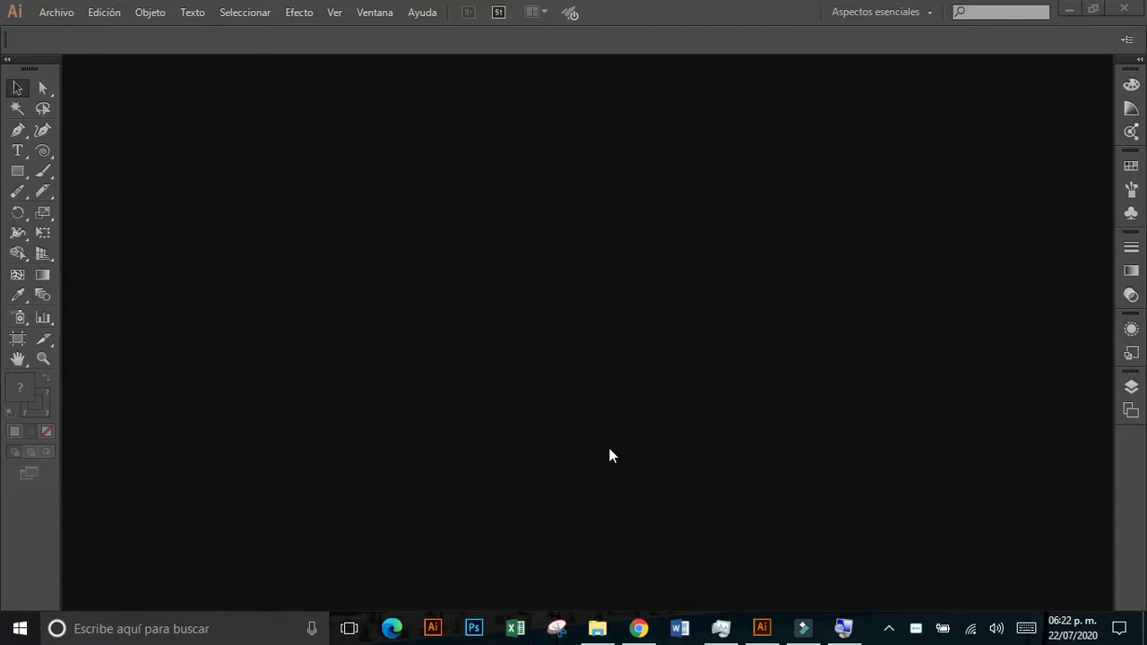
# - Create a new document named 'Raton' at Tabloide size, 279.4 × 431.8 mm
pyautogui.click(70, 15)
pyautogui.click(76, 25)
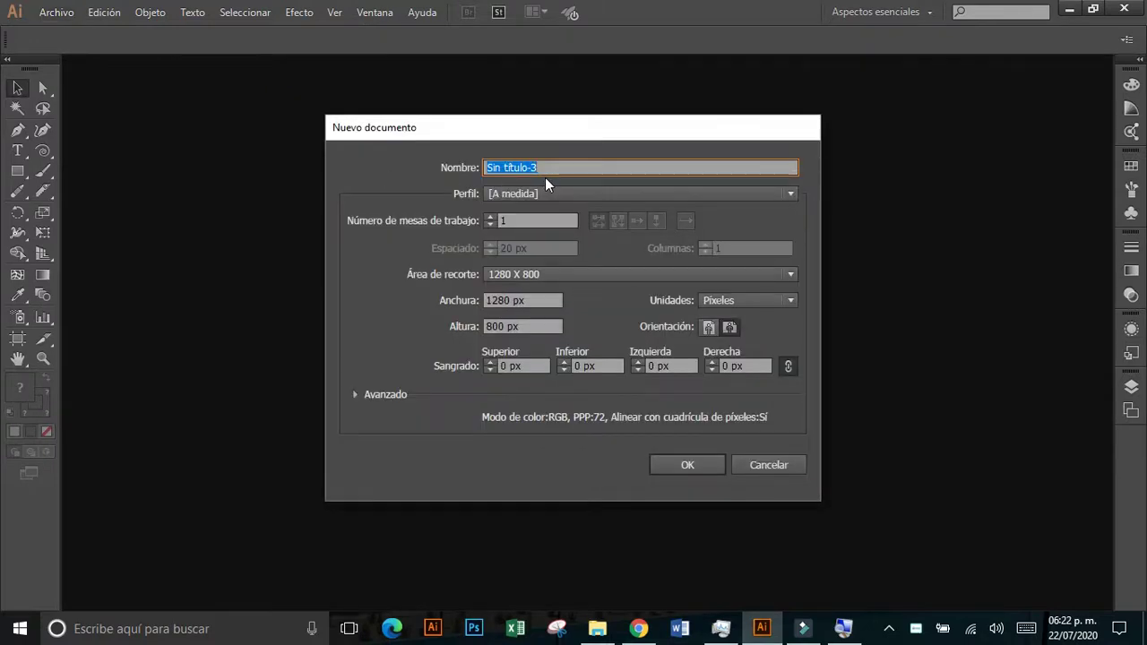
pyautogui.write('Raton')
pyautogui.click(541, 194)
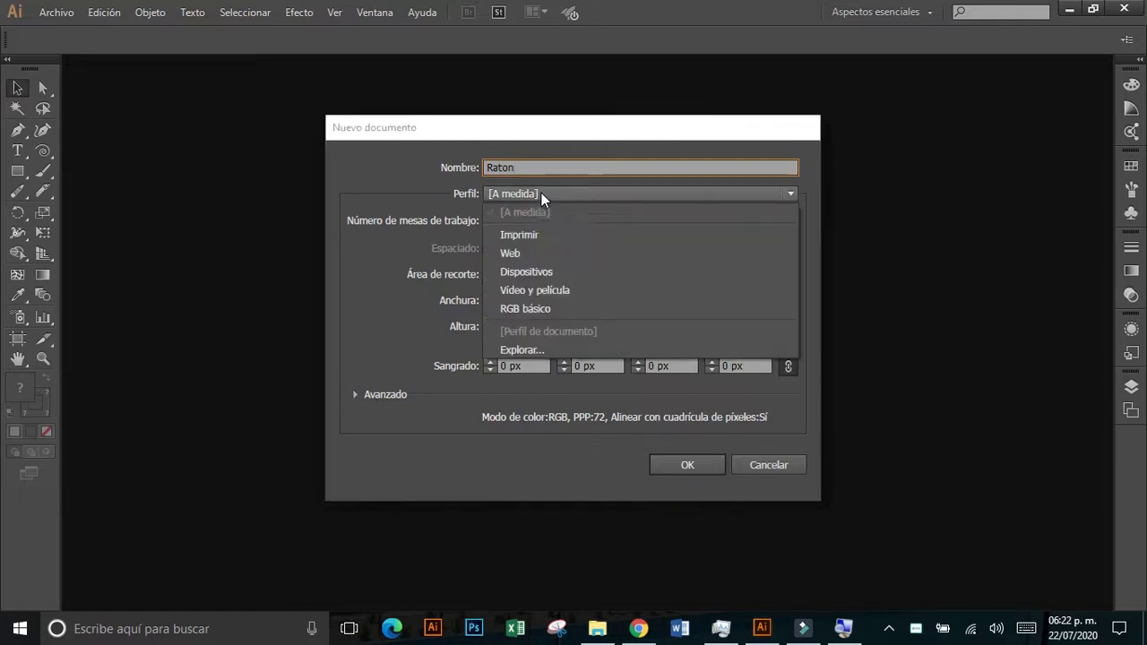
pyautogui.press('Escape')
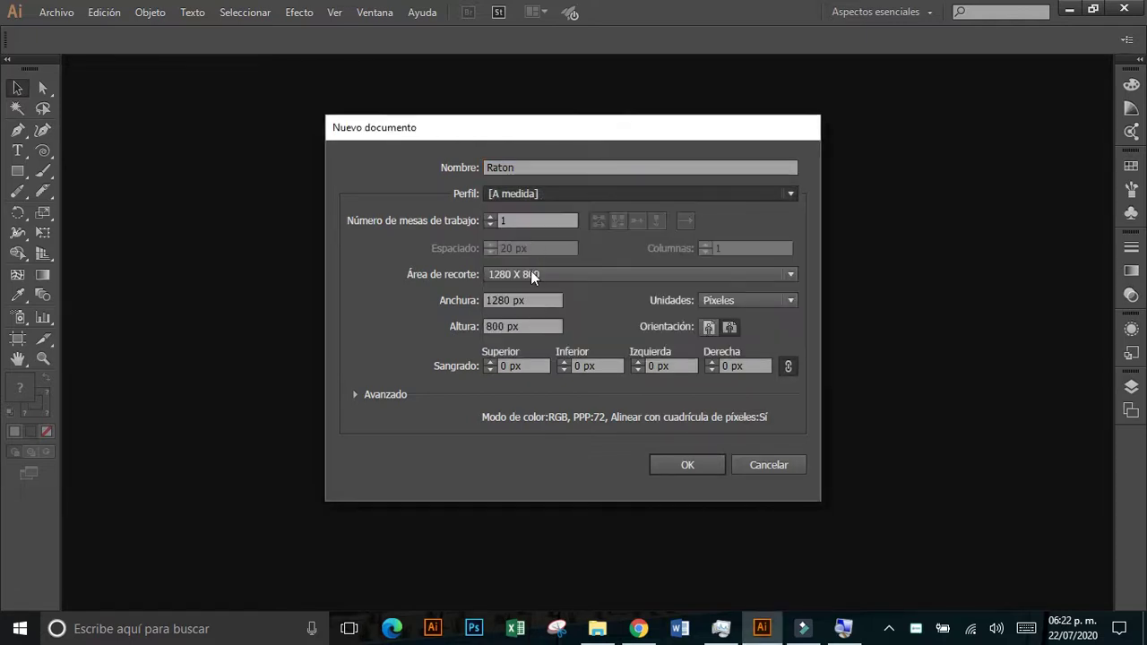
pyautogui.scroll(-1, 507, 198)
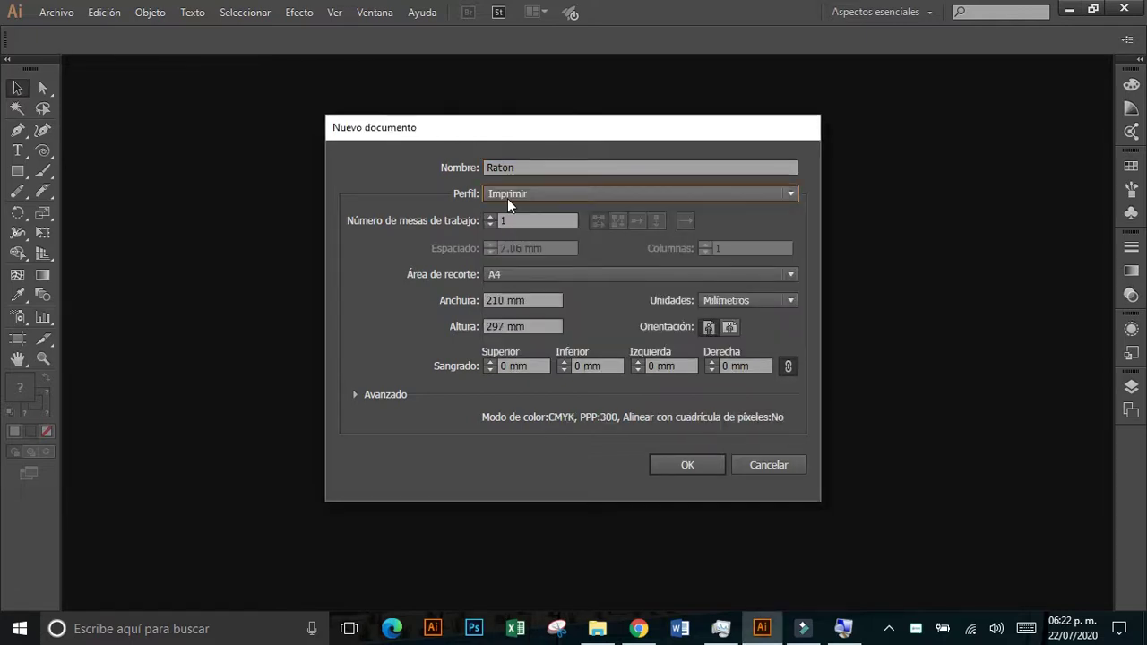
pyautogui.click(523, 274)
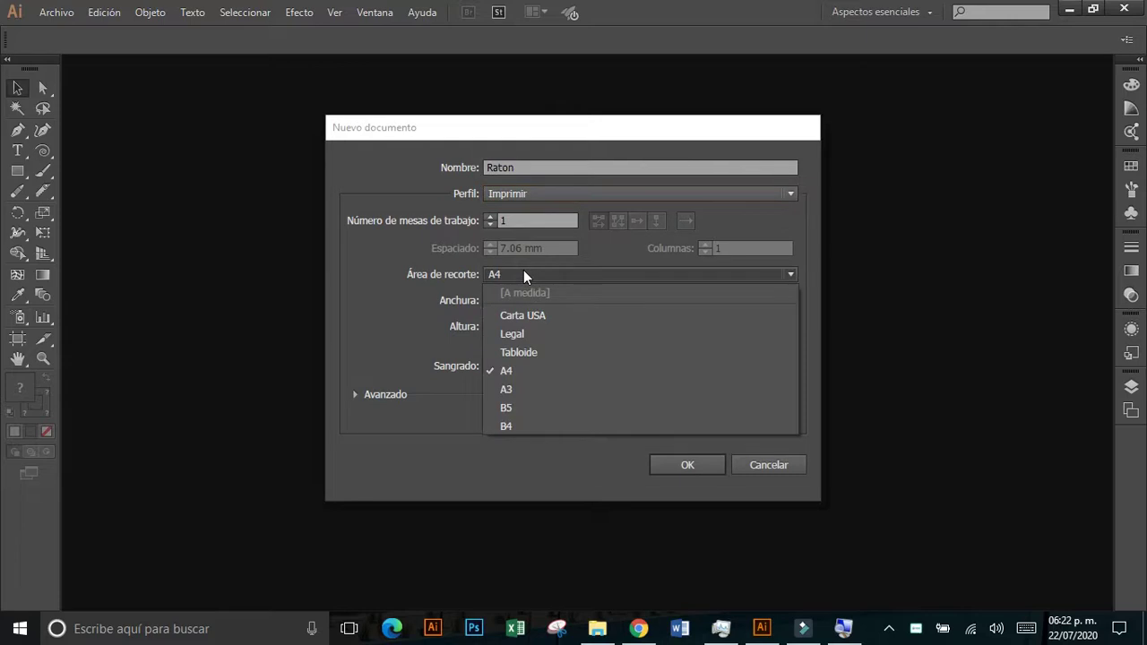
pyautogui.click(526, 354)
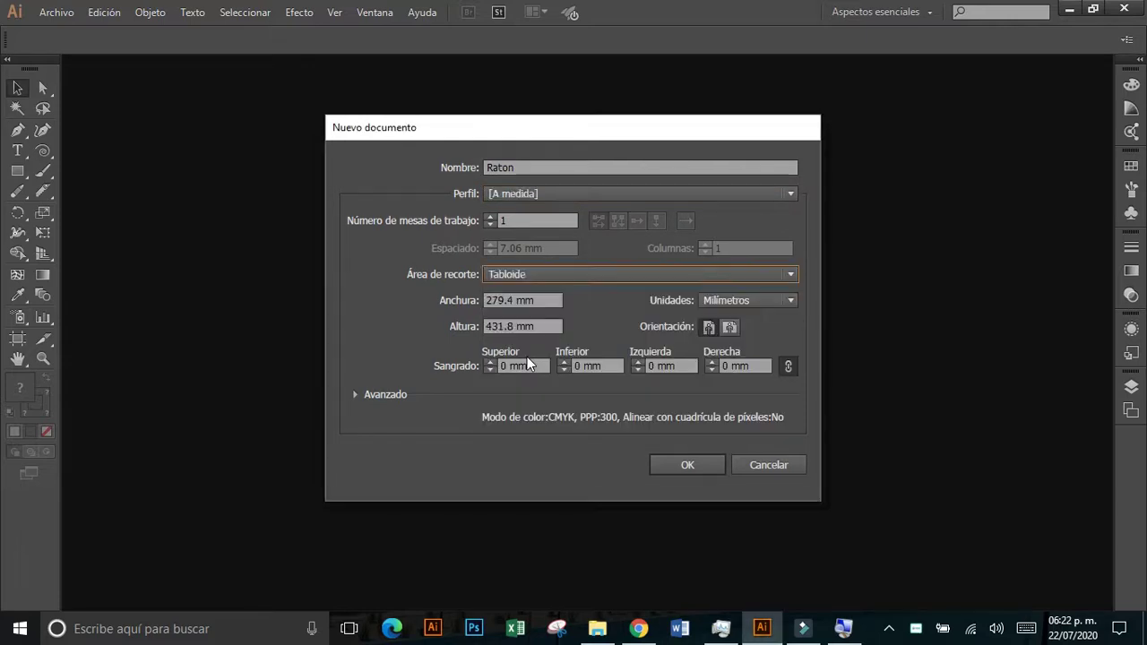
pyautogui.click(651, 462)
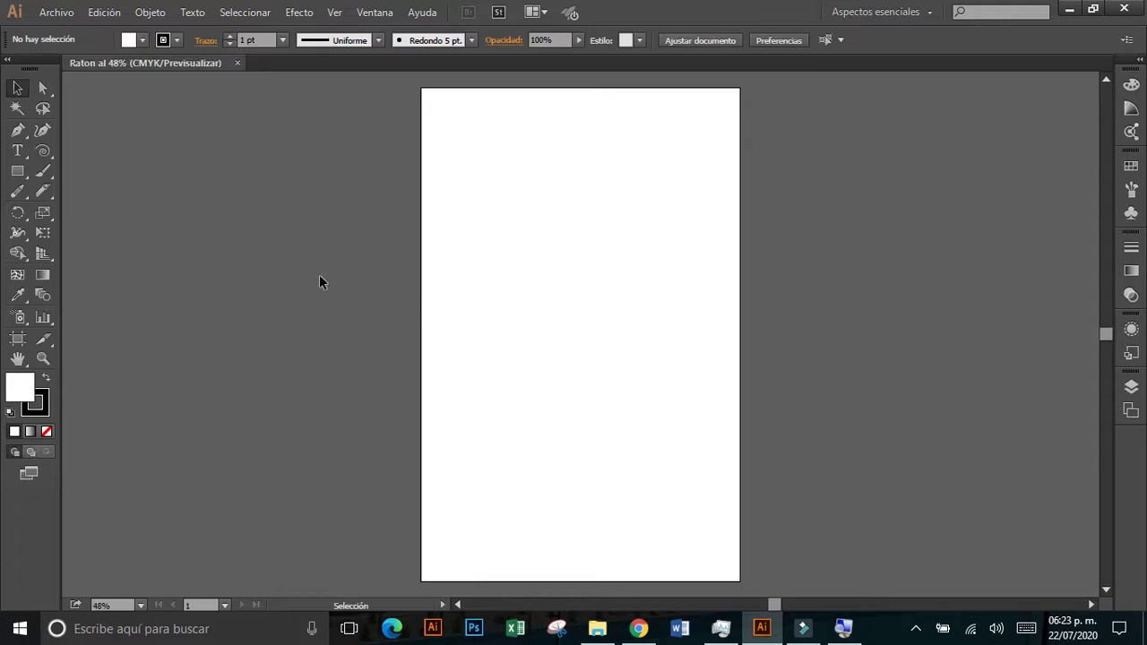
# - Draw a small rectangle near the artboard's upper left, then deselect it
pyautogui.click(18, 172)
pyautogui.moveTo(464, 215); pyautogui.dragTo(488, 231)
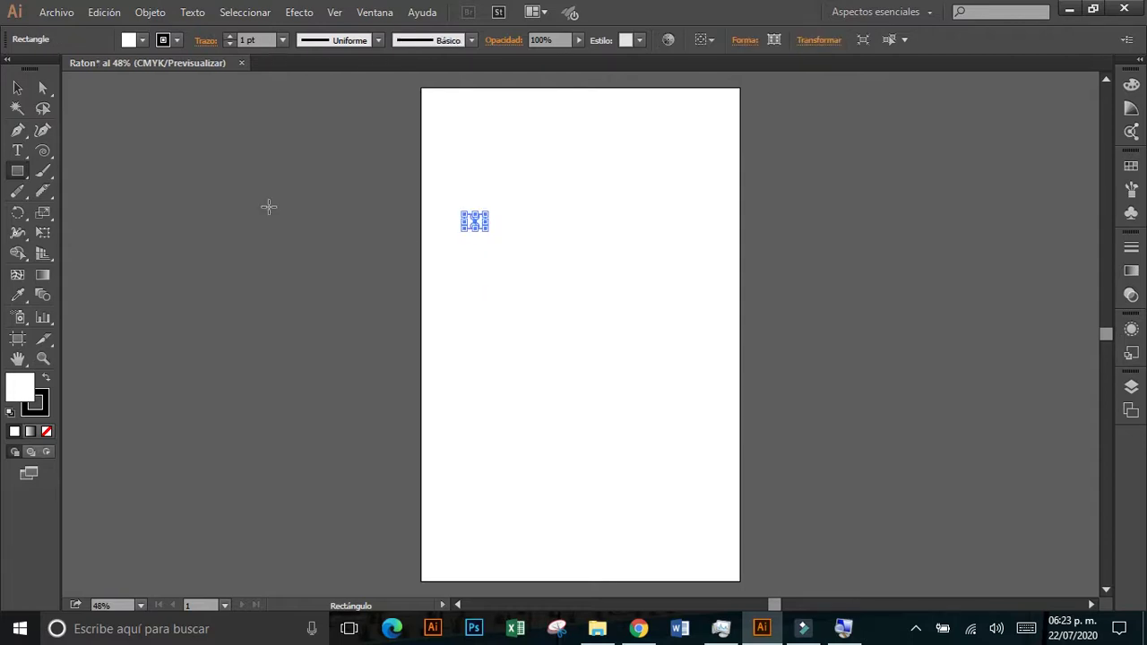
pyautogui.click(17, 87)
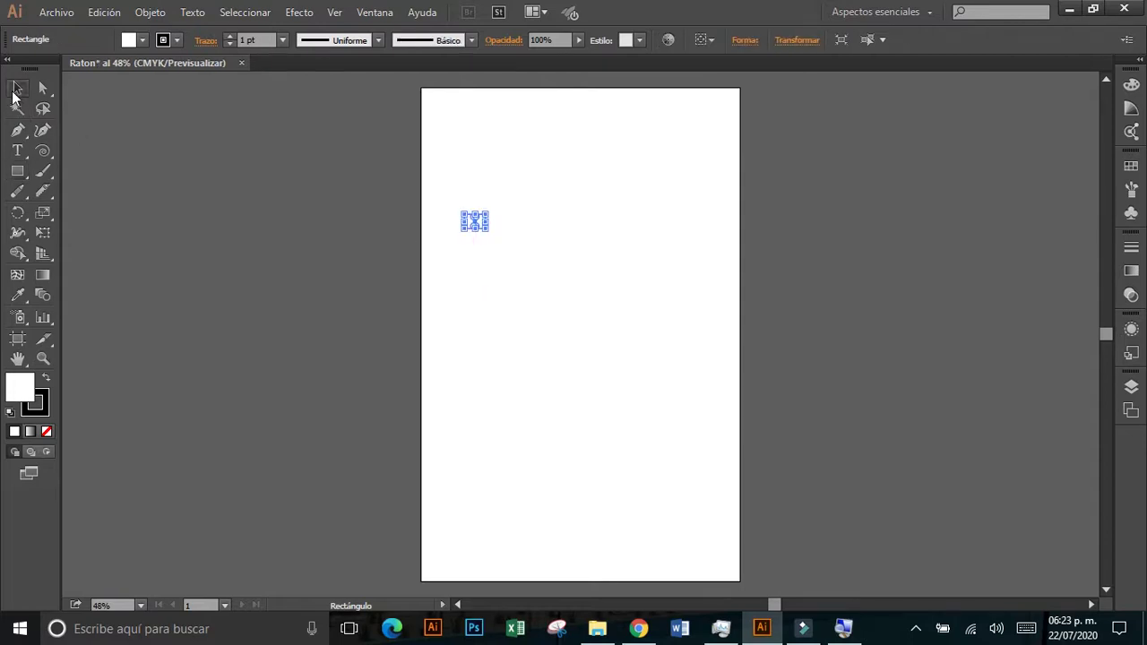
pyautogui.click(489, 256)
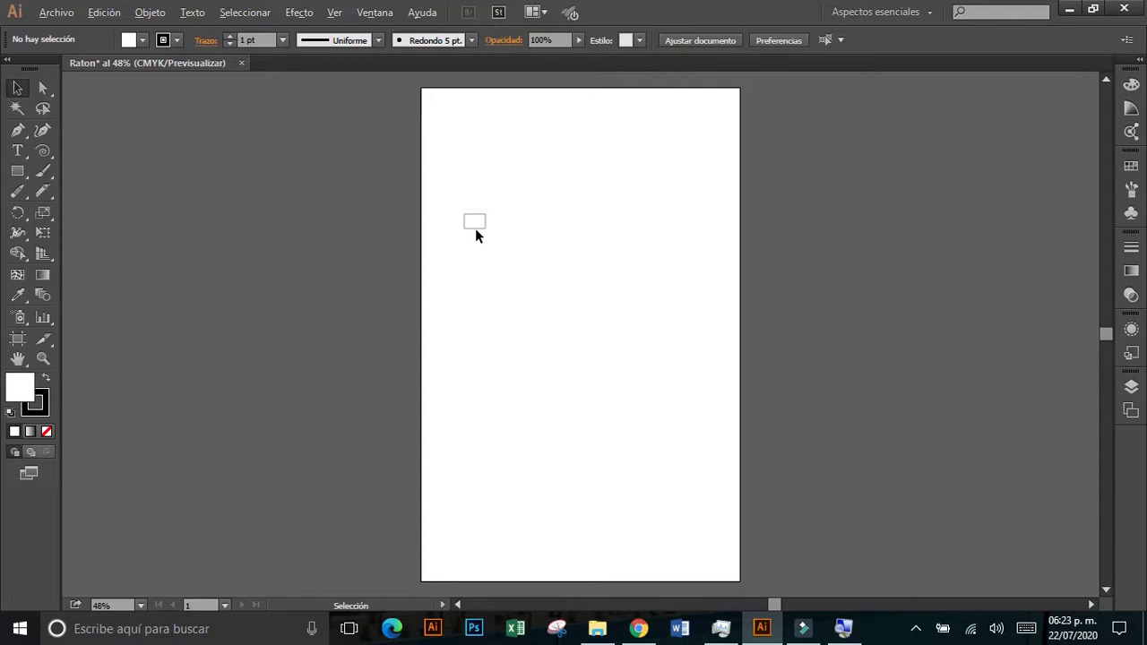
pyautogui.scroll(3, 475, 234)
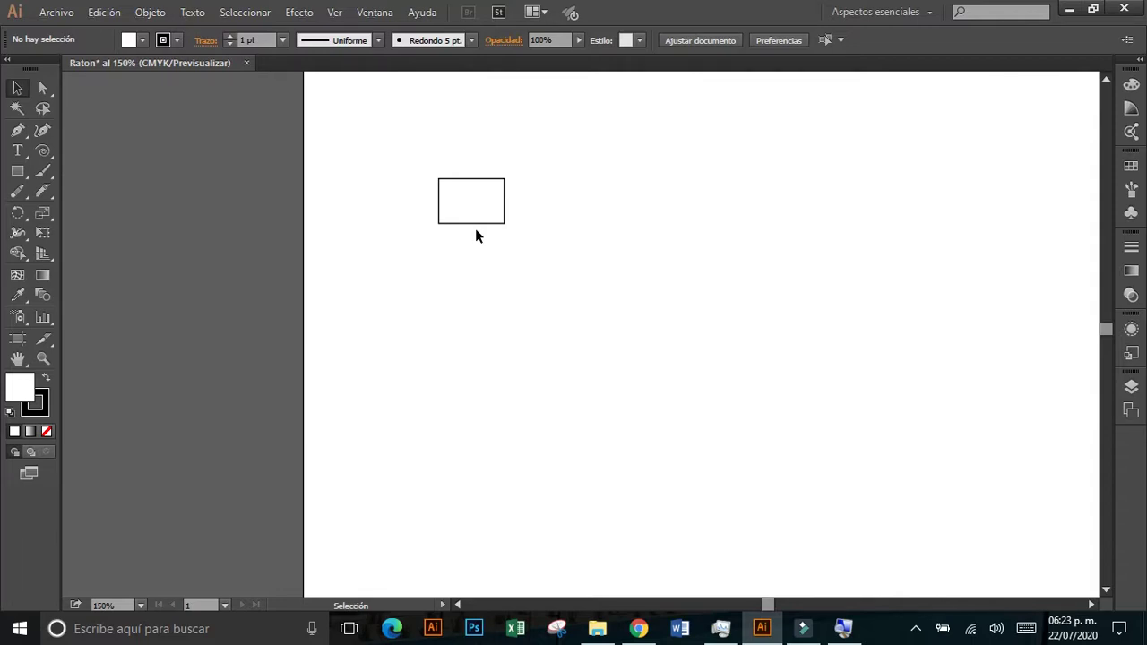
# - Zoom the view to 50%, then to 100%, using the status-bar zoom level
pyautogui.scroll(3, 475, 235)
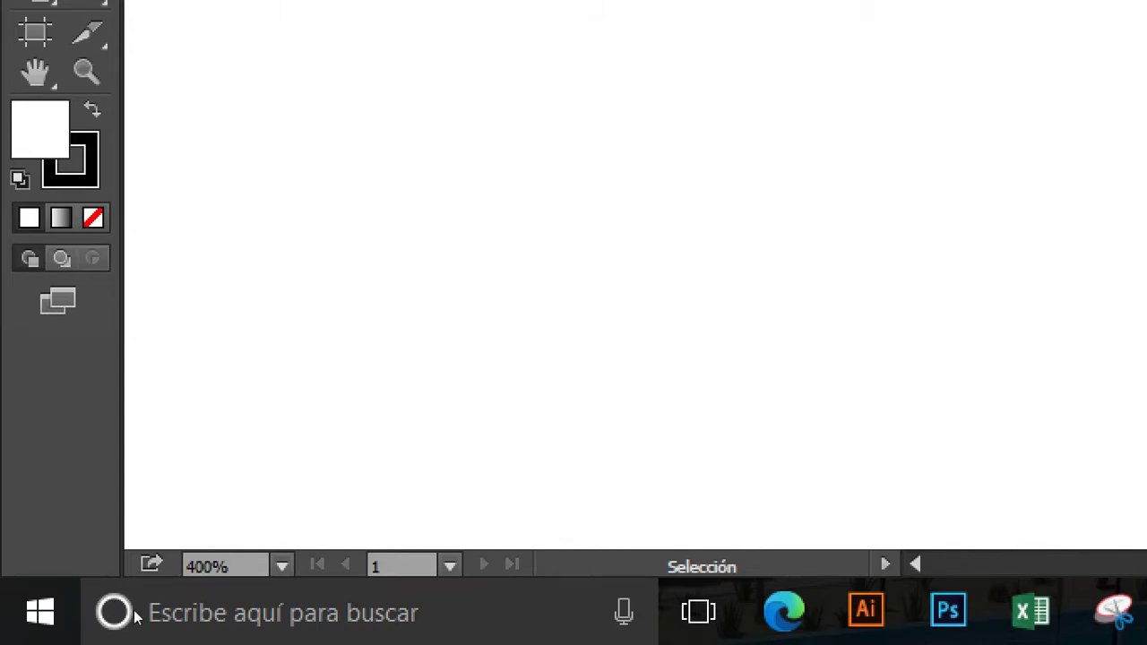
pyautogui.click(282, 566)
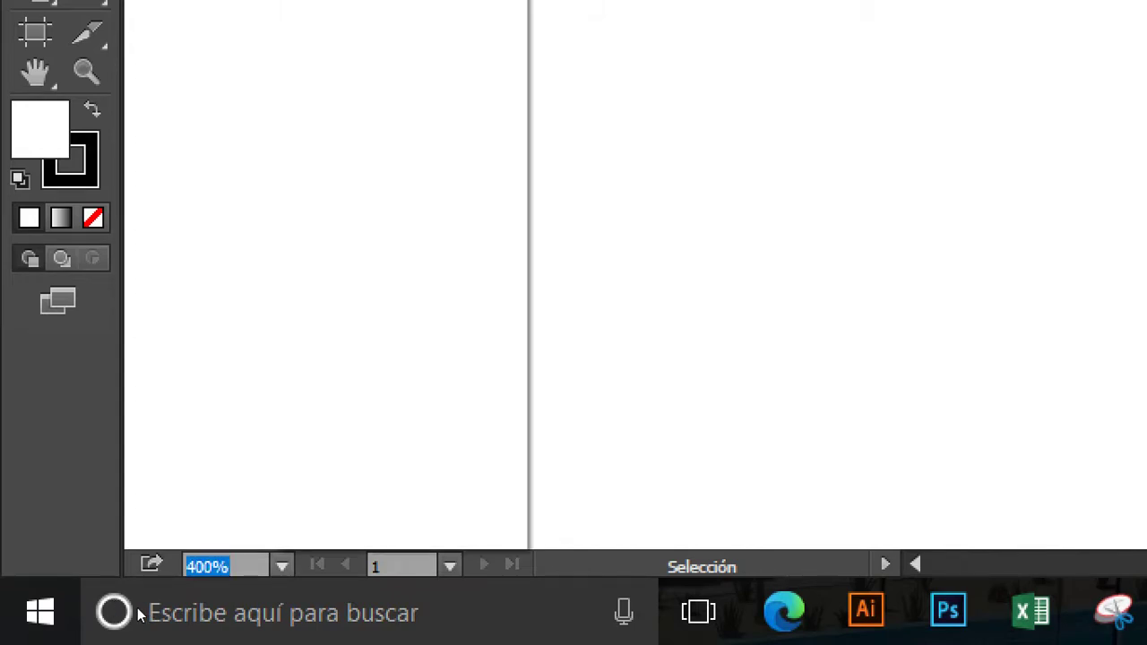
pyautogui.press('Up')
pyautogui.press('Up')
pyautogui.press('Up')
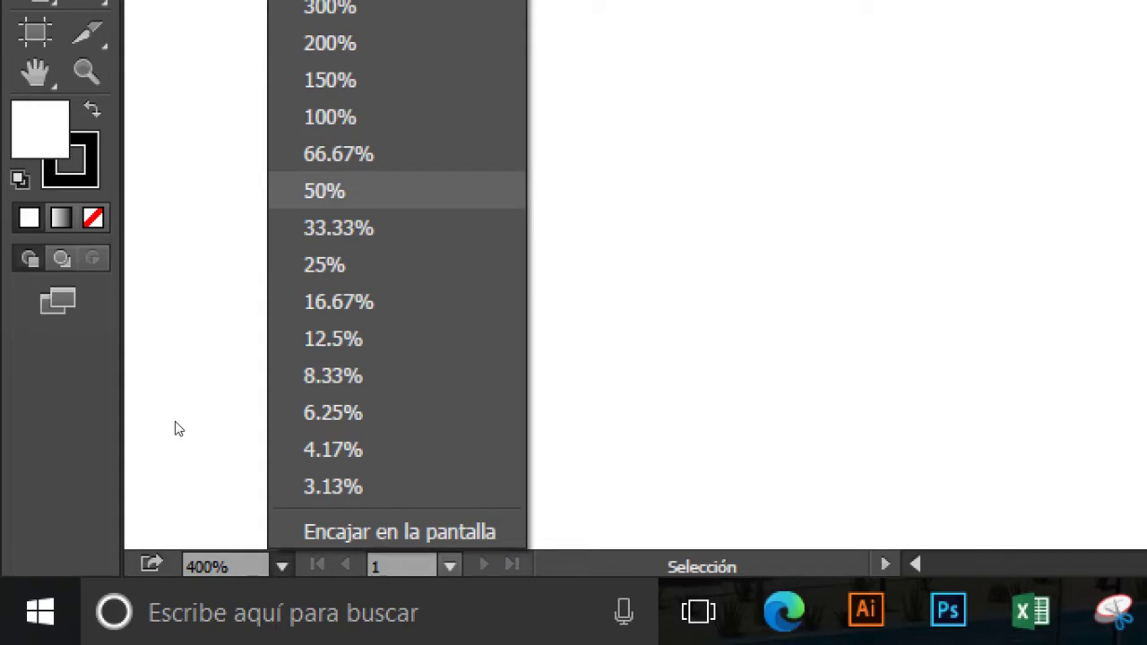
pyautogui.press('Return')
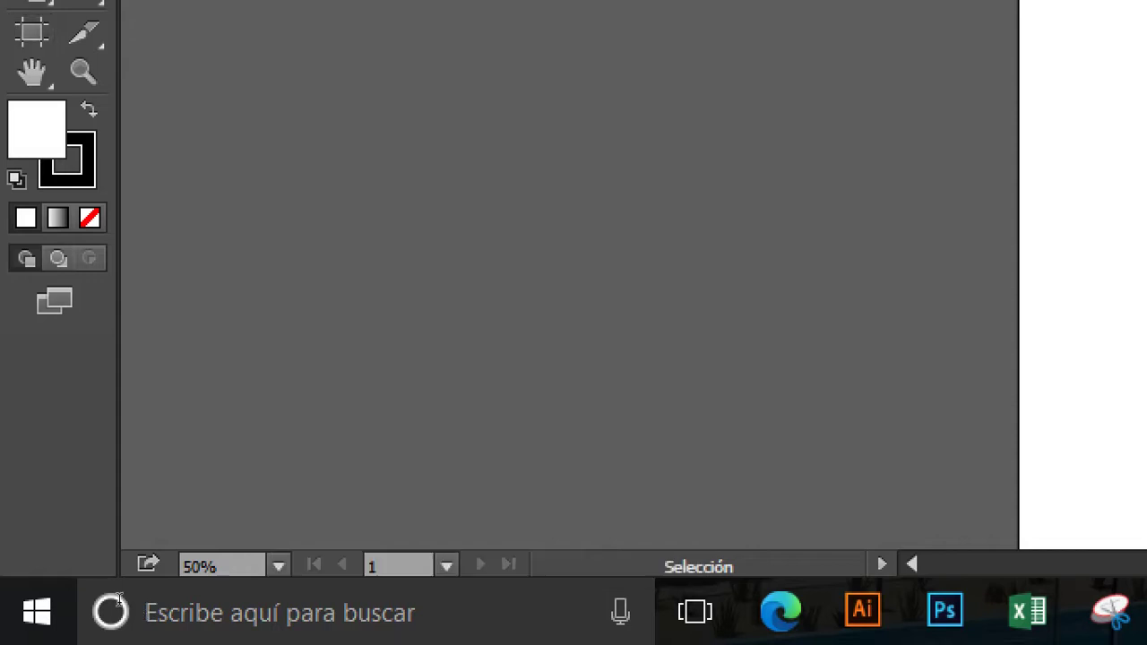
pyautogui.click(278, 565)
pyautogui.click(278, 565)
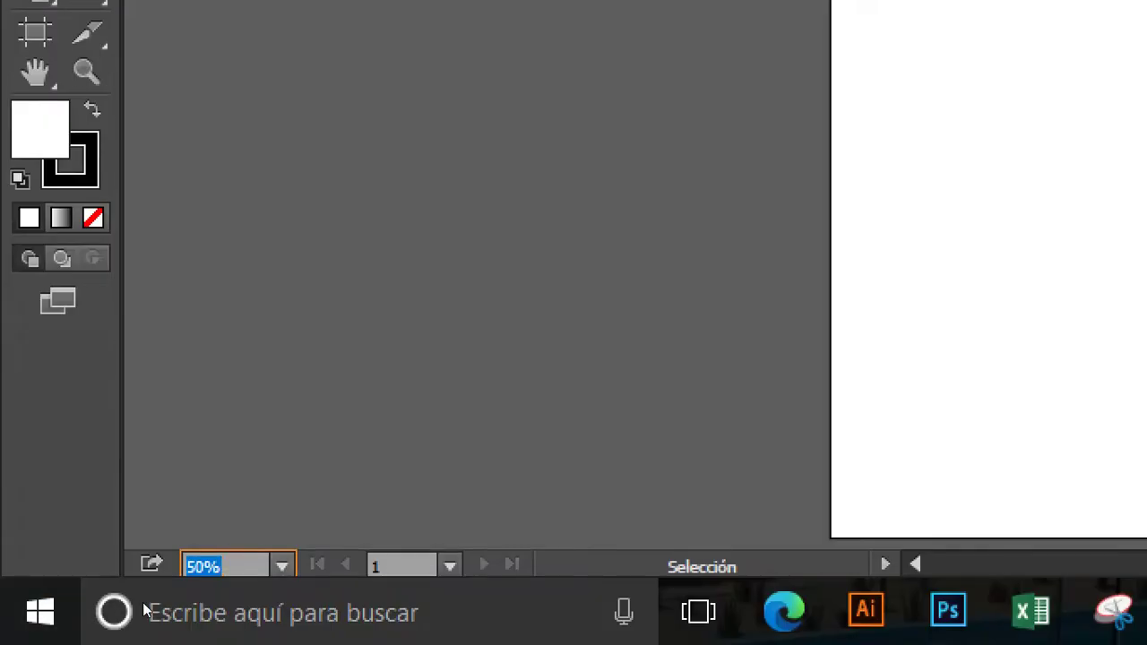
pyautogui.hotkey('alt', 'Down')
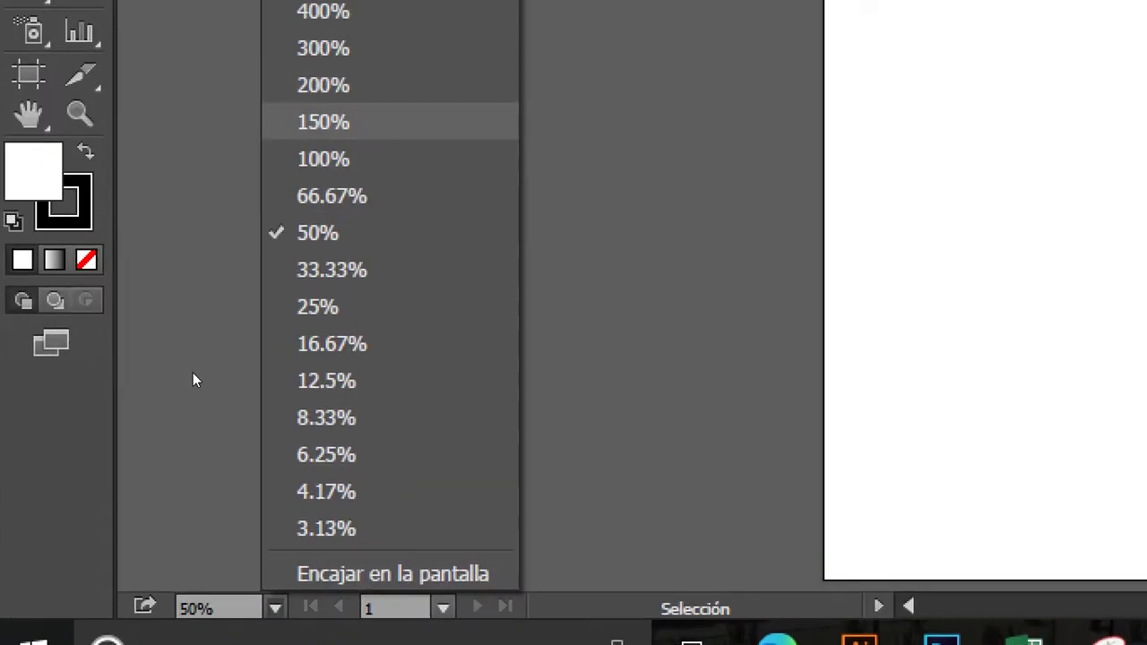
pyautogui.press('Escape')
pyautogui.write('100')
pyautogui.press('Return')
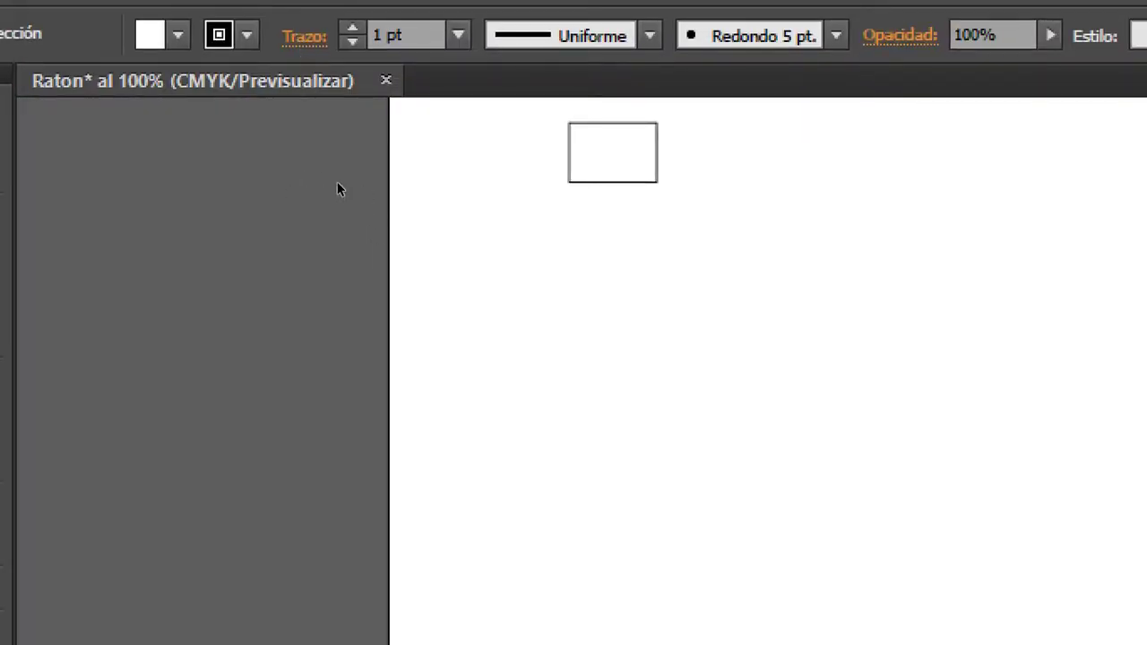
# - Pan the canvas with the Hand tool until the rectangle nears the window bottom
pyautogui.press('space')
pyautogui.moveTo(337, 173); pyautogui.dragTo(215, 323)
pyautogui.moveTo(202, 116)
pyautogui.mouseDown()
pyautogui.moveTo(164, 239)
pyautogui.moveTo(159, 205)
pyautogui.moveTo(174, 248)
pyautogui.moveTo(174, 225)
pyautogui.mouseUp()
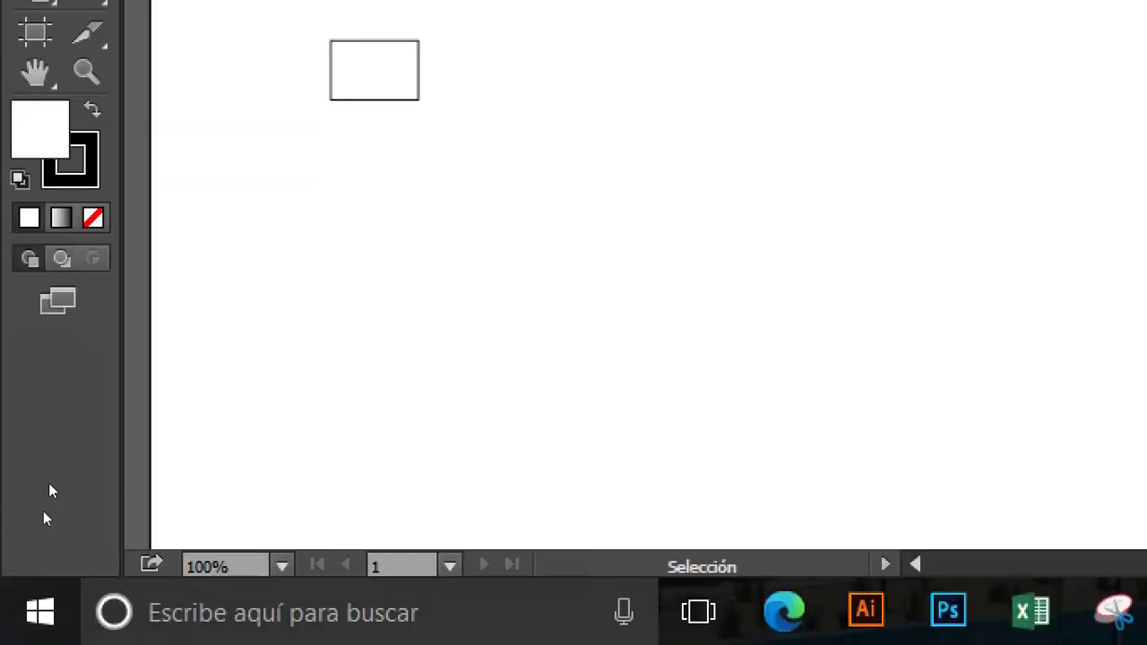
pyautogui.click(86, 263)
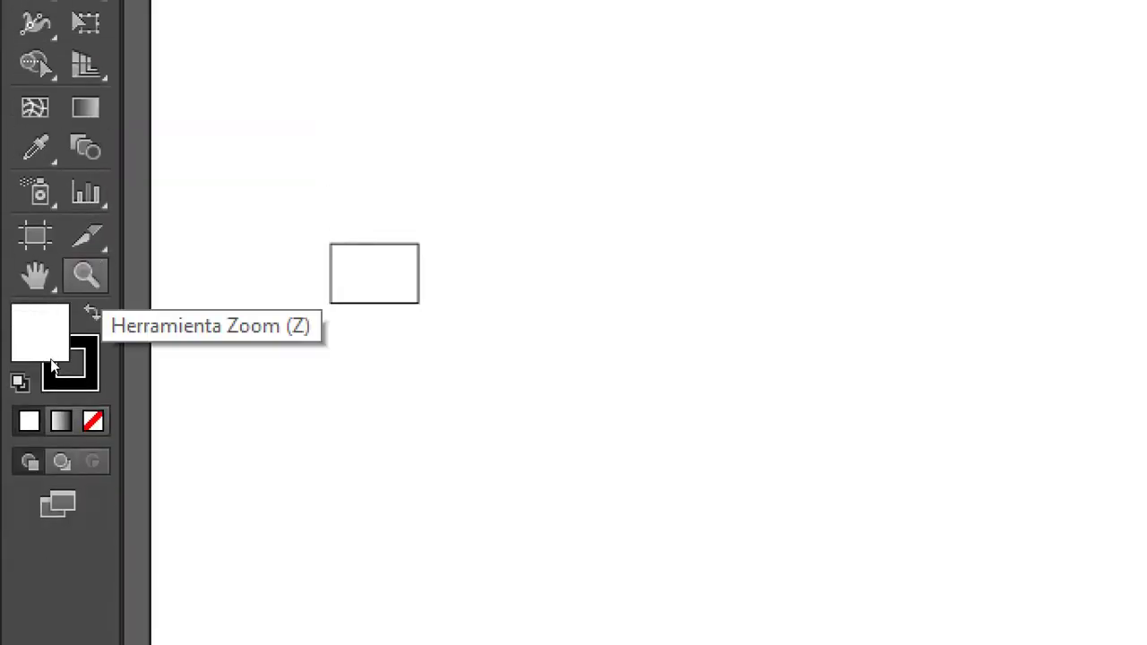
pyautogui.press('h')
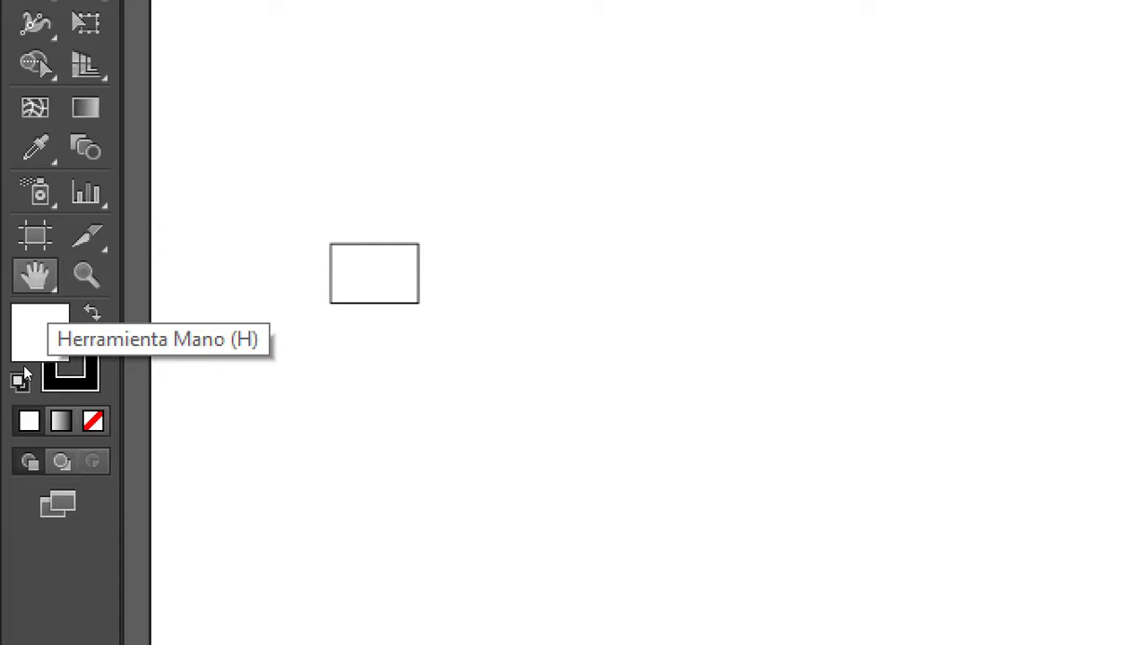
pyautogui.press('v')
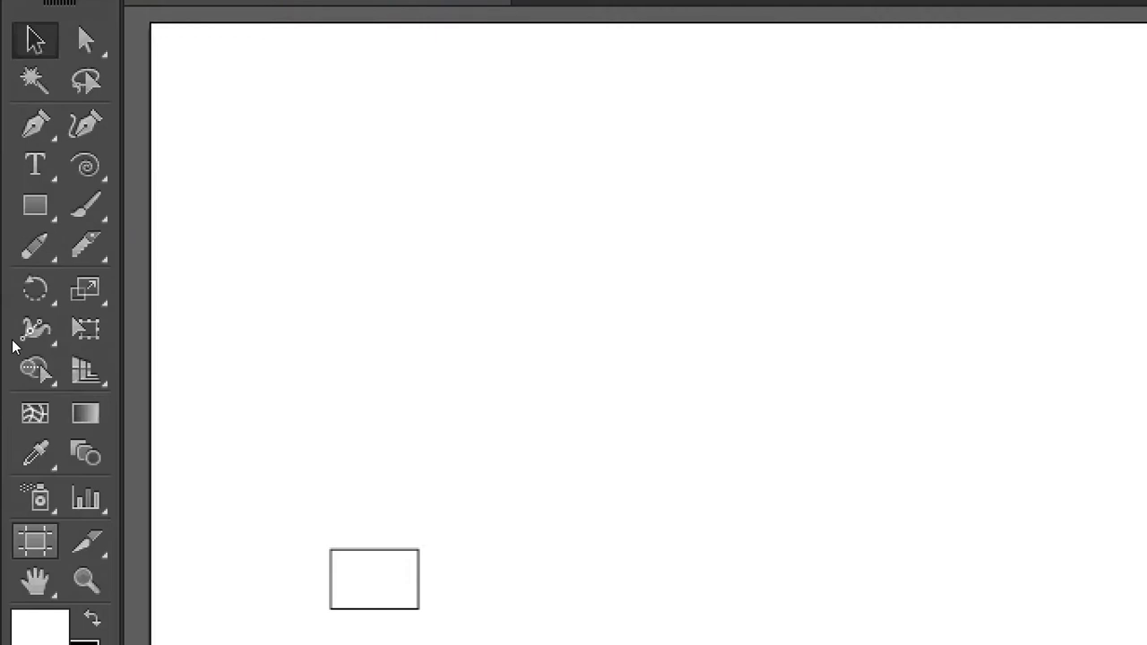
pyautogui.press('h')
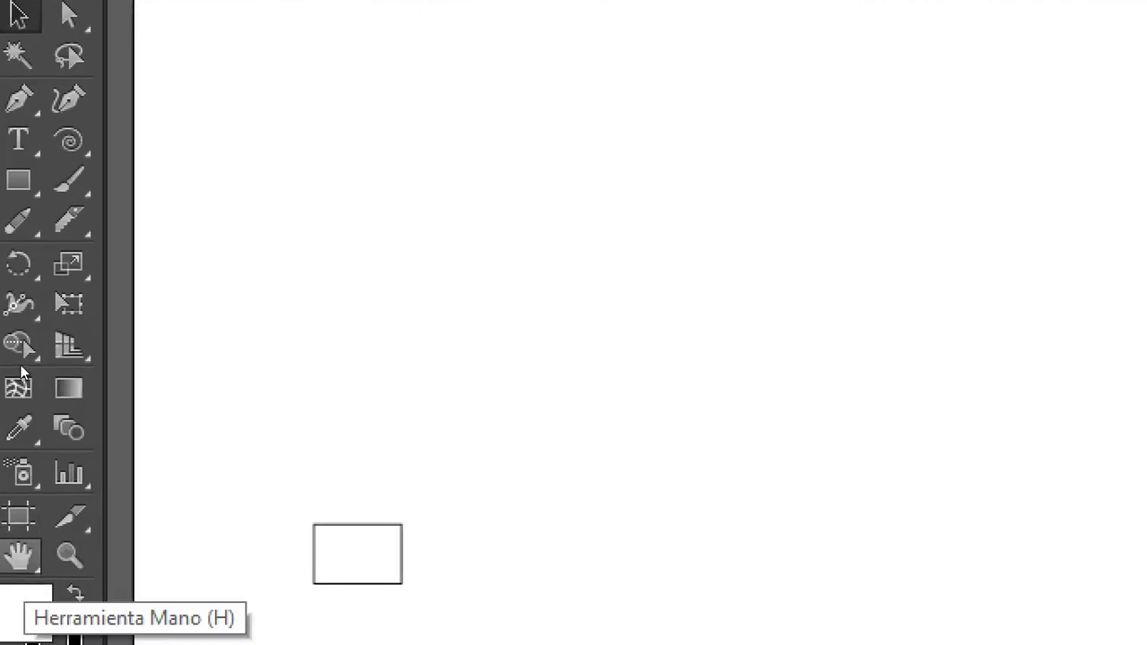
# - Replace the small rectangle with a dark blue square near the top left
pyautogui.moveTo(276, 489); pyautogui.dragTo(412, 592)
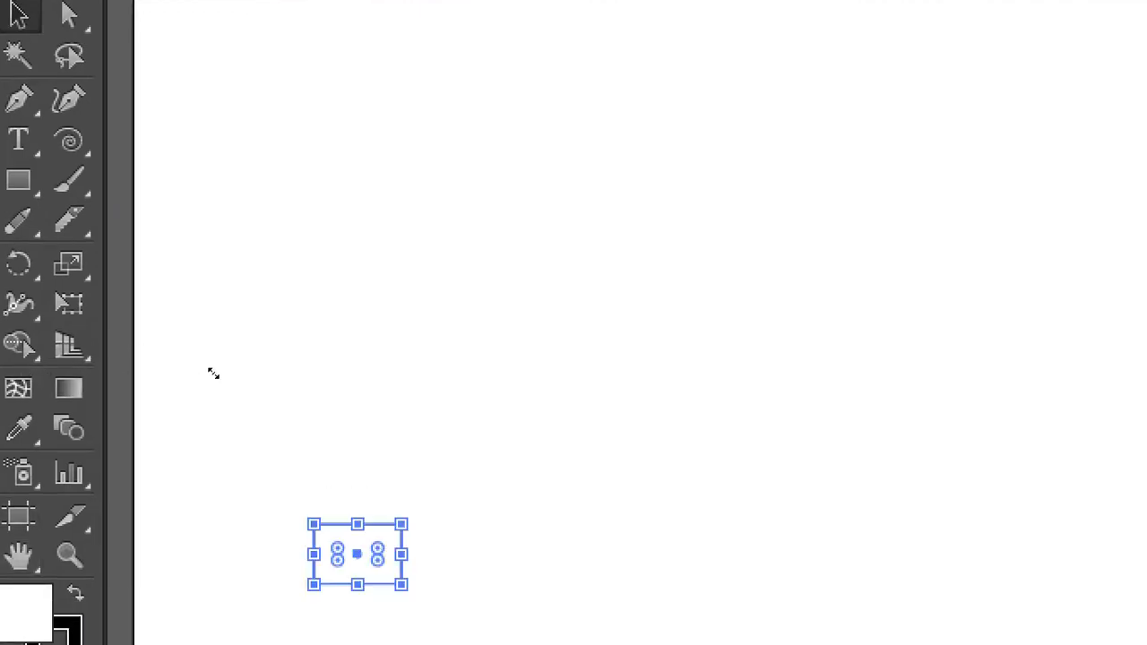
pyautogui.press('Delete')
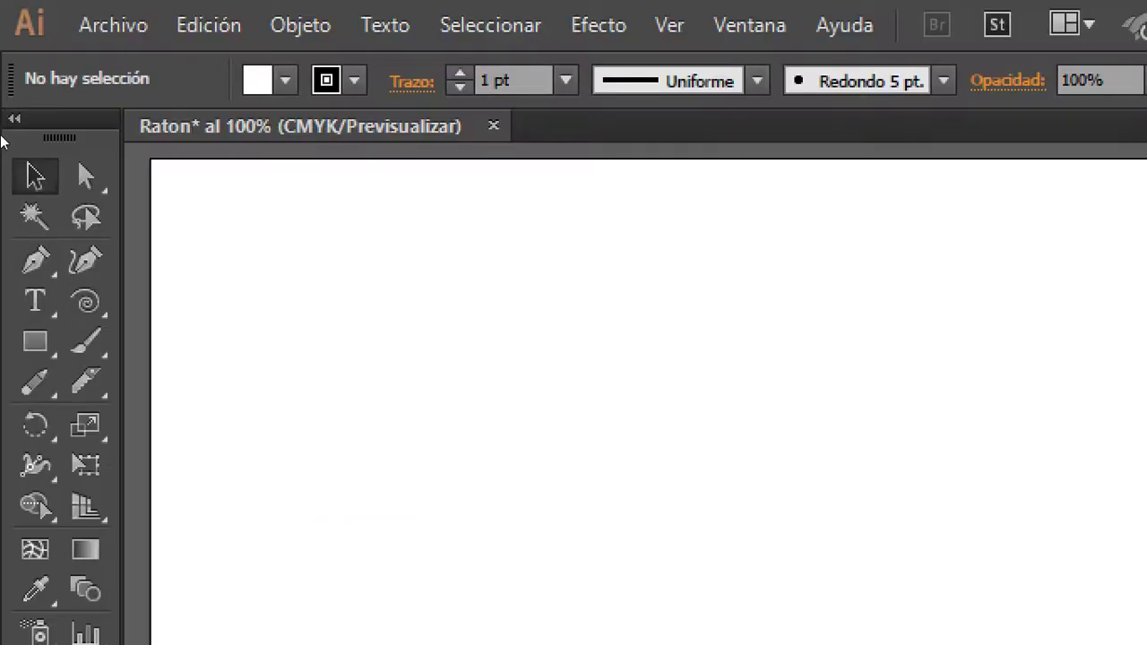
pyautogui.moveTo(206, 220); pyautogui.dragTo(325, 340)
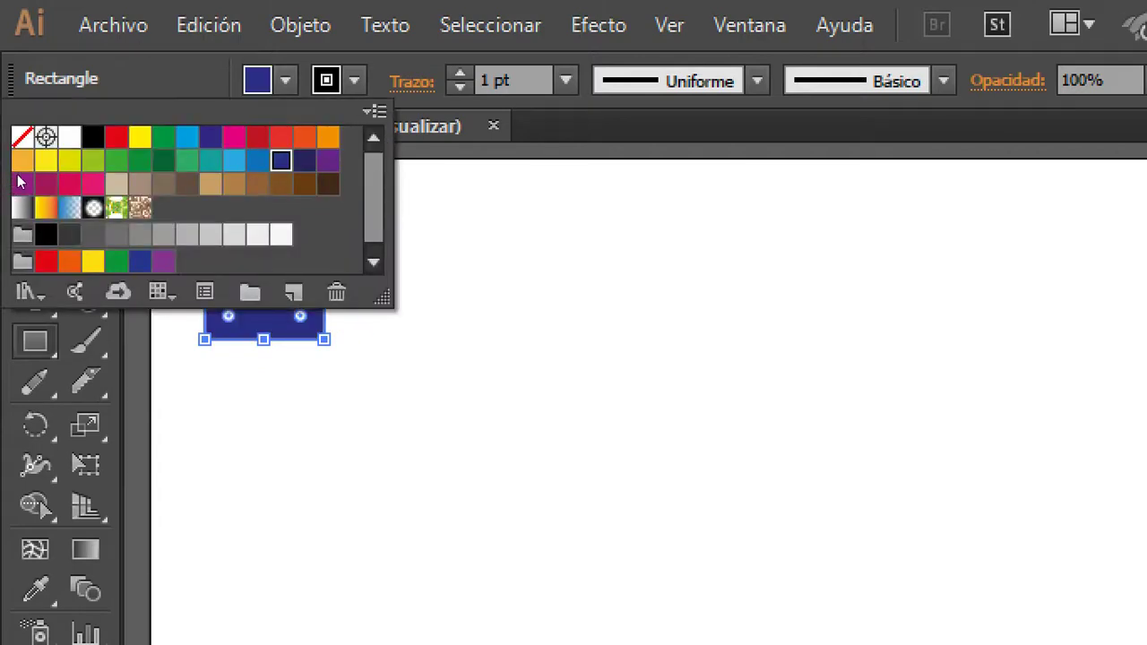
pyautogui.press('Escape')
# - Draw a dark green ellipse beside the blue square
pyautogui.click(34, 342)
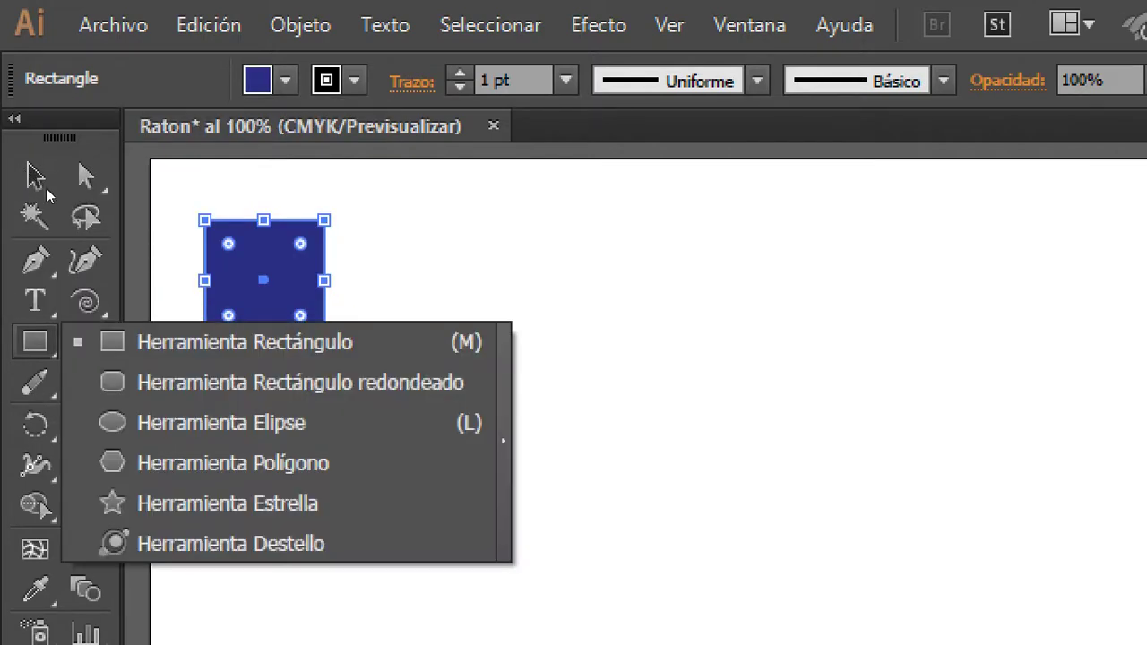
pyautogui.press('l')
pyautogui.moveTo(482, 251)
pyautogui.mouseDown()
pyautogui.moveTo(246, 387)
pyautogui.moveTo(247, 421)
pyautogui.mouseUp()
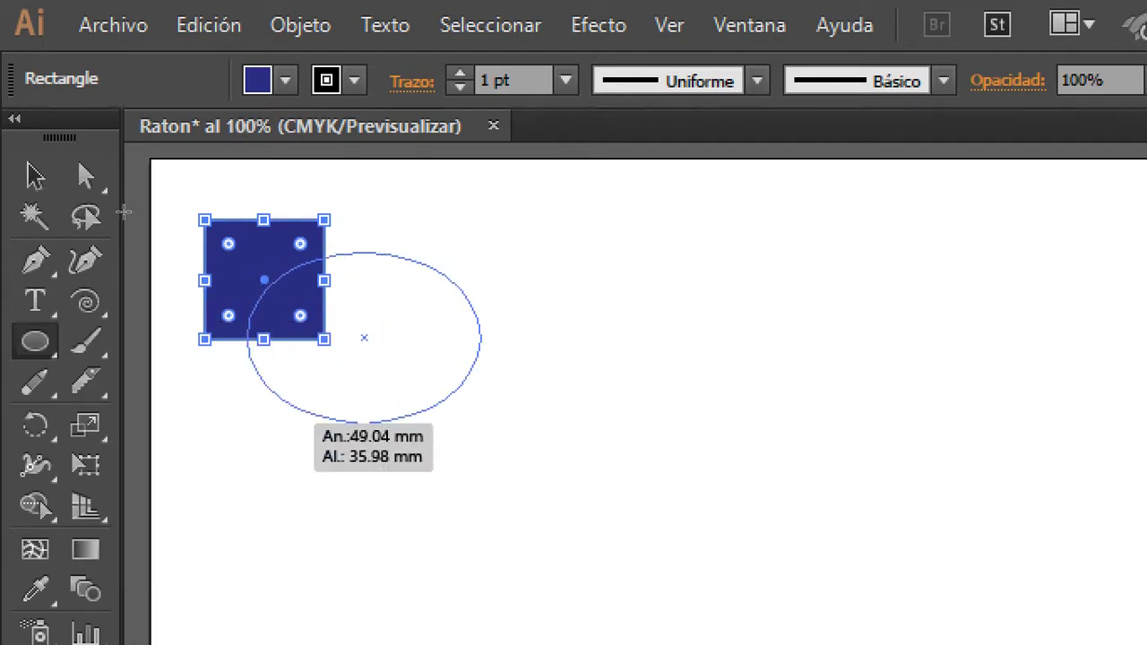
pyautogui.click(142, 37)
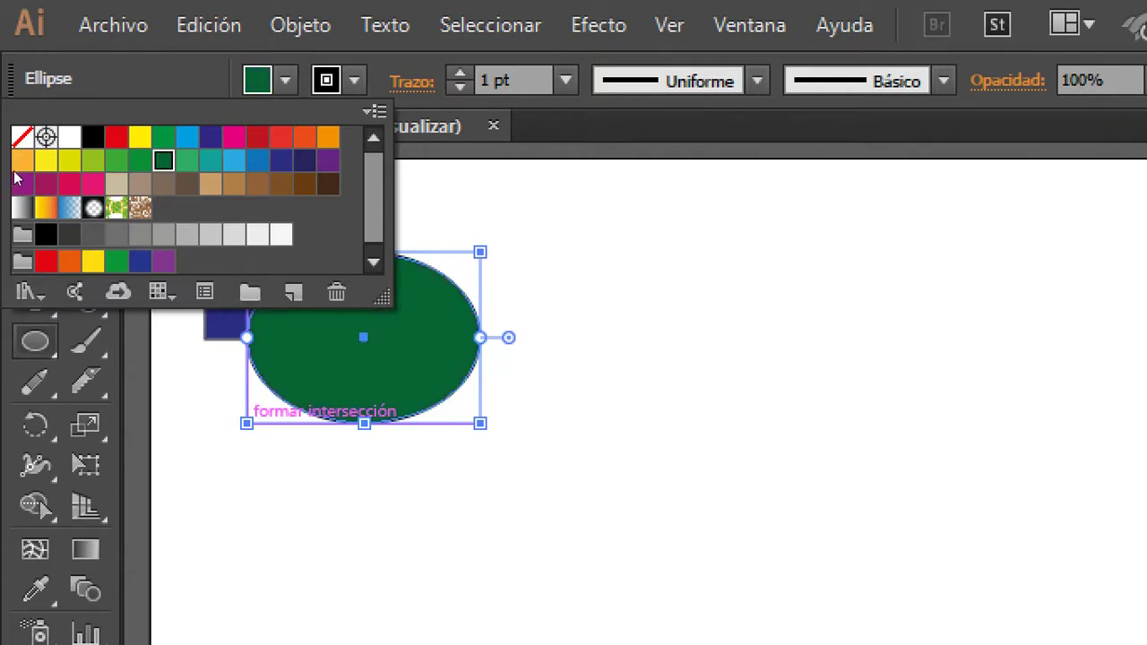
pyautogui.press('Escape')
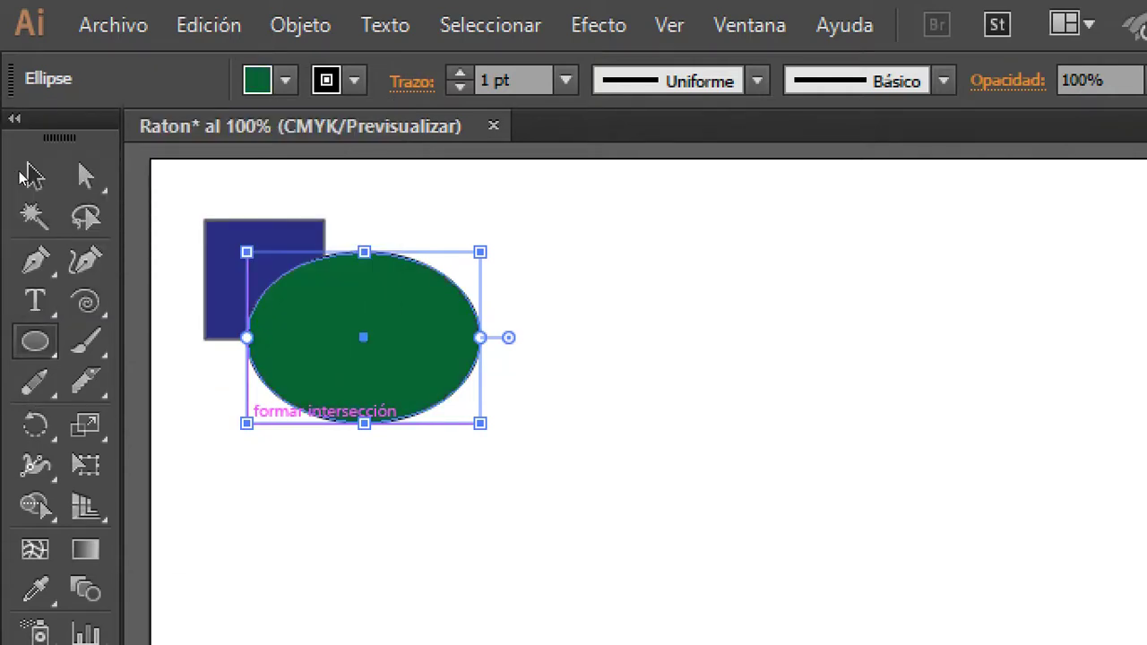
# - Draw a yellow star and move it over the square and ellipse
pyautogui.moveTo(34, 342); pyautogui.dragTo(227, 503)
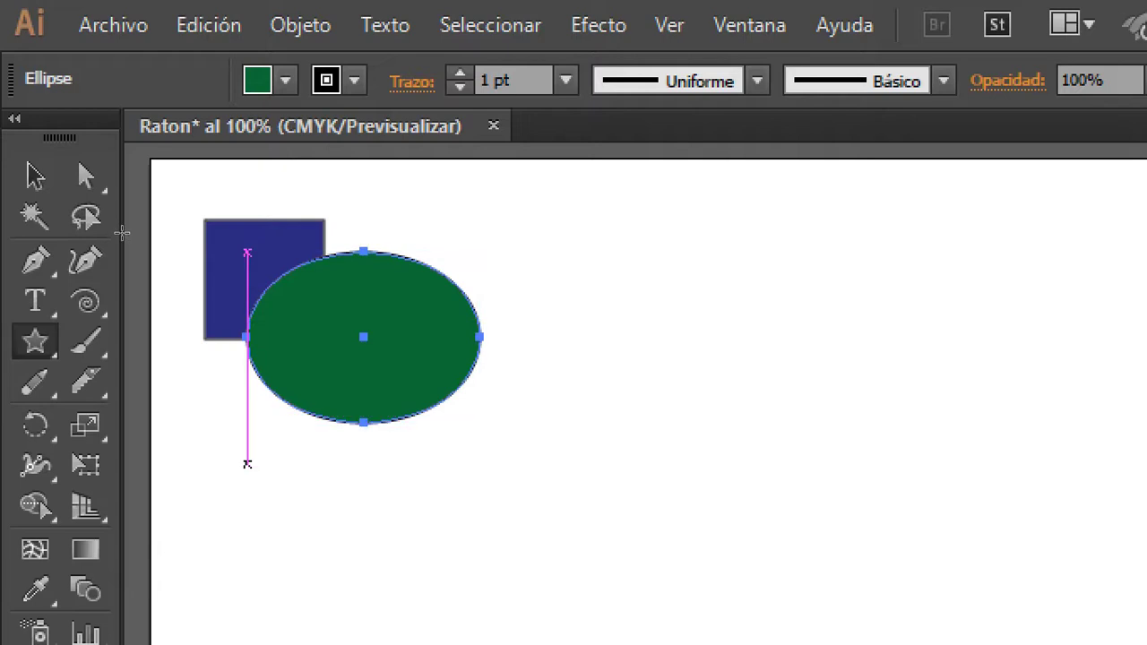
pyautogui.moveTo(204, 440); pyautogui.dragTo(246, 357)
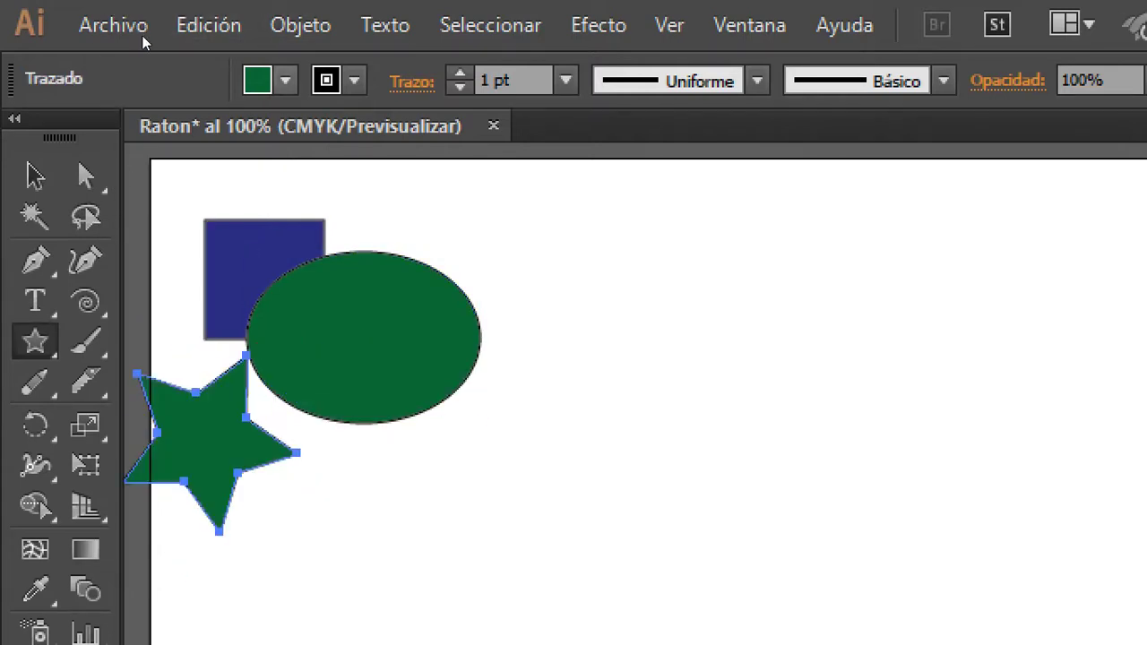
pyautogui.click(285, 80)
pyautogui.click(140, 136)
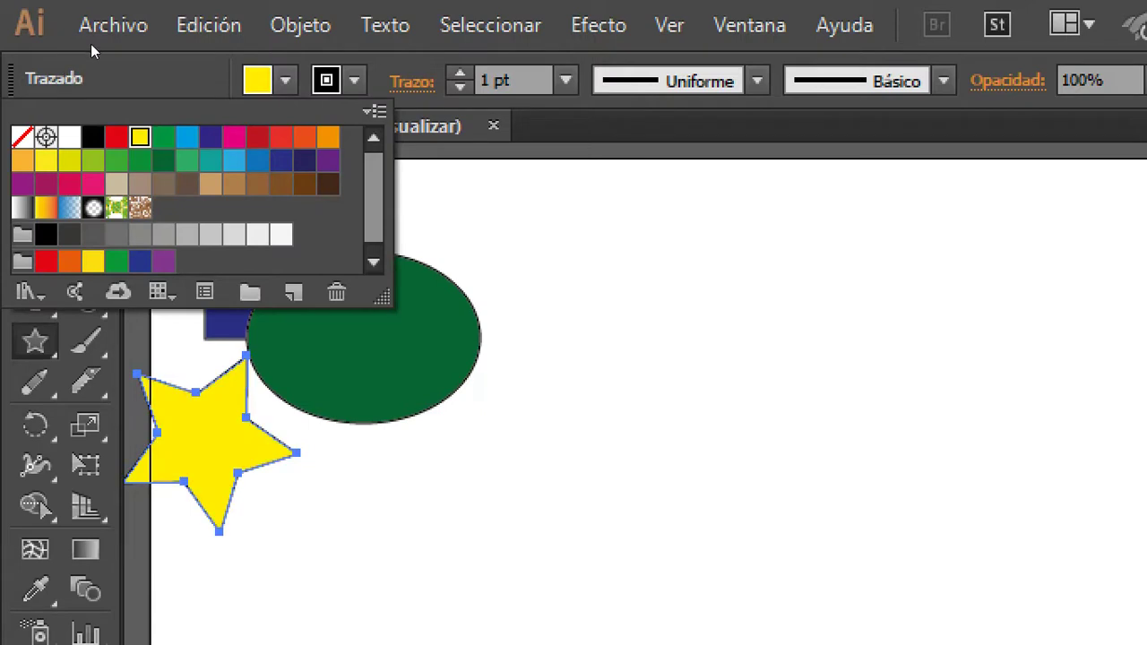
pyautogui.press('Escape')
pyautogui.press('v')
pyautogui.moveTo(208, 446); pyautogui.dragTo(297, 343)
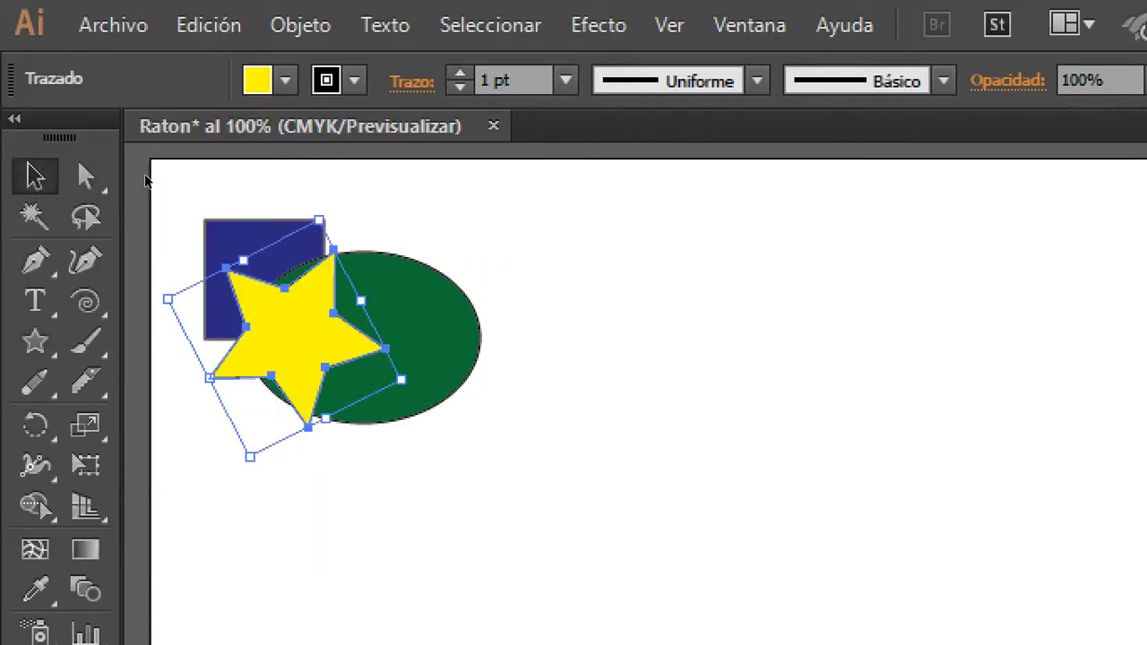
pyautogui.hotkey('ctrl', 'shift', 'a')
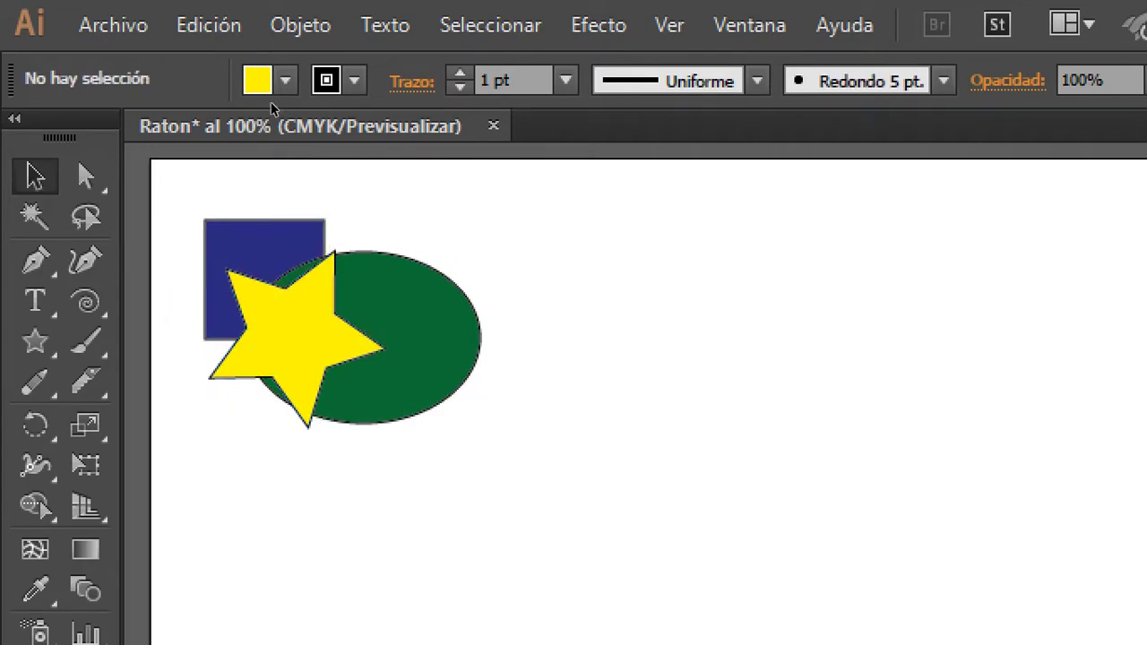
# - Duplicate the square, star and ellipse to the right and select the copied ellipse
pyautogui.moveTo(542, 213); pyautogui.dragTo(260, 345)
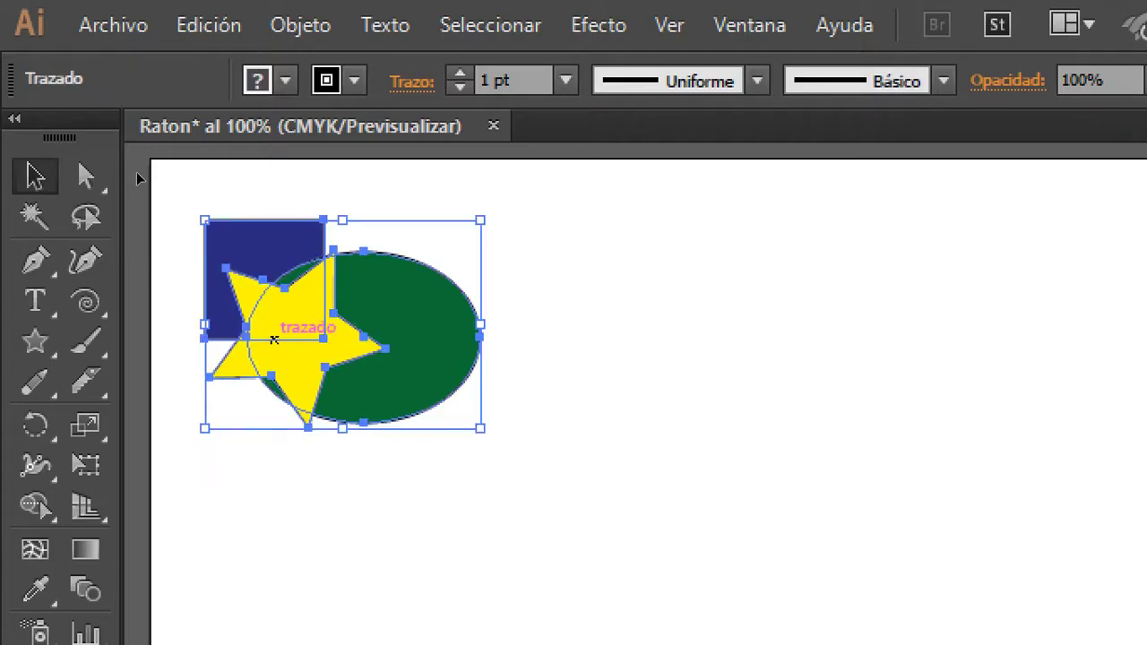
pyautogui.moveTo(328, 328)
pyautogui.mouseDown()
pyautogui.moveTo(748, 329)
pyautogui.moveTo(783, 301)
pyautogui.moveTo(730, 314)
pyautogui.mouseUp()
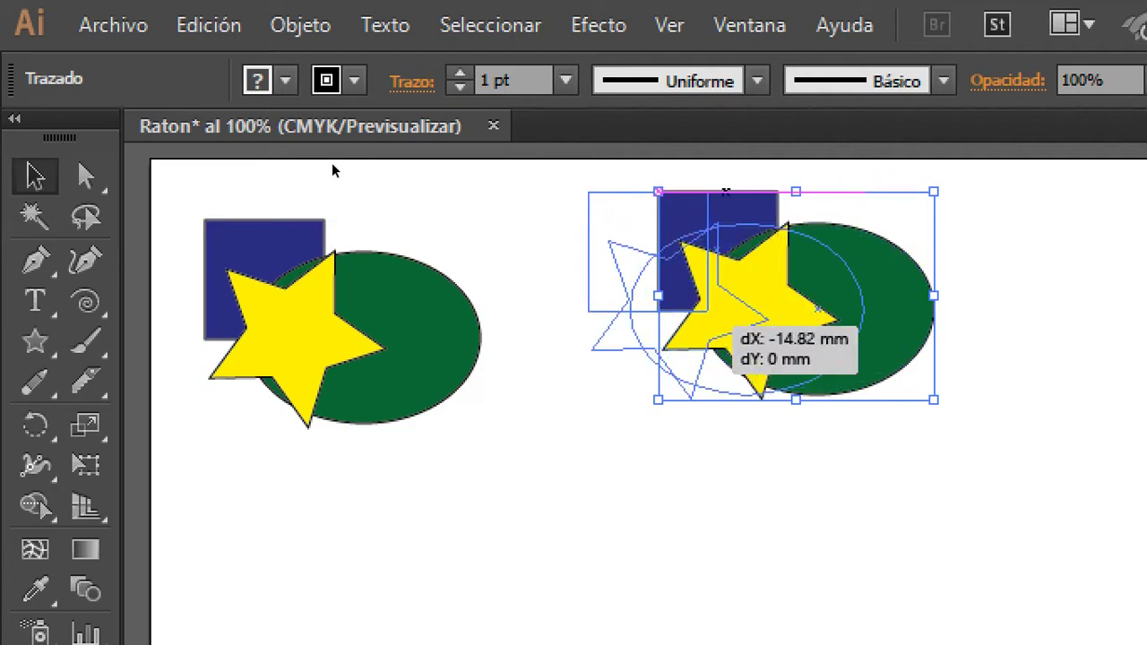
pyautogui.click(345, 206)
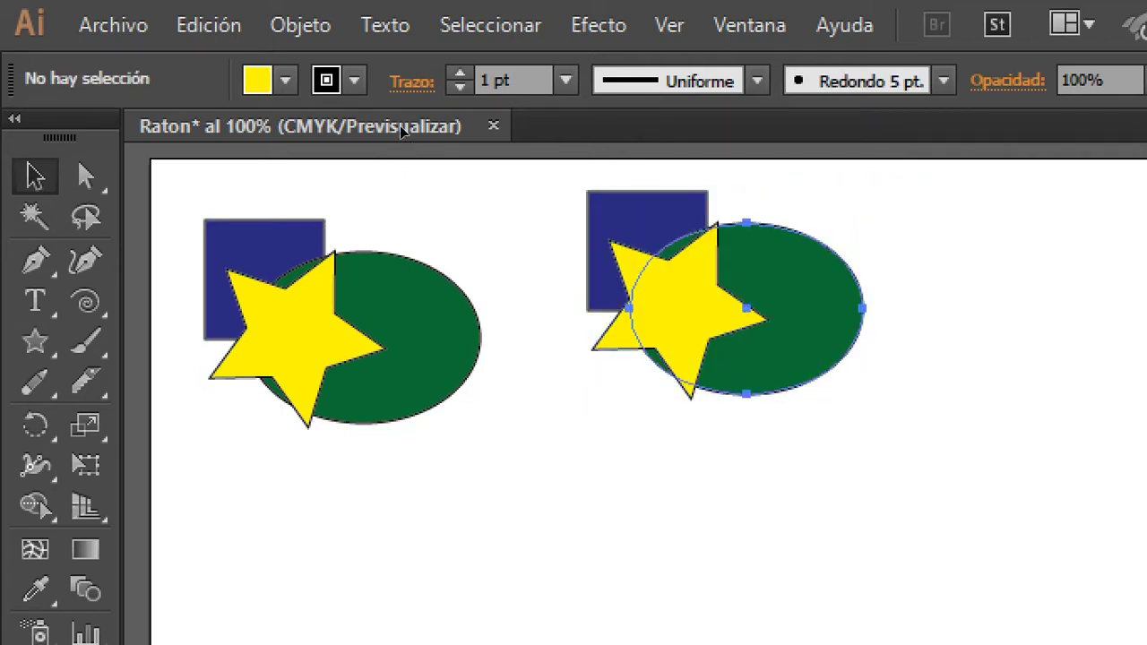
pyautogui.click(807, 358)
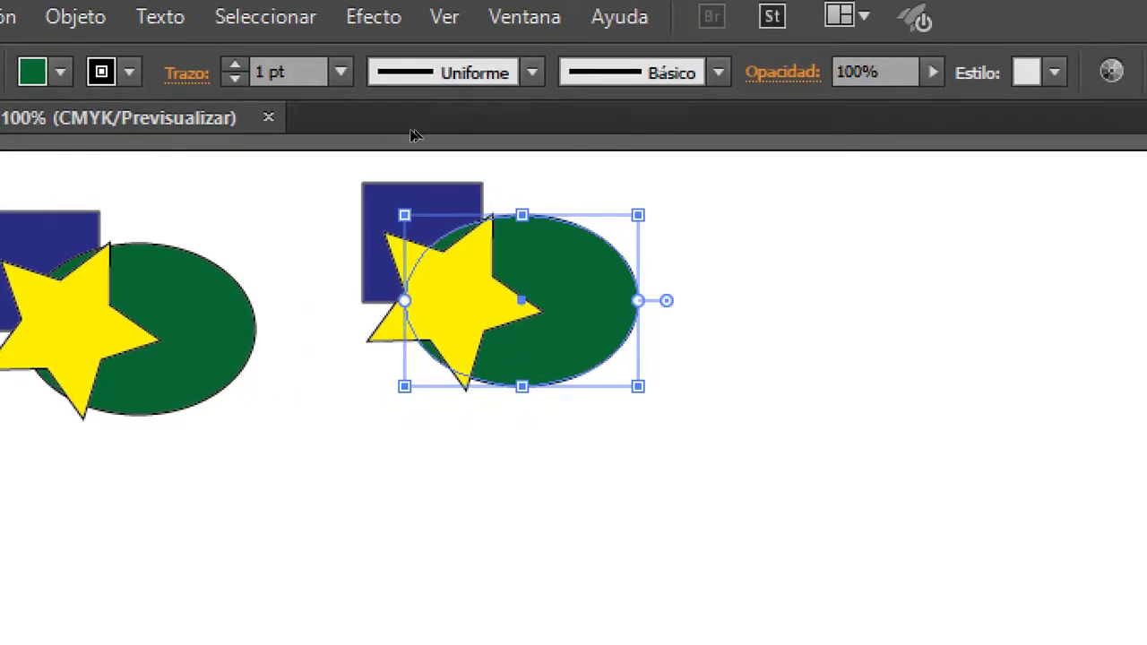
pyautogui.rightClick(538, 249)
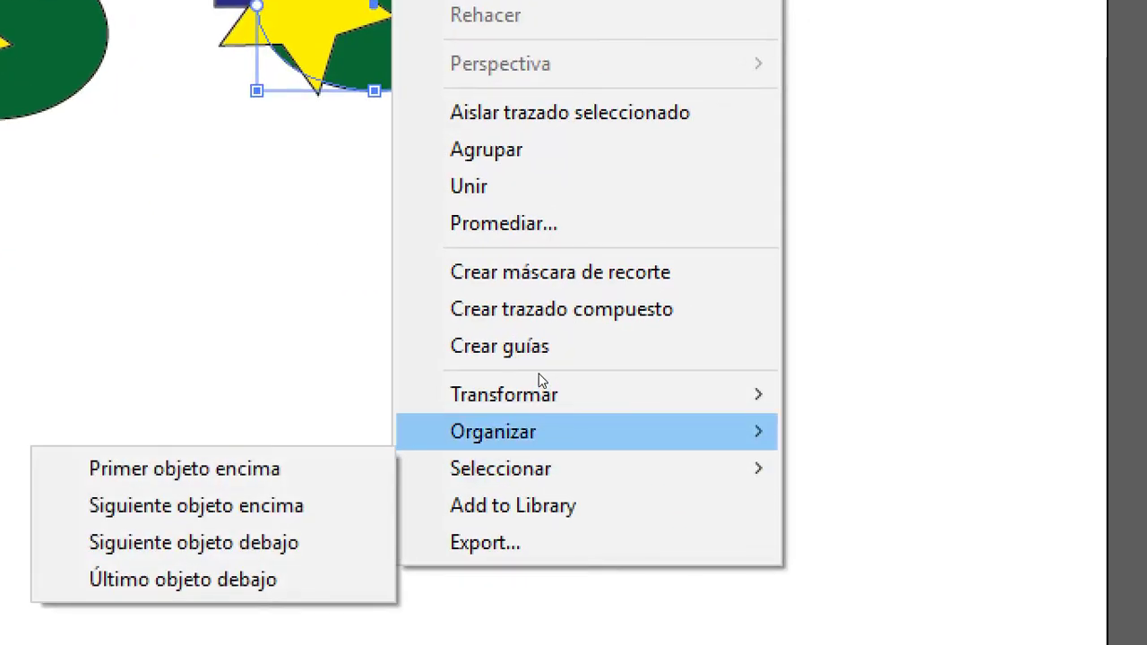
pyautogui.moveTo(627, 430)
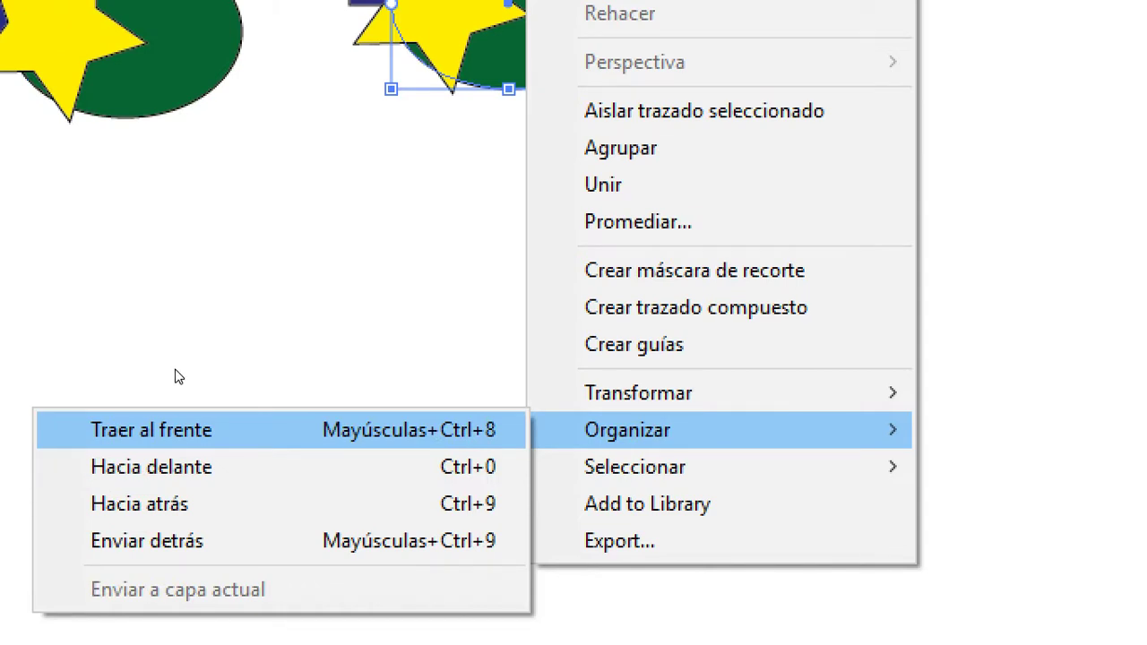
# - Bring the right-hand green ellipse forward in front of the star
pyautogui.press('Down')
pyautogui.press('Down')
pyautogui.press('Down')
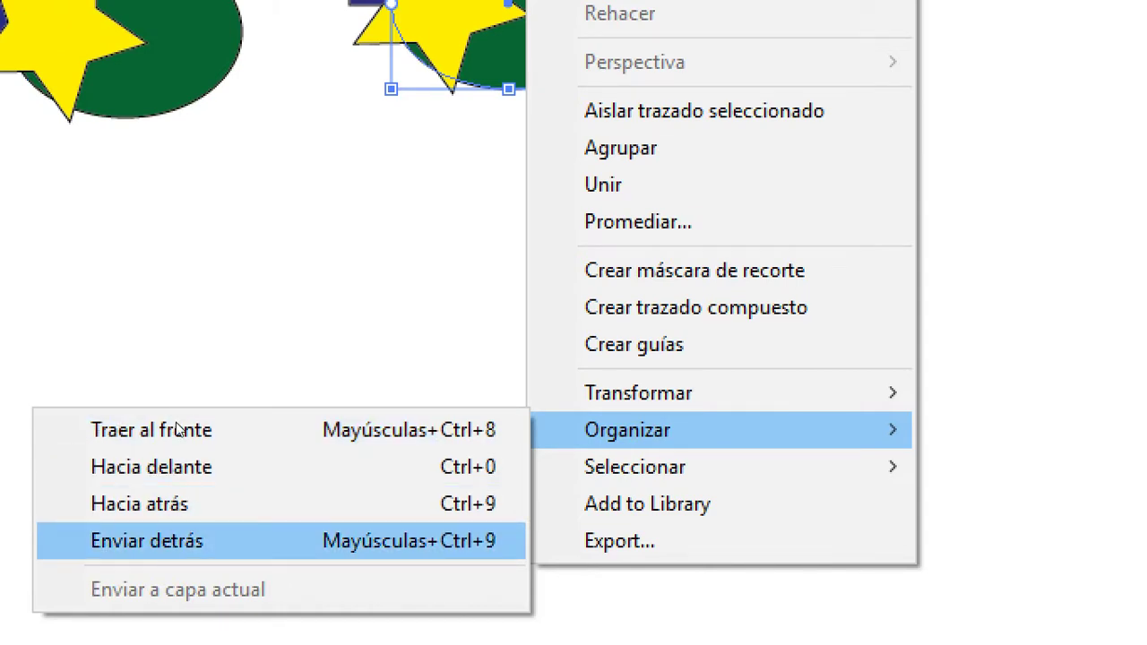
pyautogui.press('Up')
pyautogui.press('Up')
pyautogui.press('Down')
pyautogui.press('Up')
pyautogui.press('Down')
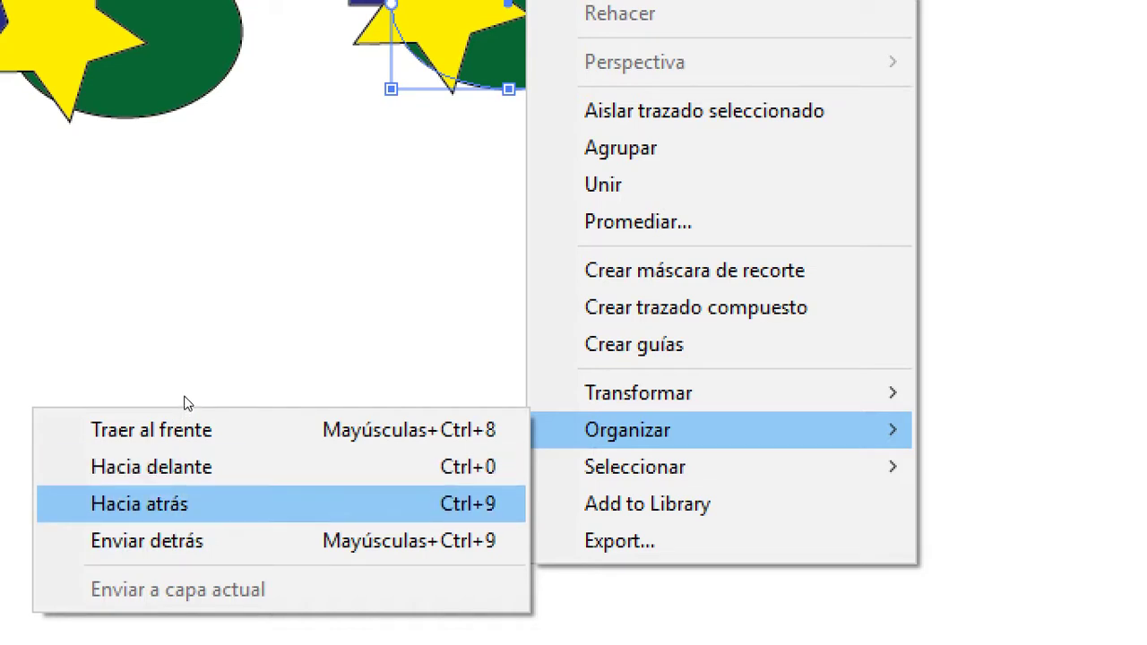
pyautogui.press('Up')
pyautogui.press('Return')
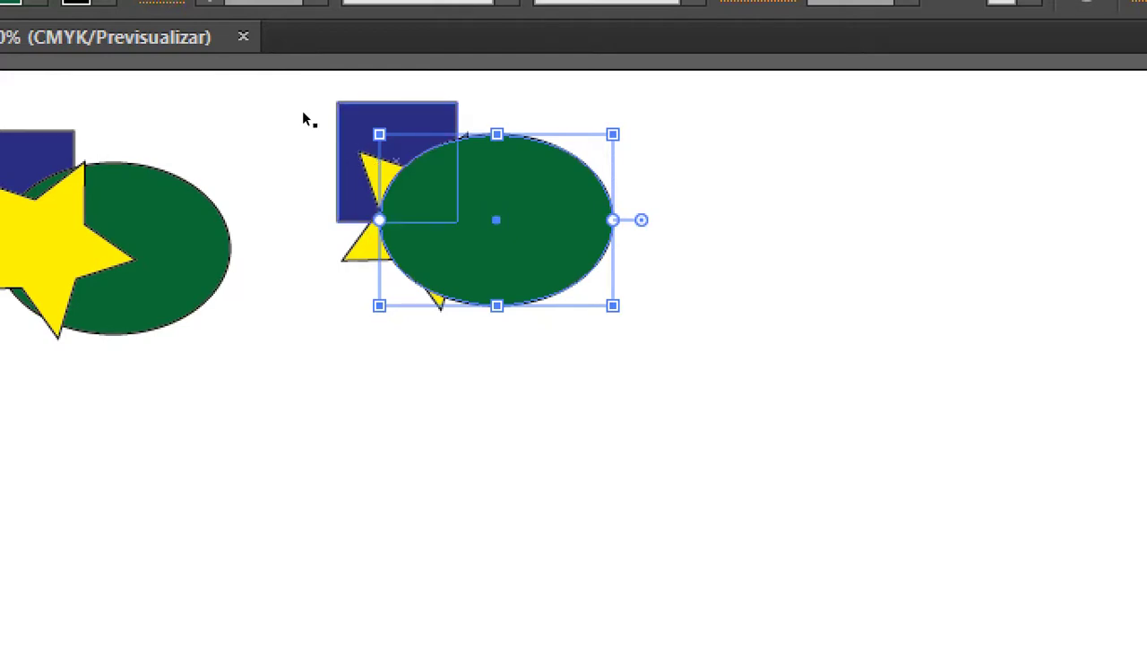
# - Enlarge the yellow star and bring the blue square to the front, moved down-right
pyautogui.hotkey('ctrl', 'alt', '[')
pyautogui.hotkey('ctrl', 'alt', '[')
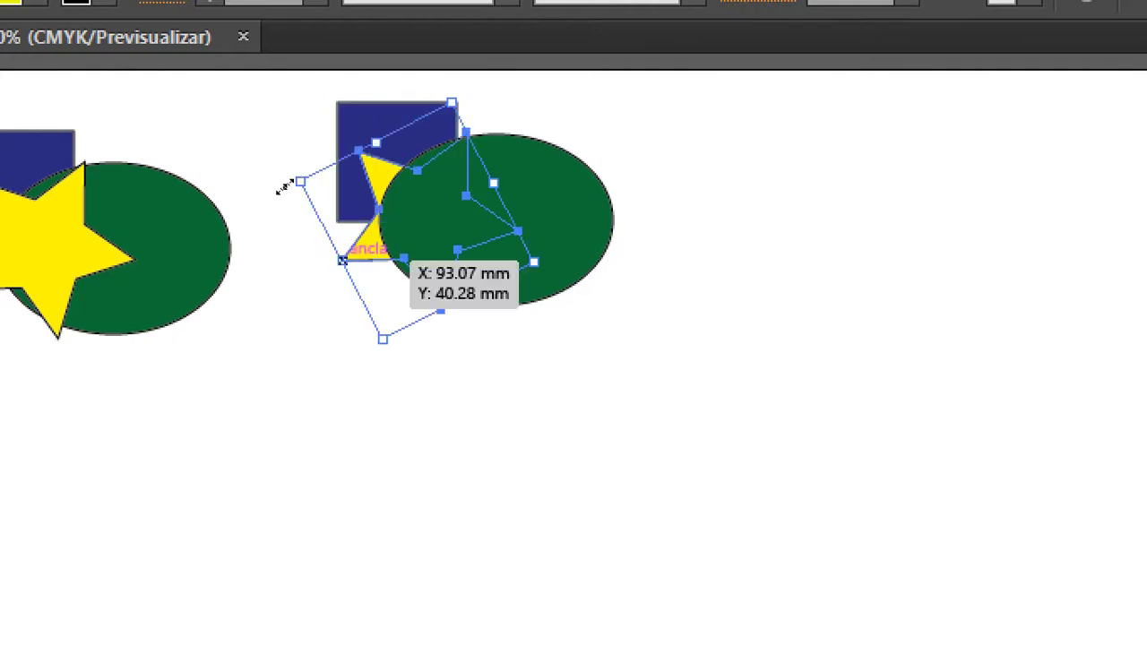
pyautogui.moveTo(298, 181); pyautogui.dragTo(261, 202)
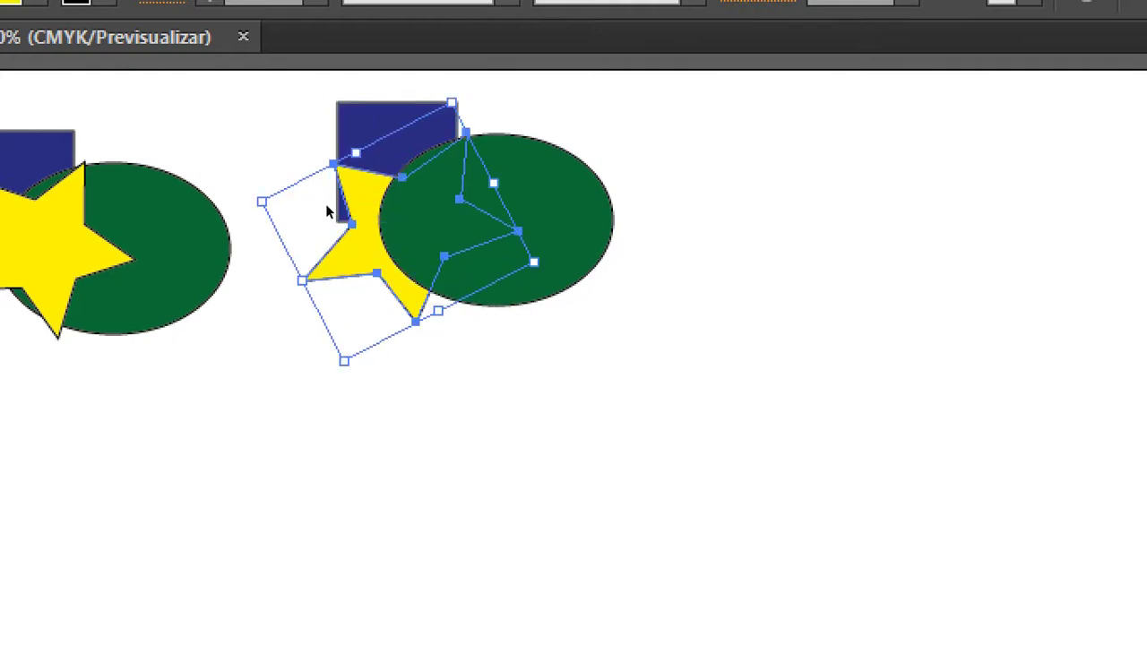
pyautogui.moveTo(437, 311); pyautogui.dragTo(447, 339)
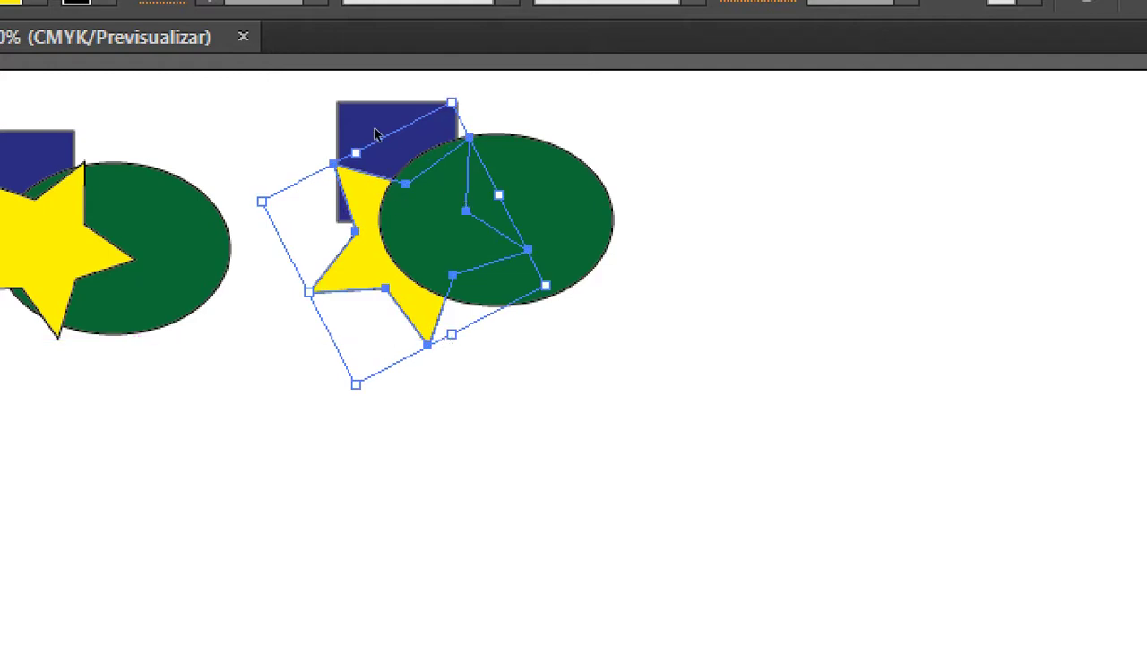
pyautogui.click(331, 100)
pyautogui.rightClick(385, 106)
pyautogui.moveTo(541, 469)
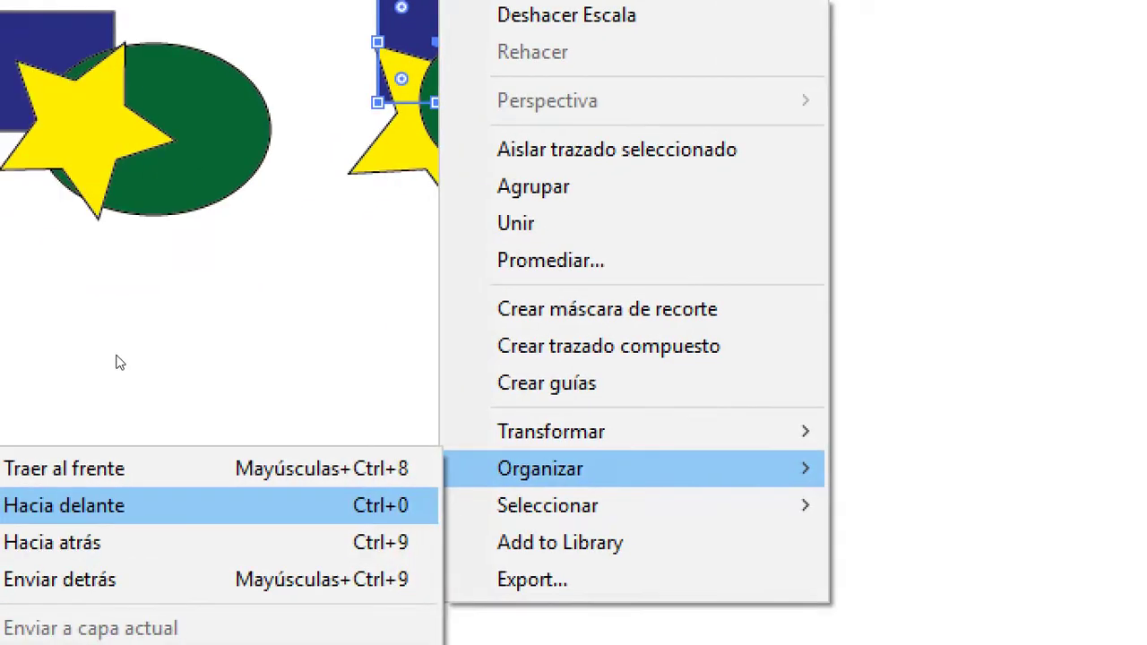
pyautogui.press('Return')
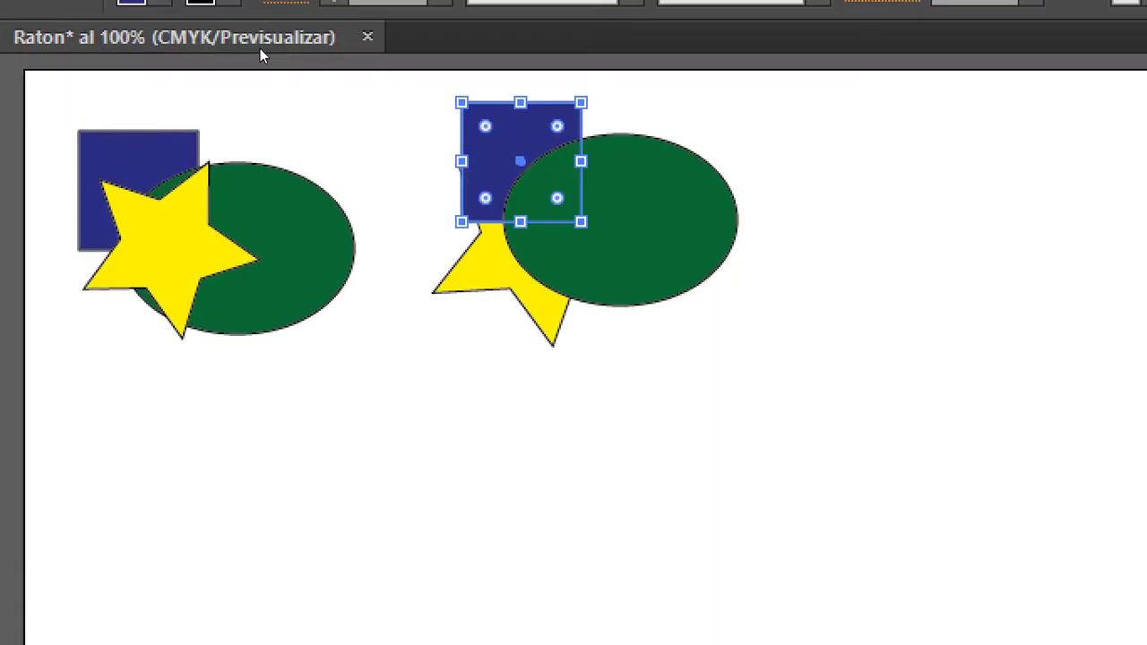
pyautogui.moveTo(328, 169); pyautogui.dragTo(345, 254)
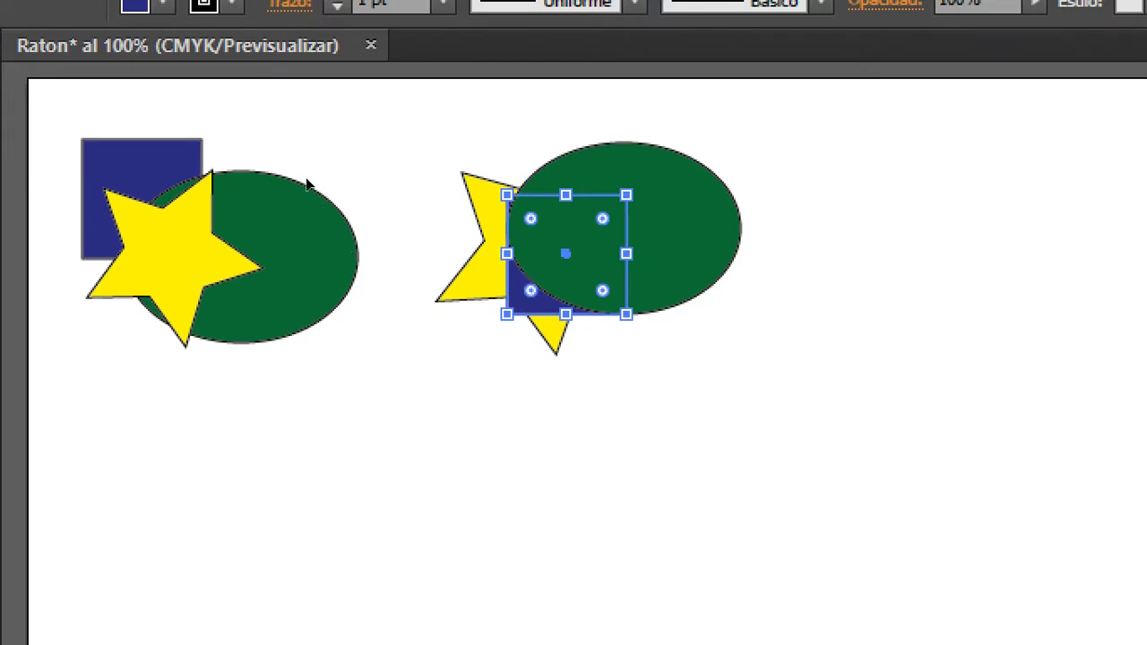
# - Send the green ellipse behind the square and star, nudging square right and star left
pyautogui.hotkey('ctrl', 'alt', '[')
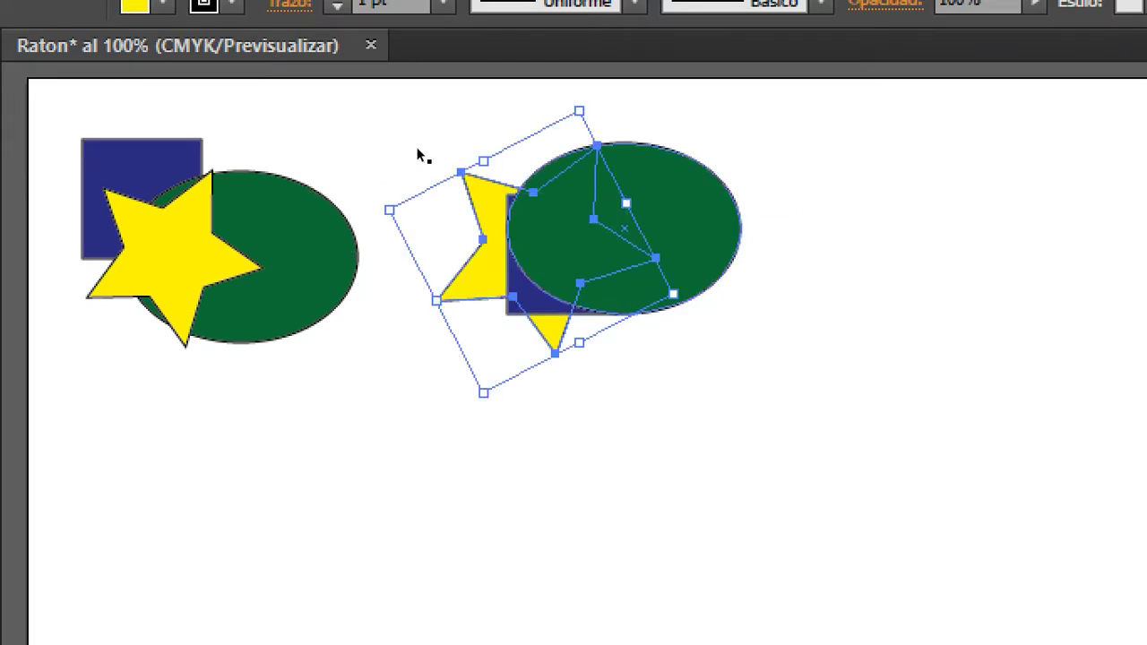
pyautogui.hotkey('ctrl', 'alt', ']')
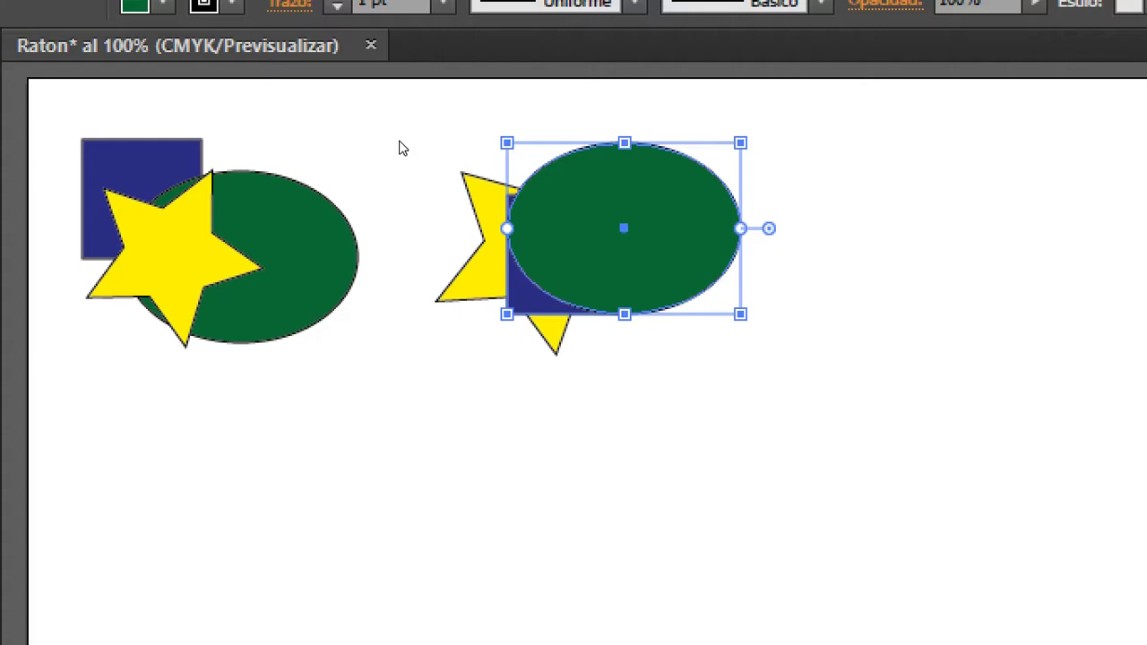
pyautogui.rightClick(673, 201)
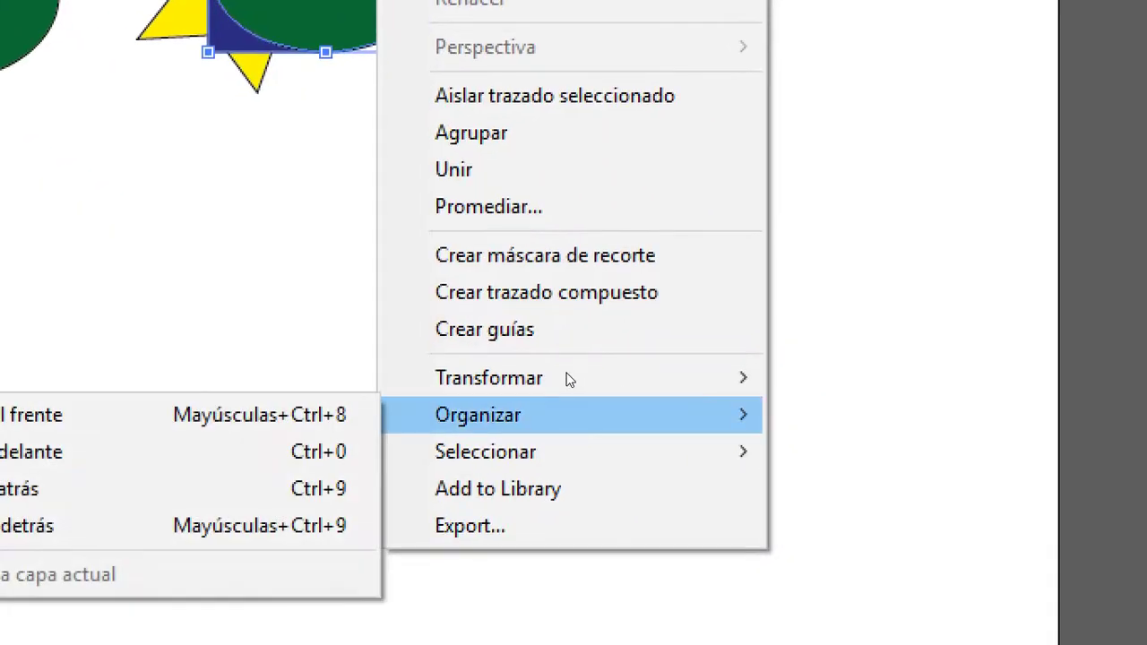
pyautogui.click(208, 492)
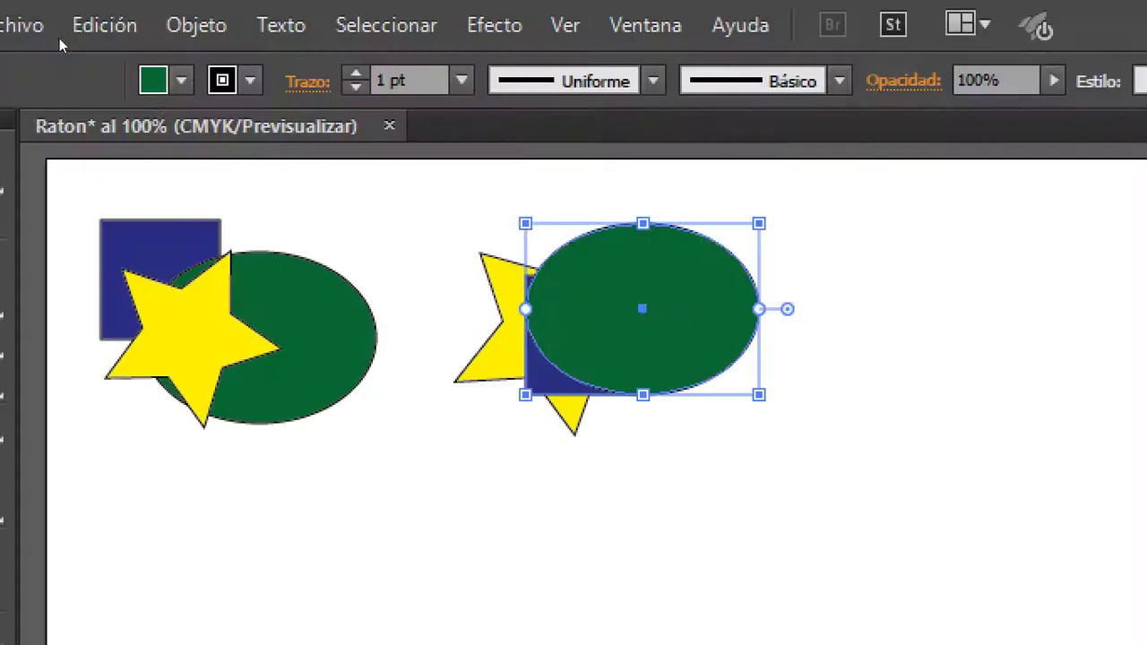
pyautogui.click(517, 190)
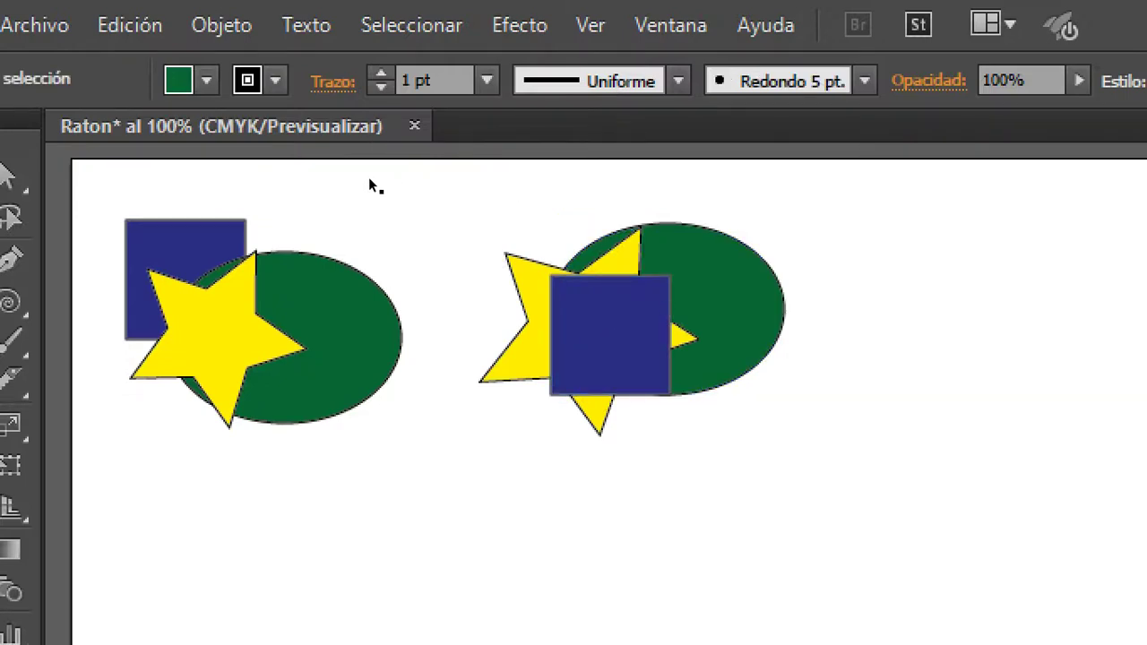
pyautogui.moveTo(618, 336); pyautogui.dragTo(668, 331)
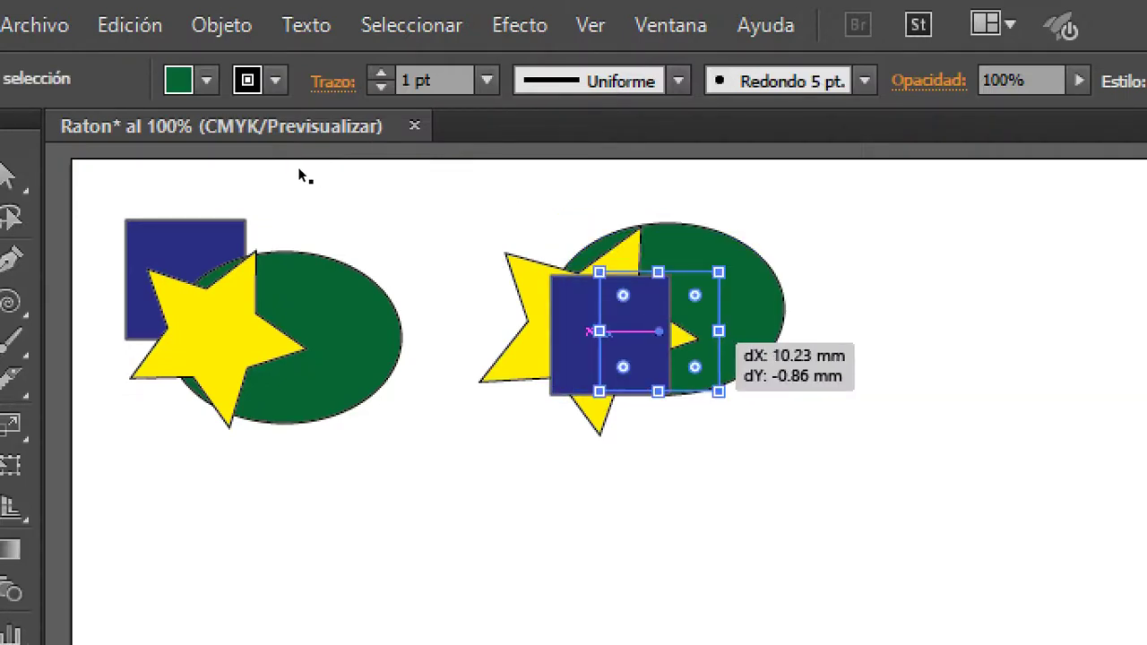
pyautogui.moveTo(591, 331); pyautogui.dragTo(572, 338)
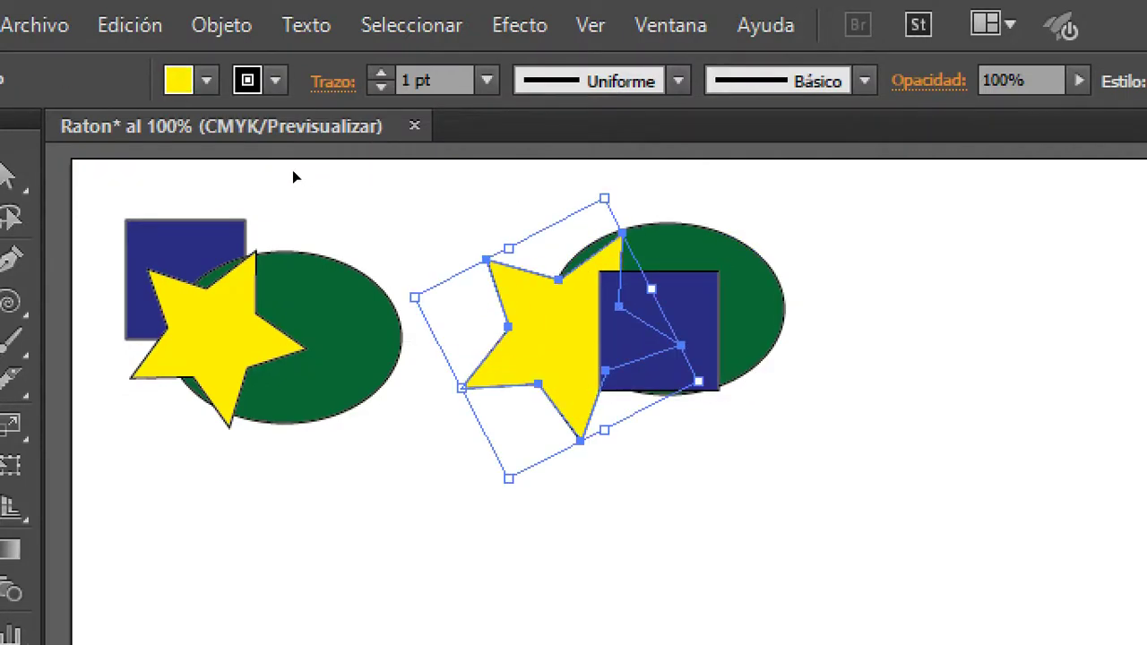
# - Review the arrangement commands and move the yellow star right of the ellipse
pyautogui.rightClick(530, 301)
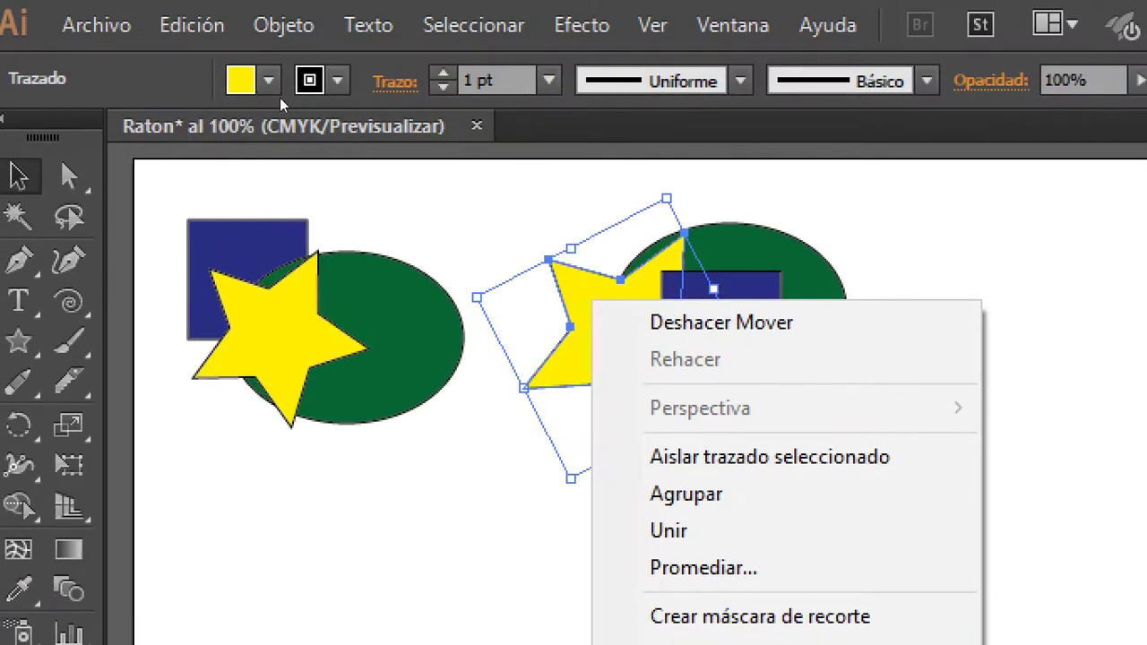
pyautogui.click(299, 141)
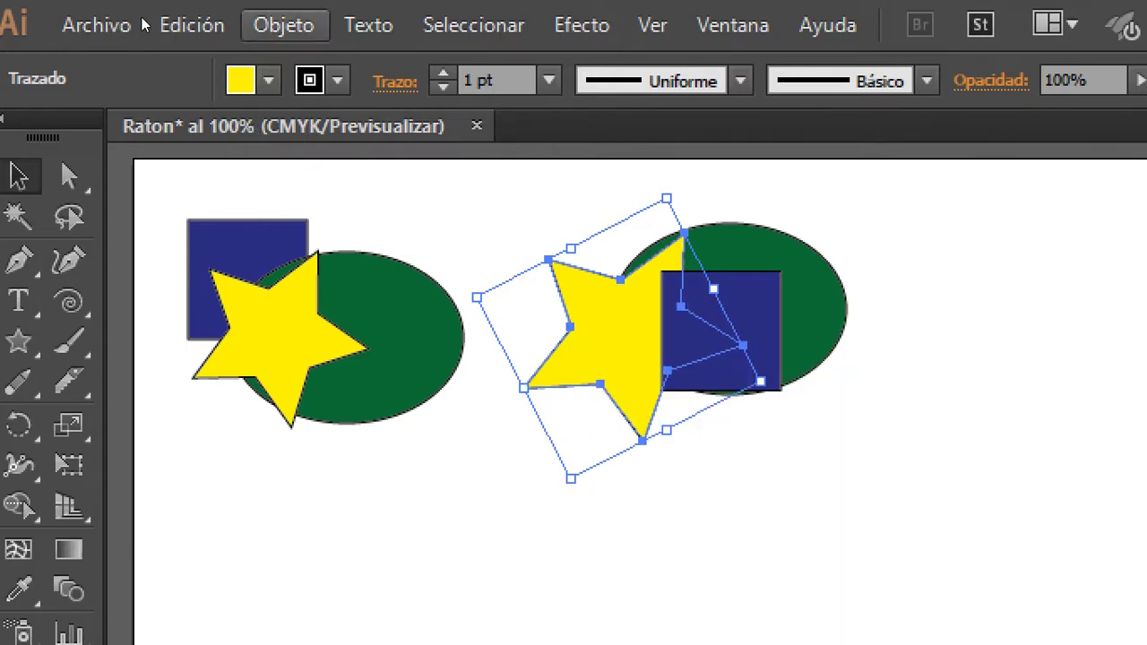
pyautogui.hotkey('alt', 'o')
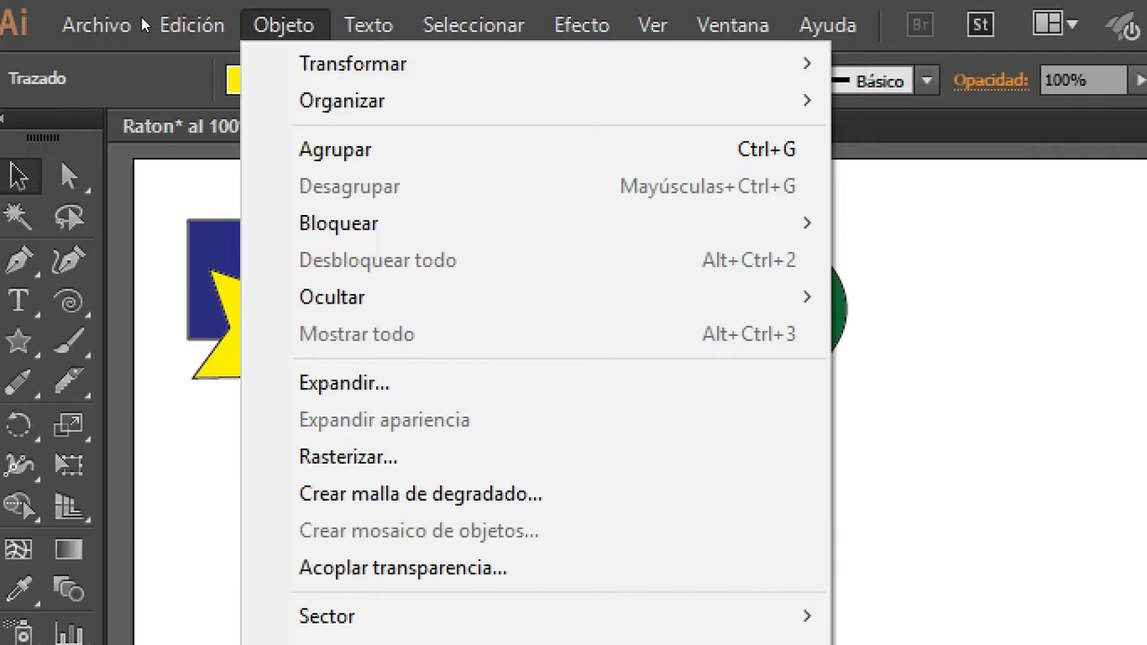
pyautogui.press('Down')
pyautogui.press('Down')
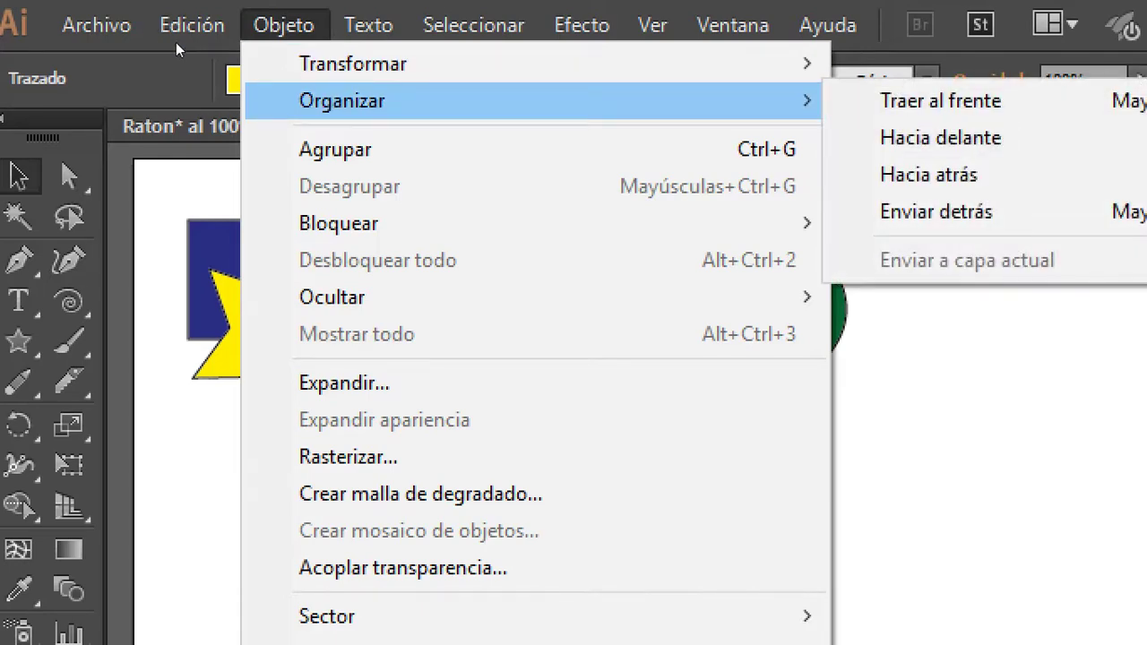
pyautogui.press('Escape')
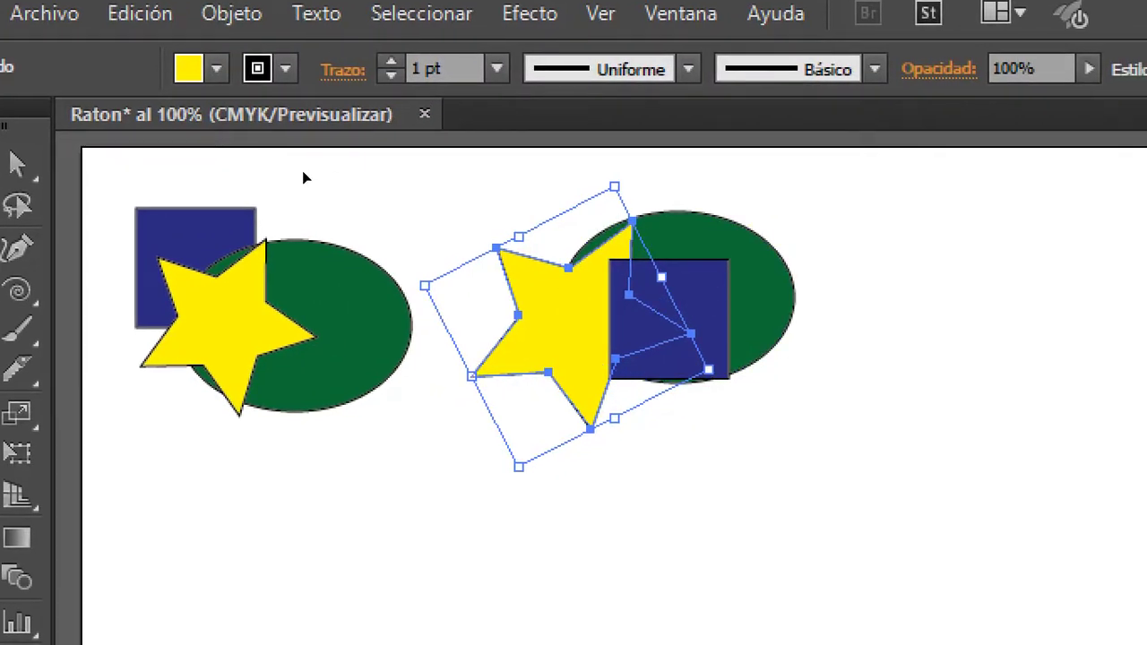
pyautogui.moveTo(302, 177)
pyautogui.mouseDown()
pyautogui.moveTo(383, 193)
pyautogui.moveTo(303, 159)
pyautogui.mouseUp()
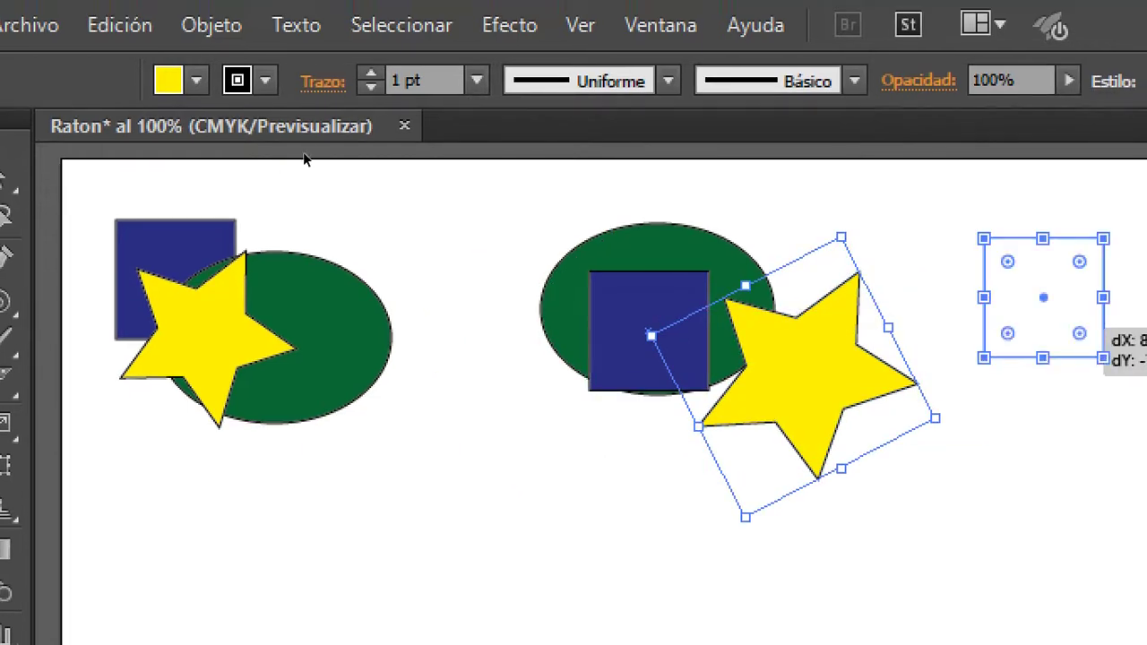
# - Scale the ellipse into a circle and place a narrow blue bar over its lower half
pyautogui.moveTo(303, 159); pyautogui.dragTo(337, 139)
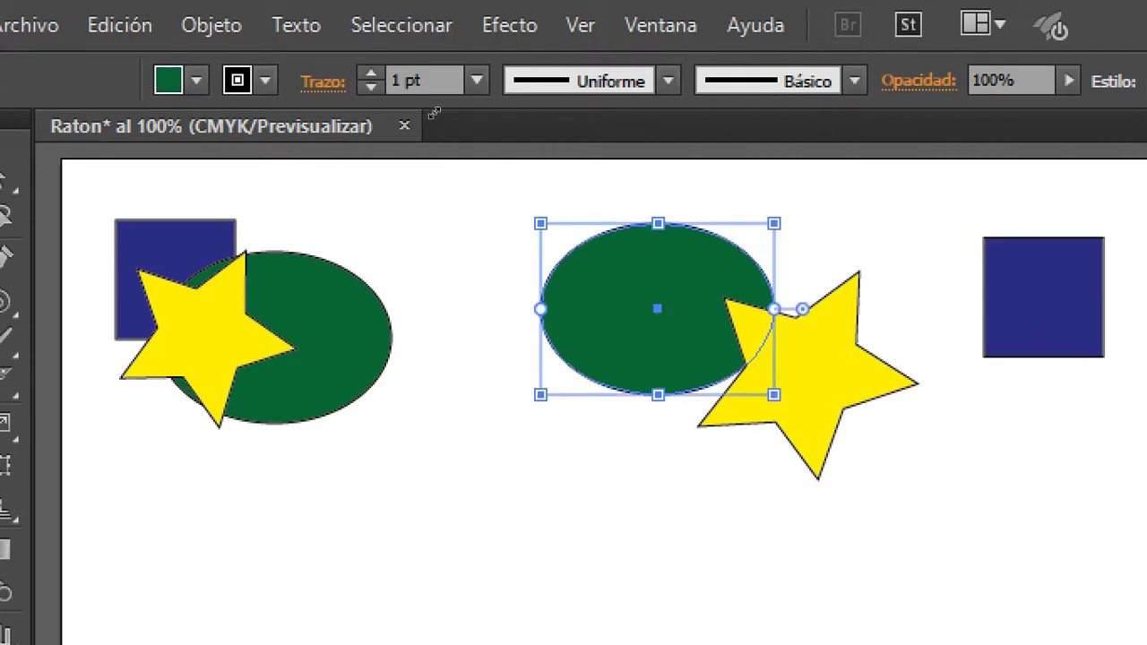
pyautogui.moveTo(773, 223); pyautogui.dragTo(697, 237)
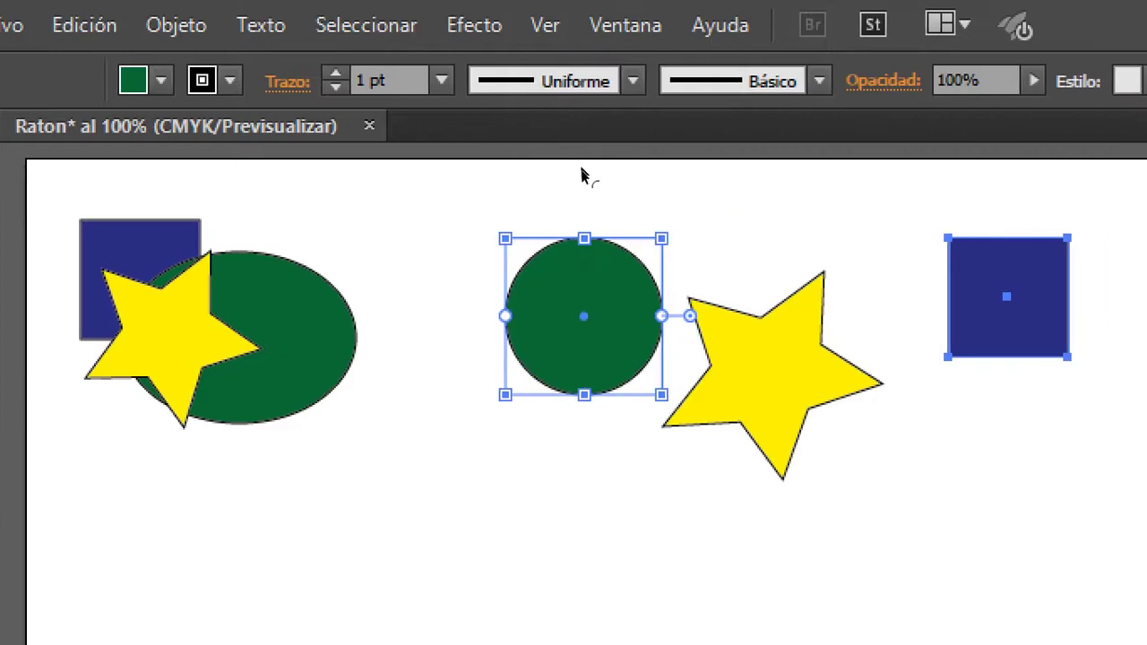
pyautogui.moveTo(599, 185); pyautogui.dragTo(558, 200)
pyautogui.moveTo(946, 316); pyautogui.dragTo(551, 419)
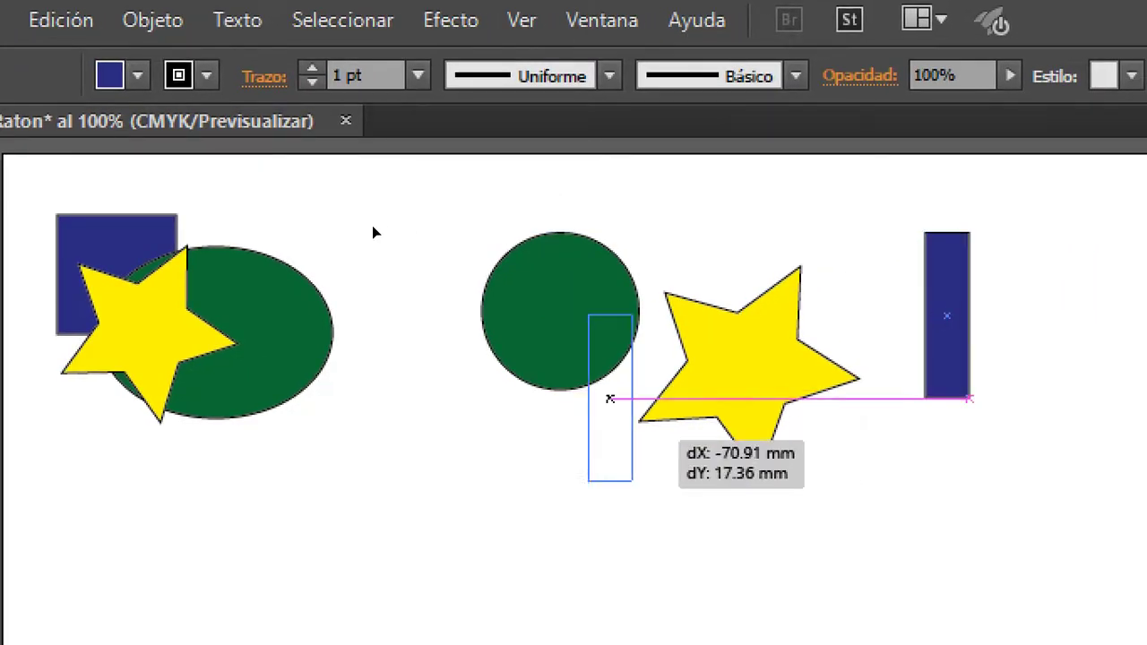
pyautogui.moveTo(551, 418); pyautogui.dragTo(560, 407)
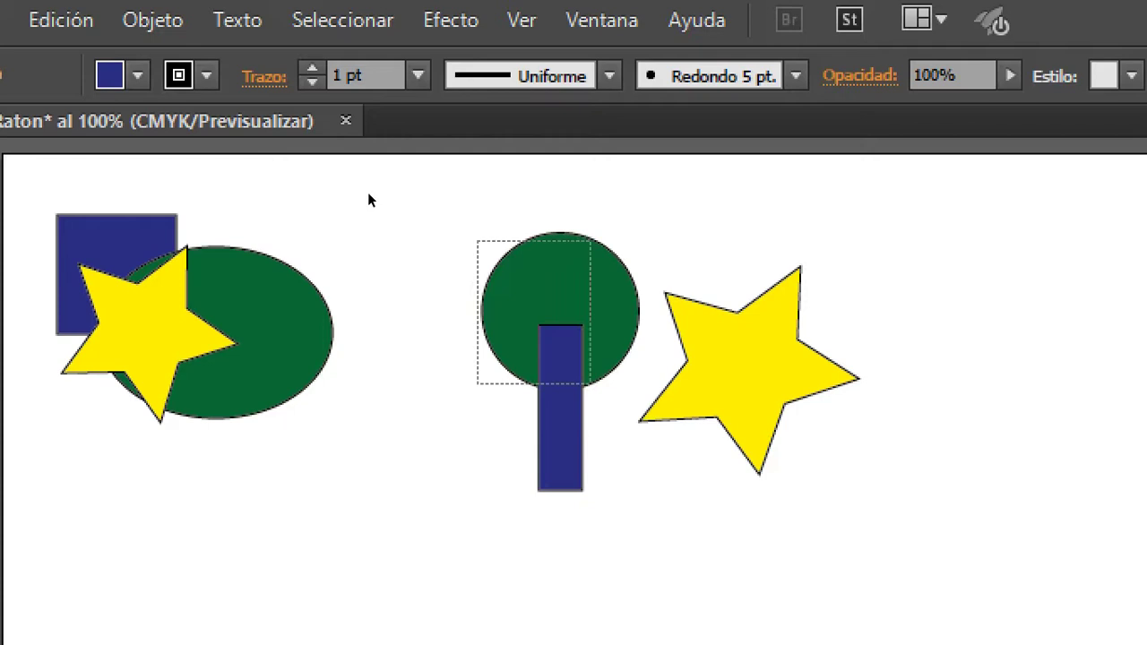
# - Make two copies of the circle-and-bar pair, one lower left and one beside it
pyautogui.moveTo(562, 369); pyautogui.dragTo(589, 385)
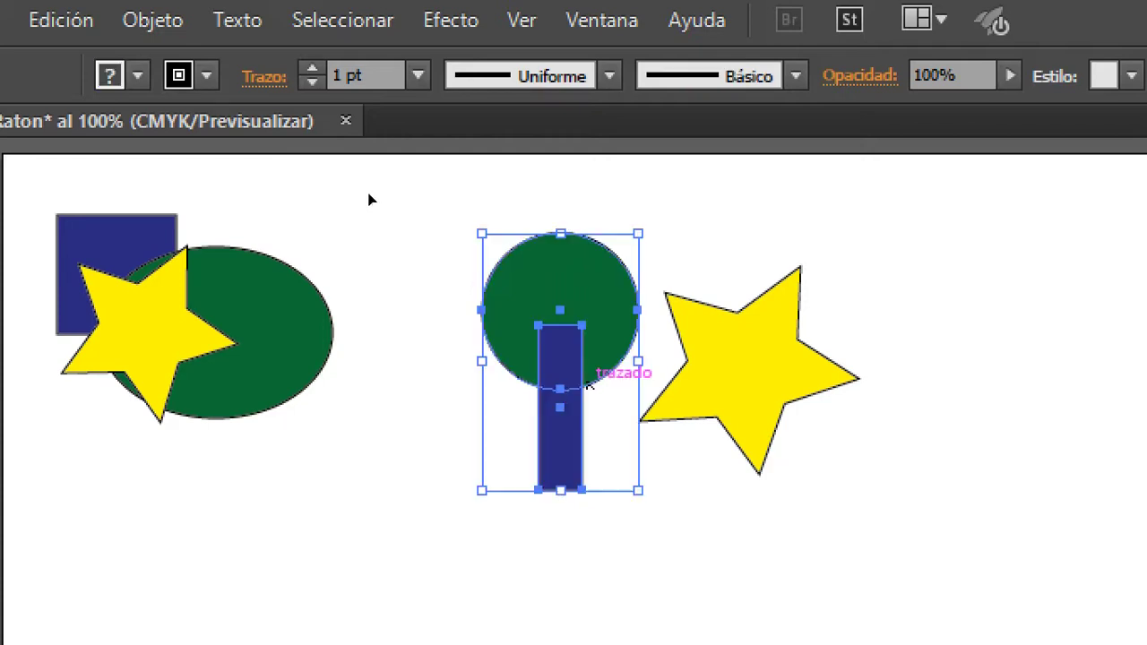
pyautogui.click(295, 225)
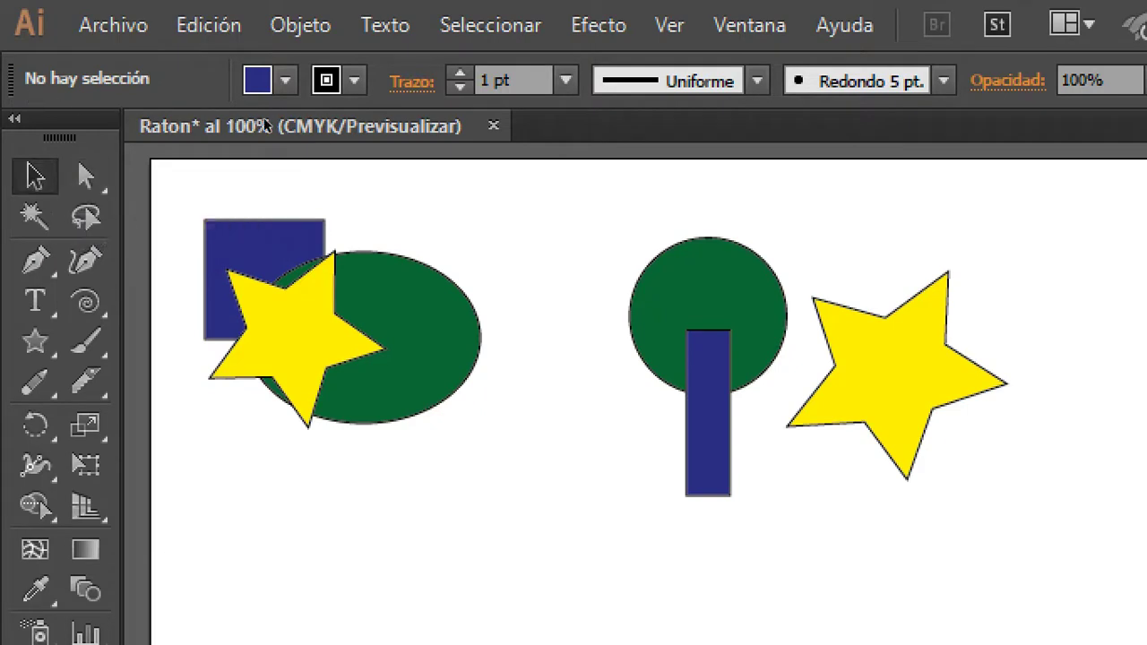
pyautogui.moveTo(595, 217)
pyautogui.mouseDown()
pyautogui.moveTo(689, 444)
pyautogui.moveTo(742, 512)
pyautogui.mouseUp()
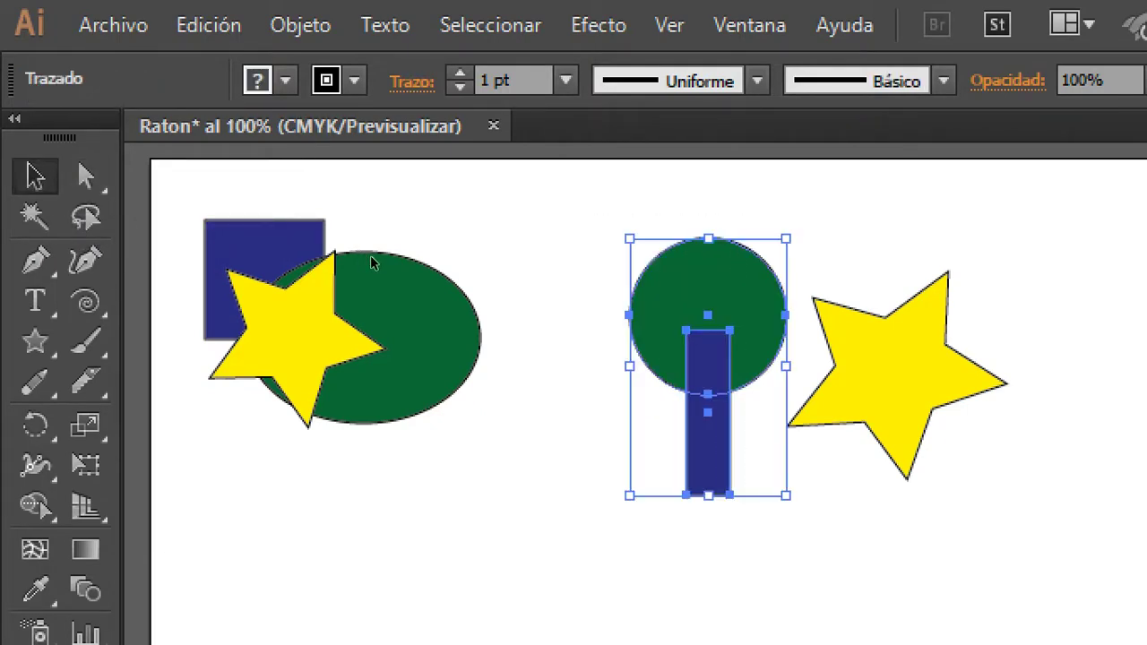
pyautogui.hotkey('ctrl', 'shift', 'a')
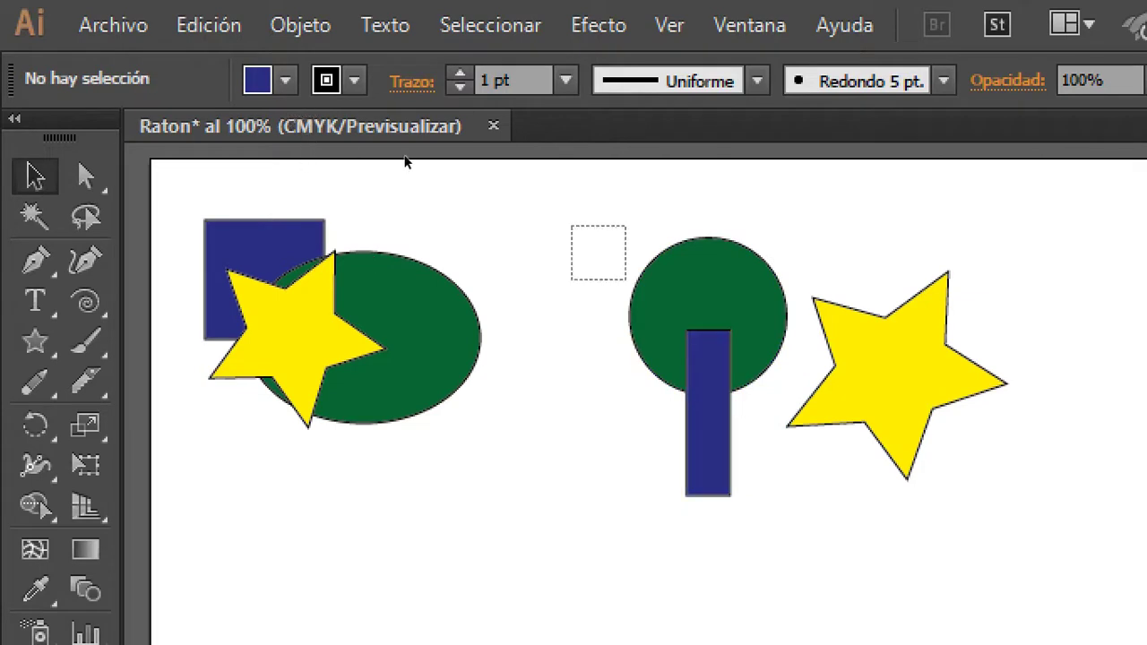
pyautogui.moveTo(626, 280); pyautogui.dragTo(852, 348)
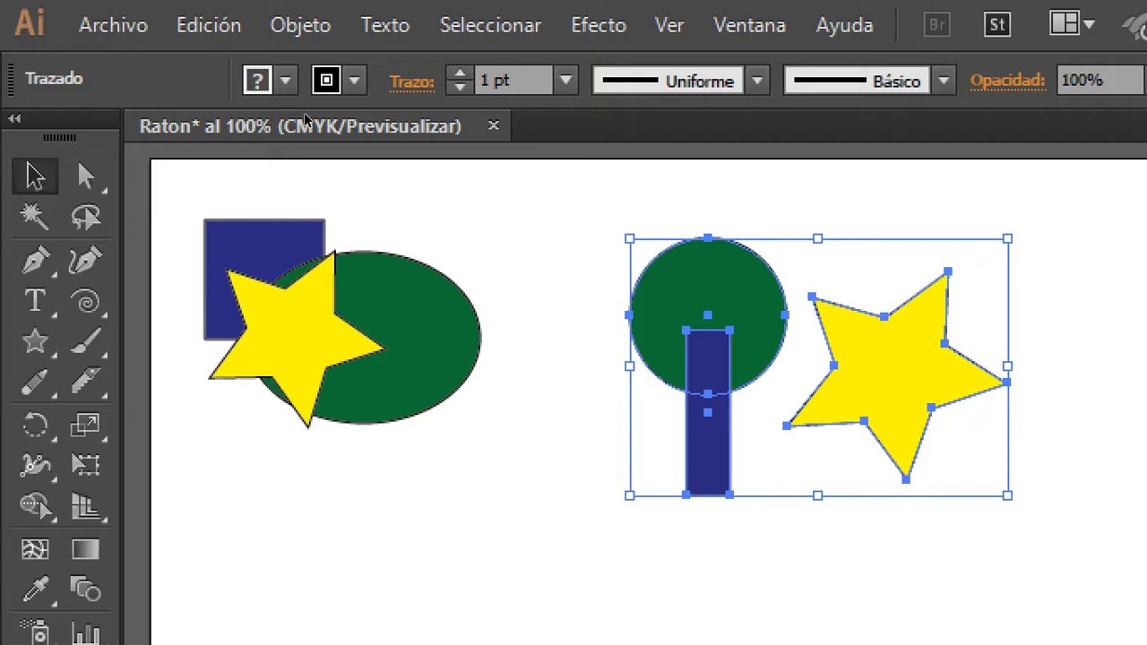
pyautogui.hotkey('ctrl', 'shift', 'a')
pyautogui.moveTo(626, 237); pyautogui.dragTo(731, 359)
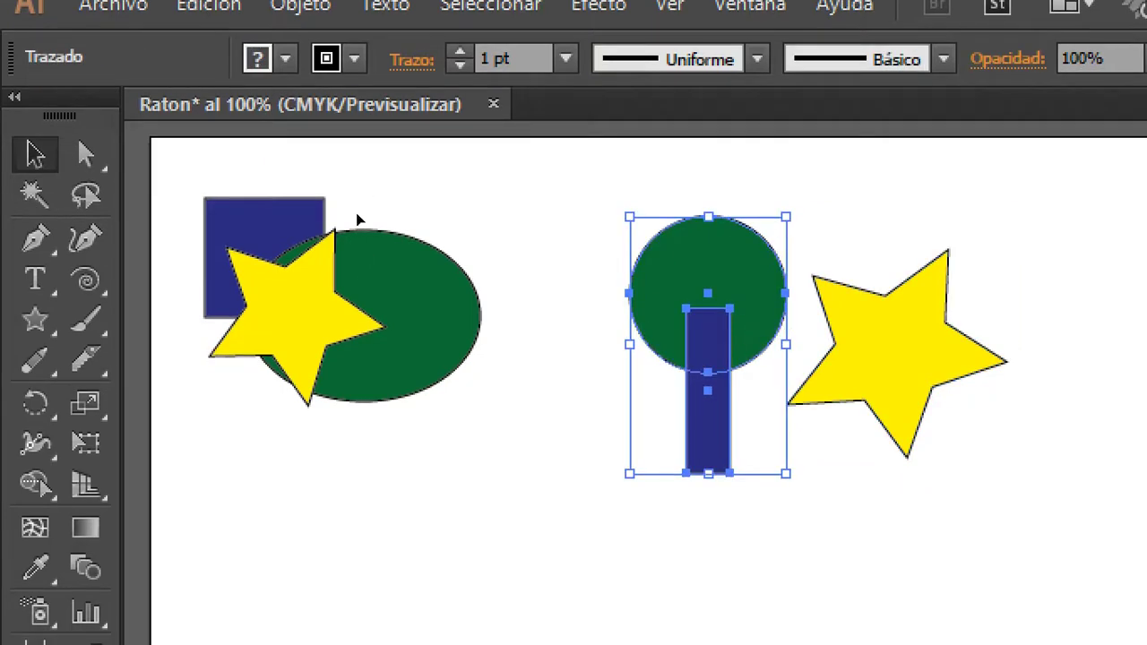
pyautogui.moveTo(708, 217)
pyautogui.mouseDown()
pyautogui.moveTo(434, 391)
pyautogui.moveTo(334, 391)
pyautogui.mouseUp()
pyautogui.moveTo(411, 391); pyautogui.dragTo(629, 376)
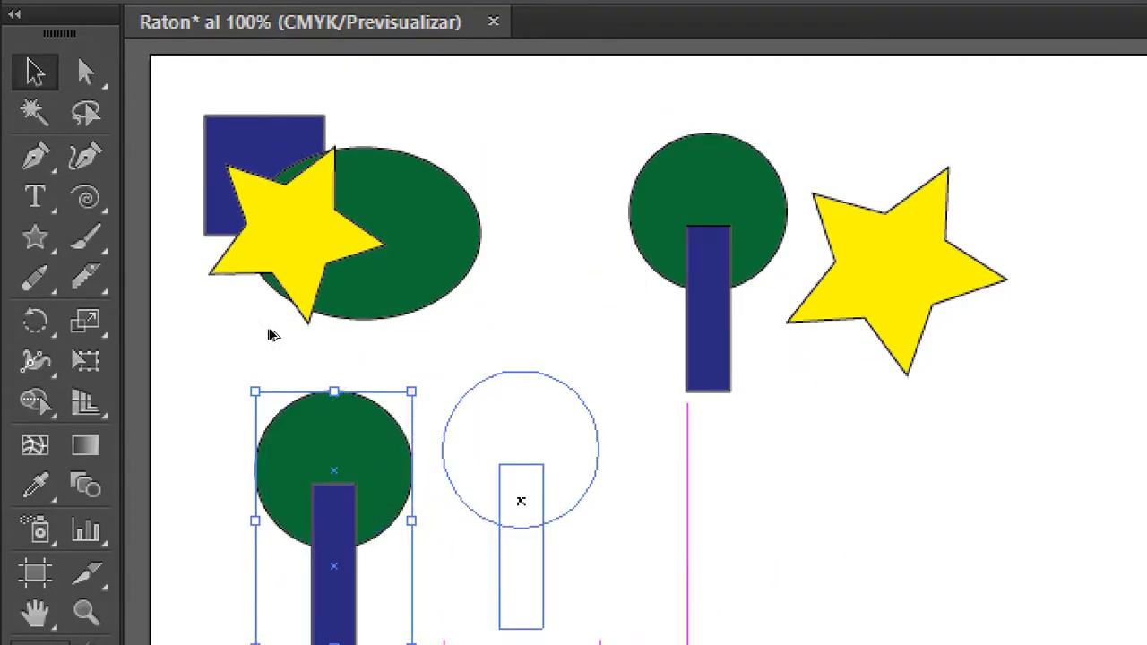
pyautogui.moveTo(630, 376); pyautogui.dragTo(629, 376)
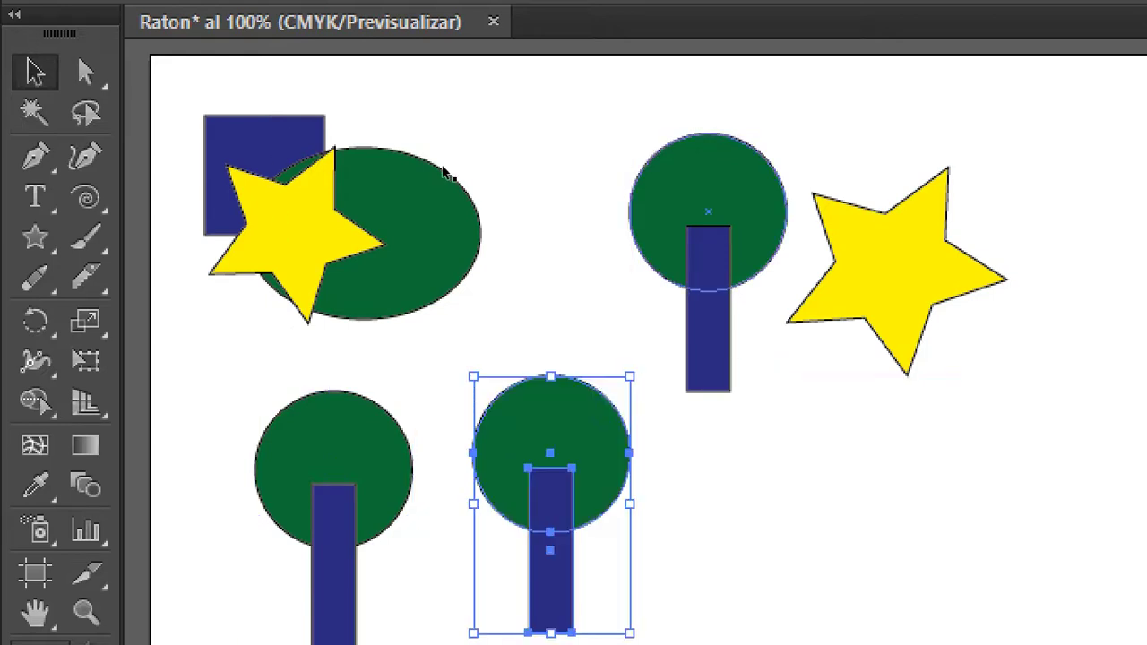
# - Delete the spare yellow star on the right and select the upper pair
pyautogui.click(896, 269)
pyautogui.press('Delete')
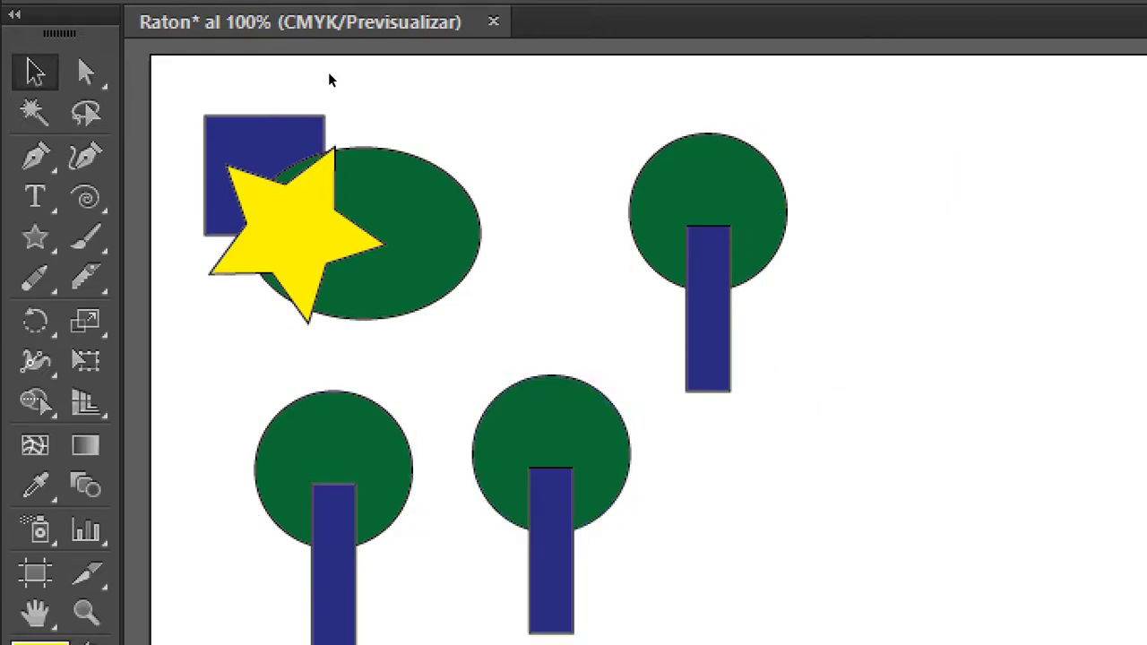
pyautogui.moveTo(691, 238); pyautogui.dragTo(743, 279)
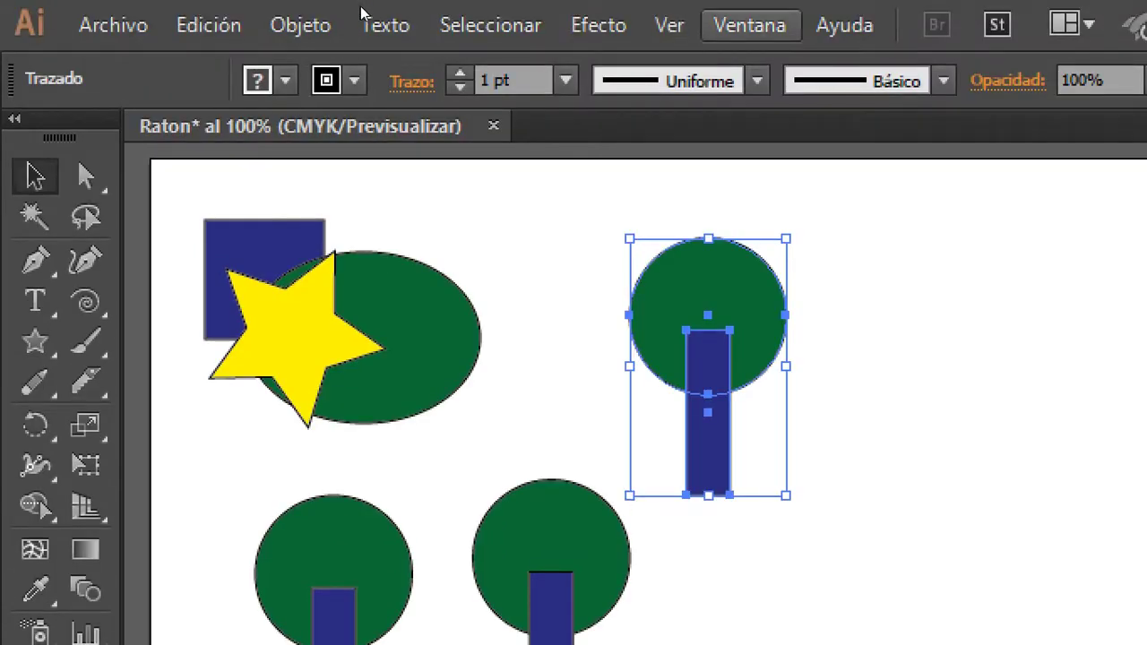
# - Open the Buscatrazos panel and fuse the top circle and bar with Unir
pyautogui.click(748, 25)
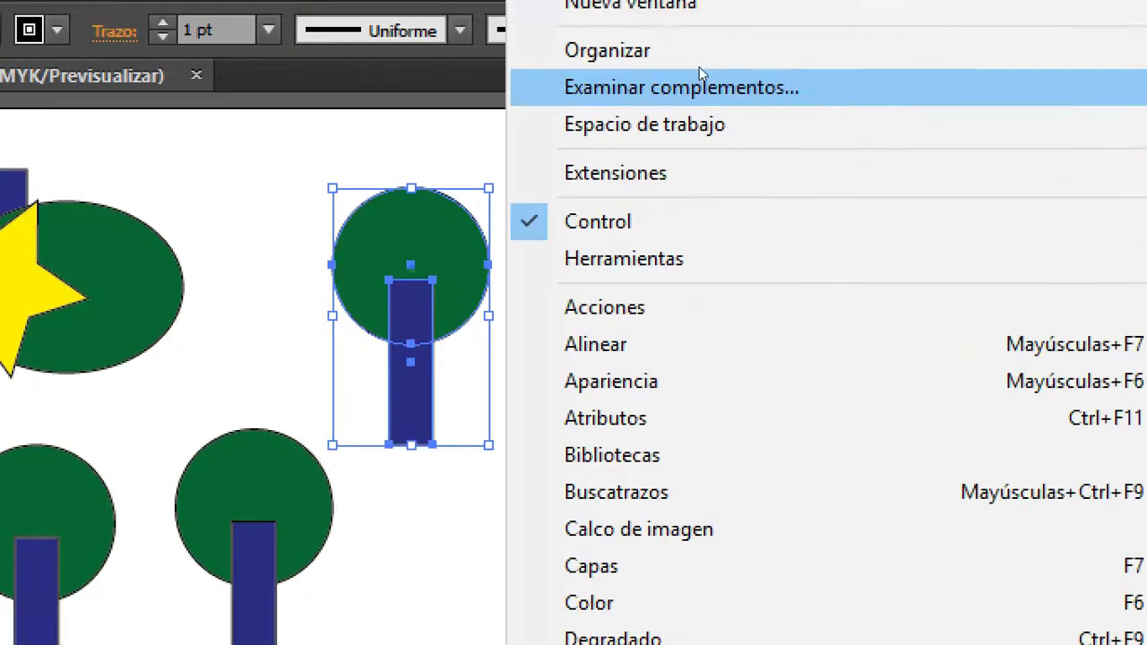
pyautogui.press('Up')
pyautogui.press('Up')
pyautogui.press('Up')
pyautogui.press('Down')
pyautogui.press('Return')
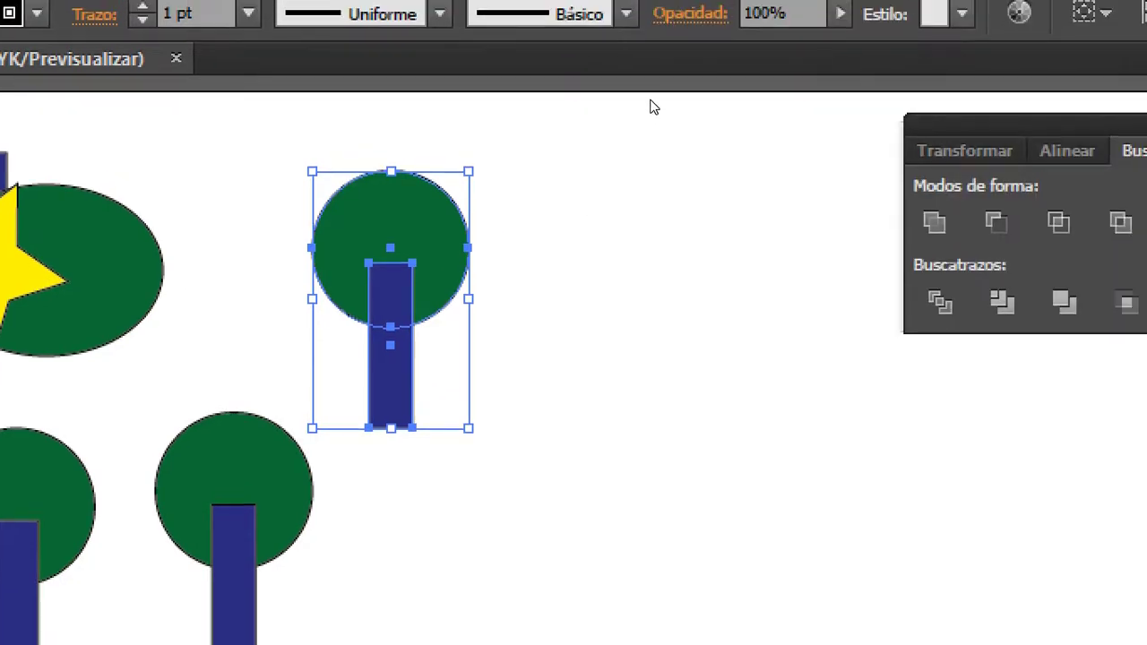
pyautogui.moveTo(985, 121); pyautogui.dragTo(709, 246)
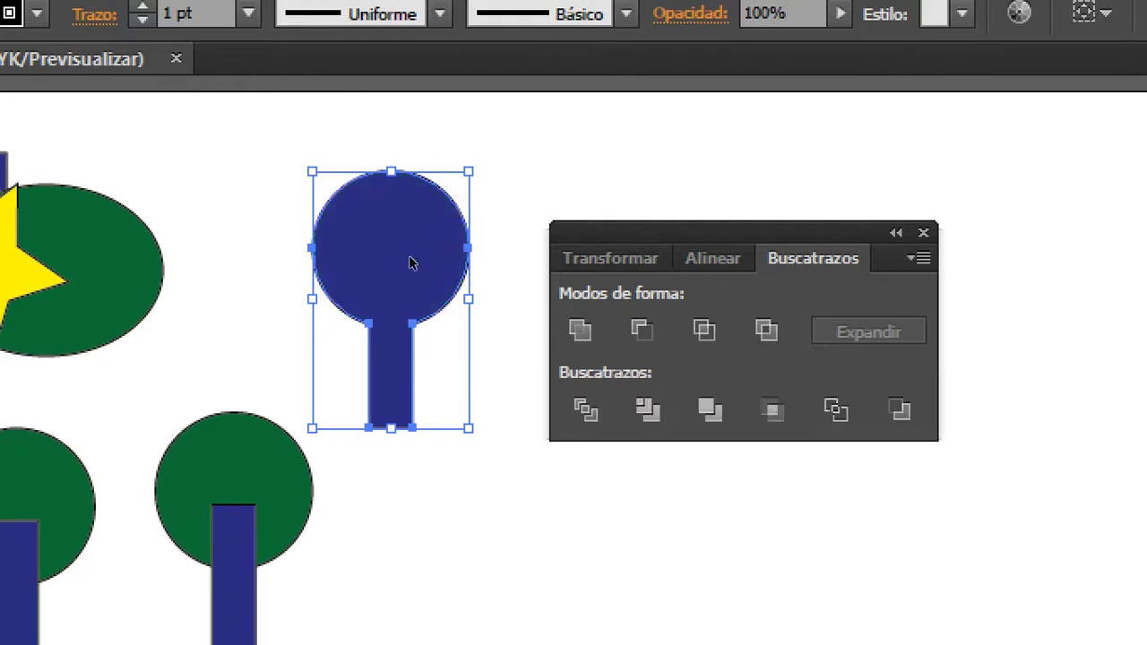
pyautogui.hotkey('ctrl', 'shift', 'a')
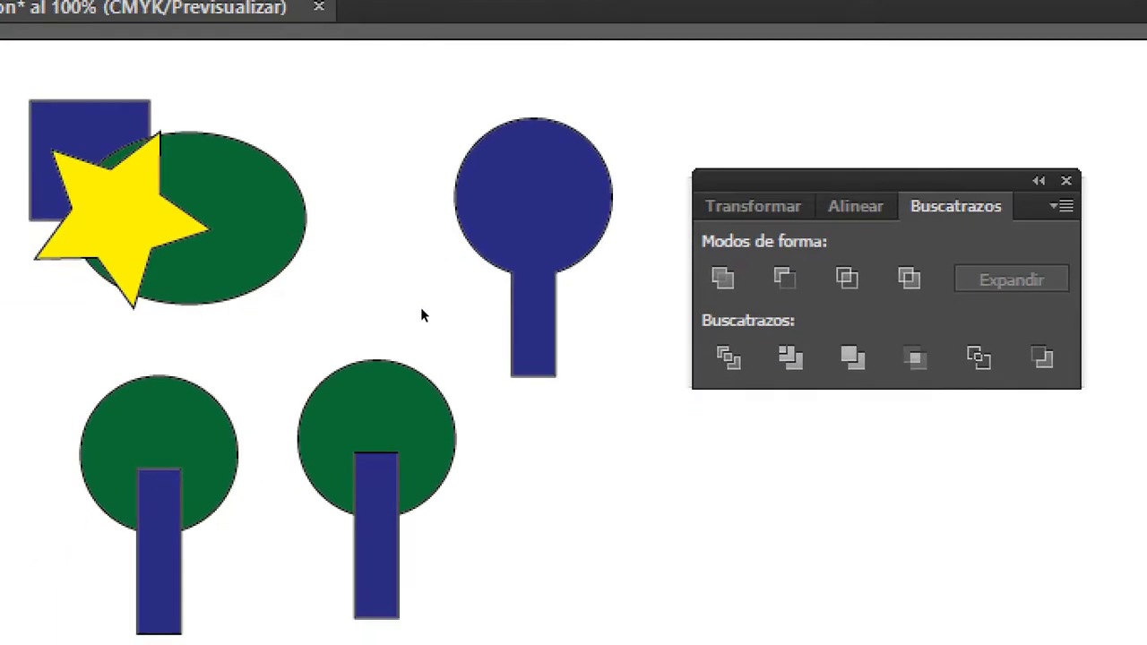
# - Apply Menos frente to the middle pair, Excluir to the left pair, and shift it right
pyautogui.moveTo(489, 559); pyautogui.dragTo(371, 455)
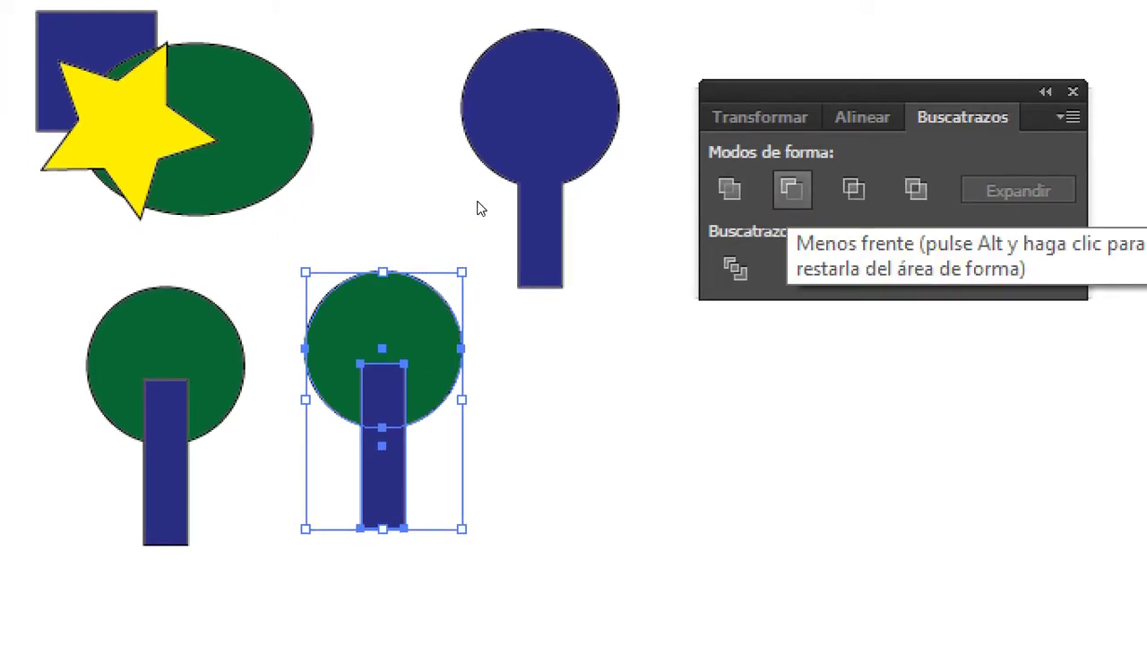
pyautogui.click(791, 189)
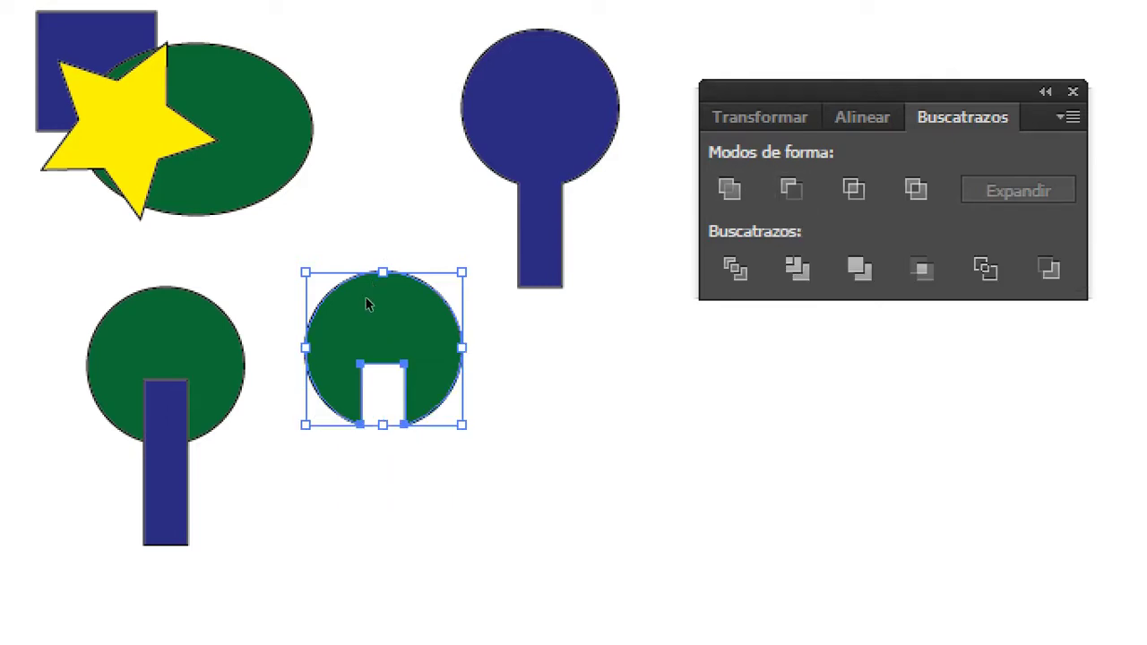
pyautogui.click(287, 306)
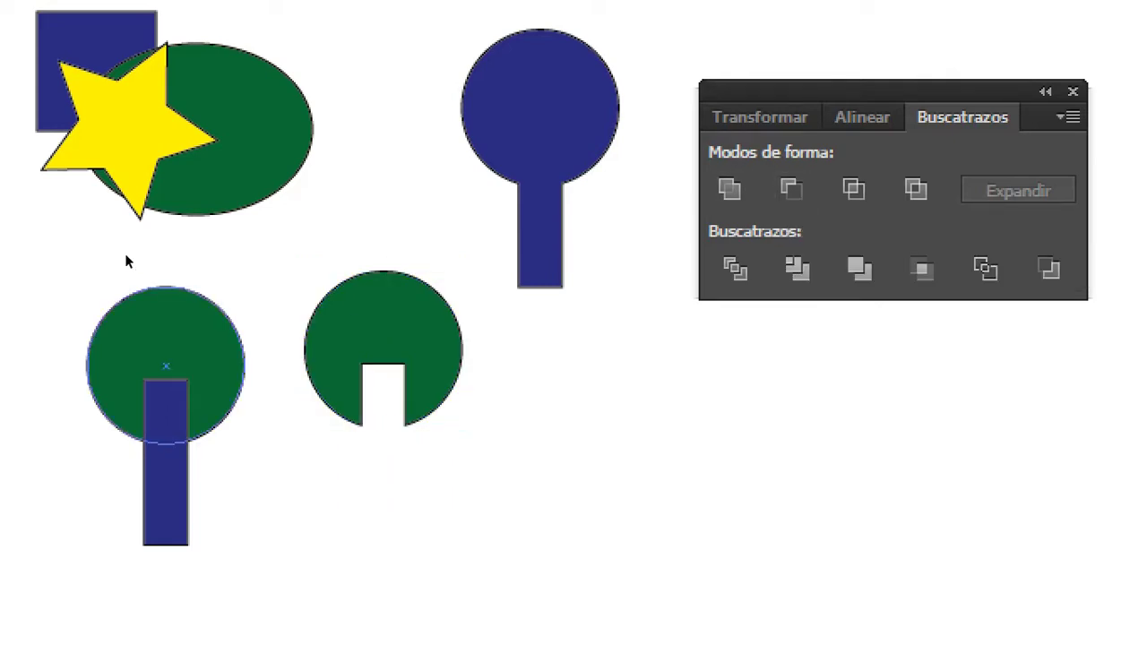
pyautogui.moveTo(82, 299); pyautogui.dragTo(189, 423)
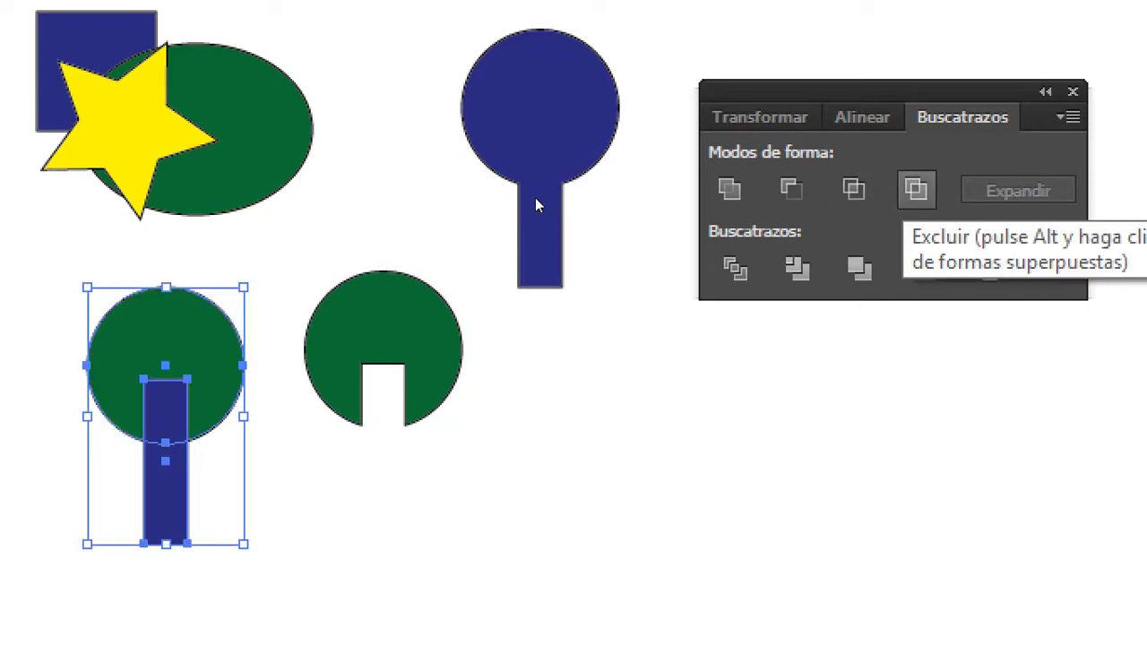
pyautogui.click(915, 188)
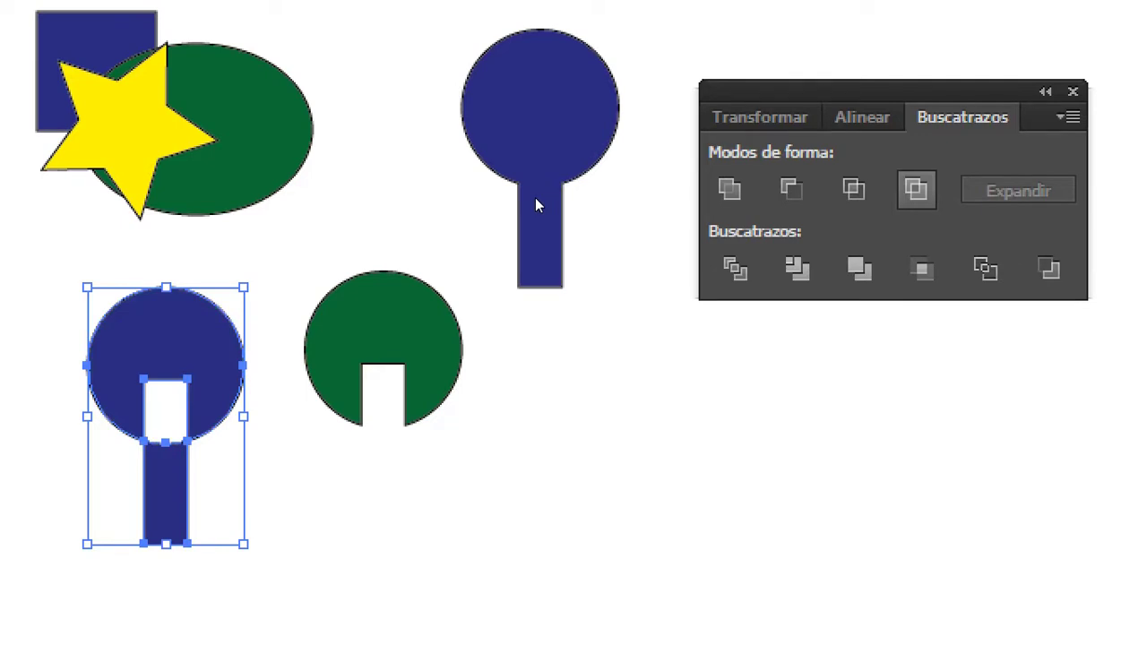
pyautogui.click(254, 323)
pyautogui.moveTo(171, 340); pyautogui.dragTo(252, 318)
pyautogui.rightClick(318, 438)
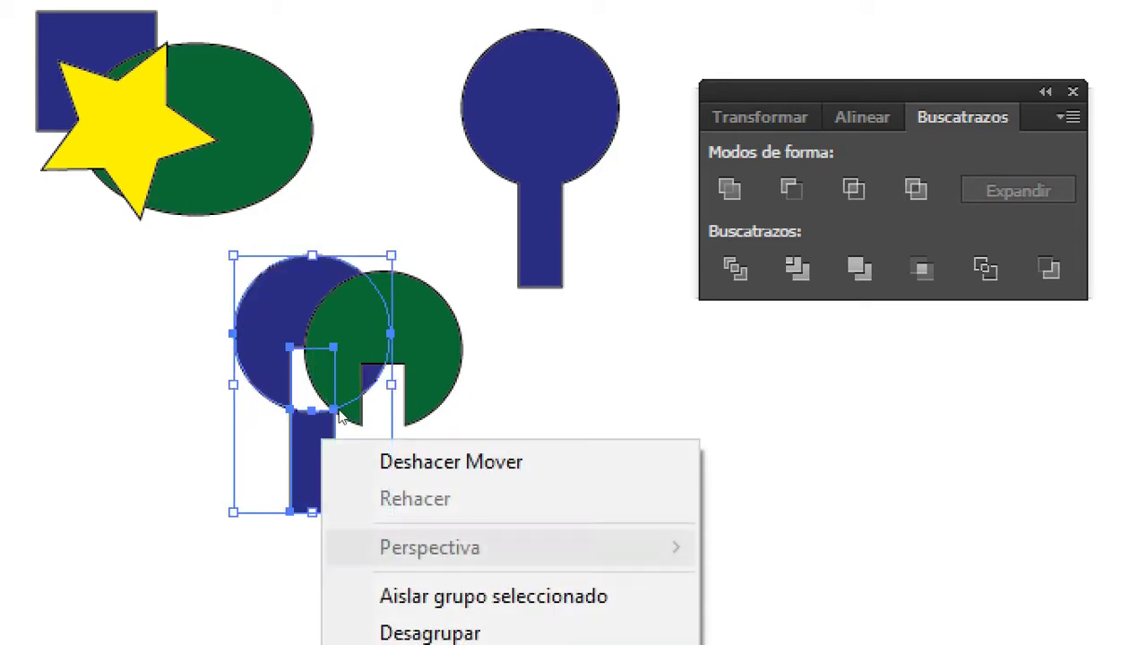
# - Bring the blue shape to the front with Traer al frente and reposition it
pyautogui.press('Right')
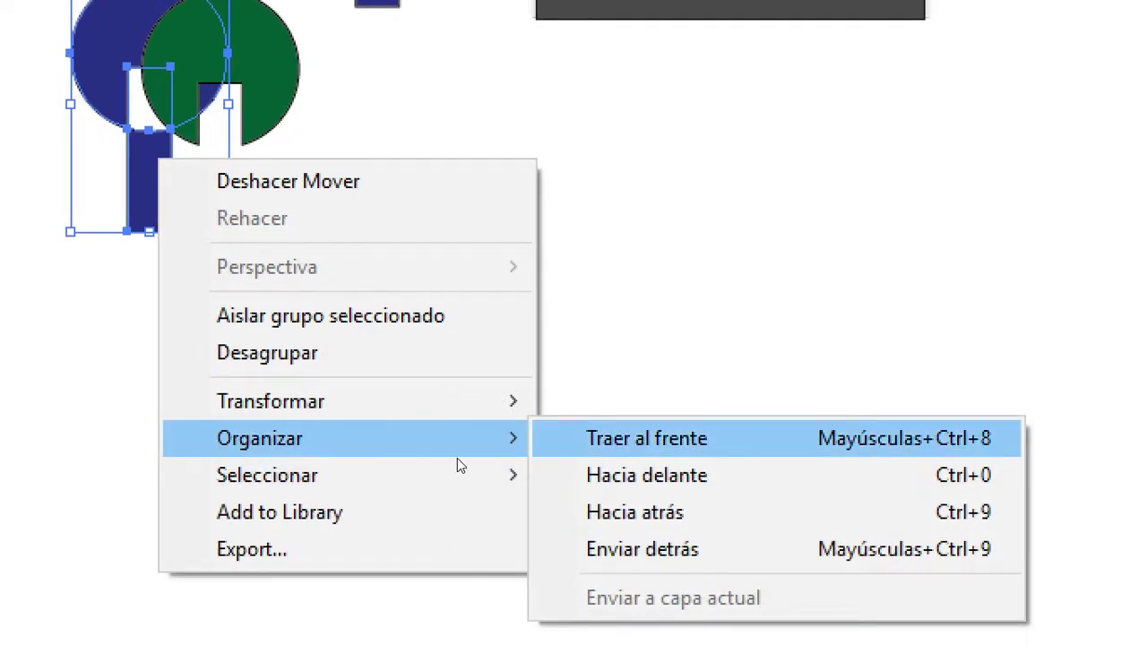
pyautogui.press('Return')
pyautogui.click(250, 339)
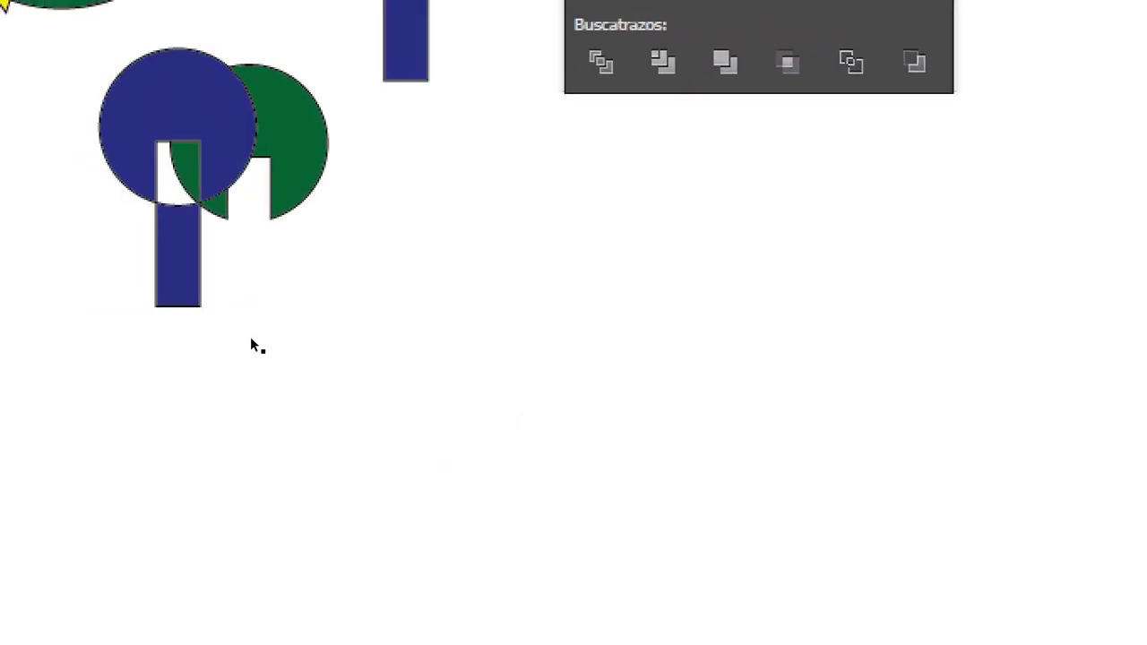
pyautogui.moveTo(179, 226); pyautogui.dragTo(257, 202)
pyautogui.moveTo(286, 333)
pyautogui.mouseDown()
pyautogui.moveTo(296, 337)
pyautogui.moveTo(140, 314)
pyautogui.mouseUp()
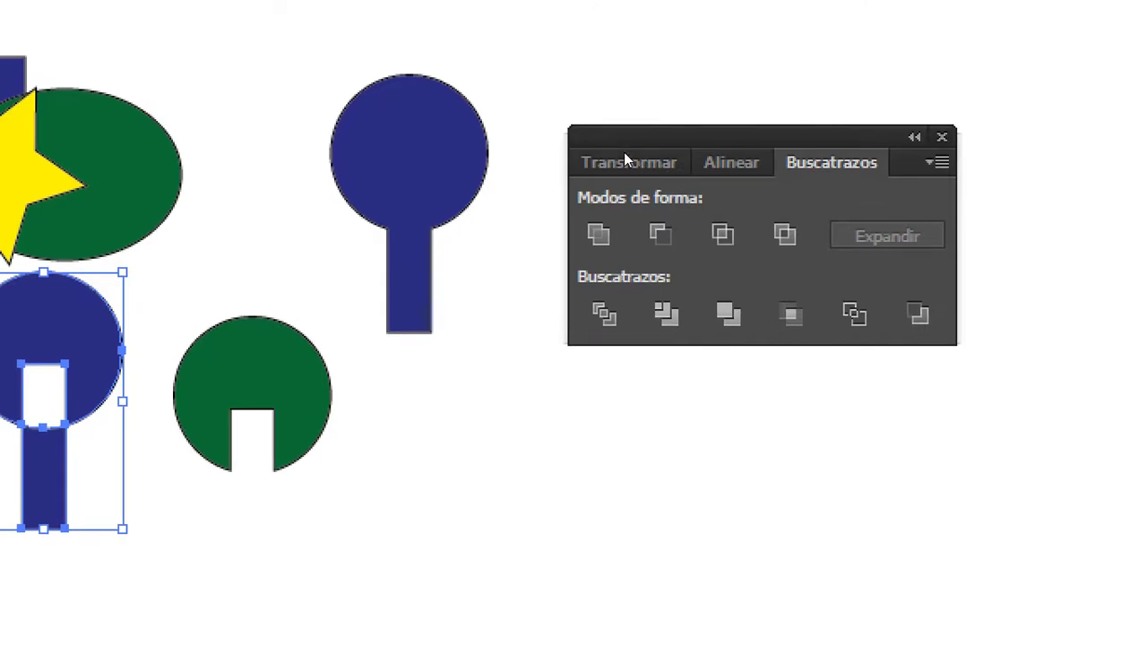
# - Close Buscatrazos and spread the blue lollipop shape and yellow star apart
pyautogui.hotkey('ctrl', 'shift', 'F9')
pyautogui.moveTo(363, 186); pyautogui.dragTo(411, 393)
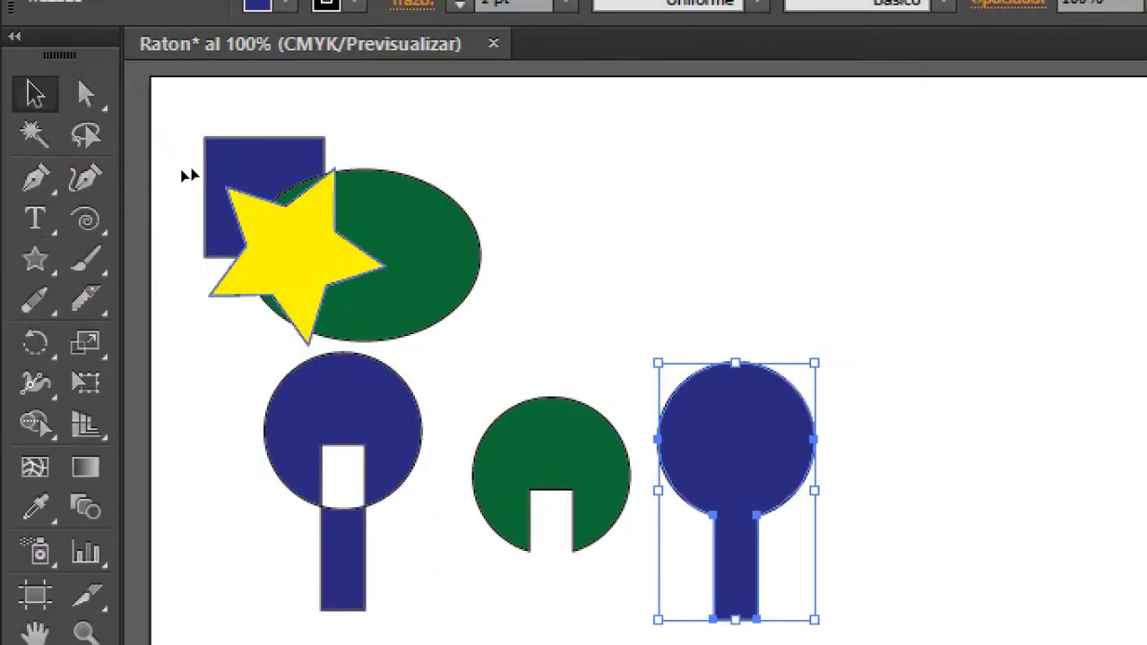
pyautogui.moveTo(296, 258); pyautogui.dragTo(629, 210)
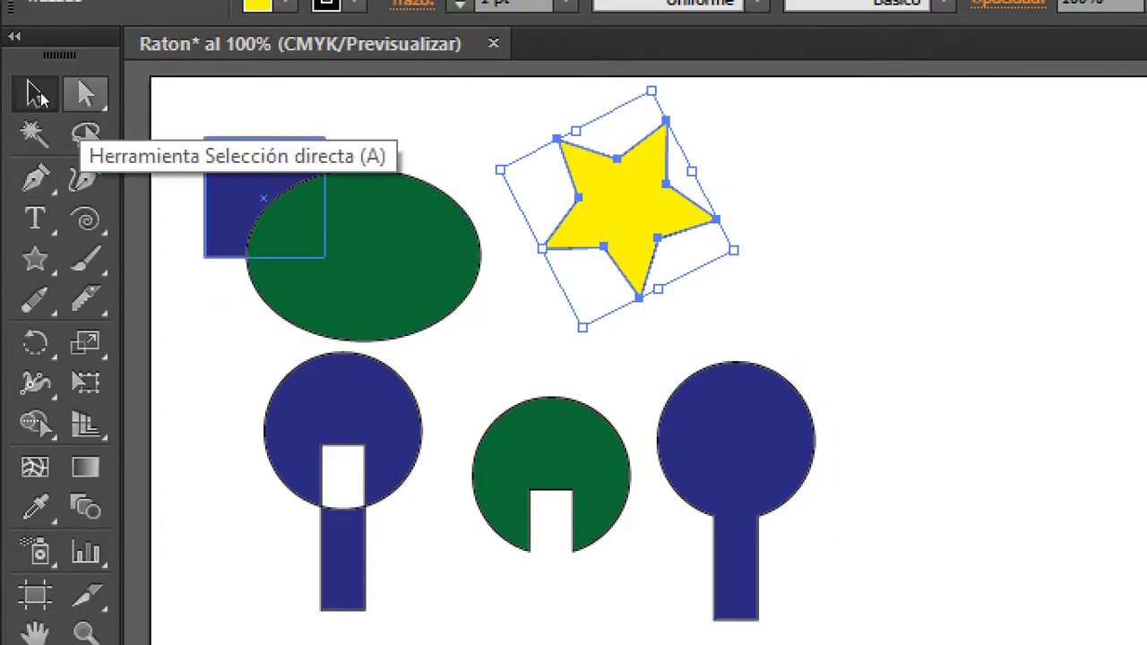
pyautogui.click(85, 93)
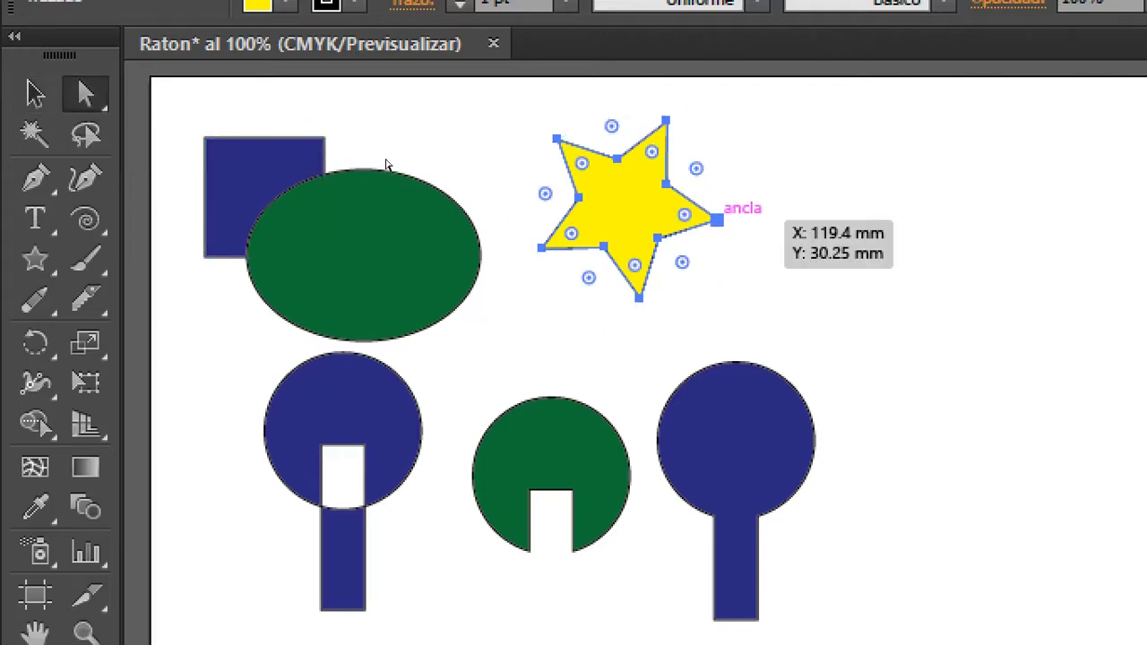
# - Pull the star's right point further out and move the green ellipse's top point upward
pyautogui.click(358, 160)
pyautogui.moveTo(717, 219); pyautogui.dragTo(793, 224)
pyautogui.click(320, 197)
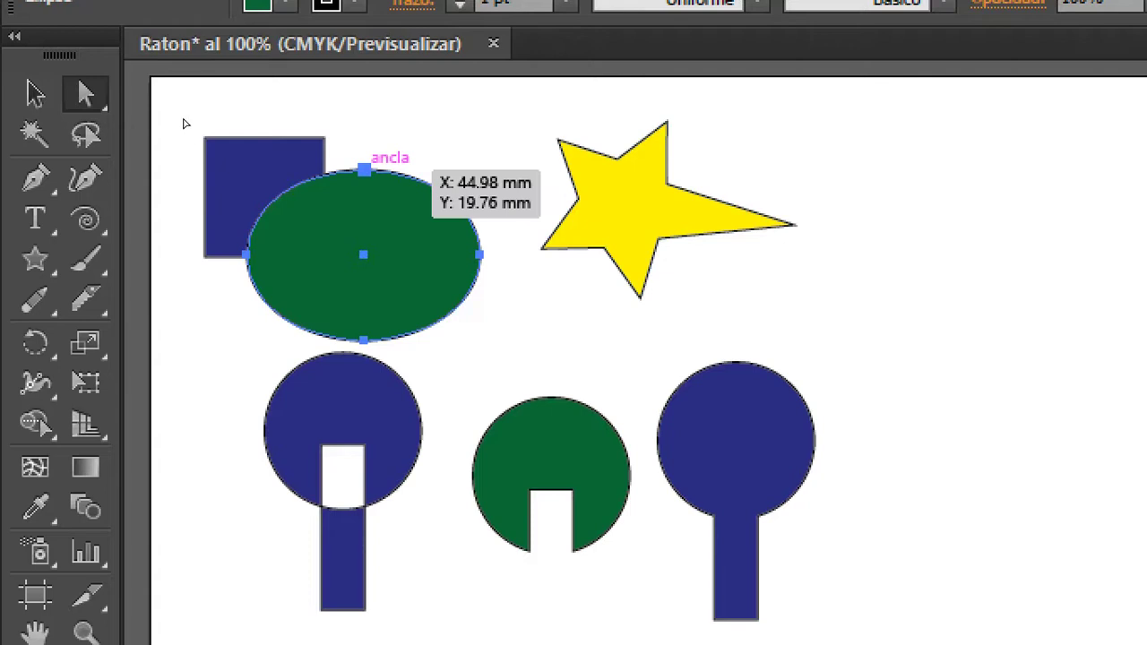
pyautogui.moveTo(363, 169); pyautogui.dragTo(363, 123)
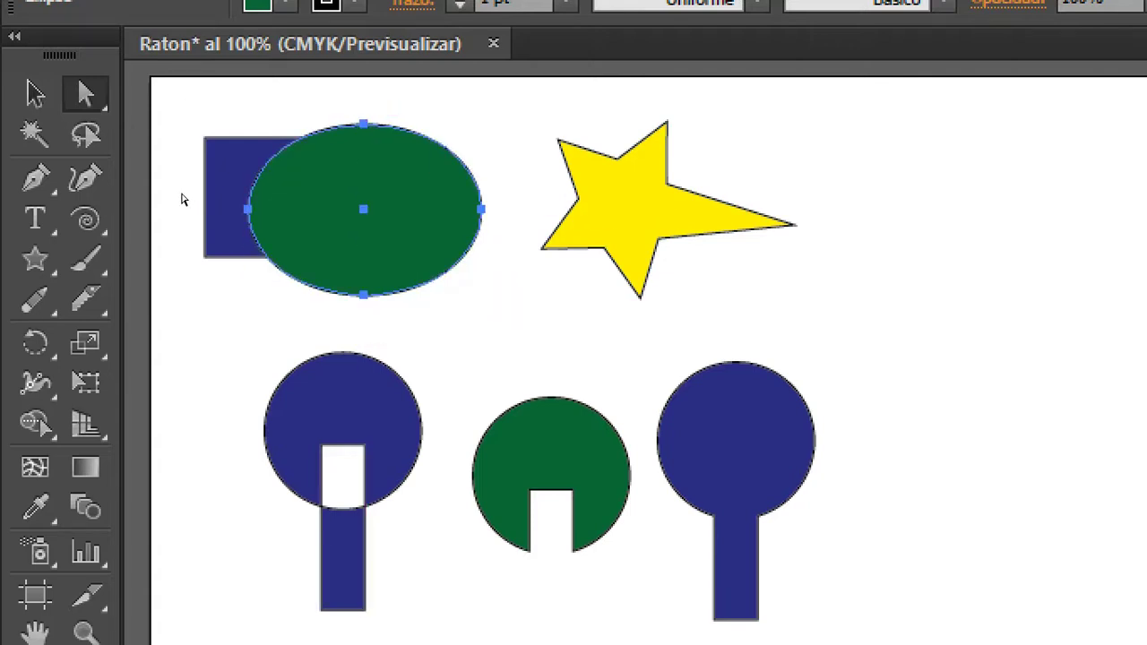
# - Pull the green ellipse's bottom point down and bend its right side inward into a curve
pyautogui.click(364, 294)
pyautogui.moveTo(363, 295); pyautogui.dragTo(364, 330)
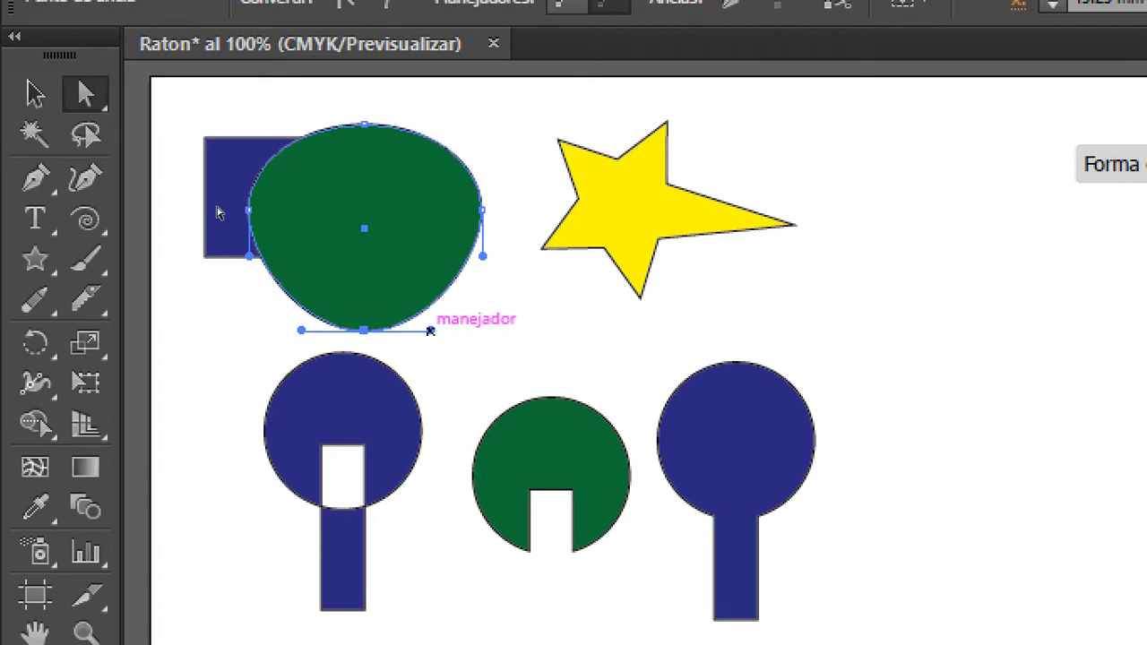
pyautogui.moveTo(430, 331); pyautogui.dragTo(392, 269)
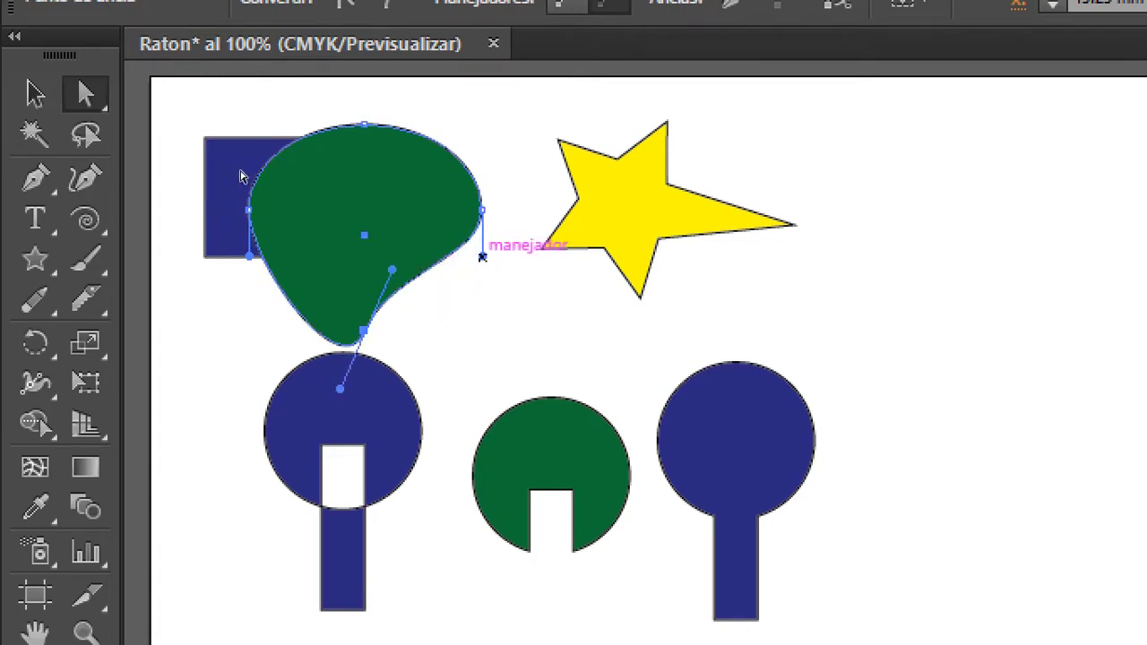
pyautogui.moveTo(482, 256)
pyautogui.mouseDown()
pyautogui.moveTo(363, 217)
pyautogui.moveTo(365, 200)
pyautogui.mouseUp()
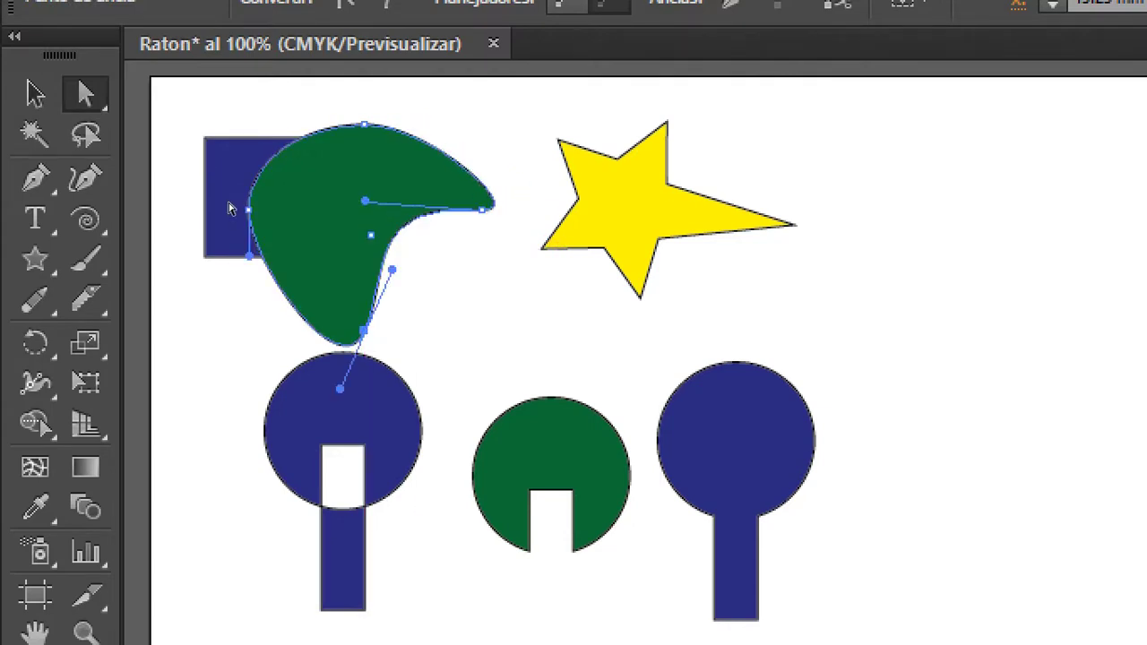
# - Pull the star's lower-left point outward and reshape the green shape's left curve
pyautogui.click(581, 248)
pyautogui.moveTo(542, 248); pyautogui.dragTo(506, 299)
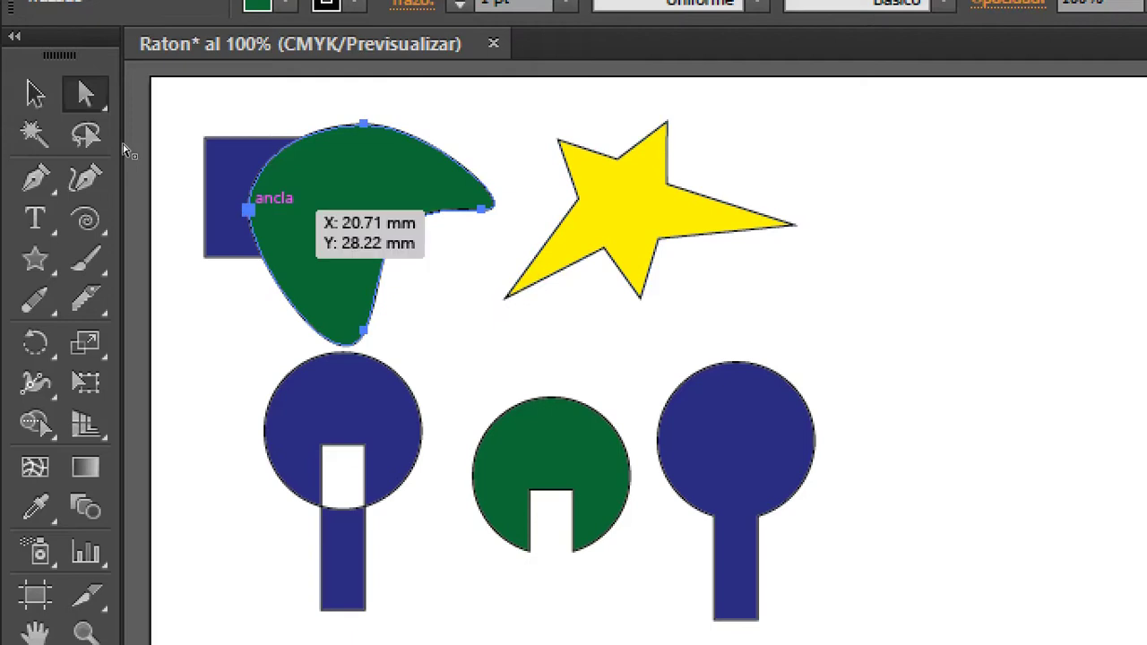
pyautogui.moveTo(249, 311); pyautogui.dragTo(218, 322)
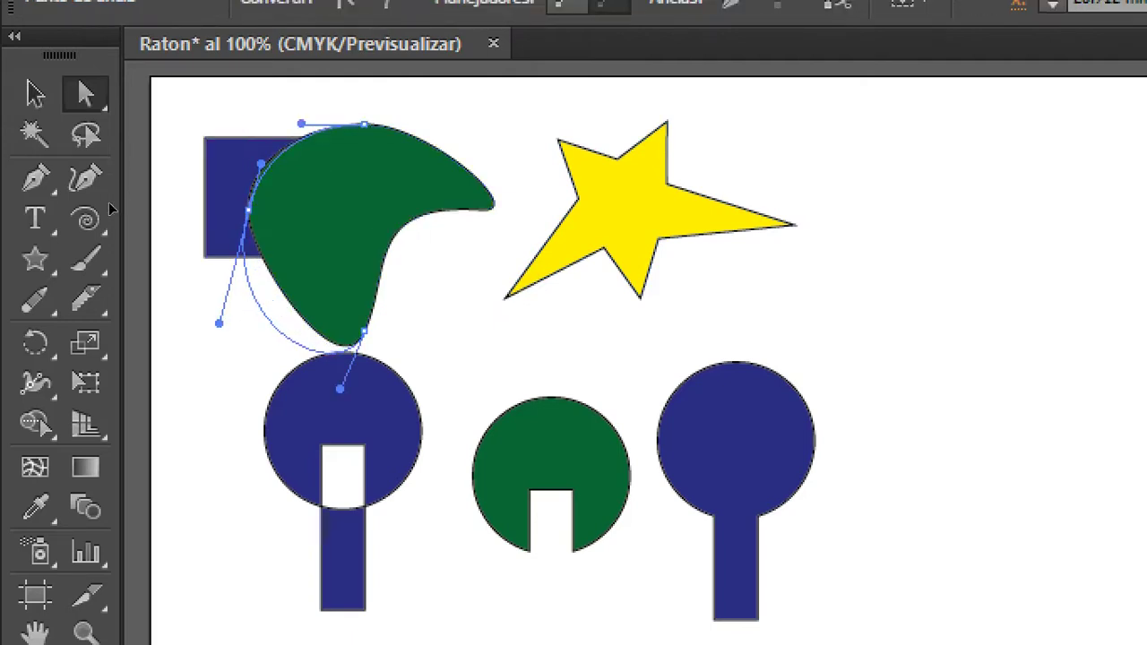
# - Select all objects on the Raton artboard, delete them, then switch to the browser
pyautogui.click(35, 93)
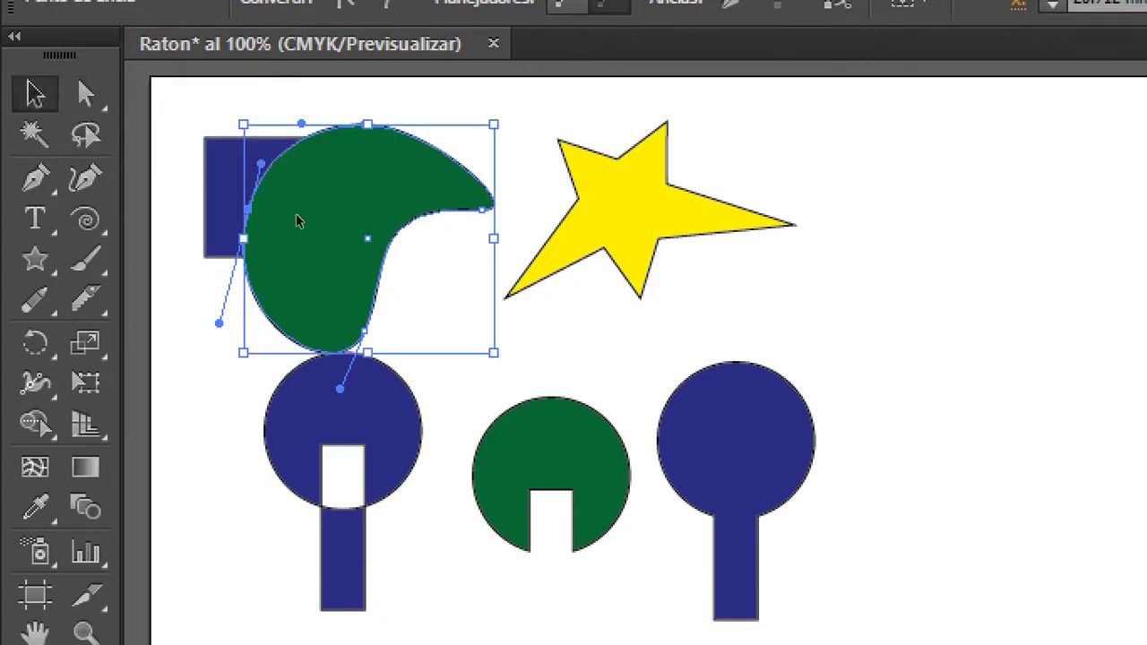
pyautogui.hotkey('ctrl', 'shift', 'a')
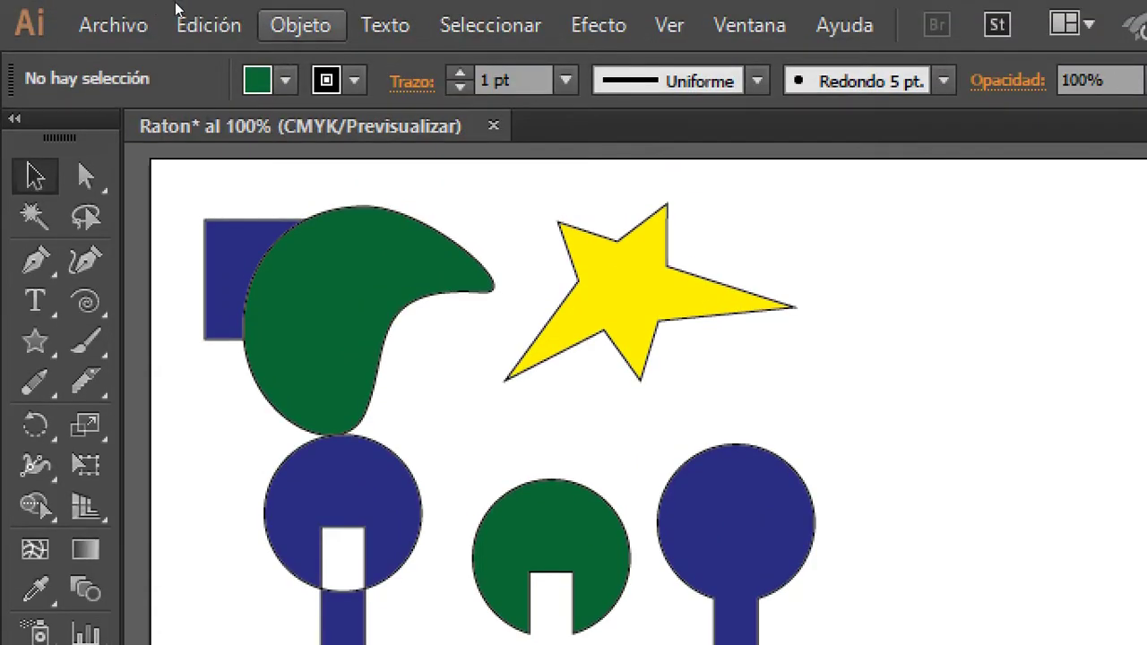
pyautogui.press('Right')
pyautogui.press('Right')
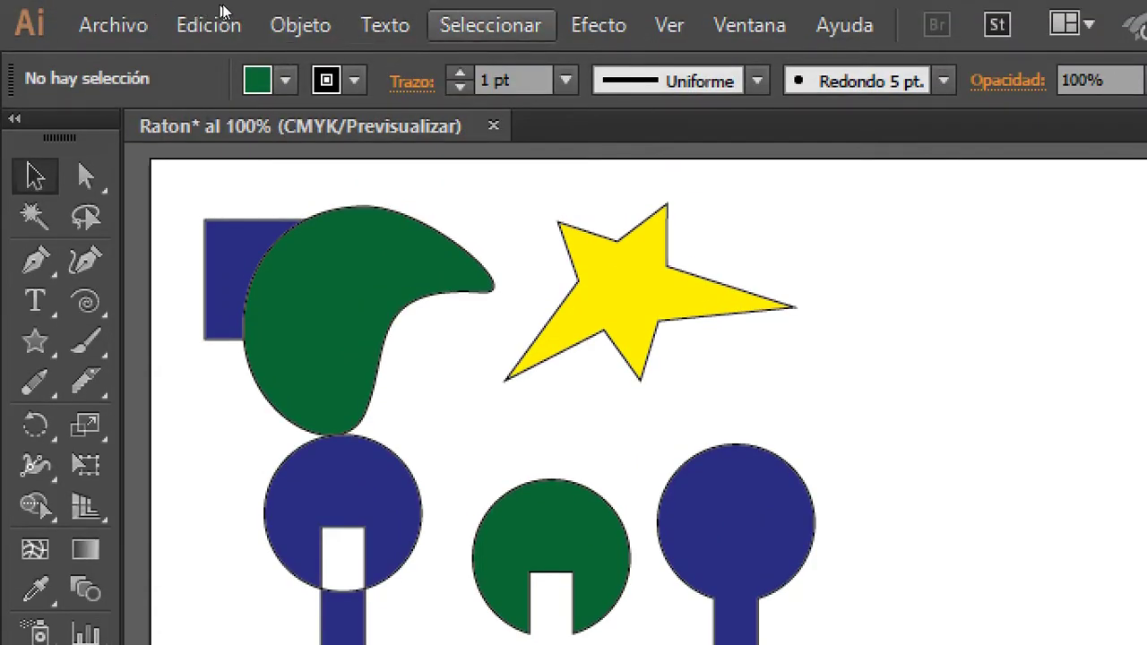
pyautogui.press('Down')
pyautogui.press('Down')
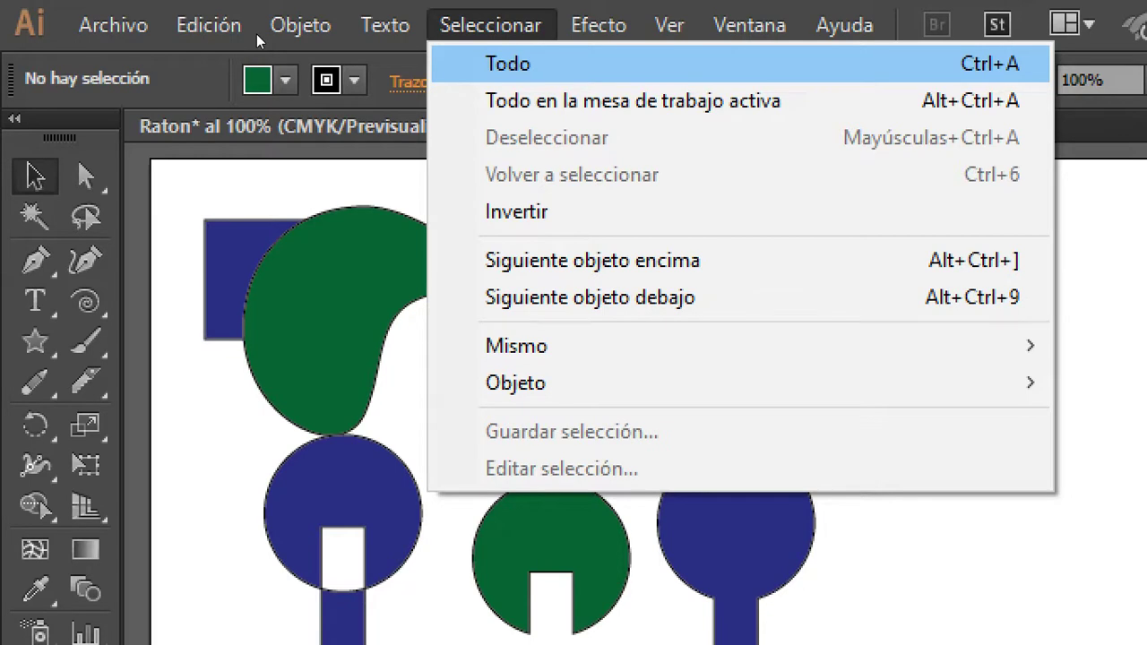
pyautogui.press('Return')
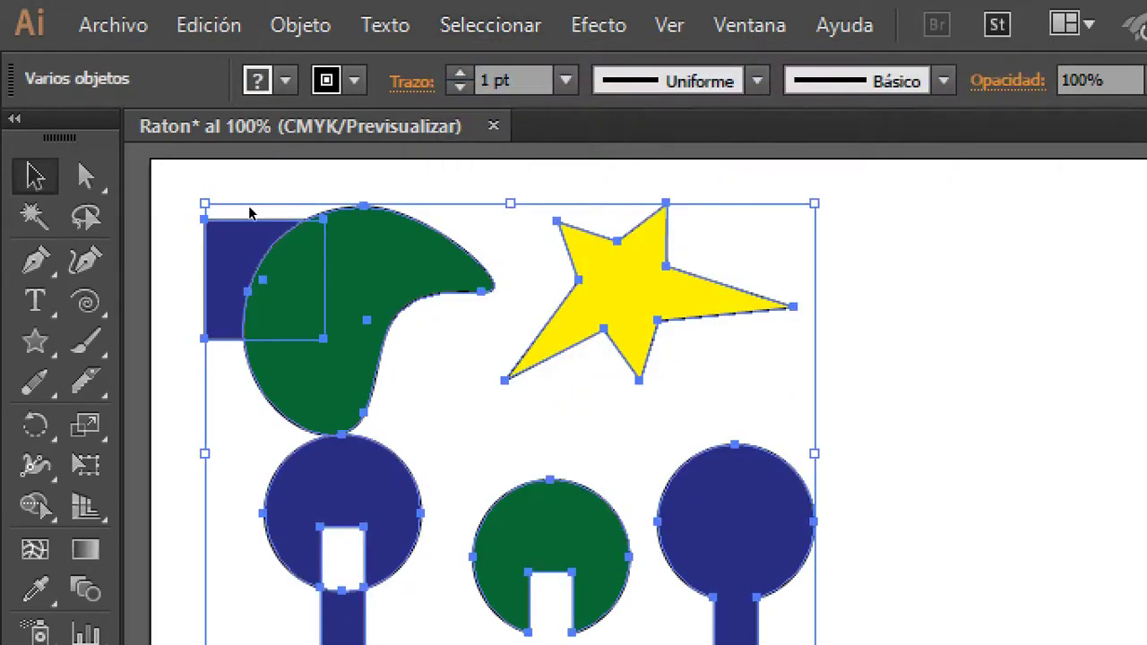
pyautogui.press('Delete')
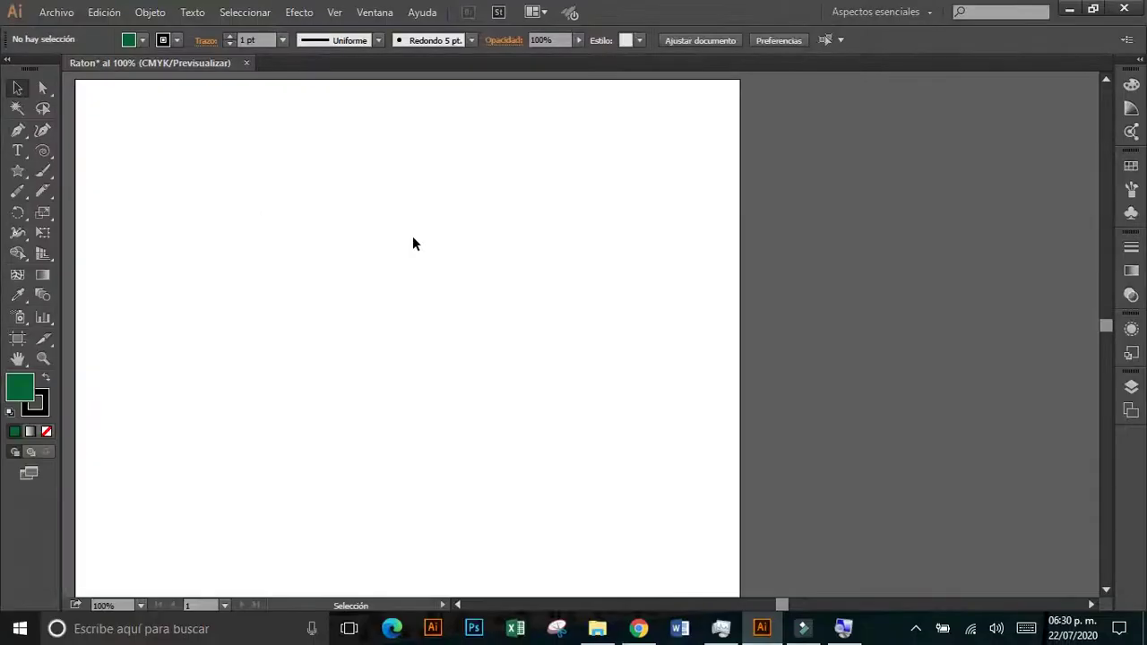
pyautogui.click(637, 628)
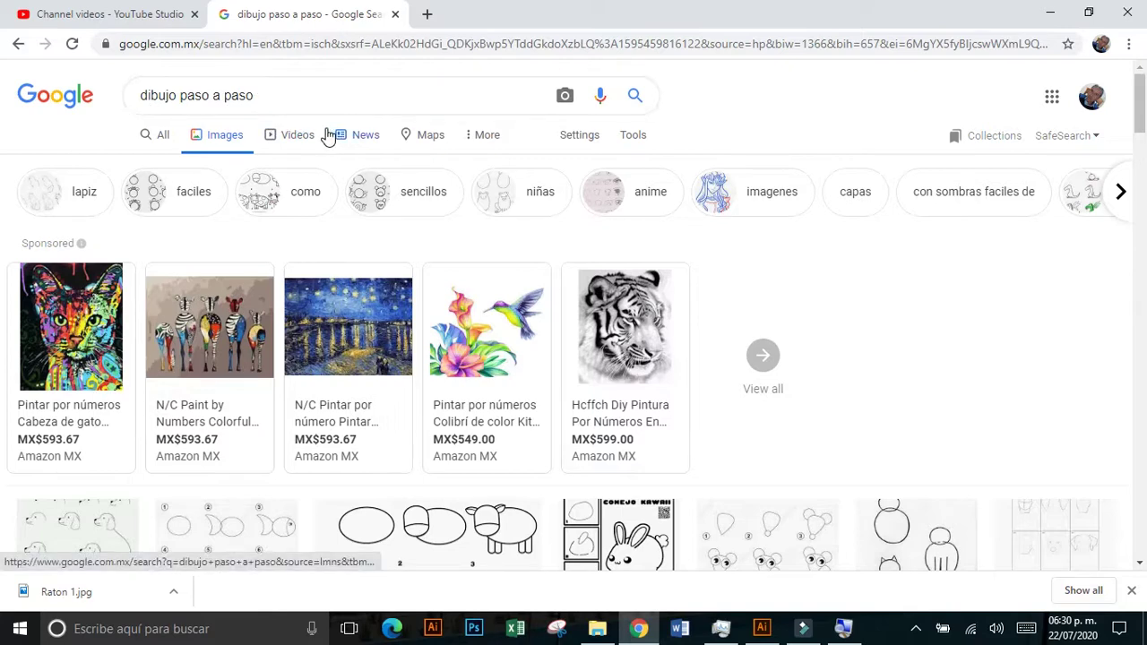
# - Browse the 'dibujo paso a paso' results, preview the step-by-step mouse drawing, and return to Illustrator
pyautogui.scroll(-4, 557, 348)
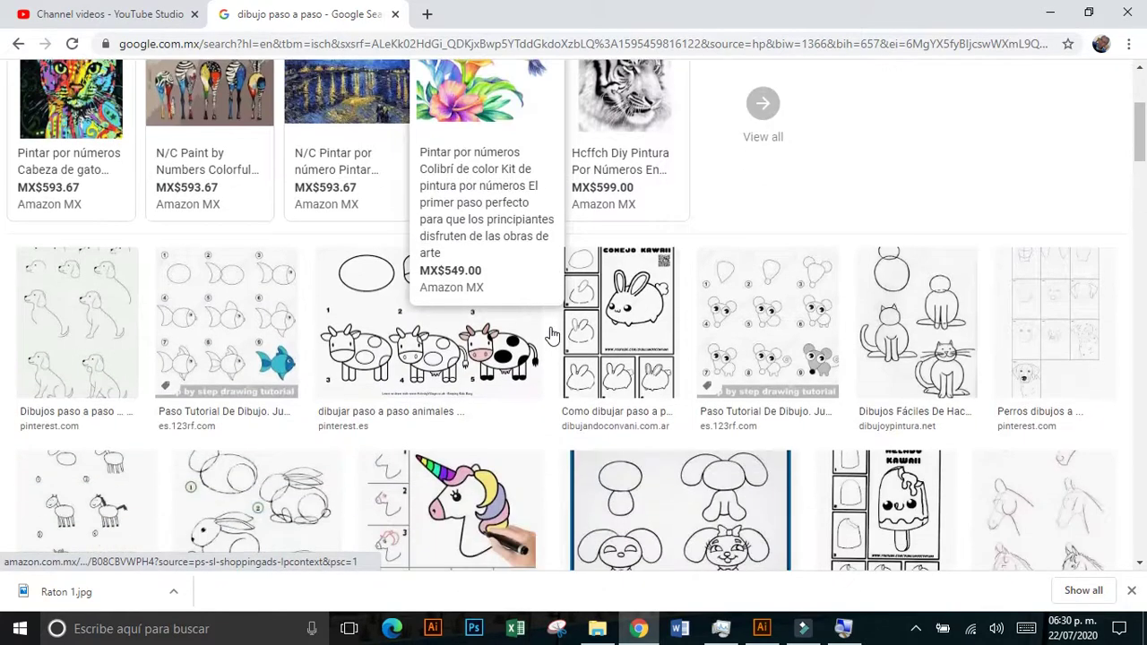
pyautogui.scroll(-5, 552, 335)
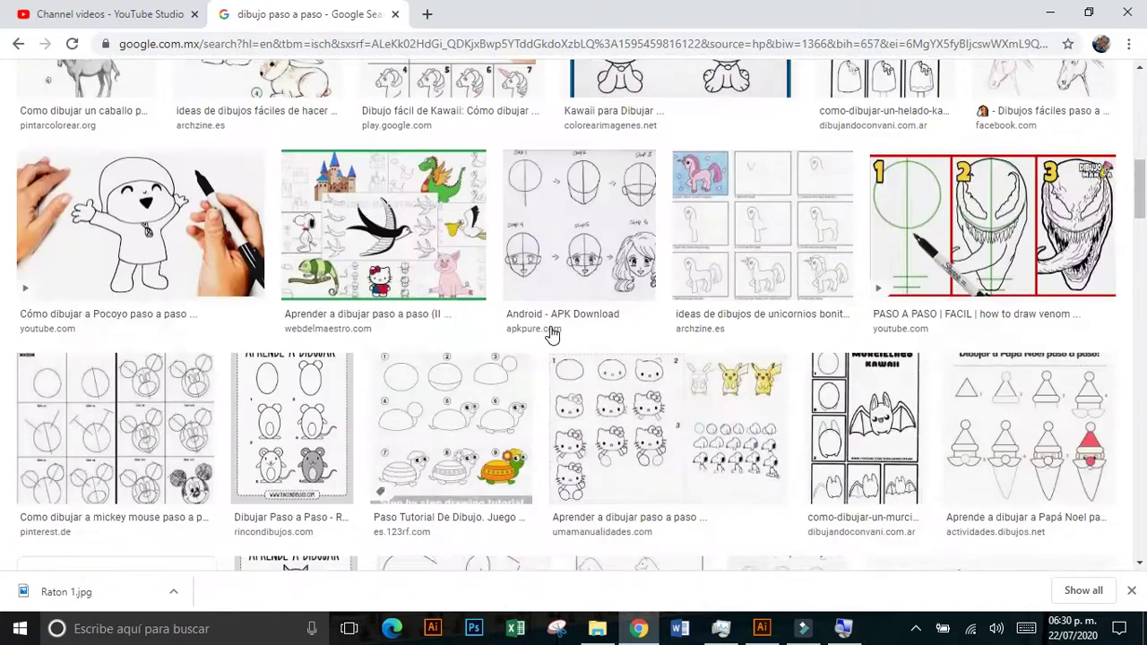
pyautogui.click(315, 417)
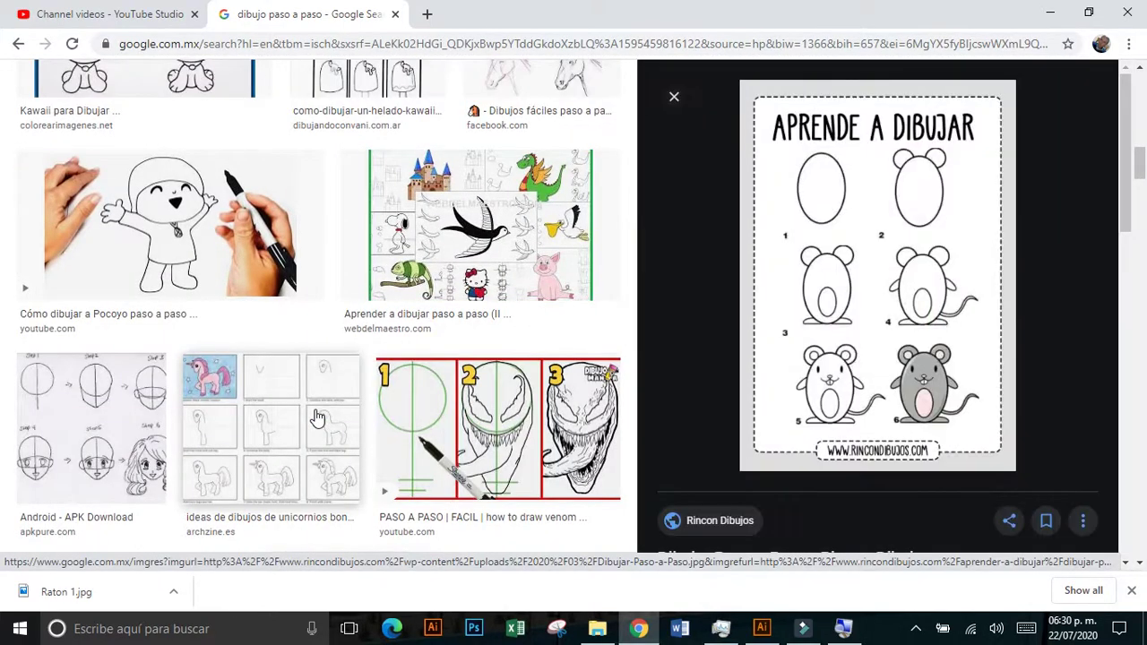
pyautogui.scroll(-2, 316, 417)
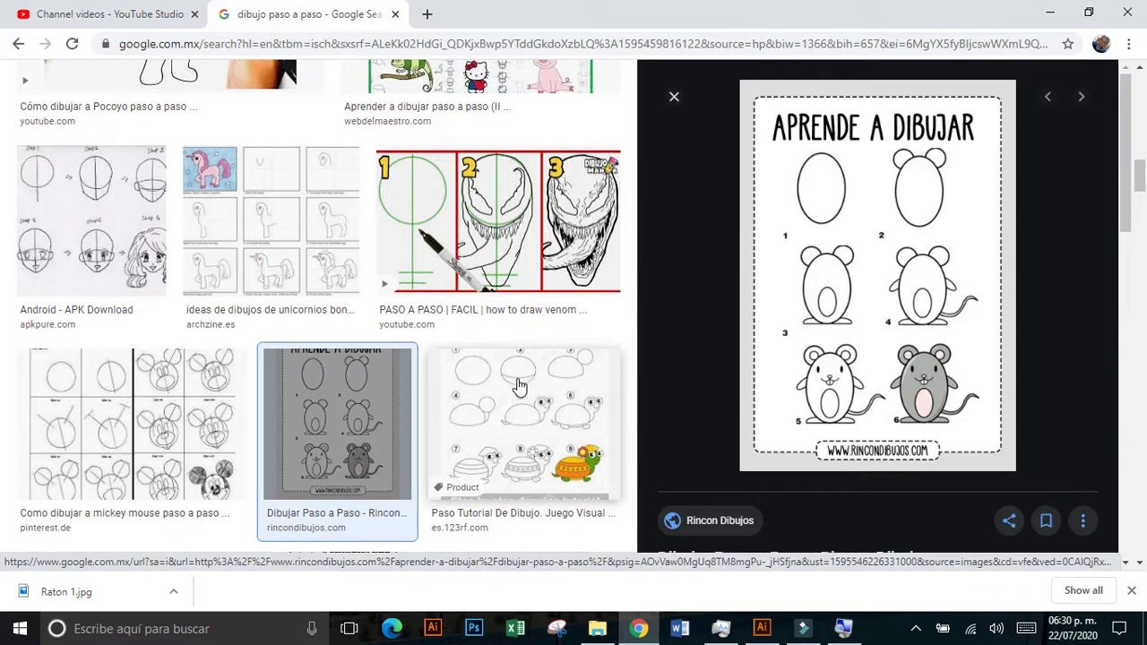
pyautogui.click(760, 628)
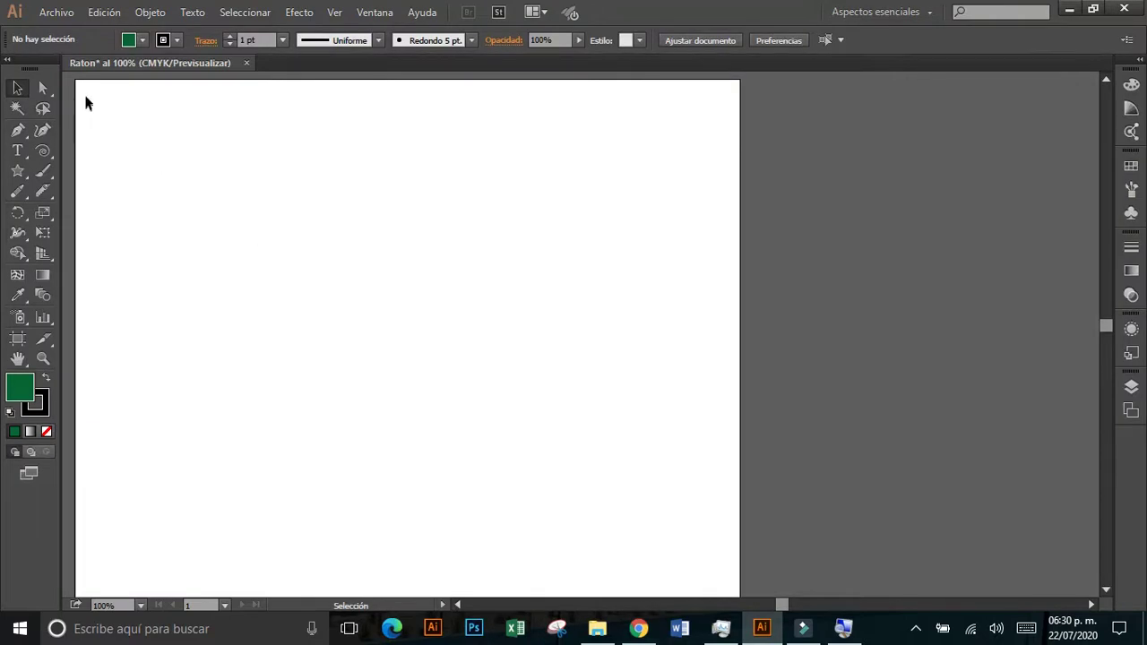
# - Place Raton 1.jpg onto the Raton artboard as a mouse reference image
pyautogui.click(66, 18)
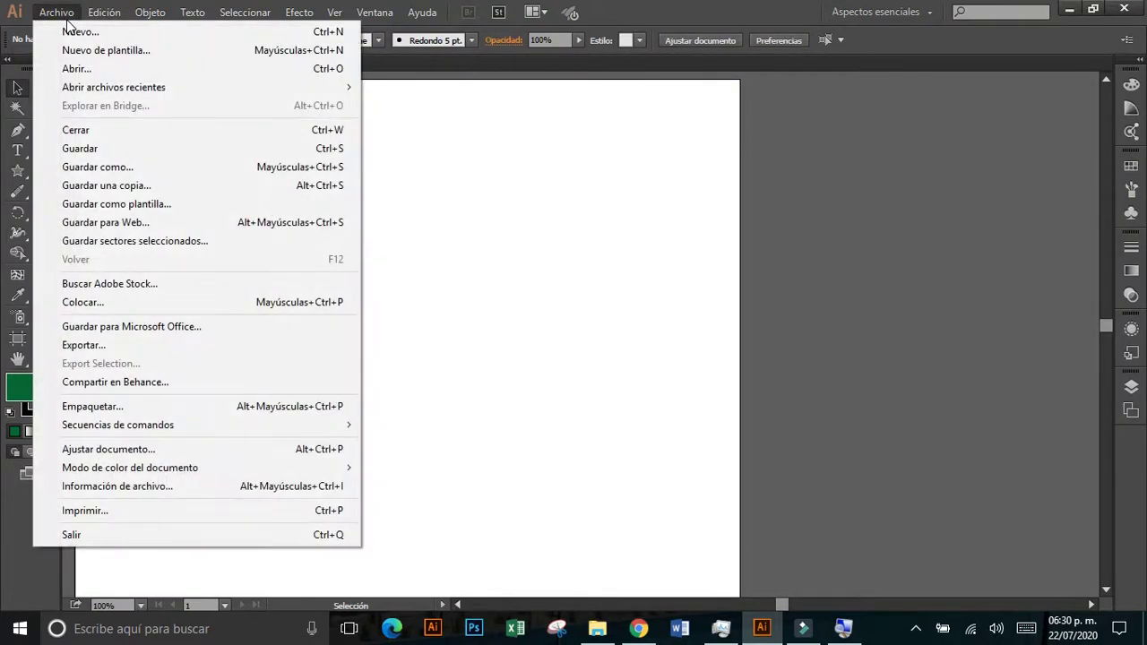
pyautogui.click(143, 303)
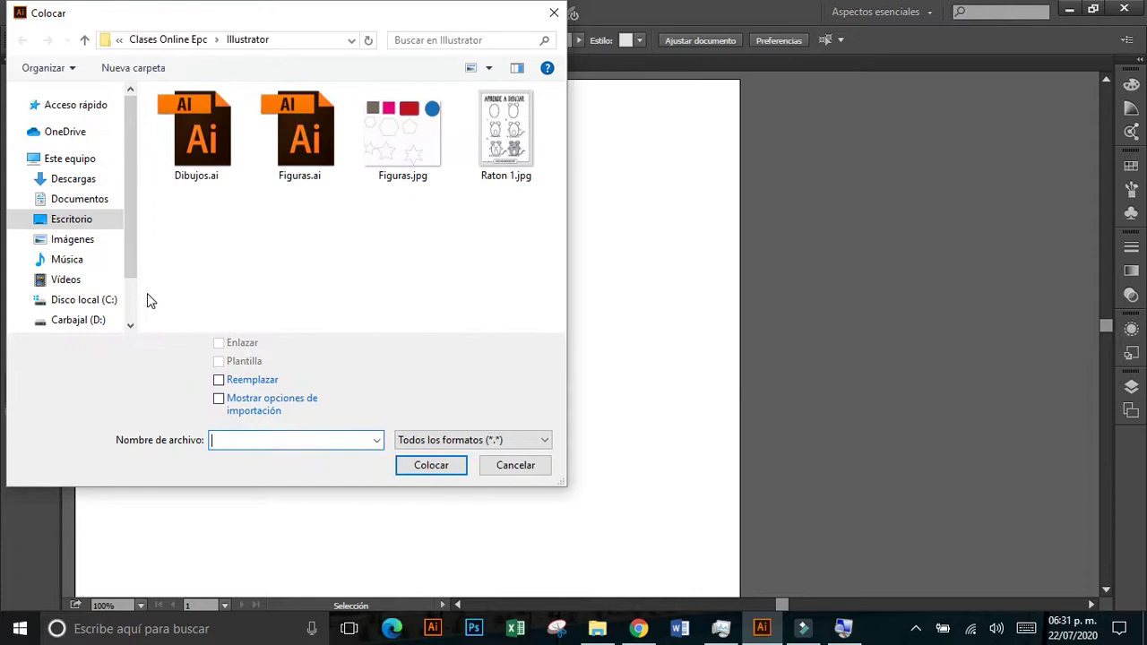
pyautogui.doubleClick(489, 167)
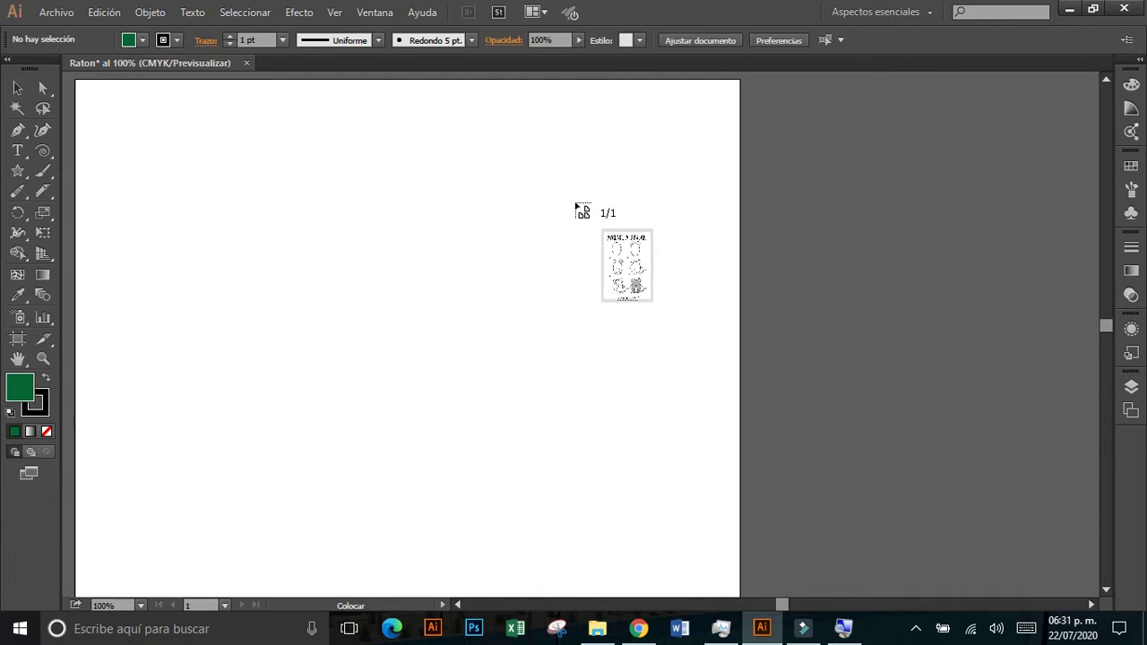
pyautogui.click(575, 205)
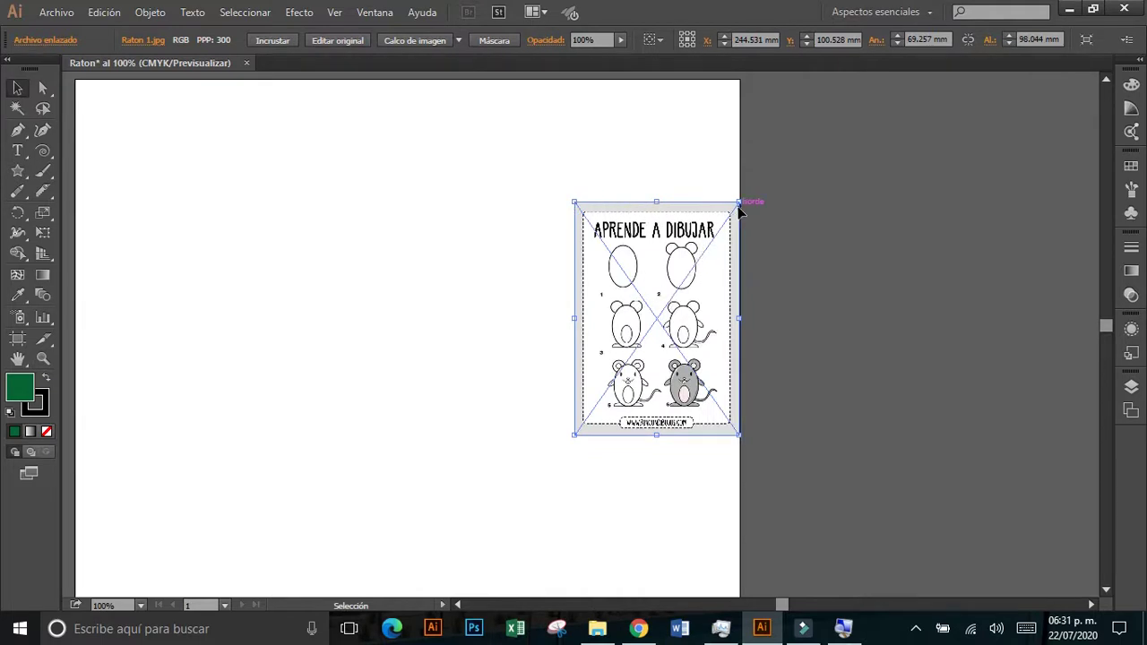
# - Enlarge the placed reference image from both corners and embed it with Incrustar
pyautogui.moveTo(739, 204)
pyautogui.mouseDown()
pyautogui.moveTo(828, 112)
pyautogui.moveTo(810, 136)
pyautogui.mouseUp()
pyautogui.moveTo(576, 436); pyautogui.dragTo(523, 508)
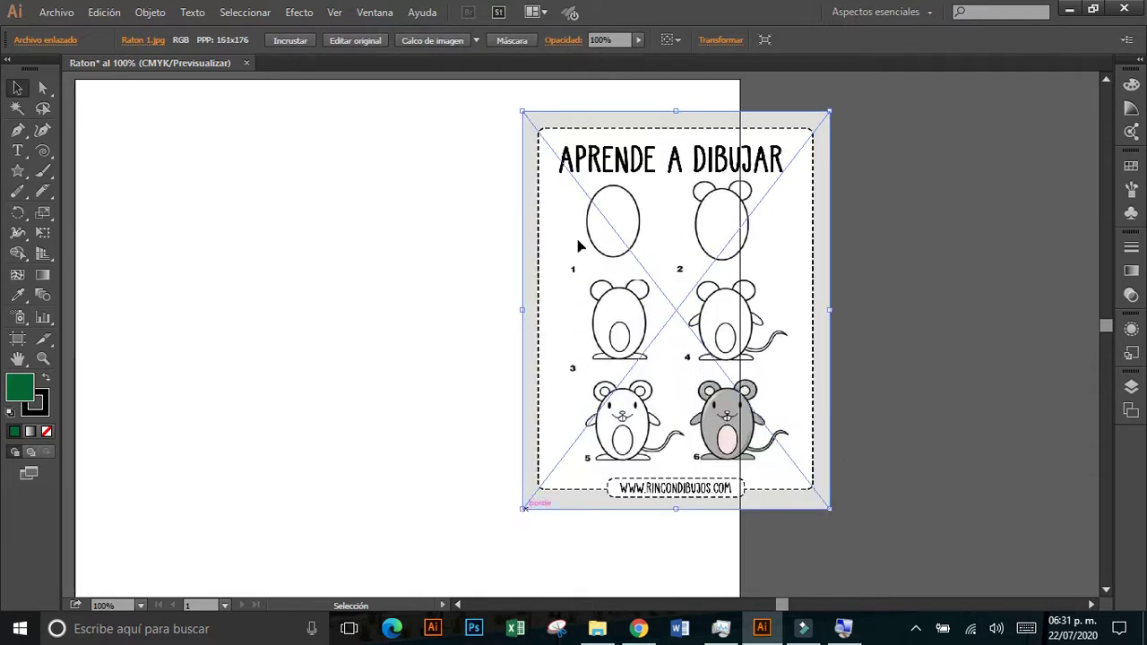
pyautogui.click(299, 41)
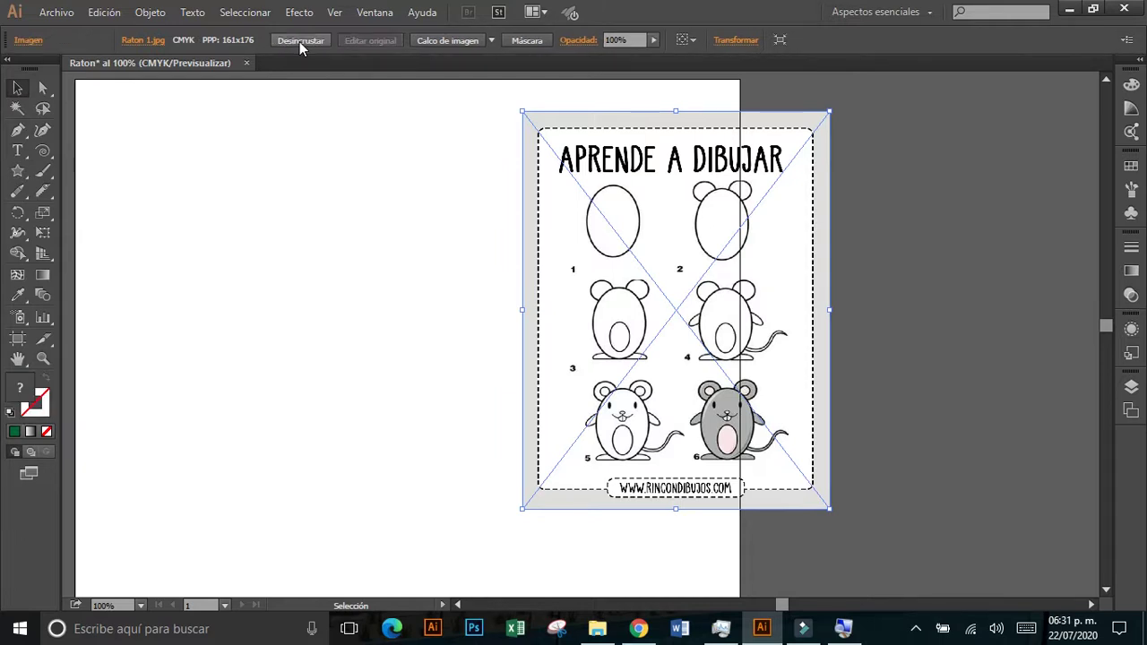
pyautogui.click(328, 143)
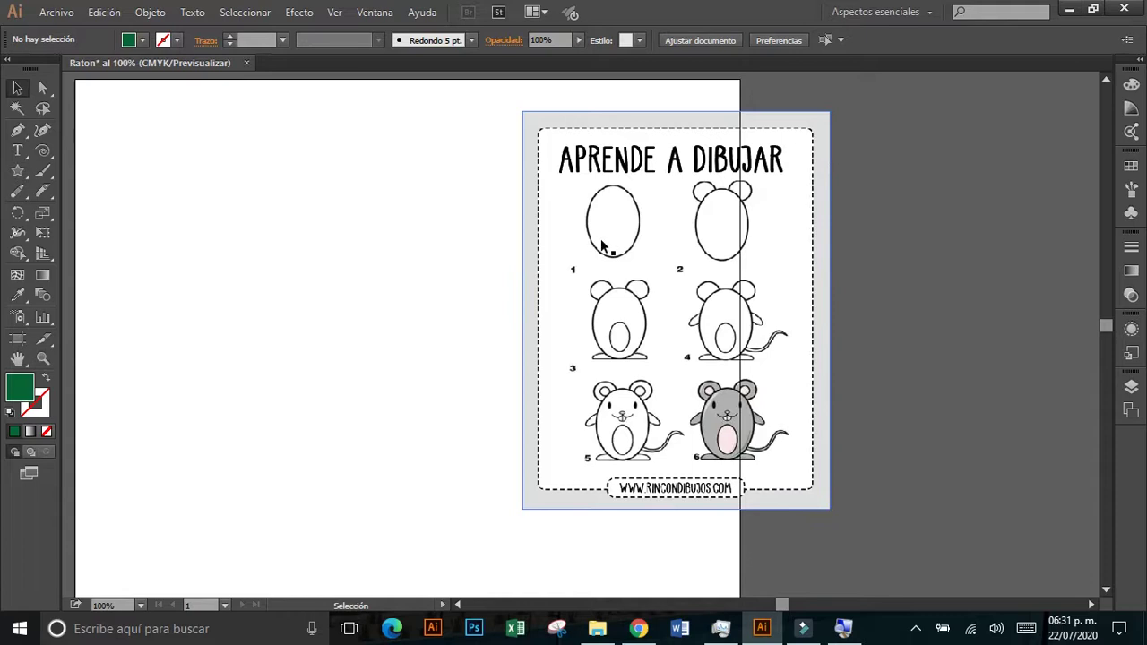
# - Draw a large body ellipse with the default white fill and black outline
pyautogui.click(17, 170)
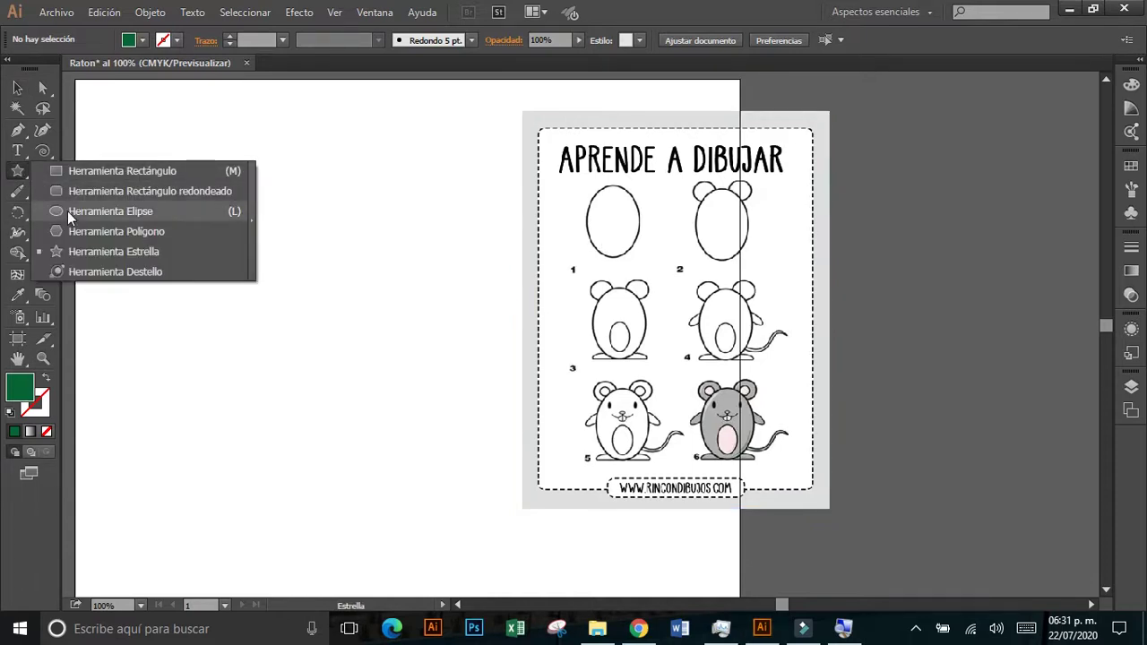
pyautogui.click(67, 210)
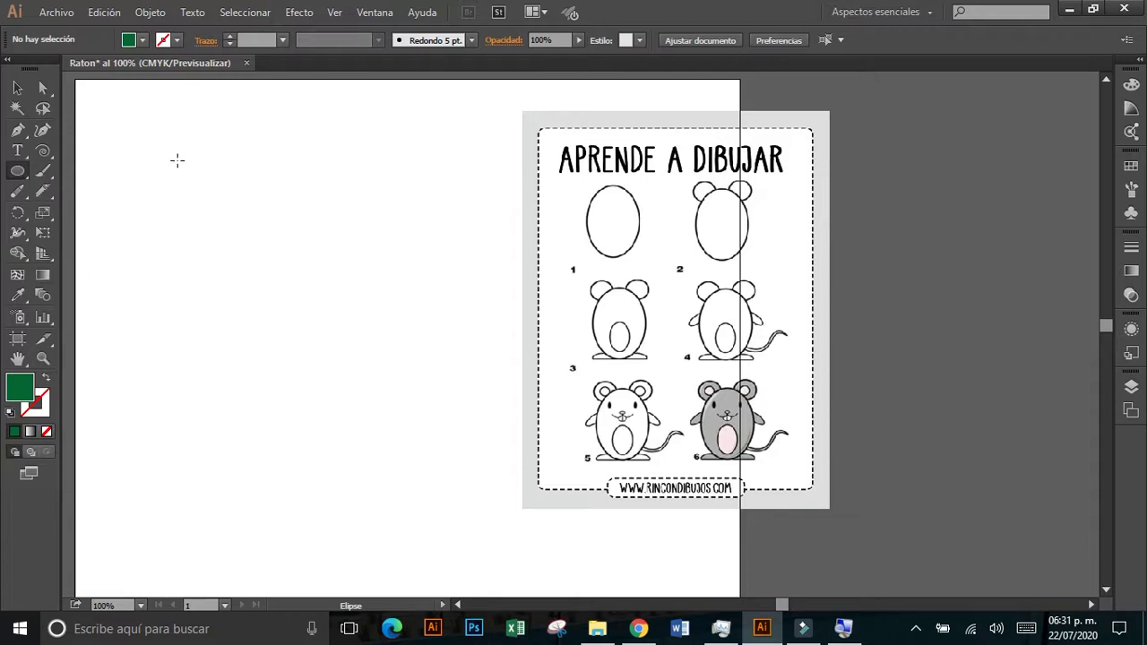
pyautogui.moveTo(183, 132); pyautogui.dragTo(394, 431)
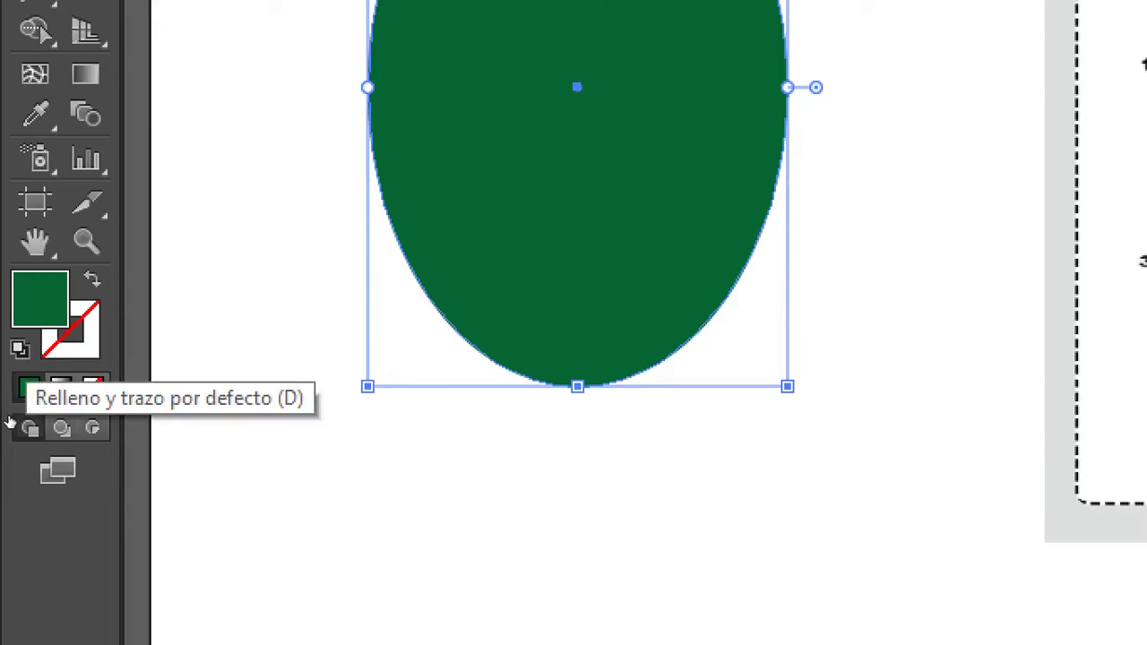
pyautogui.press('d')
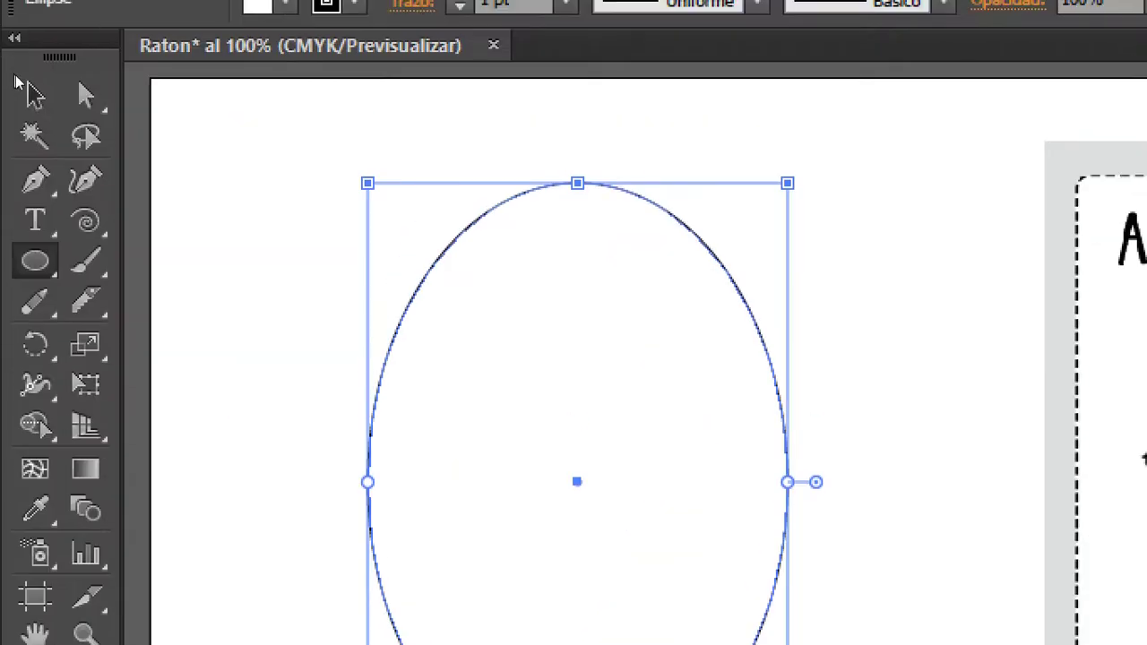
# - Fill the body ellipse with 30% grey and move it slightly lower on the page
pyautogui.click(21, 85)
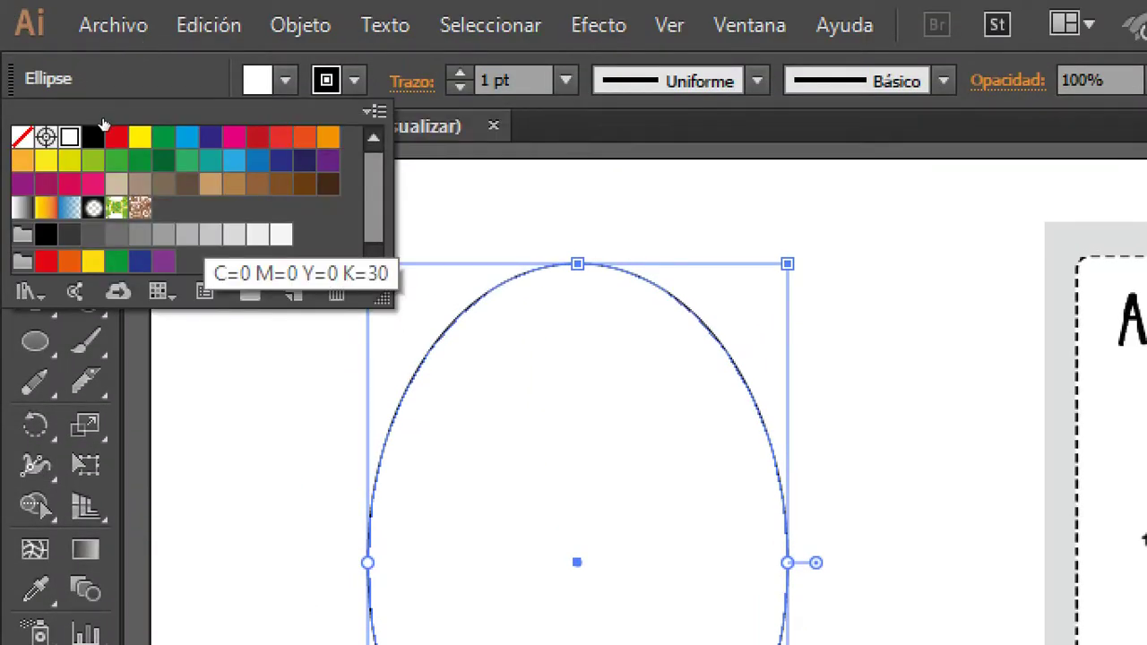
pyautogui.click(210, 233)
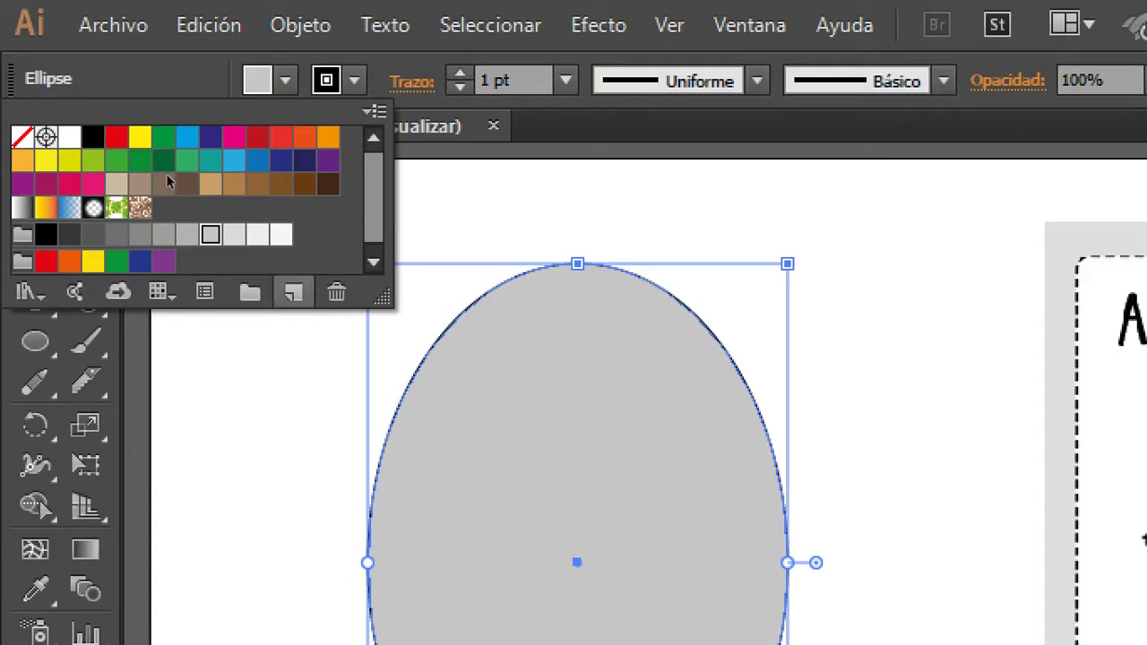
pyautogui.click(281, 229)
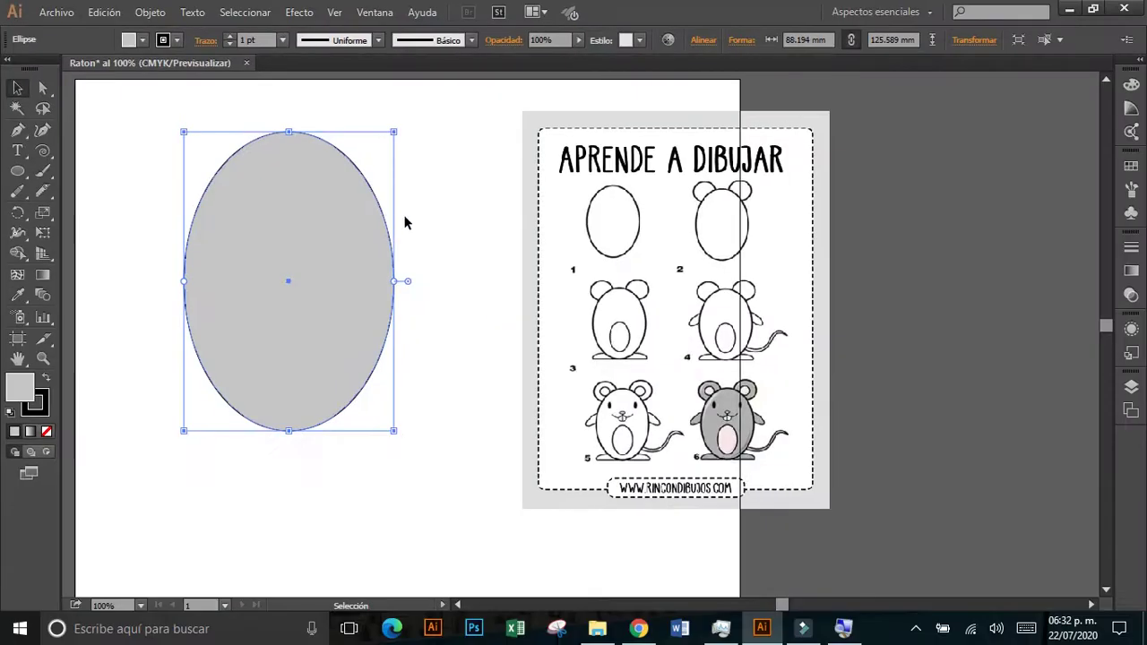
pyautogui.click(412, 222)
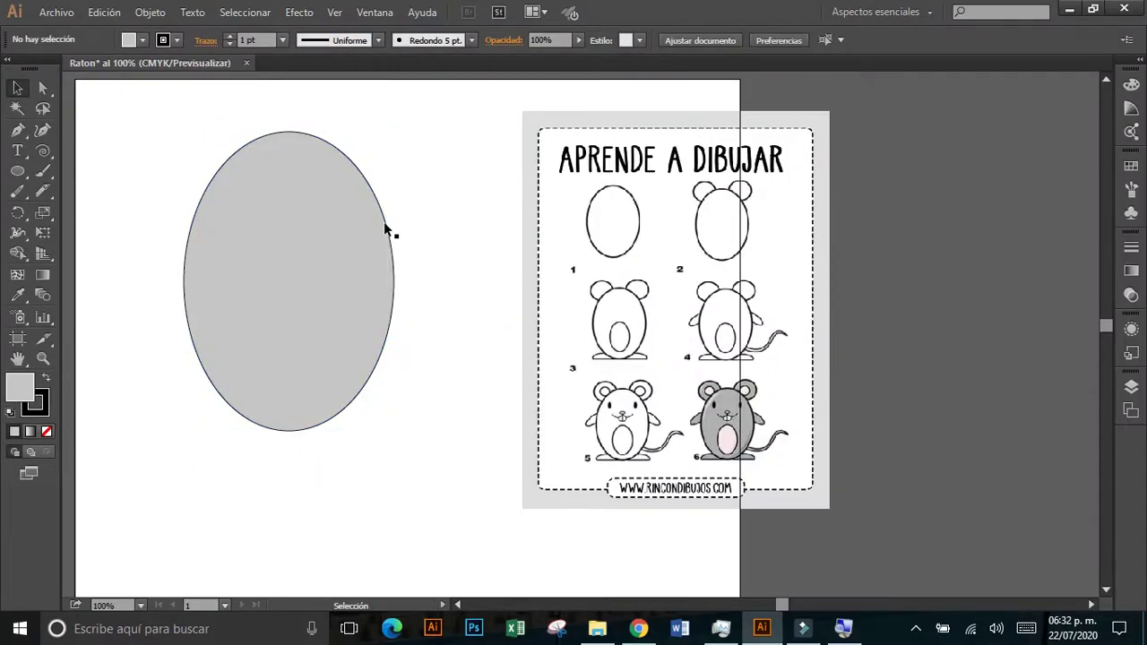
pyautogui.moveTo(330, 208); pyautogui.dragTo(328, 222)
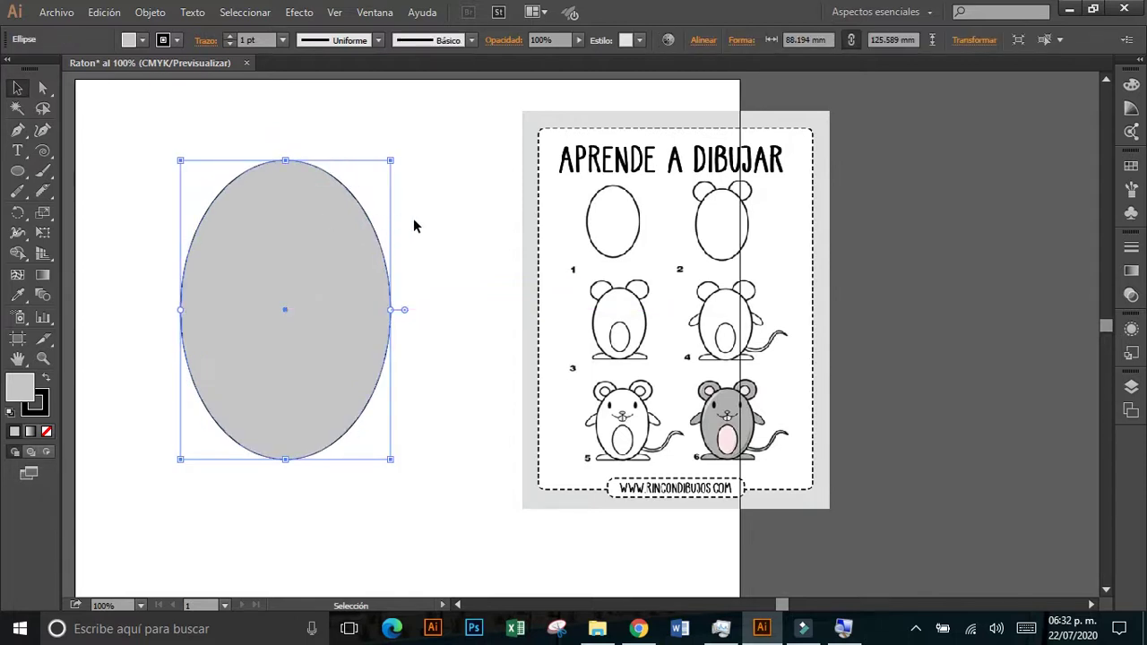
pyautogui.click(421, 226)
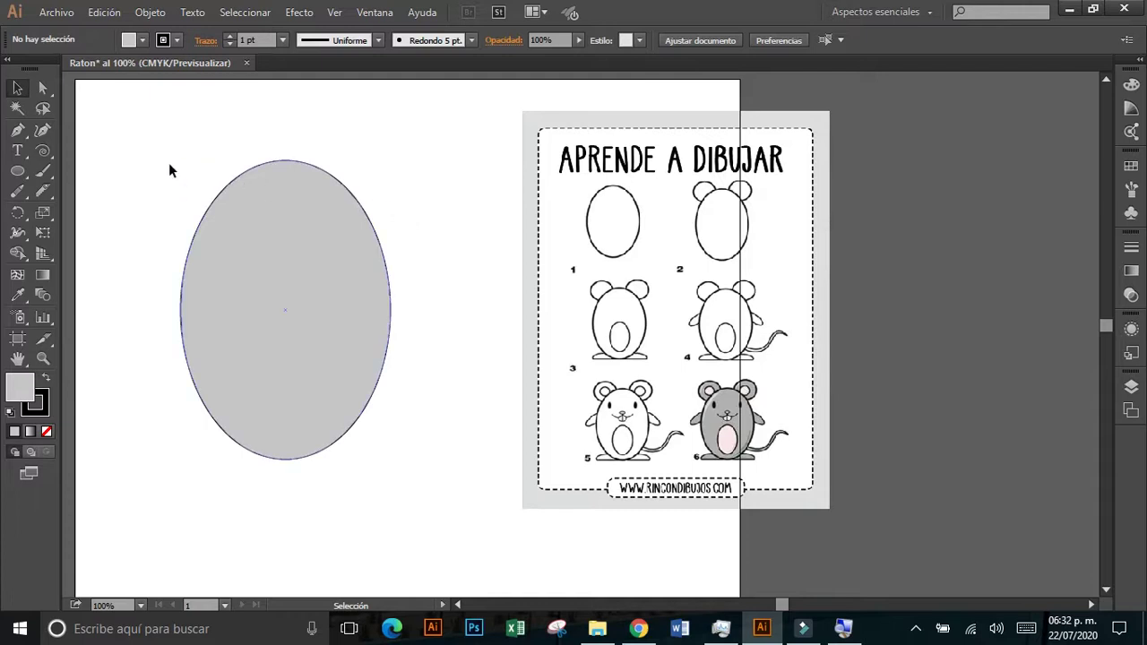
pyautogui.click(18, 171)
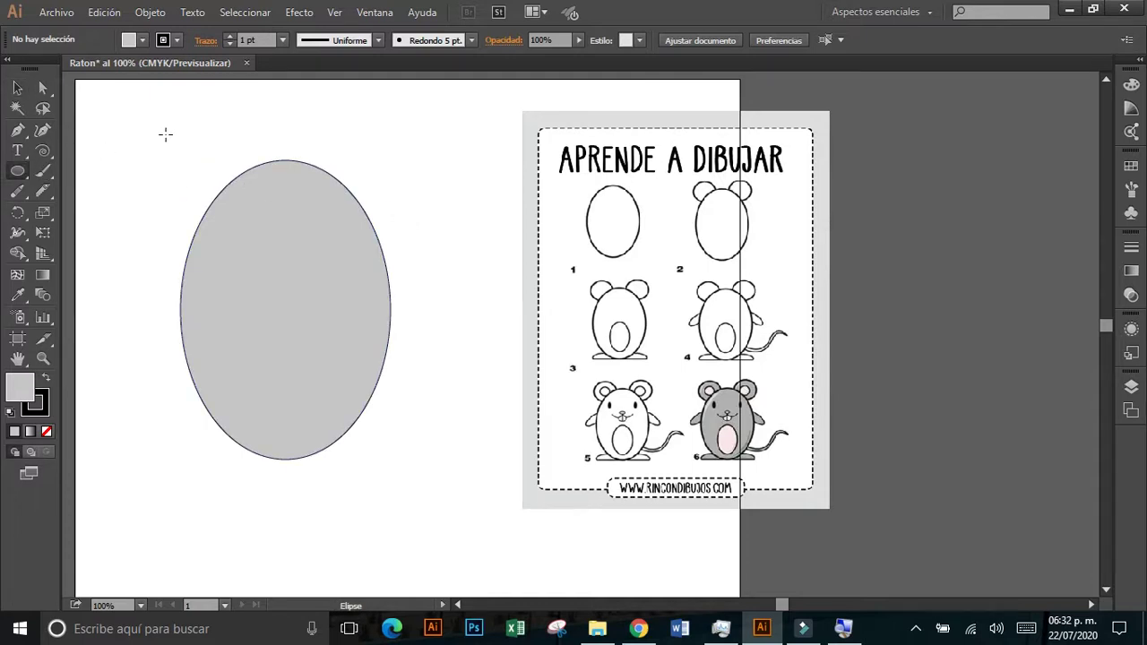
# - Draw a small left-ear circle and send it behind the body ellipse
pyautogui.moveTo(160, 121); pyautogui.dragTo(244, 207)
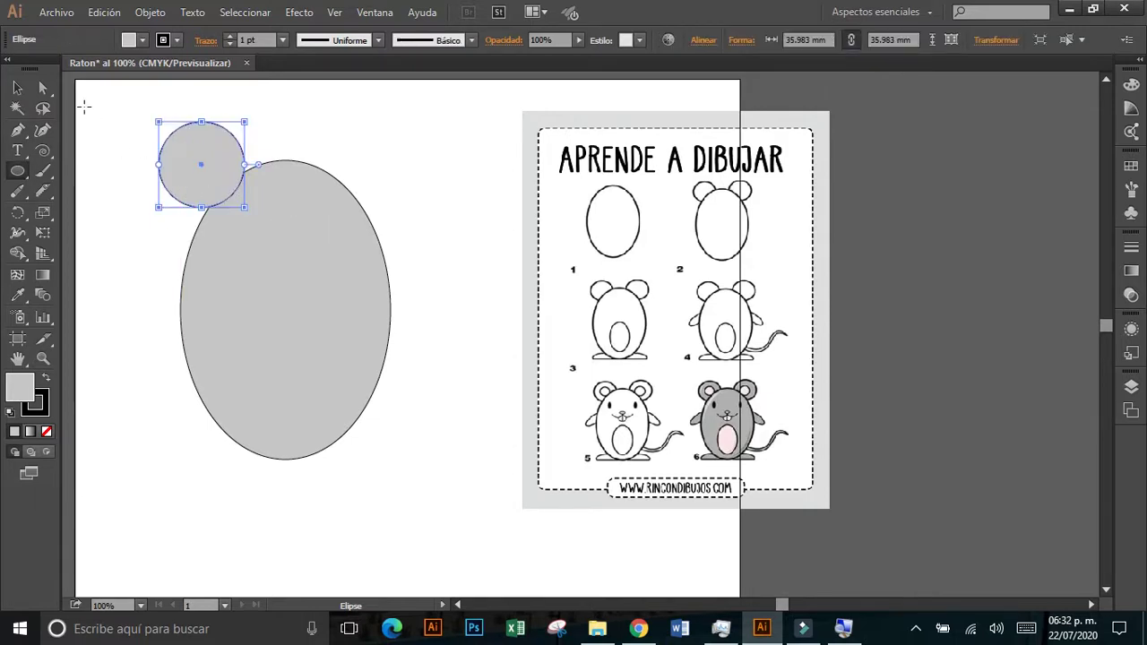
pyautogui.click(17, 87)
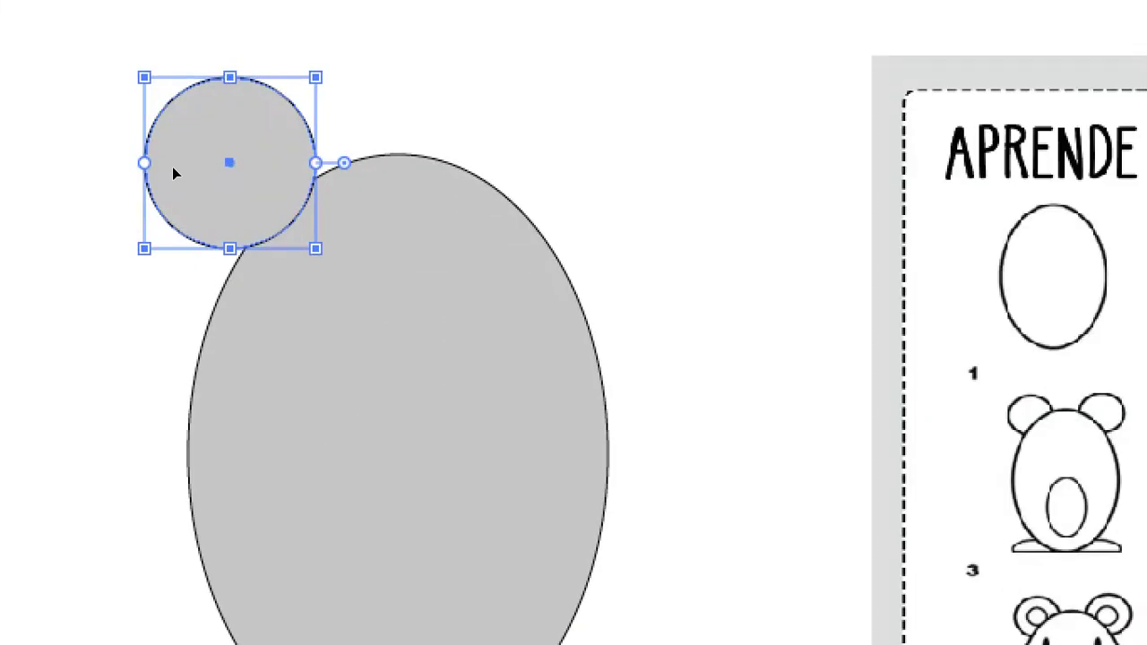
pyautogui.rightClick(175, 171)
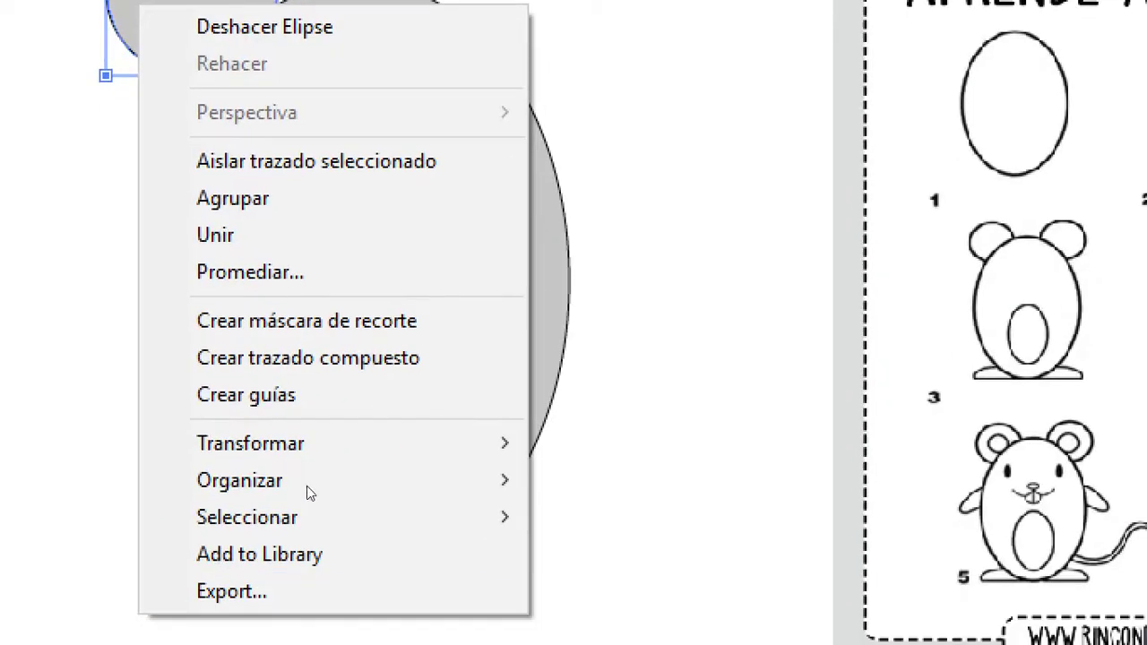
pyautogui.press('Down')
pyautogui.press('Down')
pyautogui.press('Down')
pyautogui.press('Down')
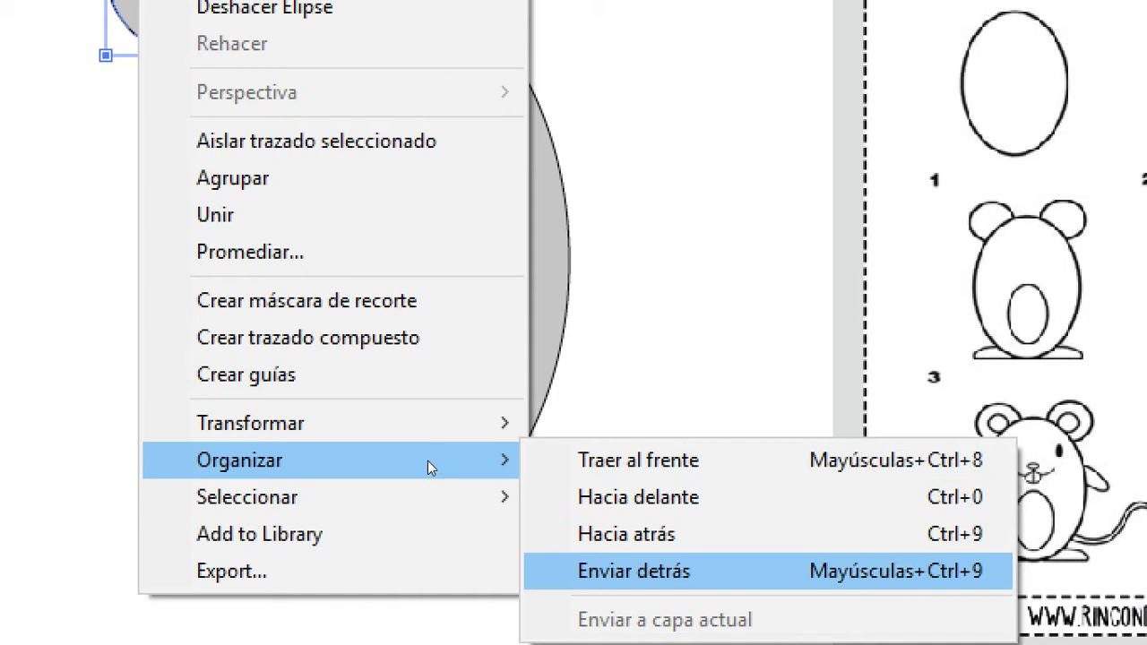
pyautogui.press('Return')
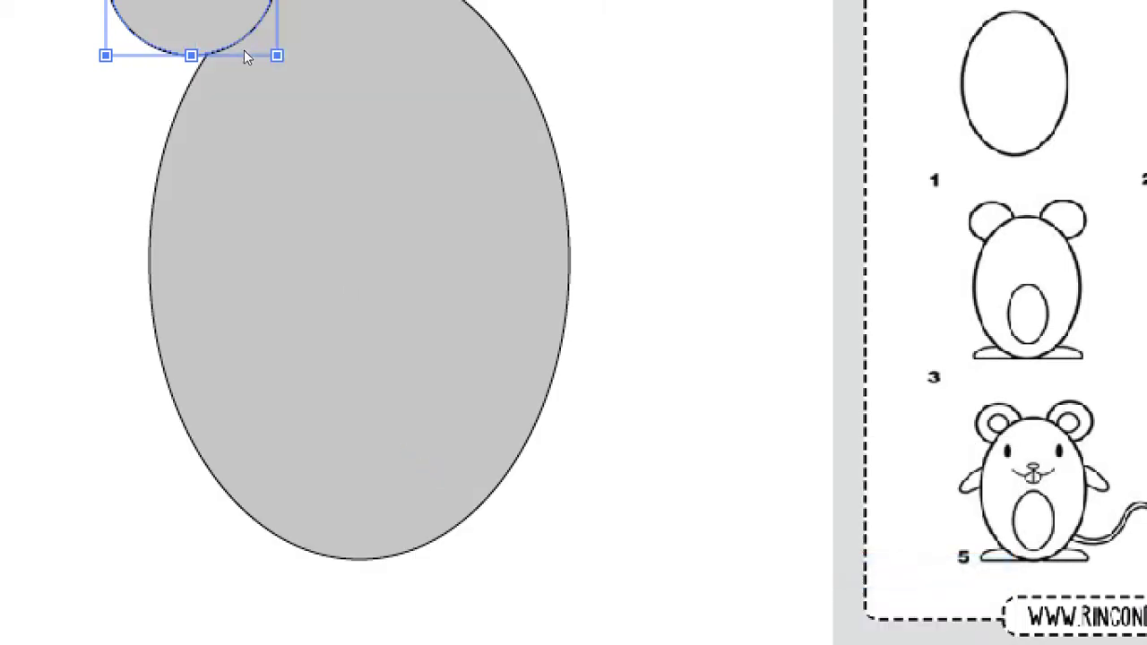
# - Duplicate the ear circle to the right side as the second ear
pyautogui.hotkey('ctrl', 'shift', 'a')
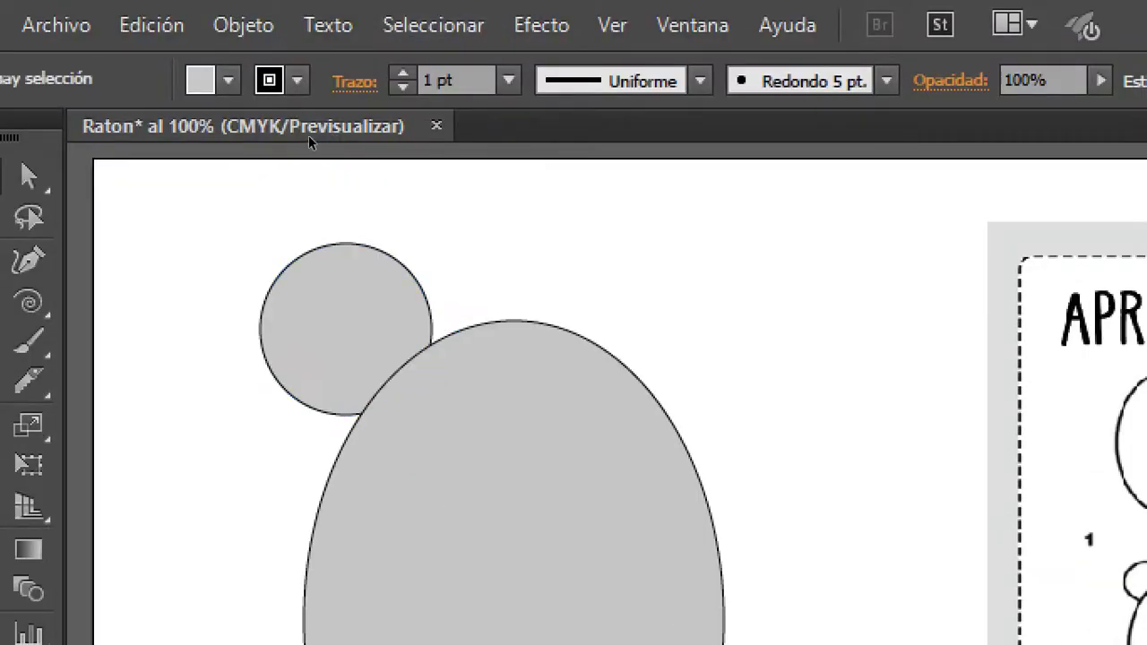
pyautogui.hotkey('ctrl', 'z')
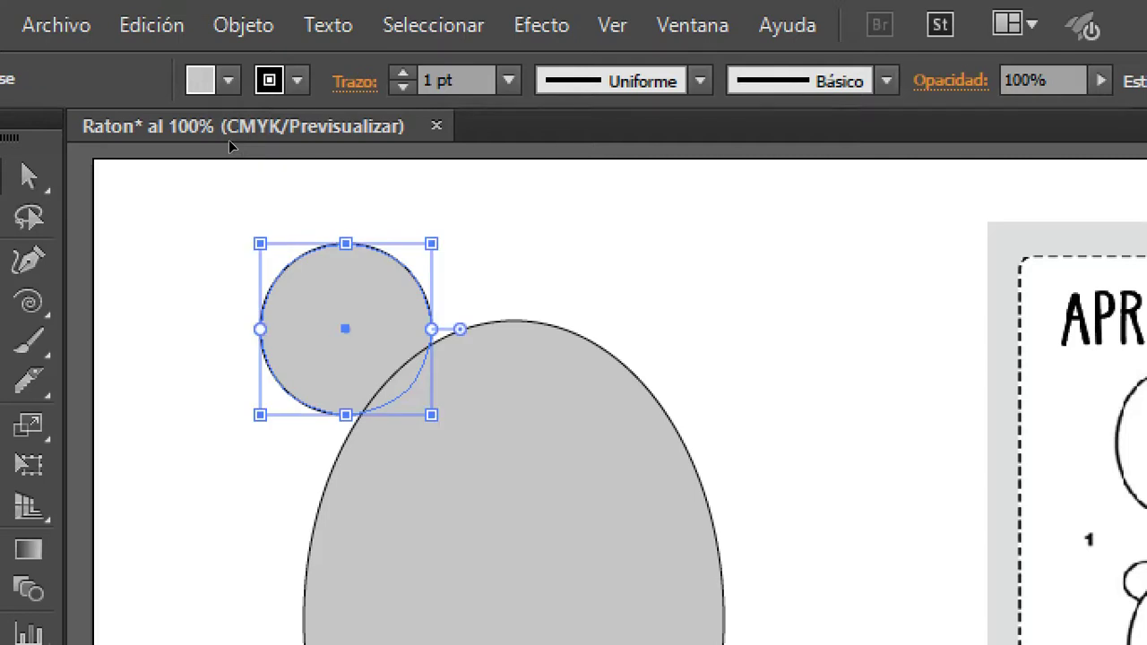
pyautogui.moveTo(244, 136); pyautogui.dragTo(386, 136)
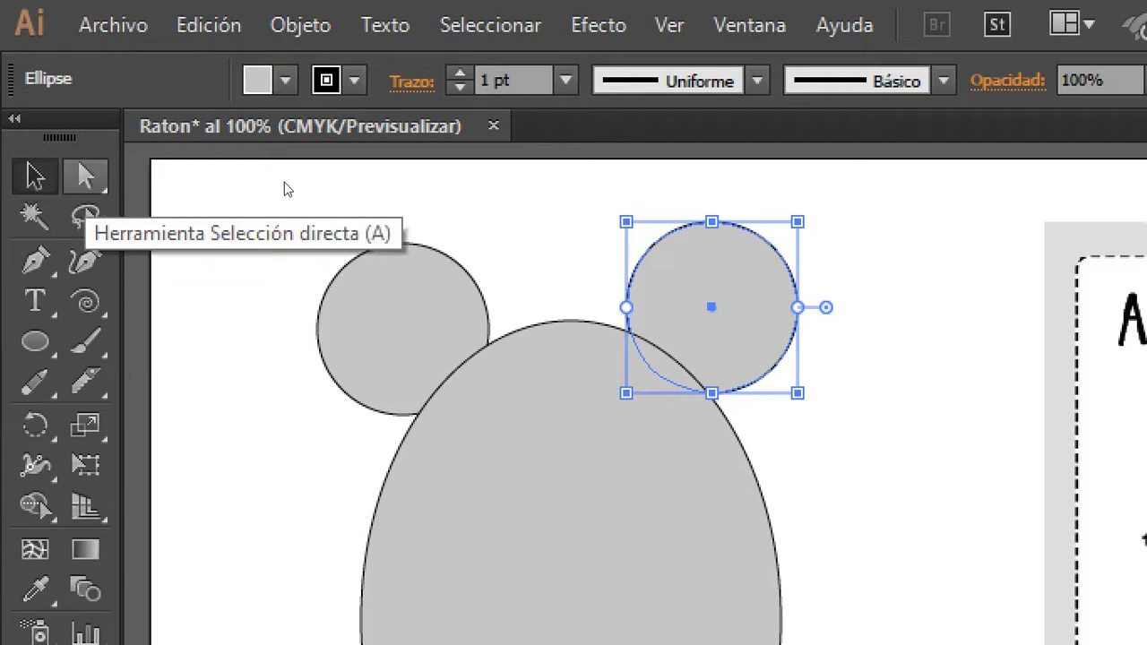
pyautogui.click(460, 239)
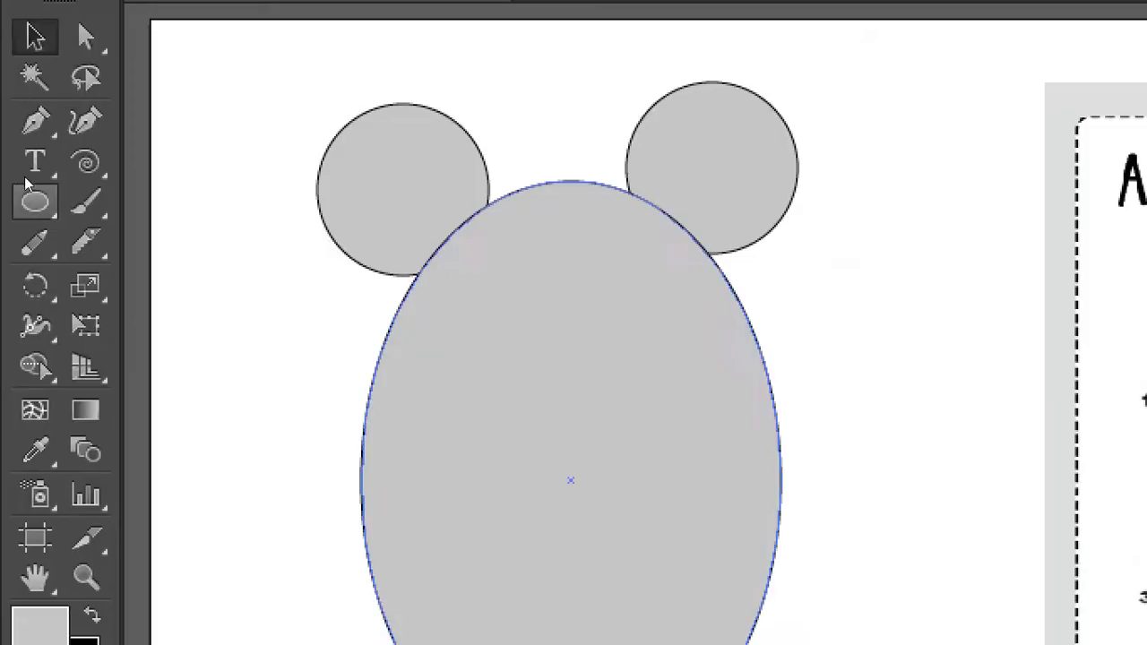
# - Copy the left ear circle and fill the copy with very light grey
pyautogui.press('v')
pyautogui.click(169, 167)
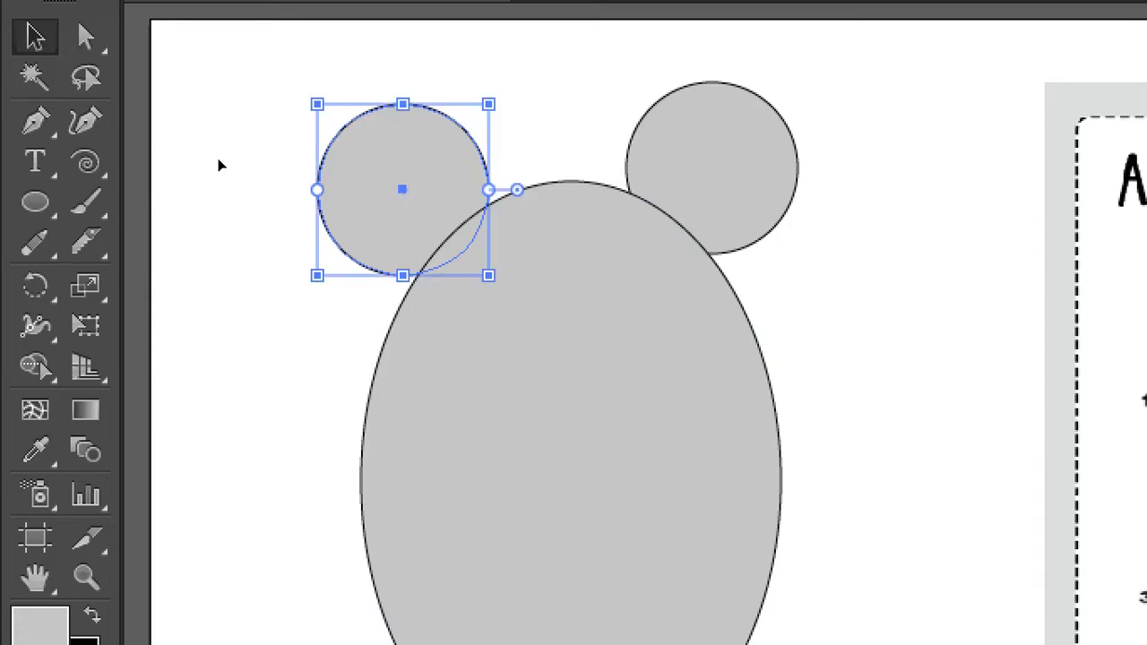
pyautogui.moveTo(222, 165); pyautogui.dragTo(200, 167)
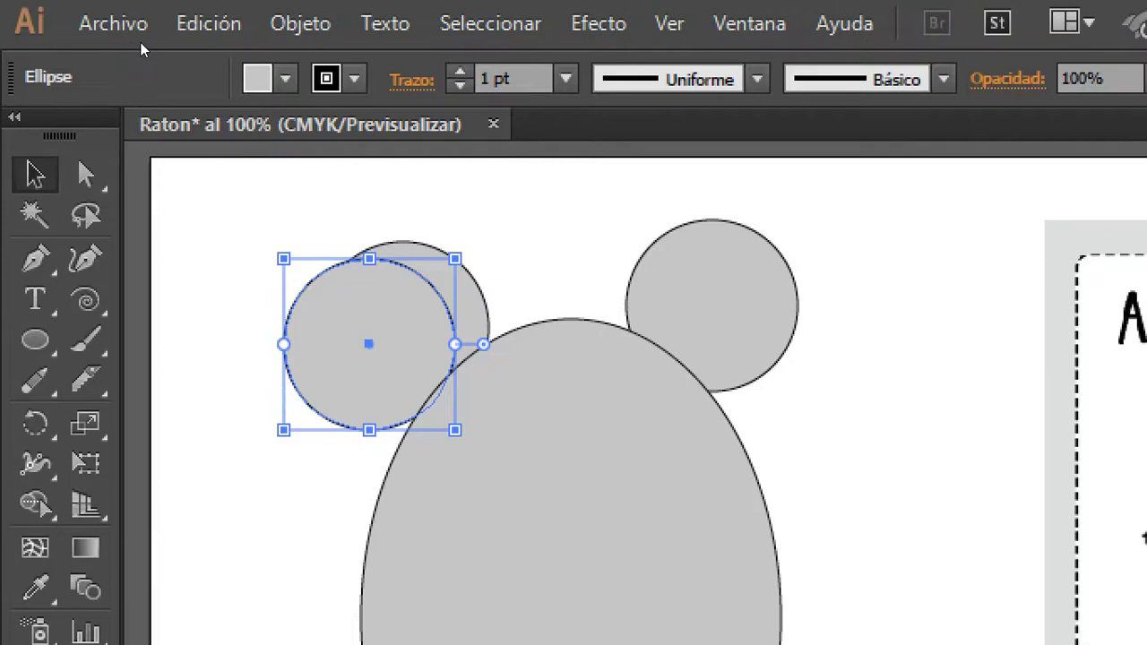
pyautogui.click(285, 79)
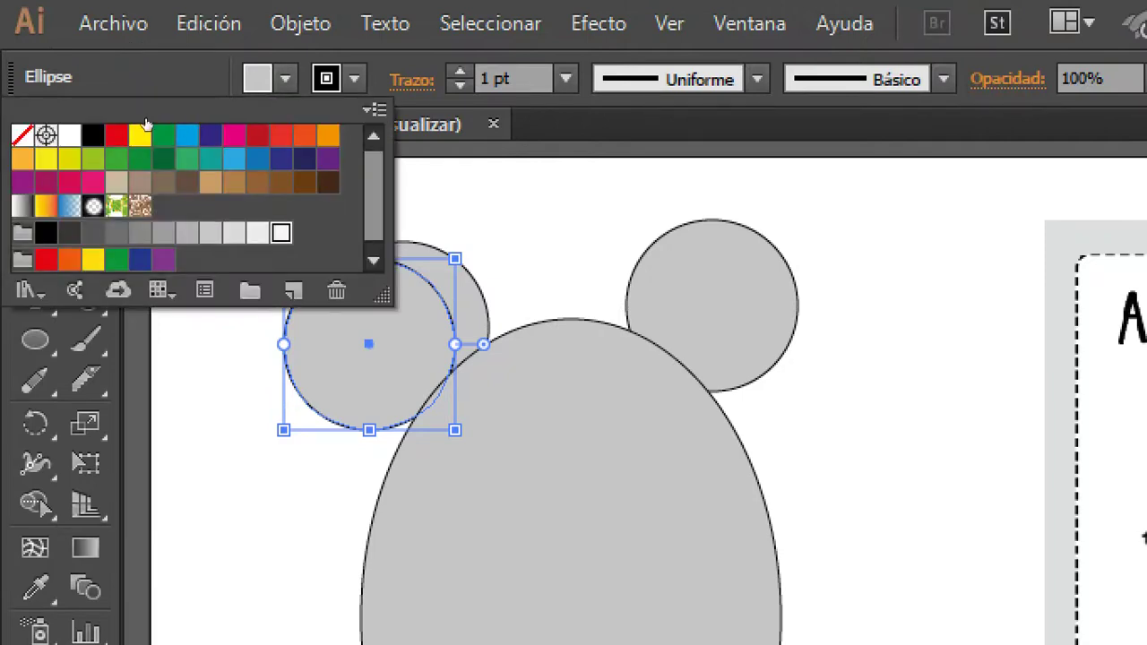
pyautogui.click(280, 233)
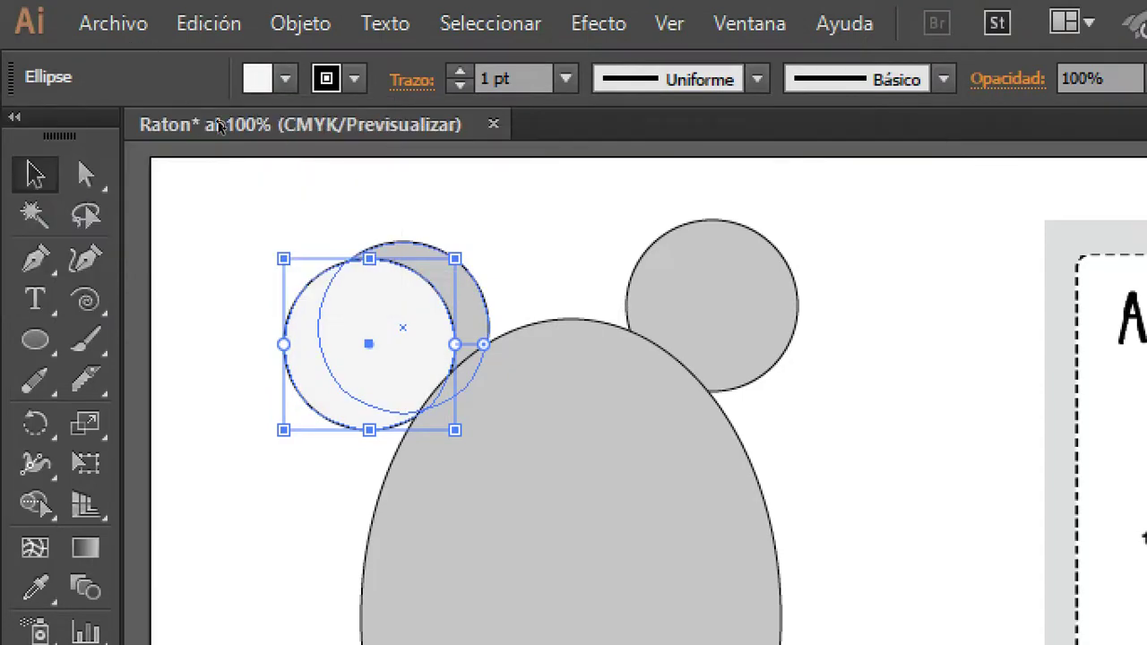
# - Shrink the light circle and position it inside the left ear as the inner ear
pyautogui.moveTo(454, 259)
pyautogui.mouseDown()
pyautogui.moveTo(378, 336)
pyautogui.moveTo(394, 315)
pyautogui.mouseUp()
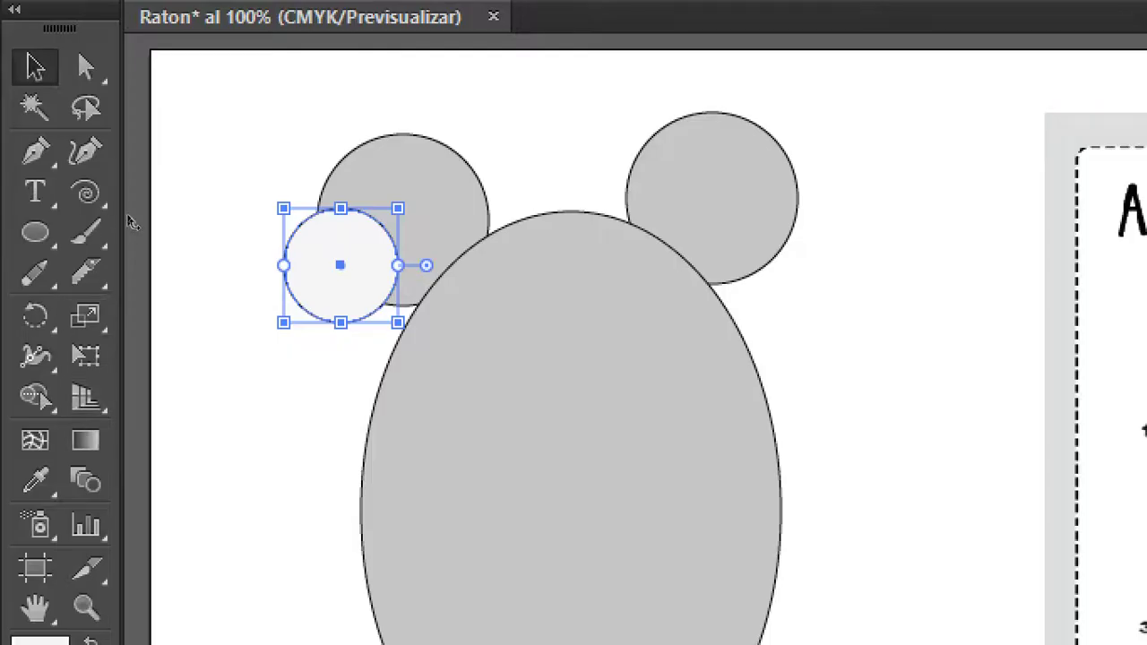
pyautogui.moveTo(283, 265)
pyautogui.mouseDown()
pyautogui.moveTo(361, 225)
pyautogui.moveTo(418, 226)
pyautogui.mouseUp()
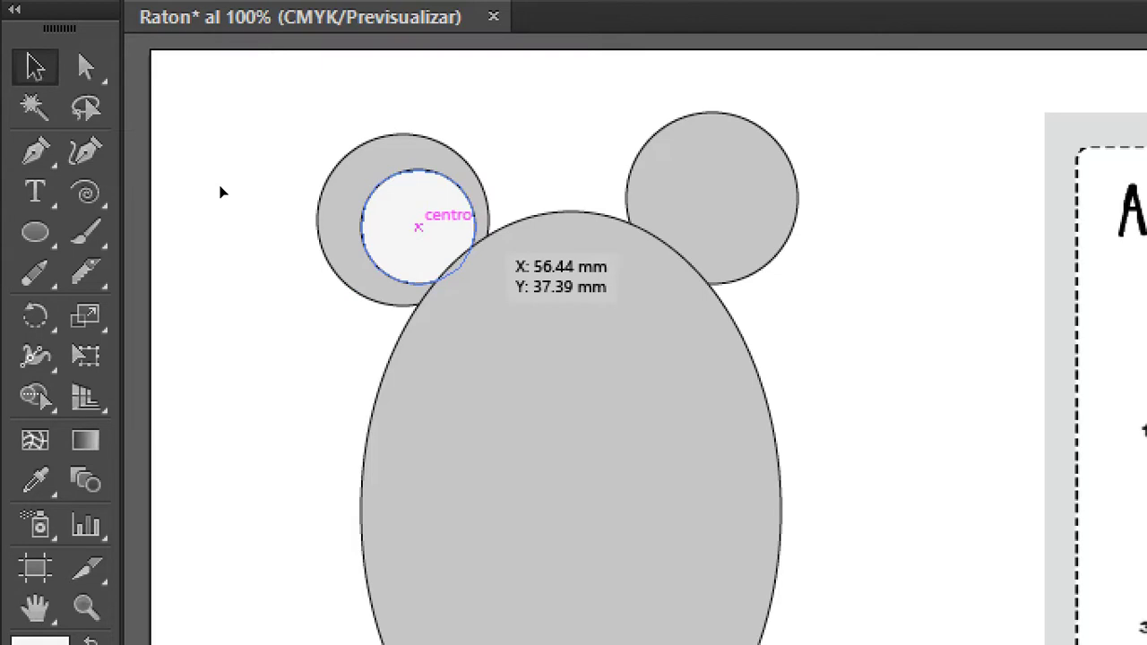
pyautogui.press('Down')
pyautogui.press('Down')
pyautogui.press('Down')
pyautogui.moveTo(422, 223); pyautogui.dragTo(423, 223)
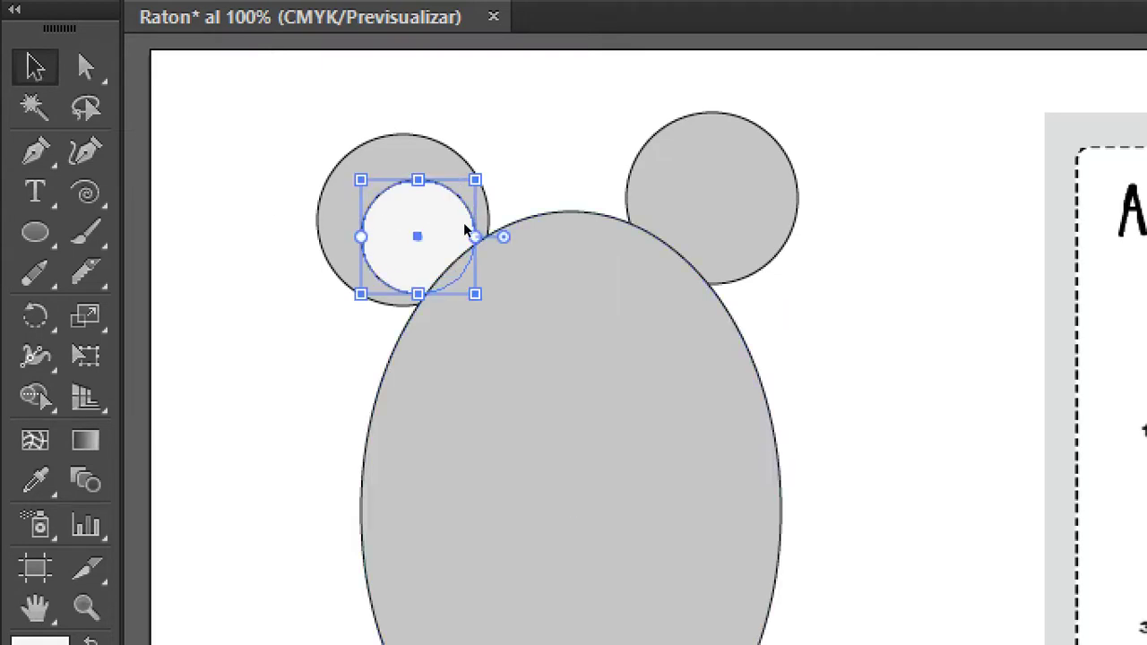
pyautogui.hotkey('ctrl', 'shift', 'a')
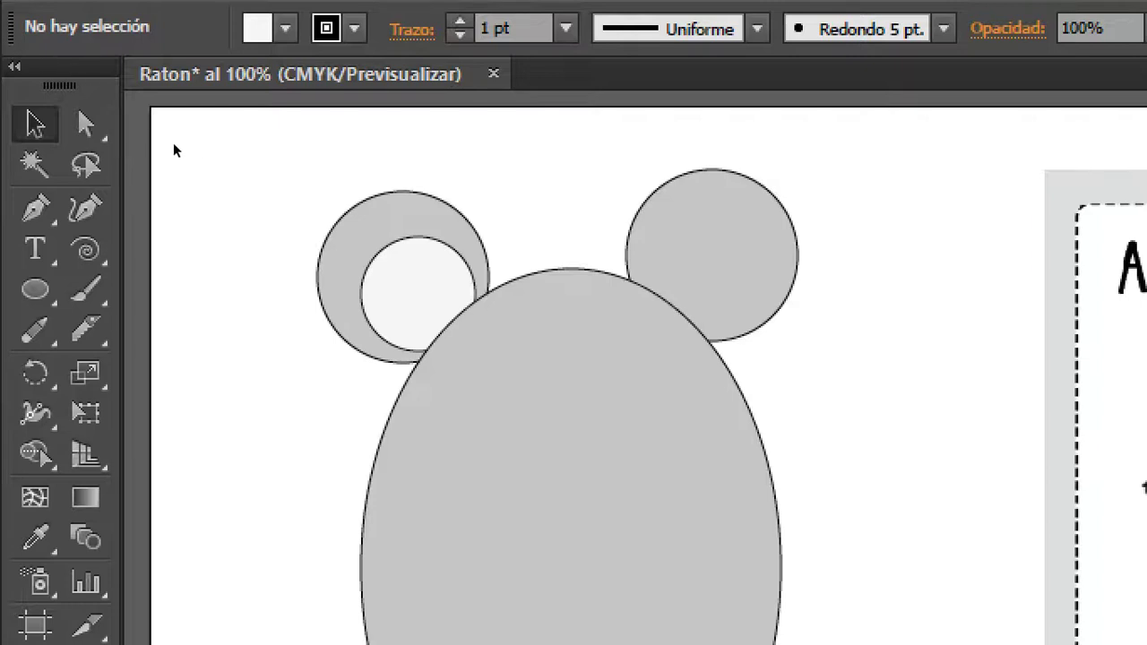
# - Stretch the inner-ear circle into a taller oval, tilt it about 26°, and nudge it into place
pyautogui.hotkey('ctrl', 'z')
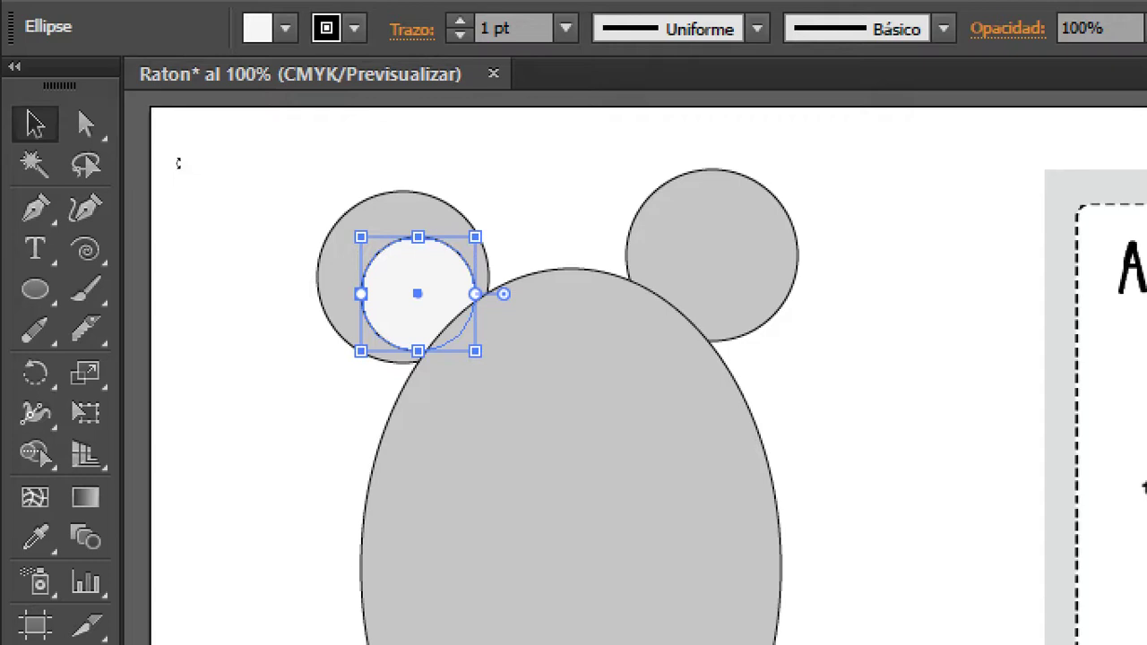
pyautogui.moveTo(208, 141)
pyautogui.mouseDown()
pyautogui.moveTo(207, 128)
pyautogui.moveTo(212, 166)
pyautogui.mouseUp()
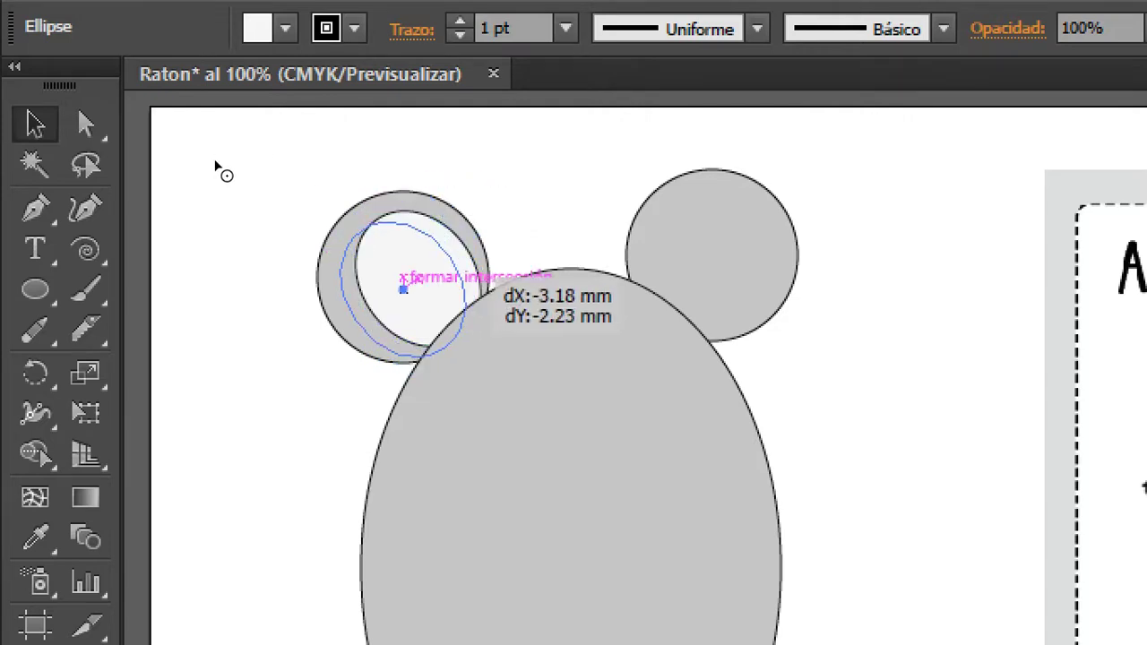
pyautogui.moveTo(213, 163); pyautogui.dragTo(278, 245)
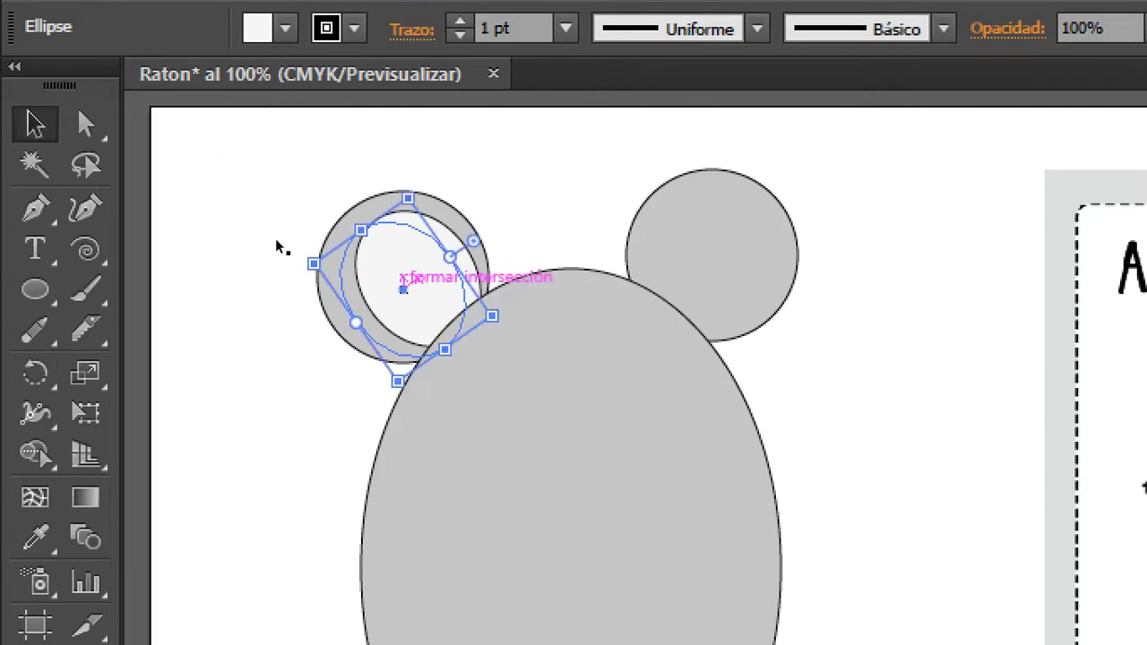
pyautogui.press('Right')
pyautogui.press('Right')
pyautogui.press('Right')
pyautogui.press('Right')
pyautogui.press('Right')
pyautogui.press('Right')
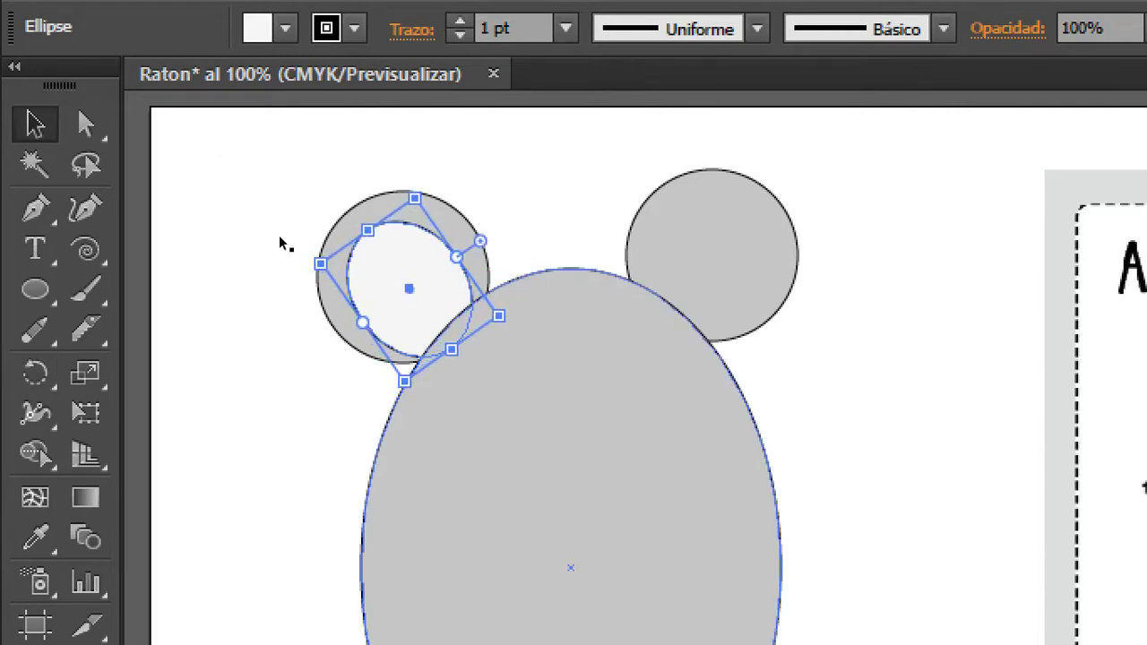
pyautogui.press('Up')
pyautogui.press('Up')
pyautogui.press('Up')
pyautogui.press('Up')
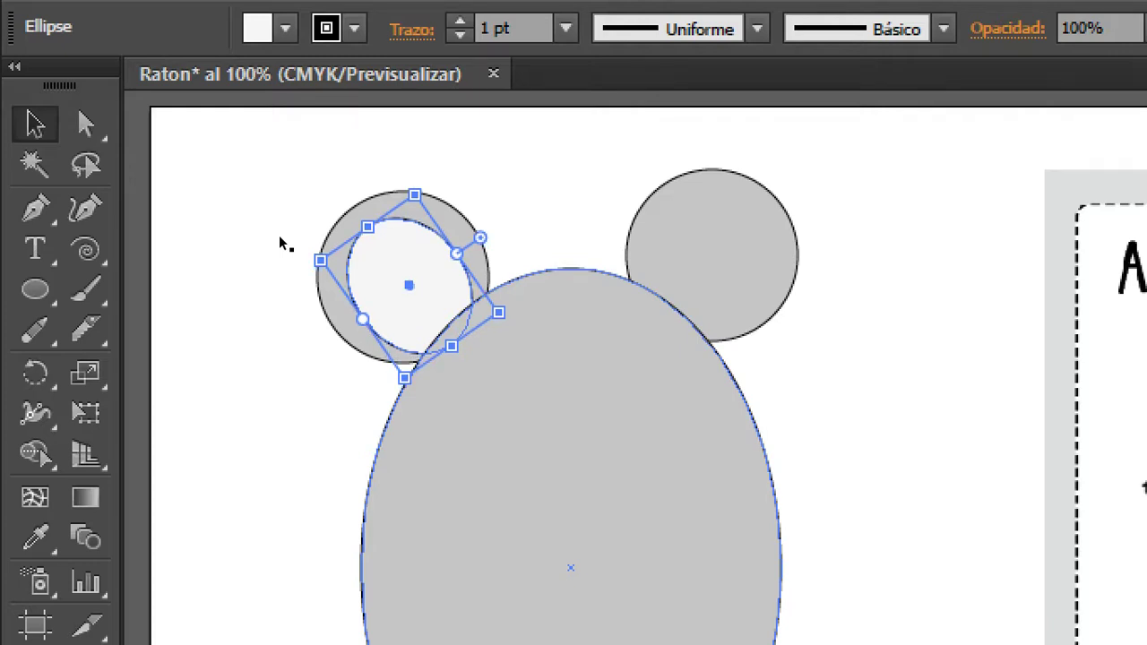
pyautogui.click(223, 156)
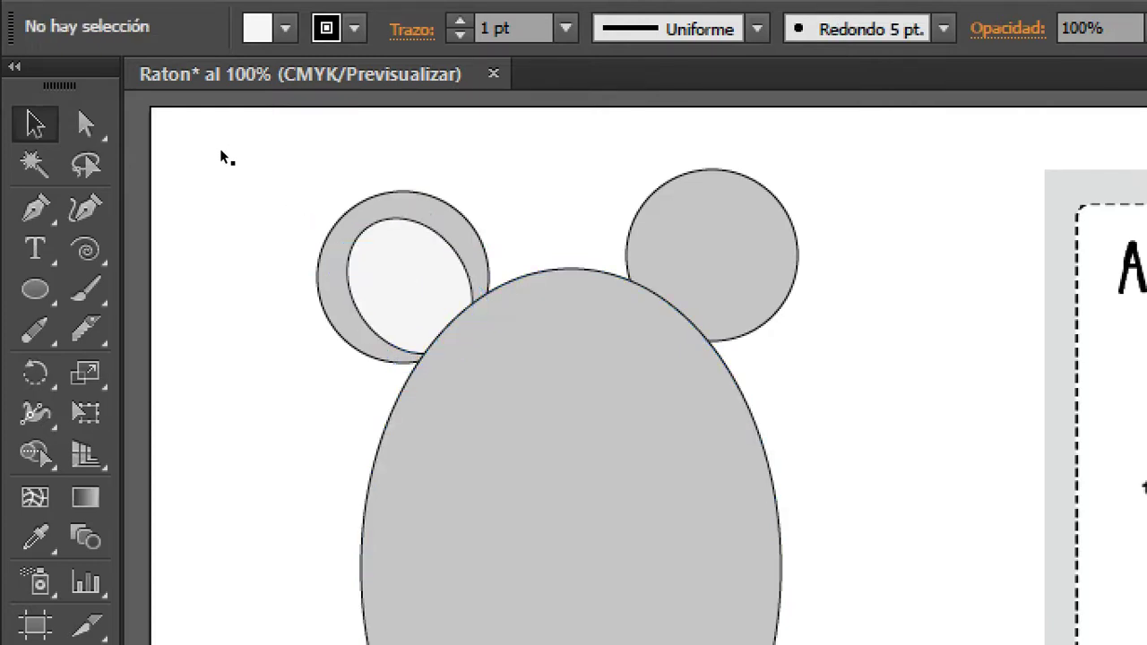
# - Copy the left inner-ear oval onto the right ear and rotate it to mirror the tilt
pyautogui.hotkey('ctrl', 'z')
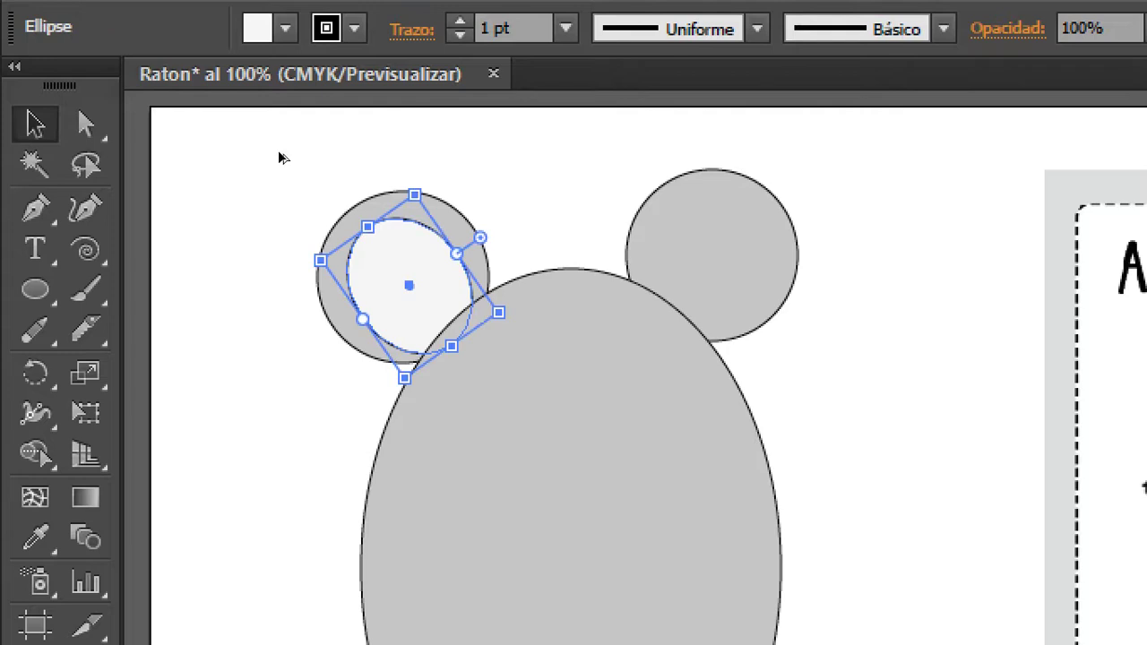
pyautogui.moveTo(363, 340); pyautogui.dragTo(586, 350)
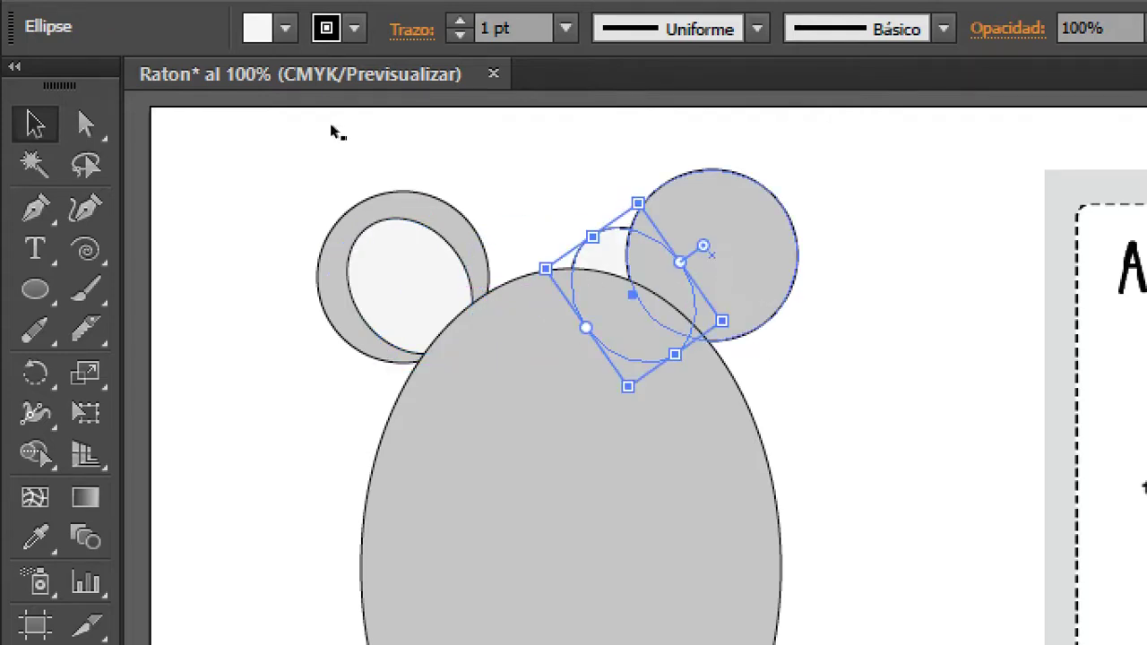
pyautogui.moveTo(322, 119); pyautogui.dragTo(361, 163)
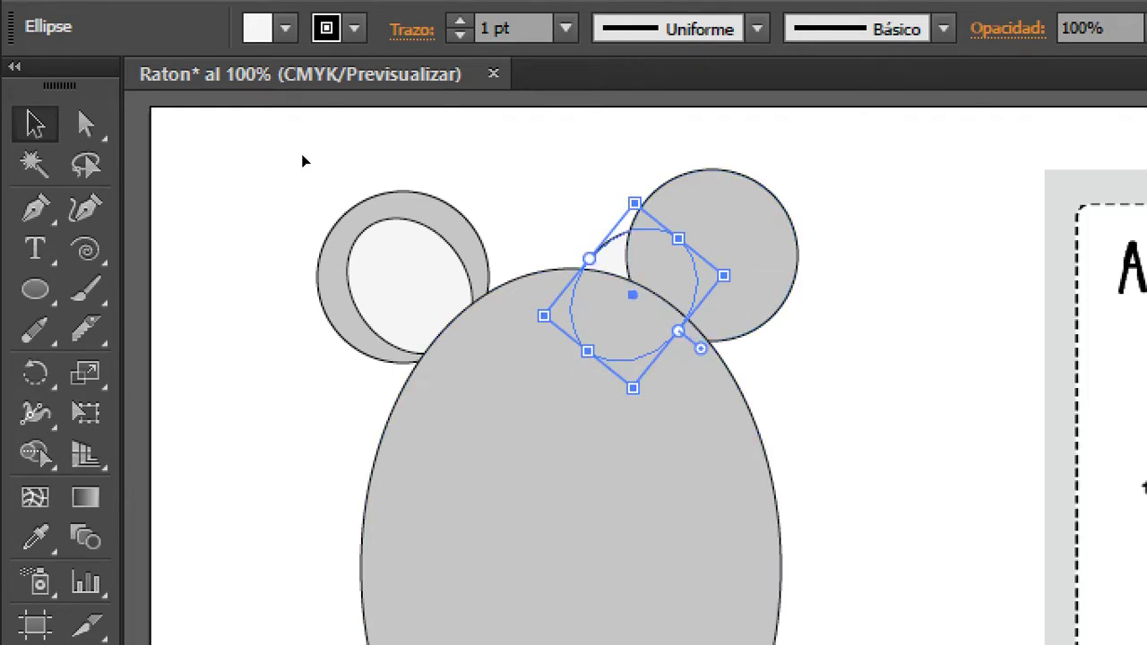
# - Bring the copied oval forward, in front of the right ear, via Organizar > Hacia delante
pyautogui.rightClick(607, 257)
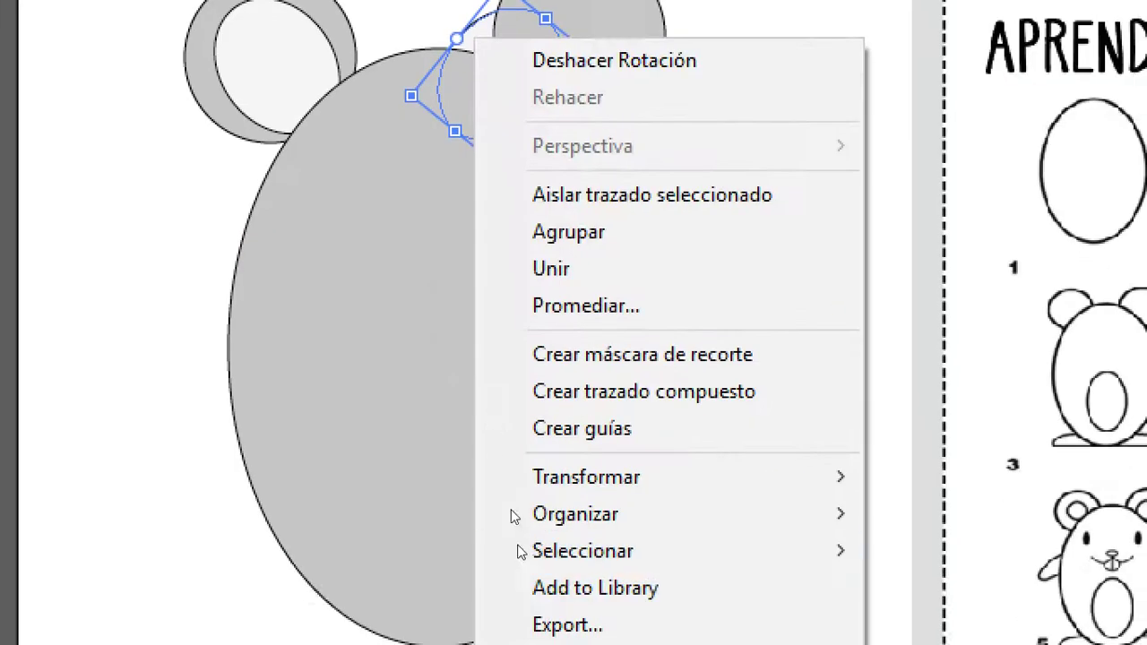
pyautogui.press('Up')
pyautogui.press('Up')
pyautogui.press('Up')
pyautogui.press('Right')
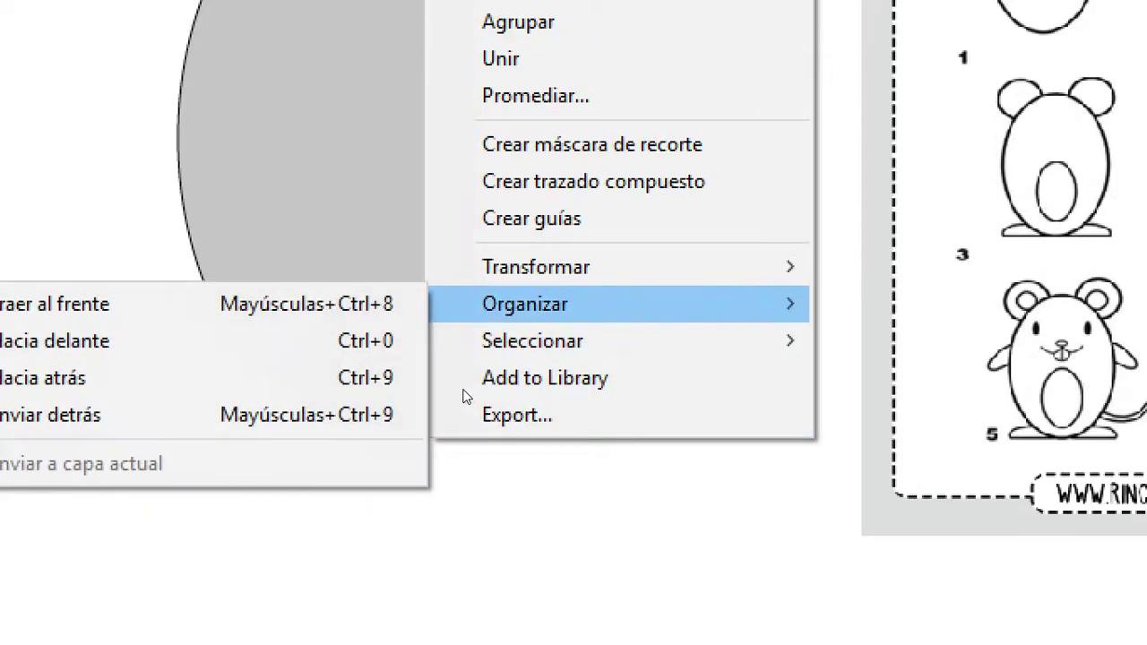
pyautogui.press('Down')
pyautogui.press('Up')
pyautogui.press('Right')
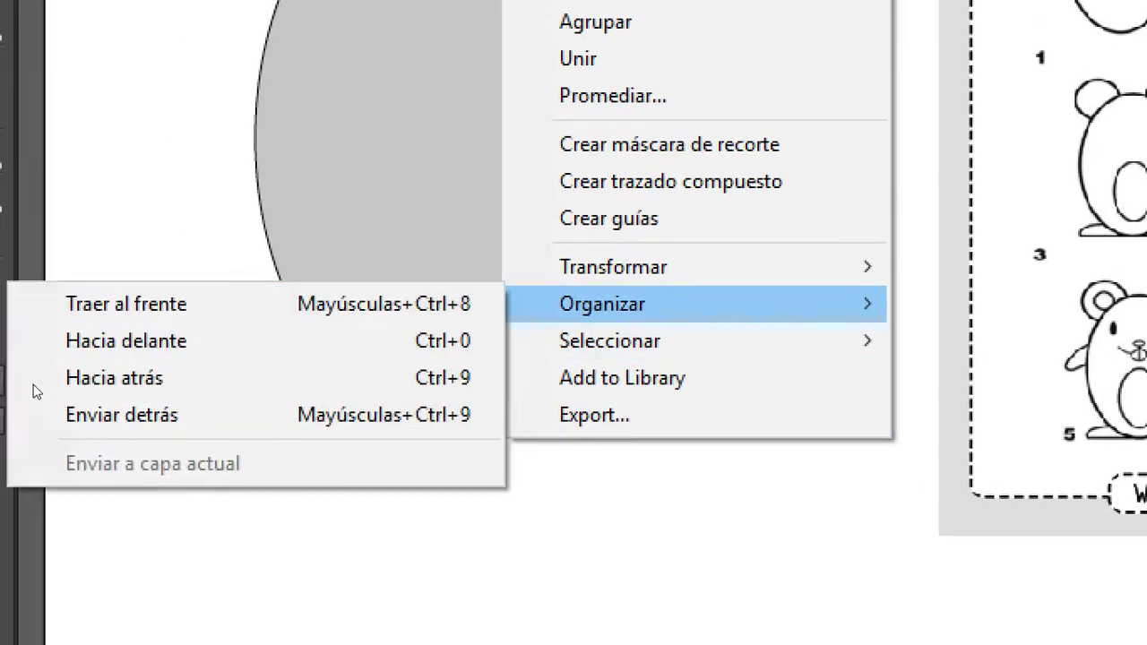
pyautogui.press('Down')
pyautogui.press('Down')
pyautogui.click(134, 345)
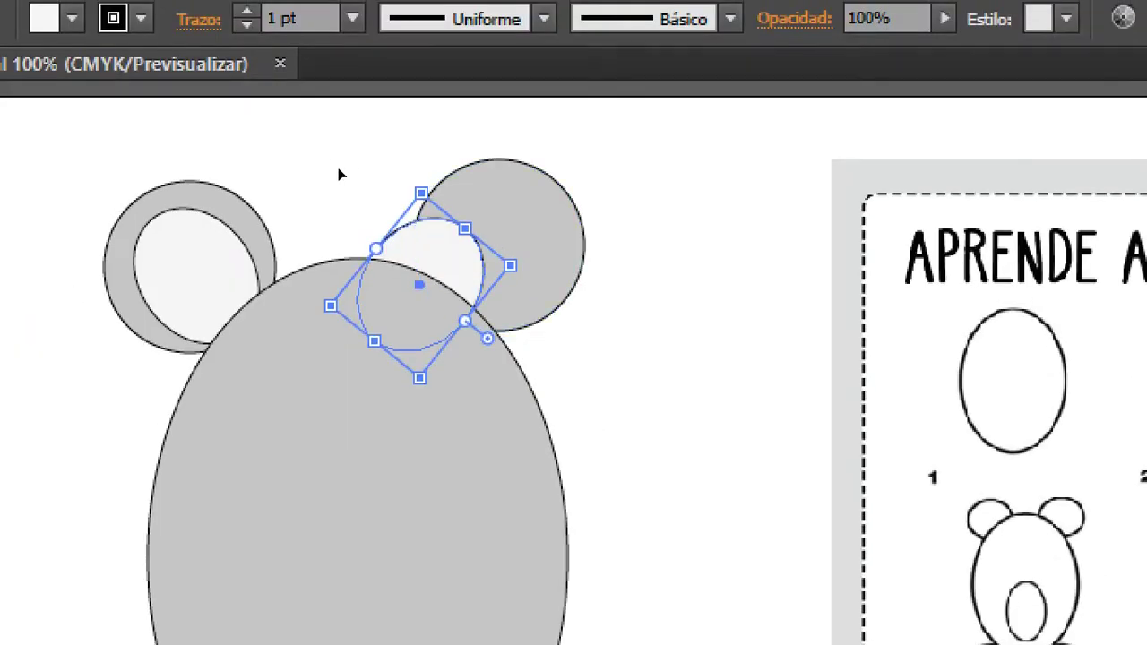
# - Settle the inner oval inside the right ear and hide the panels for more canvas
pyautogui.moveTo(339, 174); pyautogui.dragTo(366, 164)
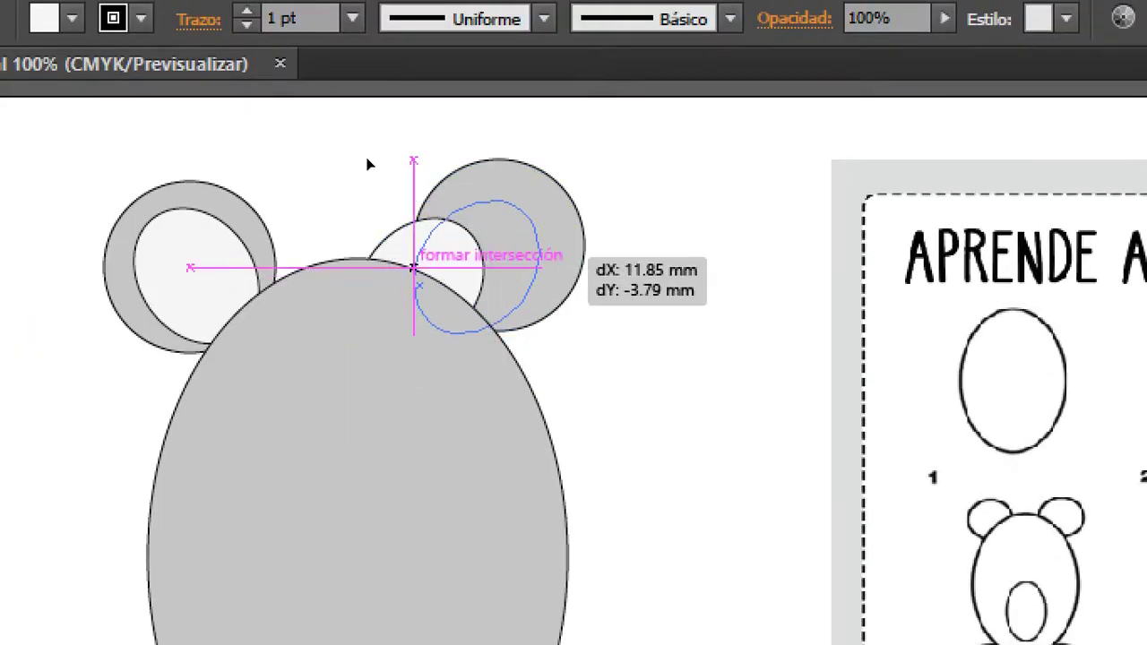
pyautogui.moveTo(366, 164); pyautogui.dragTo(359, 165)
pyautogui.click(419, 184)
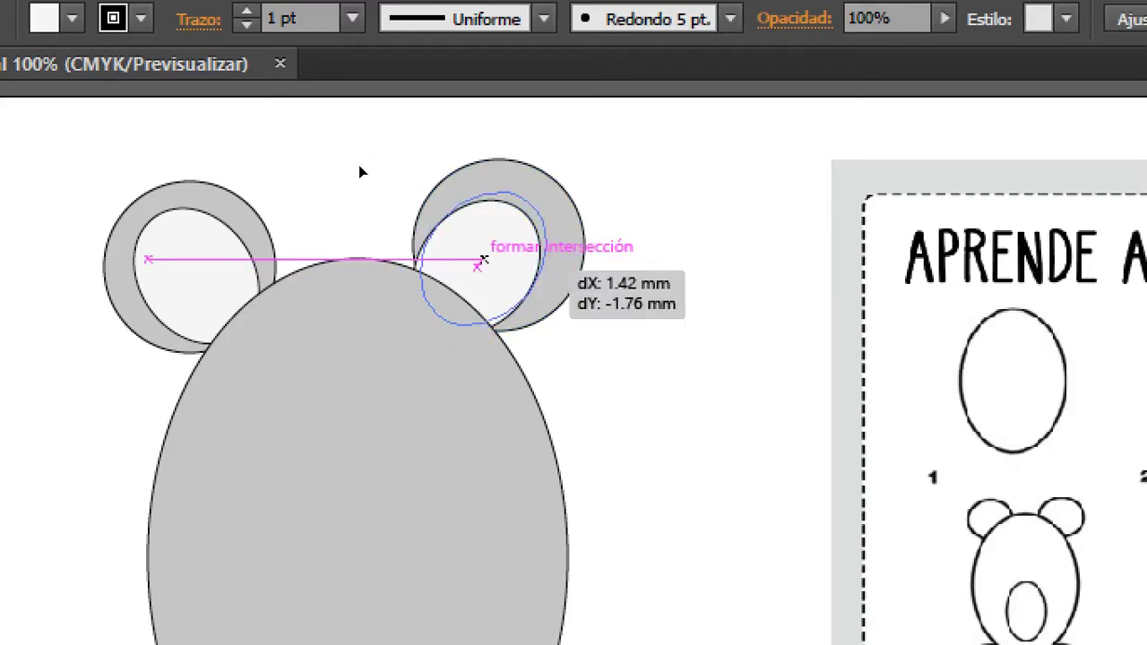
pyautogui.click(415, 201)
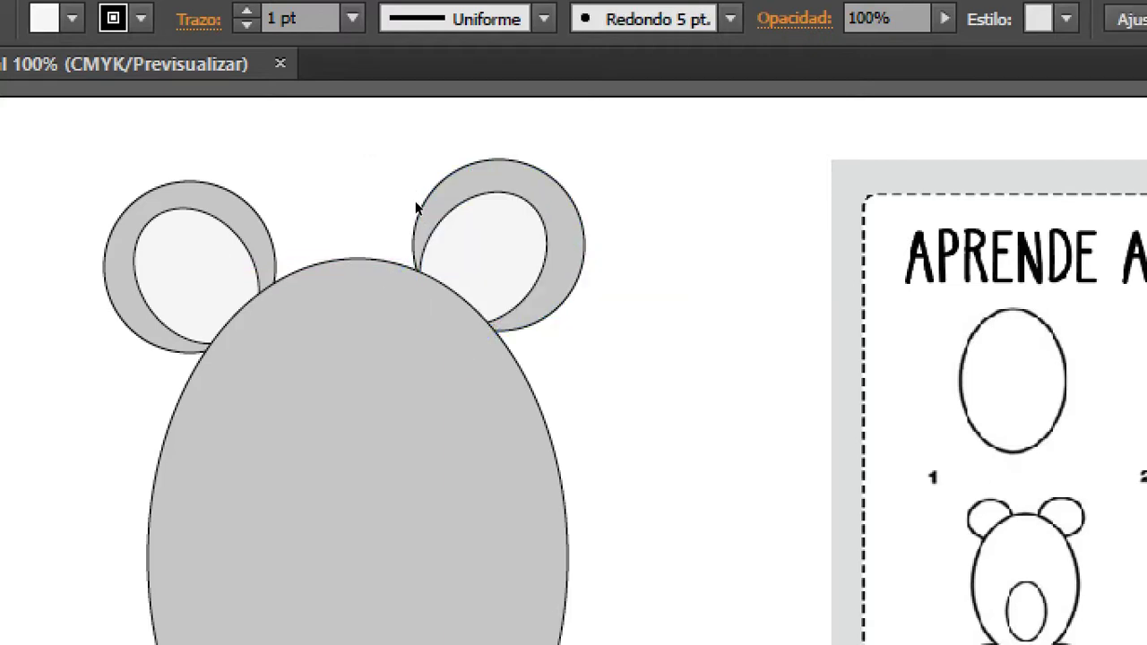
pyautogui.press('Tab')
pyautogui.scroll(-2, 695, 412)
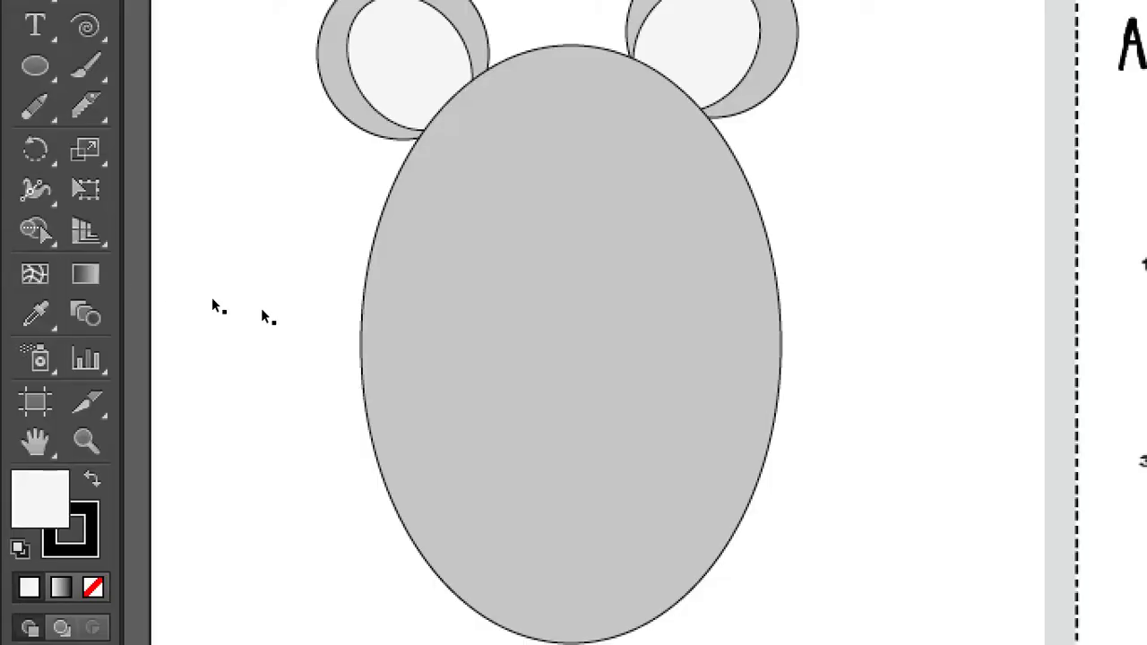
# - Copy the body ellipse and shrink it into a belly oval centred on the lower body
pyautogui.hotkey('ctrl', 'z')
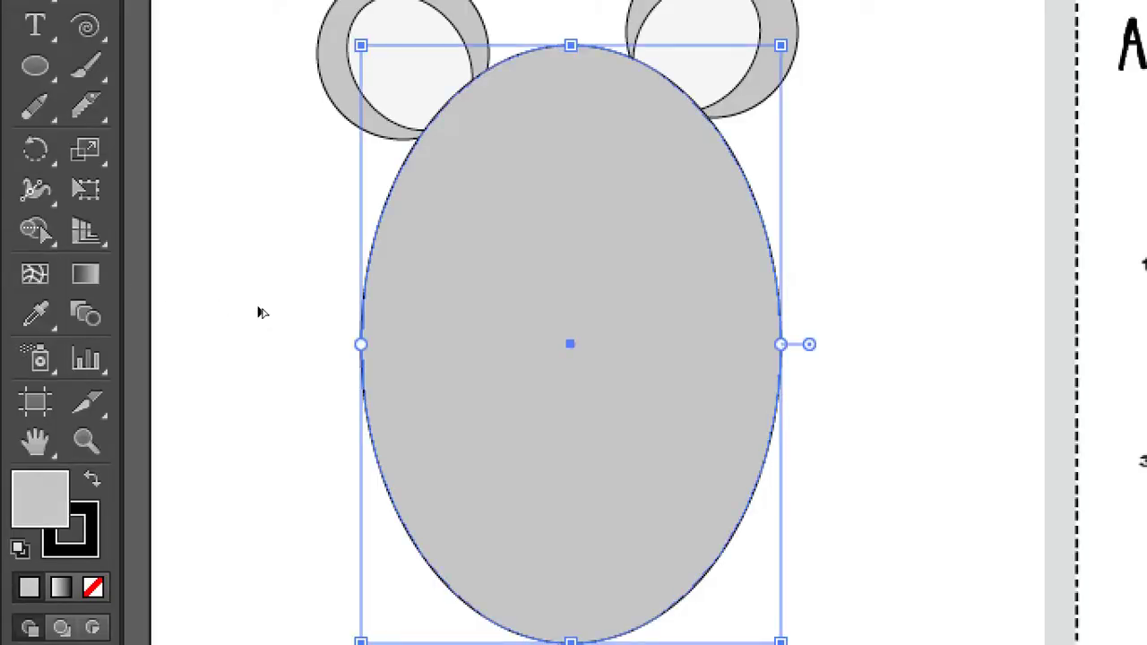
pyautogui.moveTo(570, 343); pyautogui.dragTo(541, 343)
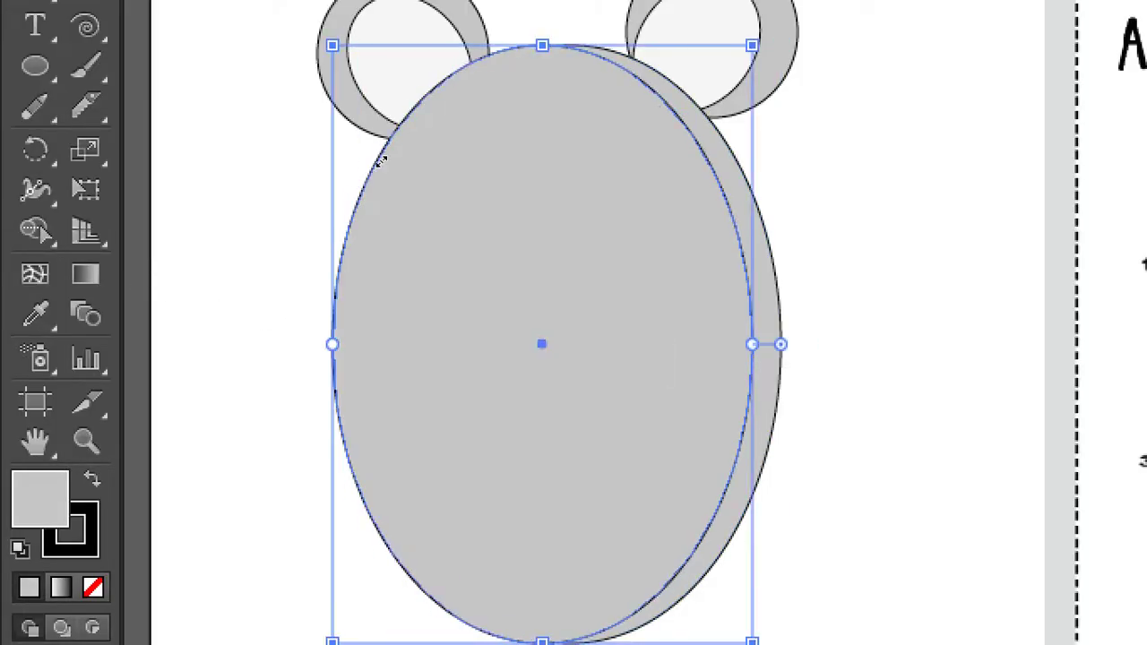
pyautogui.moveTo(379, 159); pyautogui.dragTo(292, 283)
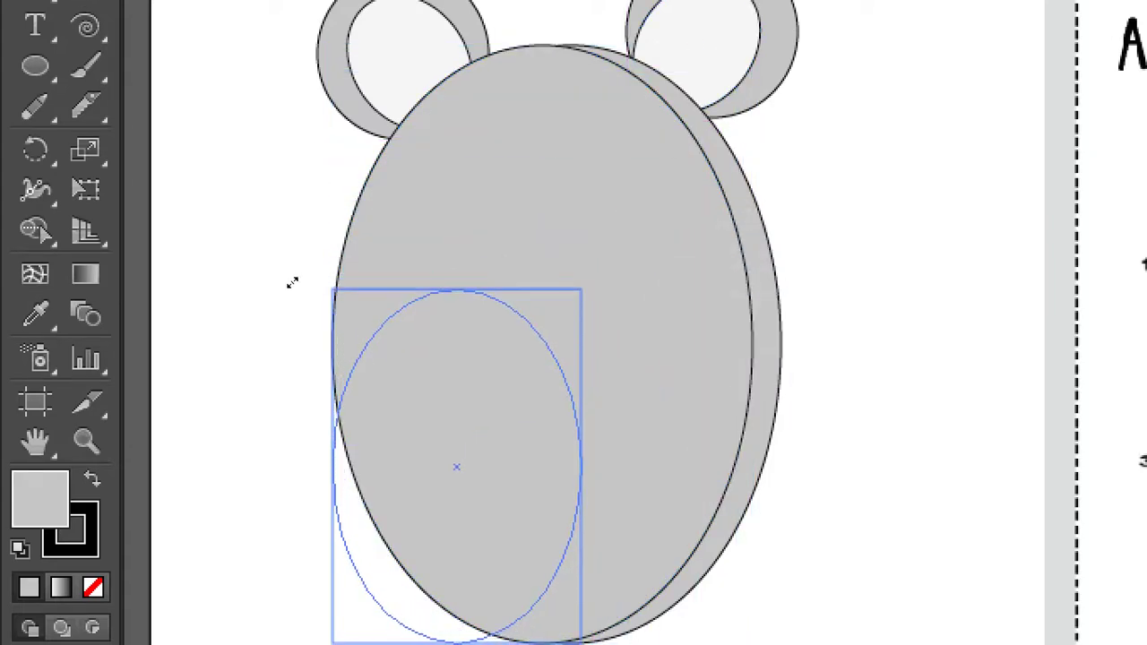
pyautogui.moveTo(577, 374); pyautogui.dragTo(670, 344)
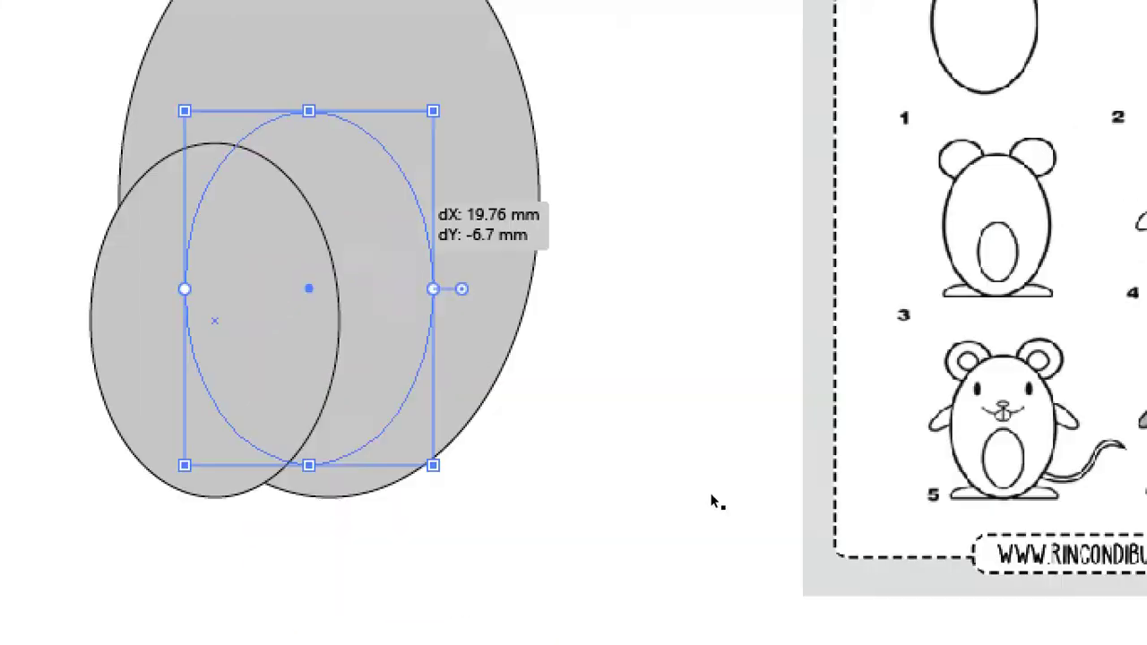
pyautogui.moveTo(670, 343); pyautogui.dragTo(670, 343)
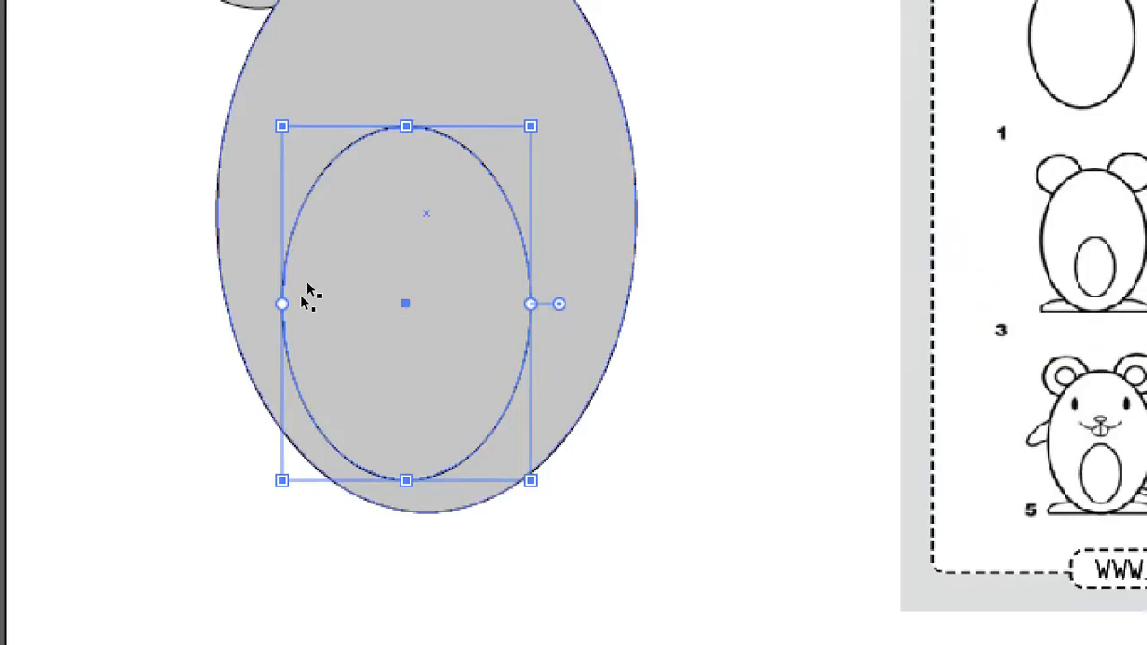
pyautogui.moveTo(305, 306); pyautogui.dragTo(338, 278)
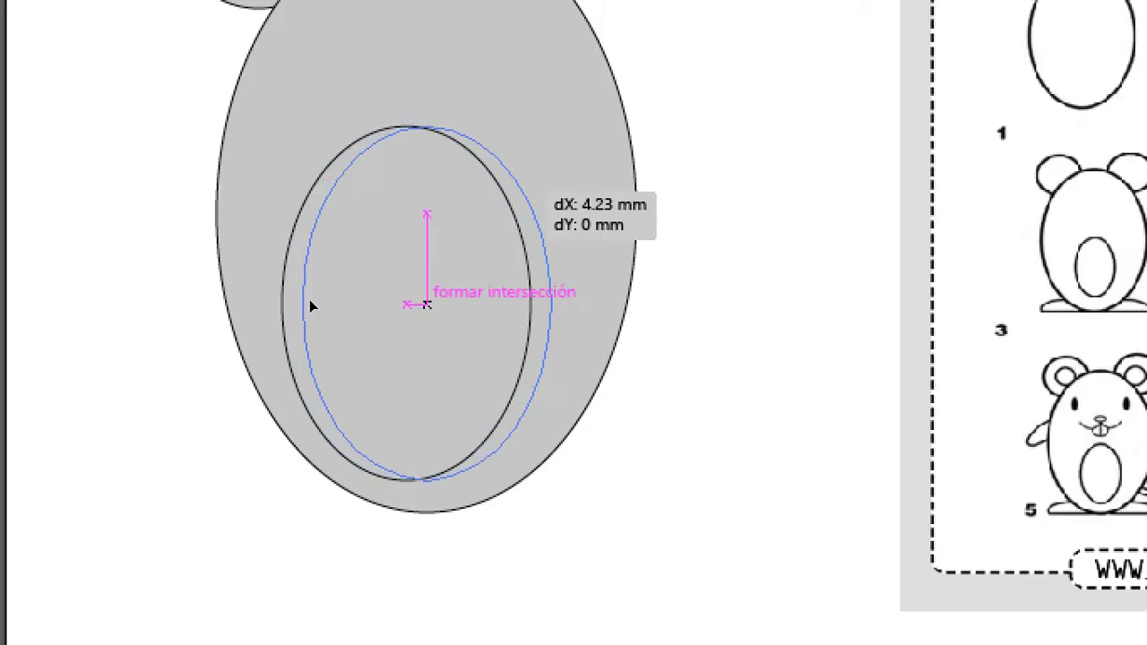
pyautogui.moveTo(335, 277); pyautogui.dragTo(321, 272)
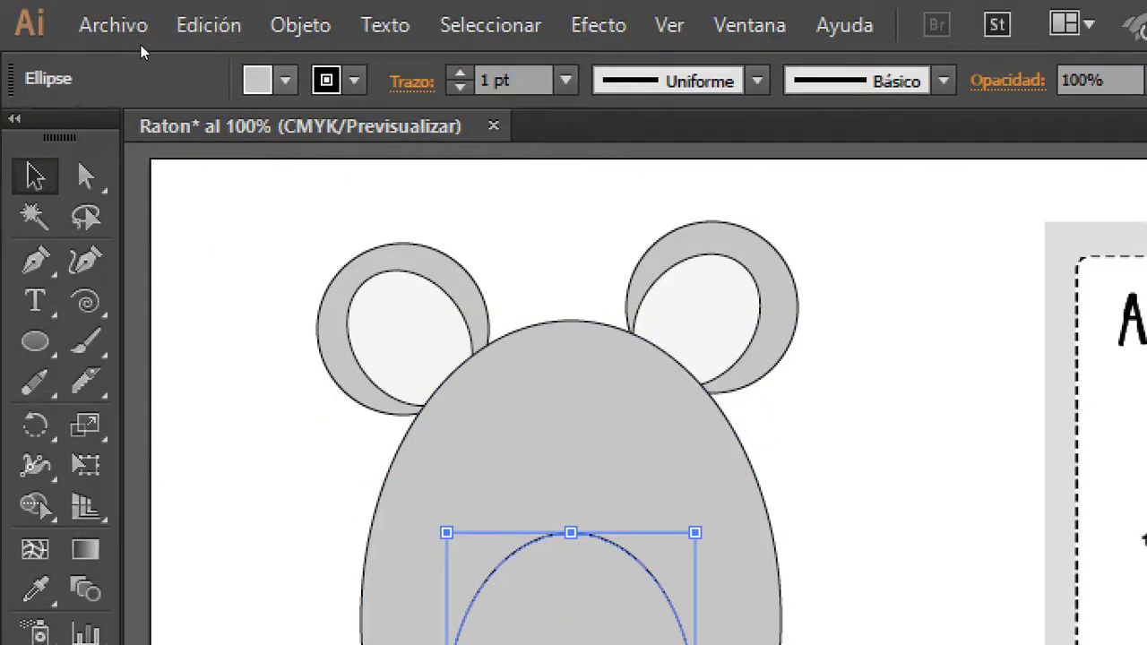
# - Fill the belly oval very light grey with no outline, then select the left inner ear
pyautogui.click(285, 81)
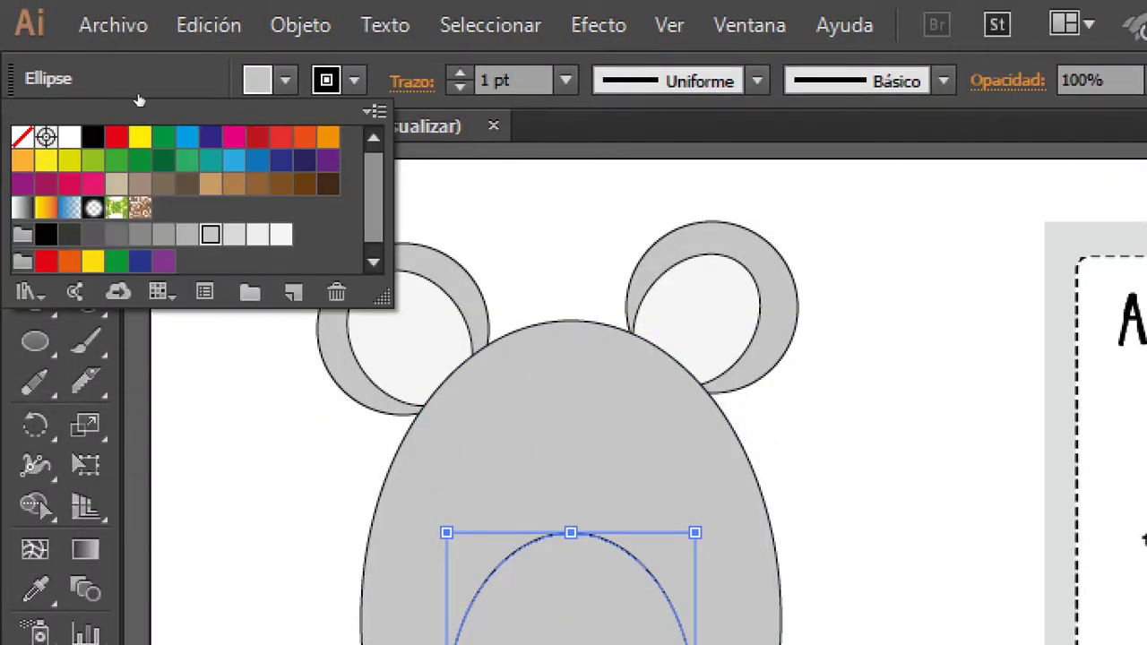
pyautogui.click(257, 234)
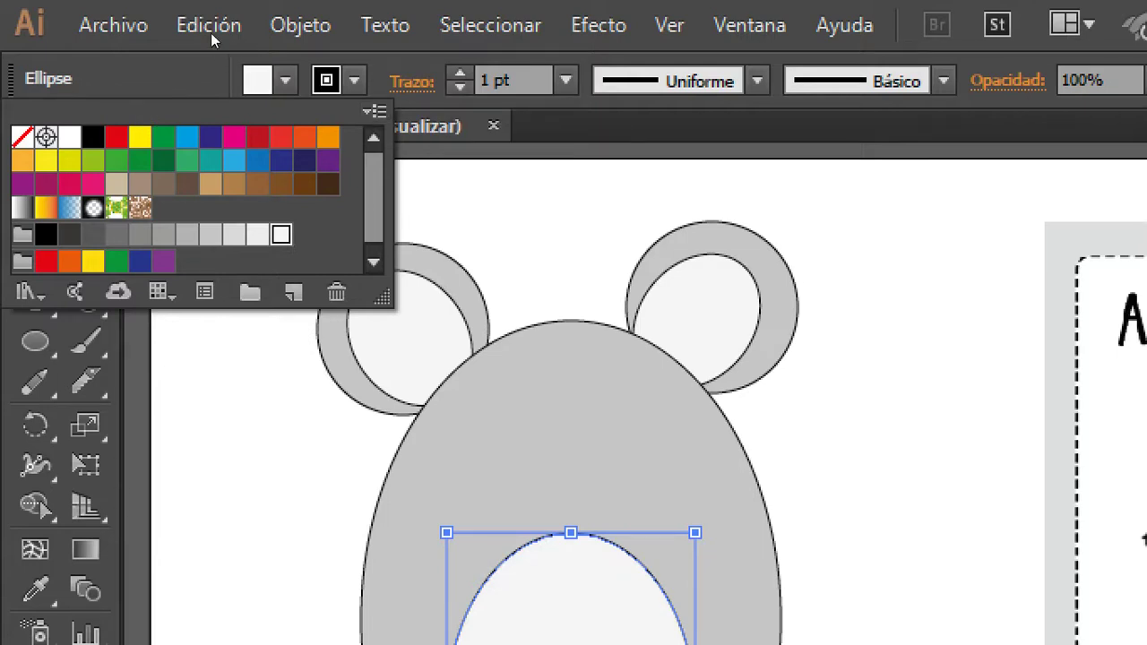
pyautogui.click(210, 32)
pyautogui.press('/')
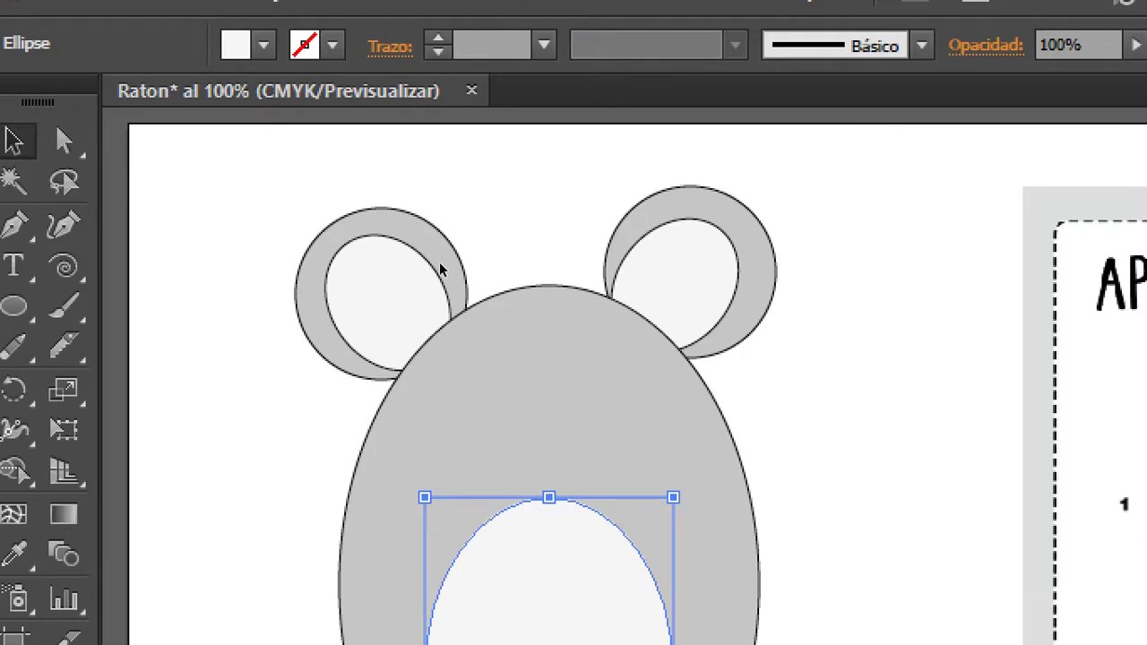
pyautogui.hotkey('ctrl', 'shift', 'a')
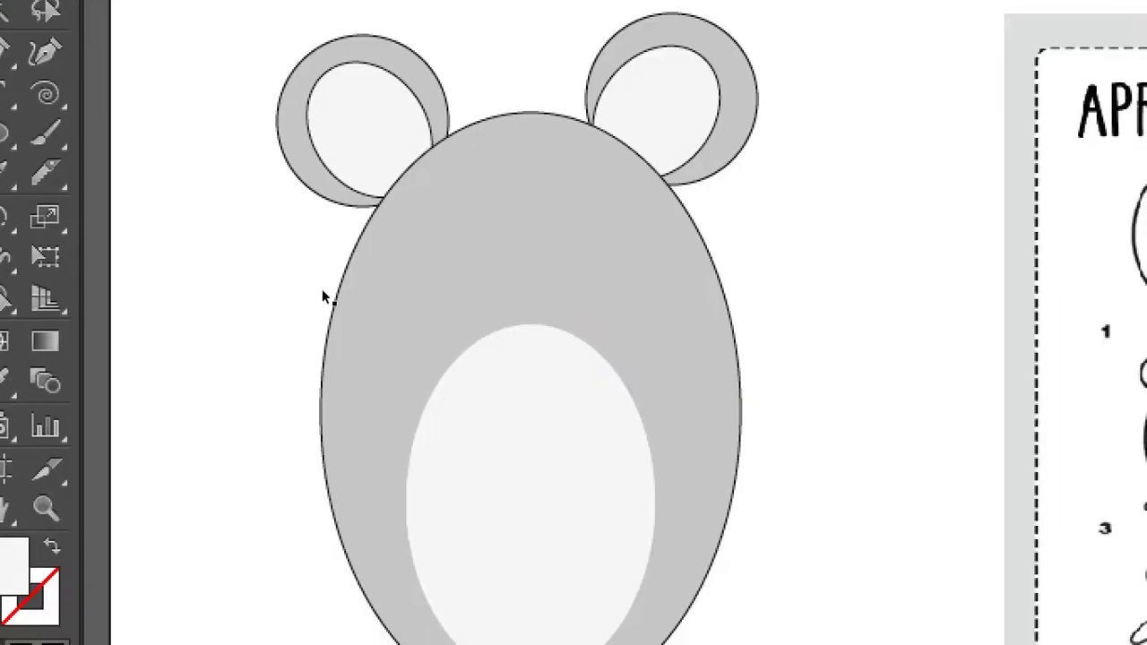
pyautogui.click(367, 126)
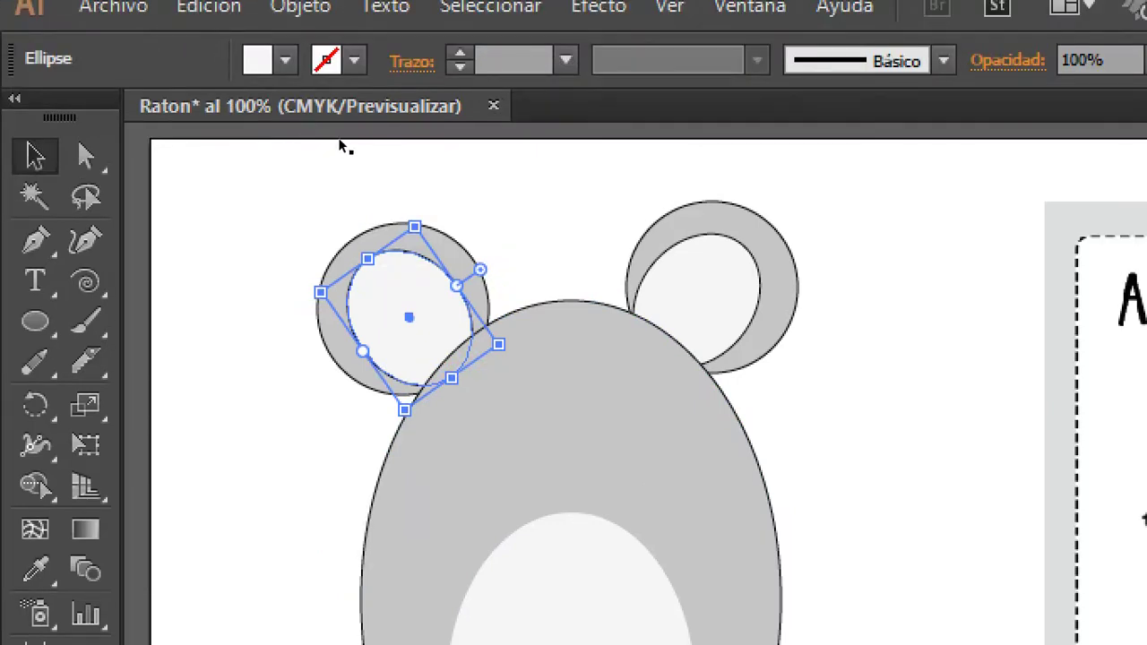
# - Set the right inner-ear ellipse's stroke to none so it matches the left one
pyautogui.click(696, 300)
pyautogui.press('Down')
pyautogui.click(431, 180)
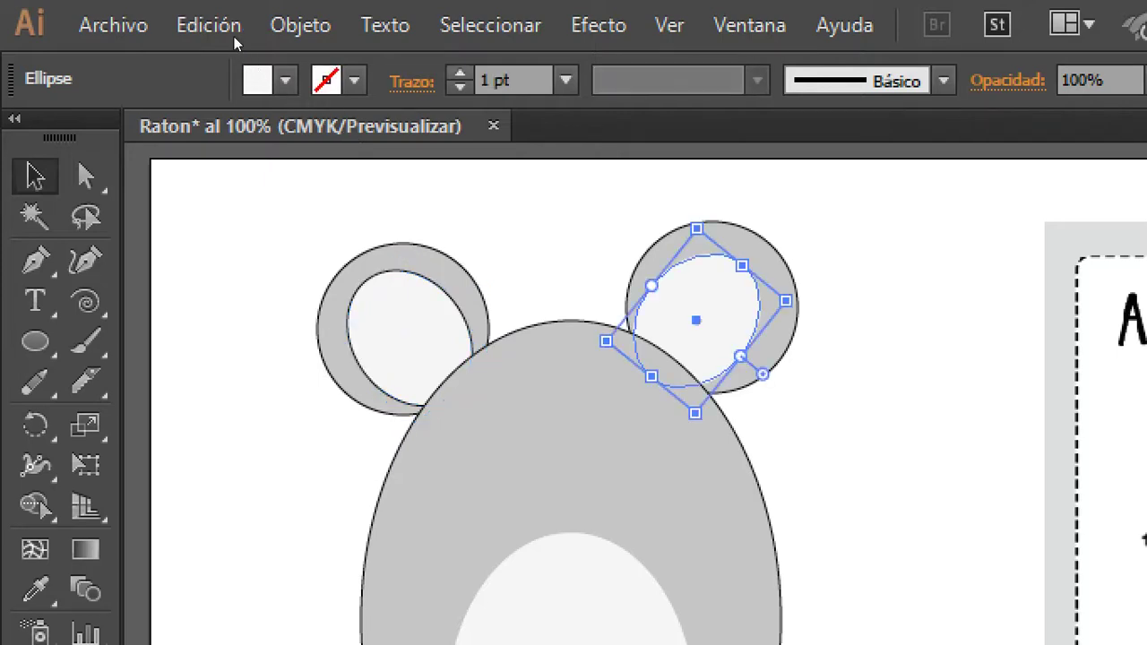
pyautogui.click(412, 187)
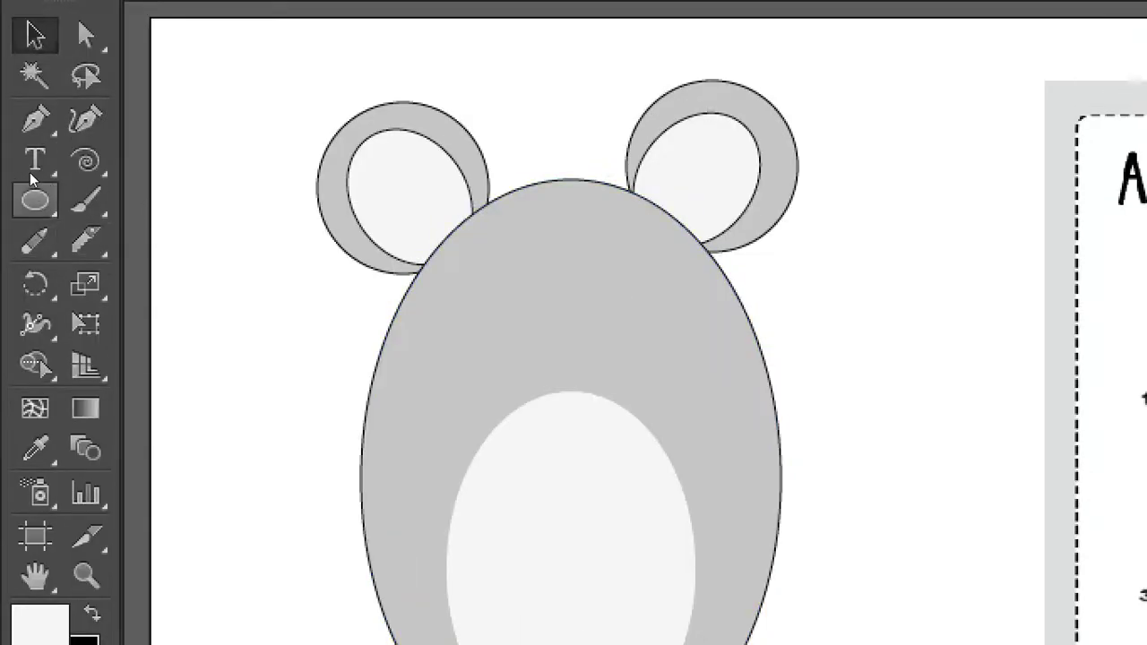
pyautogui.click(34, 199)
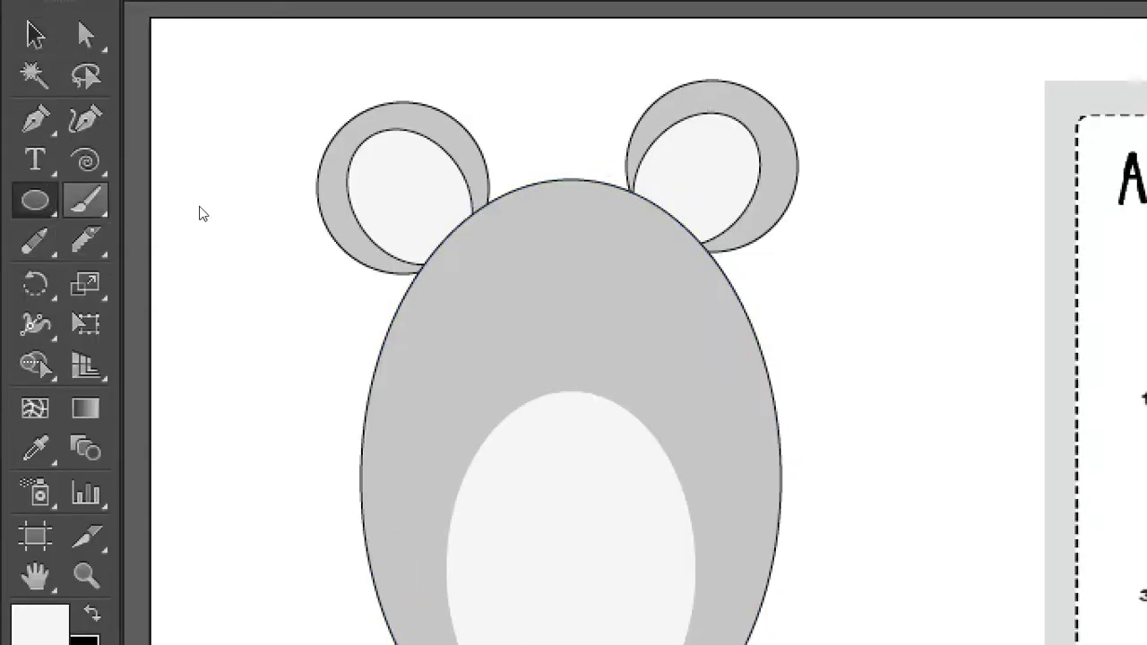
# - Draw a long flat arm ellipse beside the body, filled with 30% gray (C0 M0 Y0 K30)
pyautogui.moveTo(869, 413); pyautogui.dragTo(957, 414)
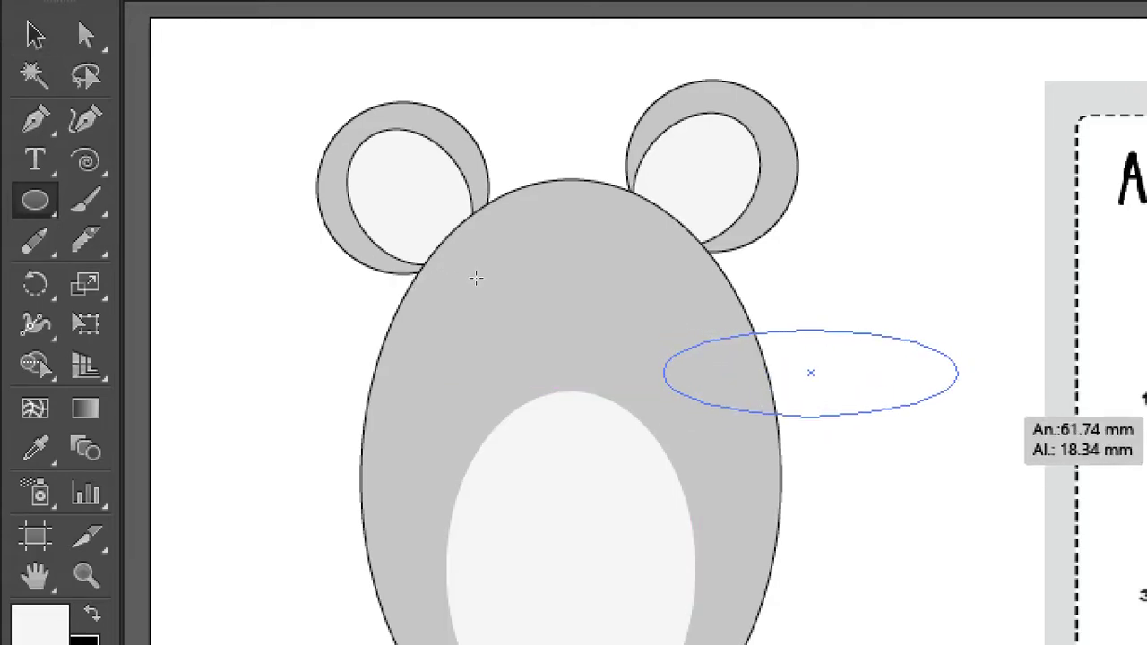
pyautogui.moveTo(957, 414); pyautogui.dragTo(952, 404)
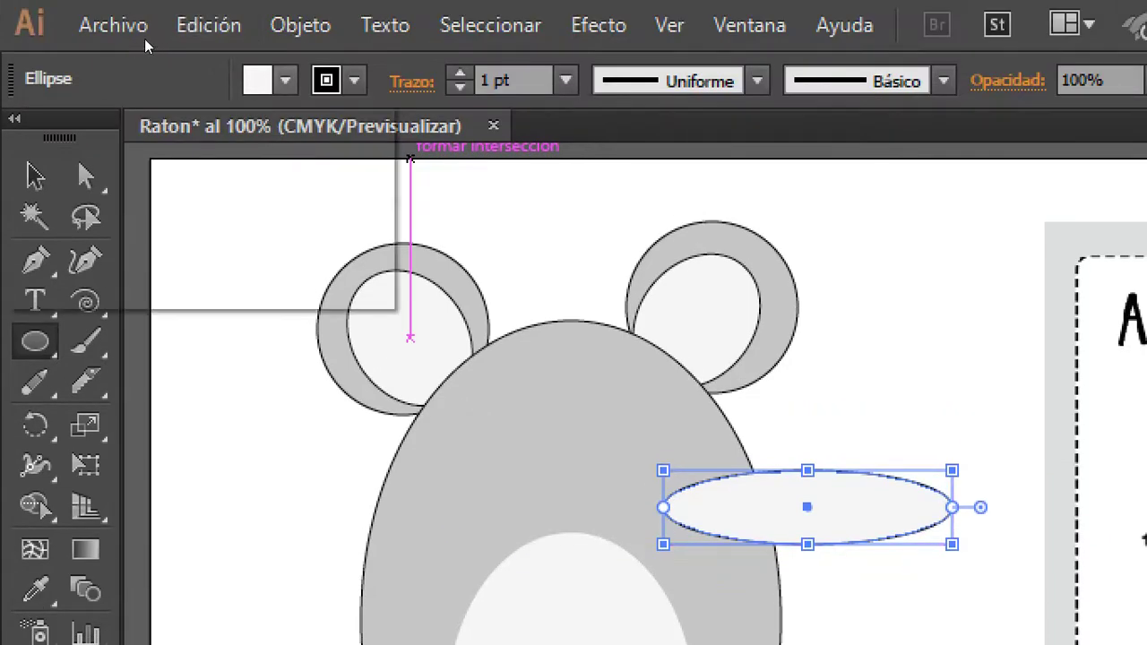
pyautogui.click(285, 81)
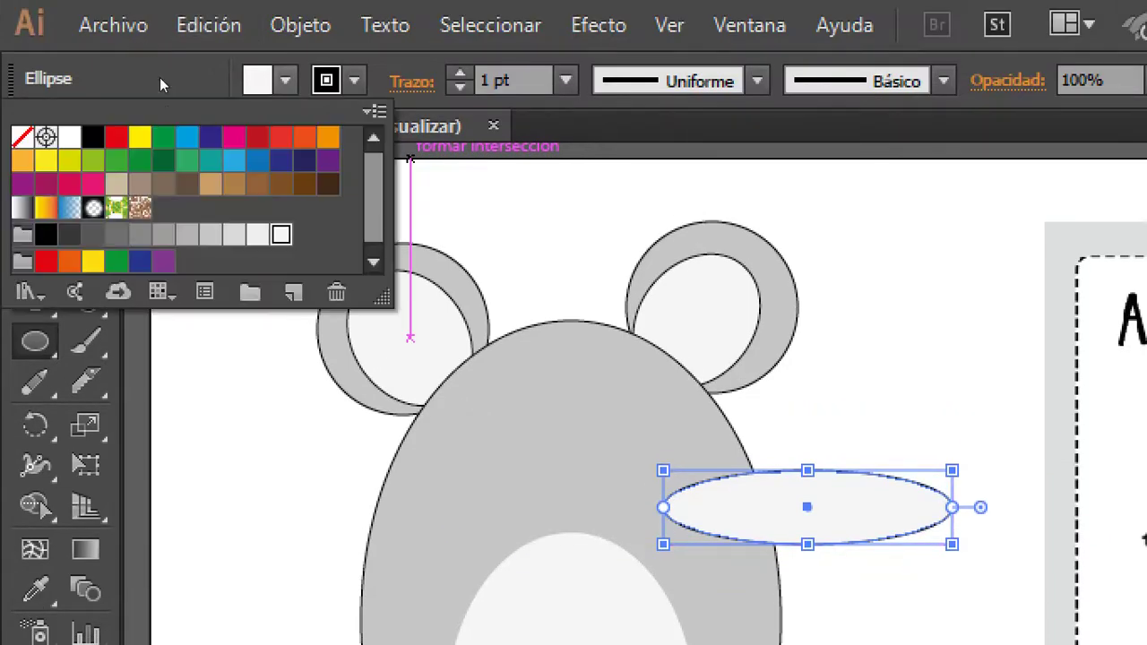
pyautogui.click(209, 235)
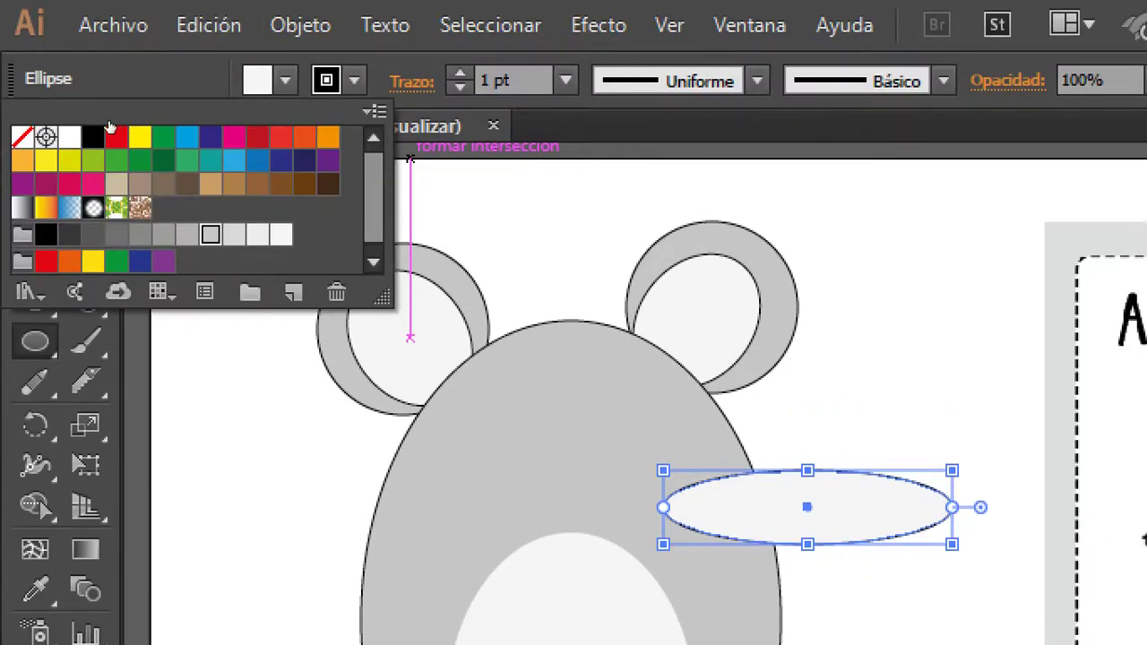
pyautogui.click(27, 89)
pyautogui.press('v')
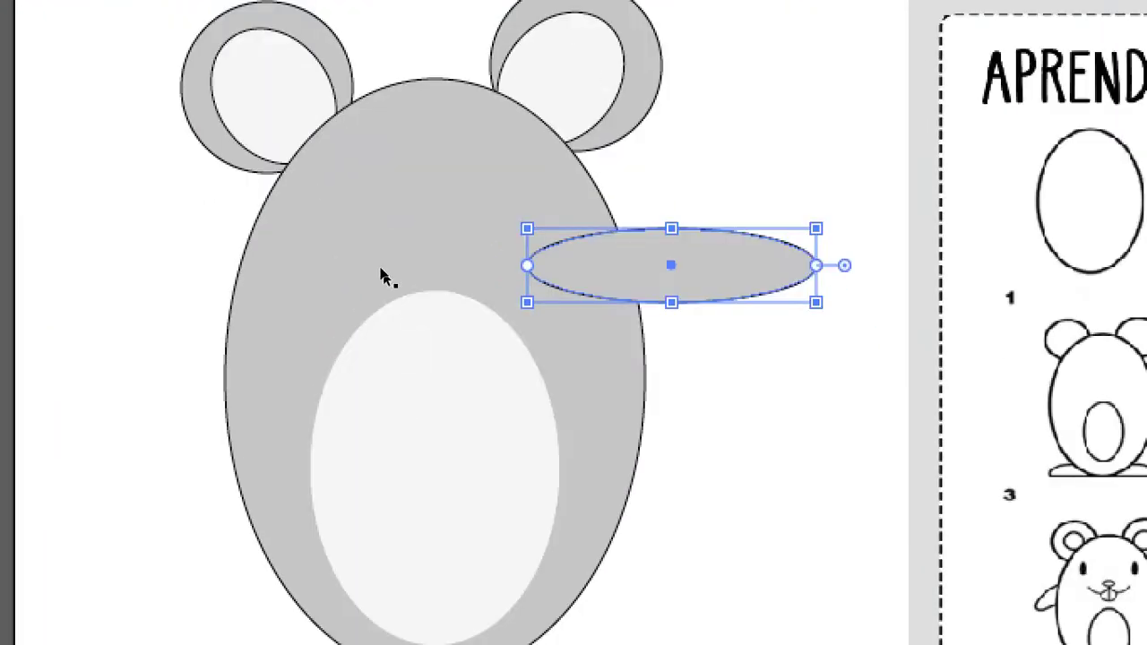
# - Send the arm behind the body, tilt it downward and scale it to about 60.68 × 19.99 mm
pyautogui.rightClick(616, 279)
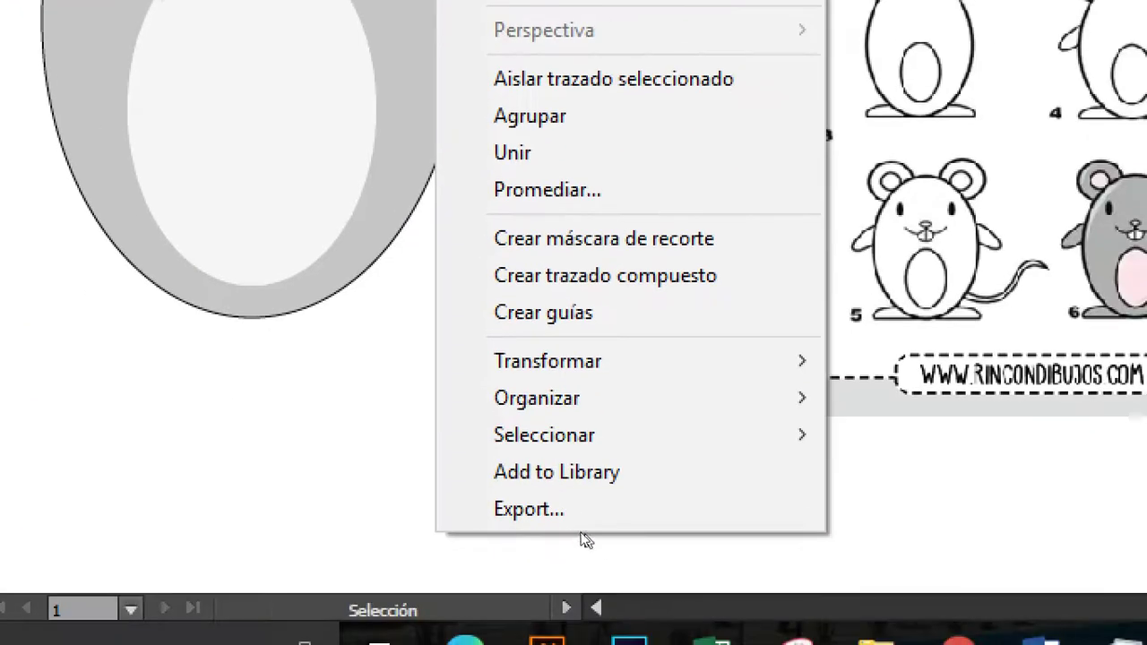
pyautogui.moveTo(536, 398)
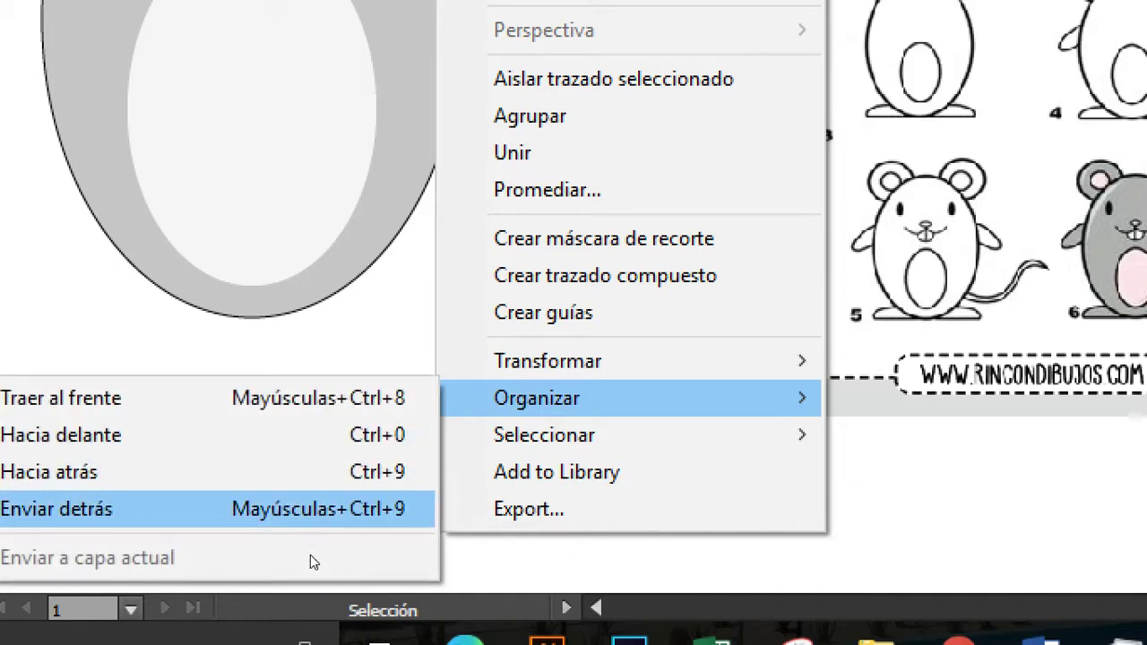
pyautogui.click(314, 509)
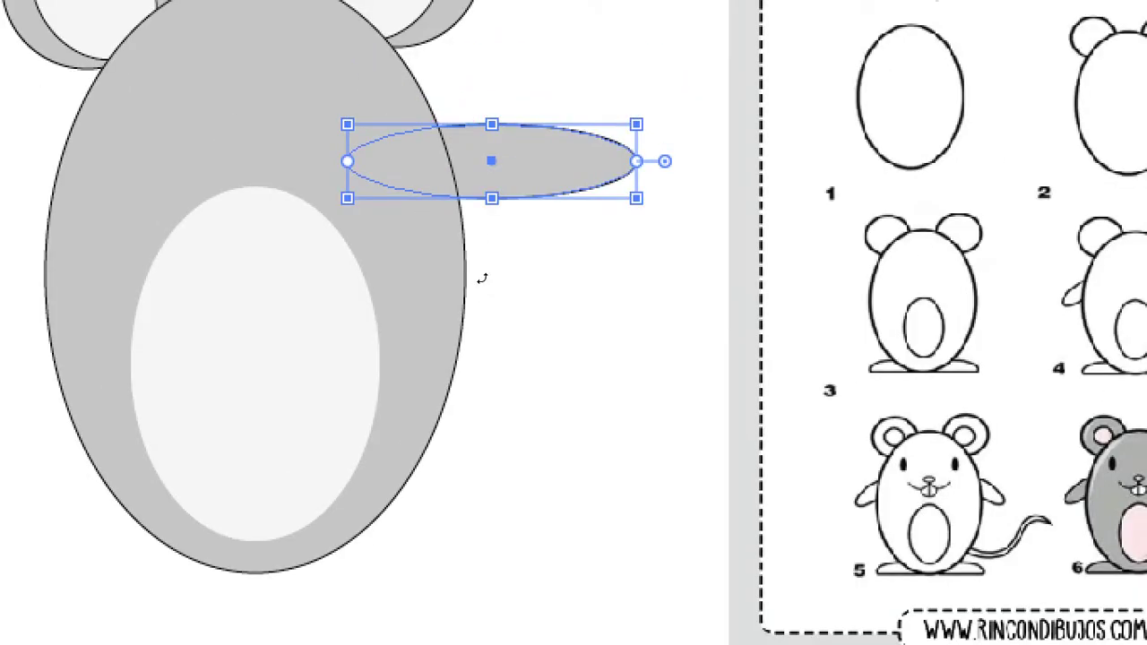
pyautogui.moveTo(484, 285)
pyautogui.mouseDown()
pyautogui.moveTo(443, 309)
pyautogui.moveTo(426, 266)
pyautogui.mouseUp()
pyautogui.moveTo(490, 161)
pyautogui.mouseDown()
pyautogui.moveTo(459, 202)
pyautogui.moveTo(442, 194)
pyautogui.mouseUp()
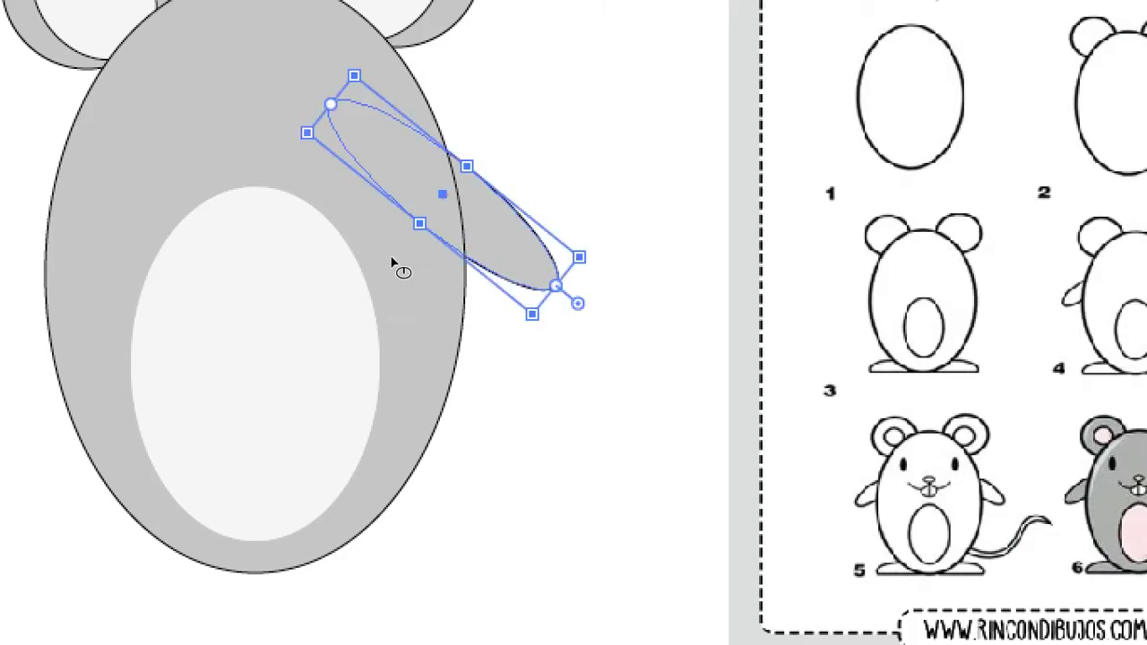
pyautogui.moveTo(467, 165); pyautogui.dragTo(482, 150)
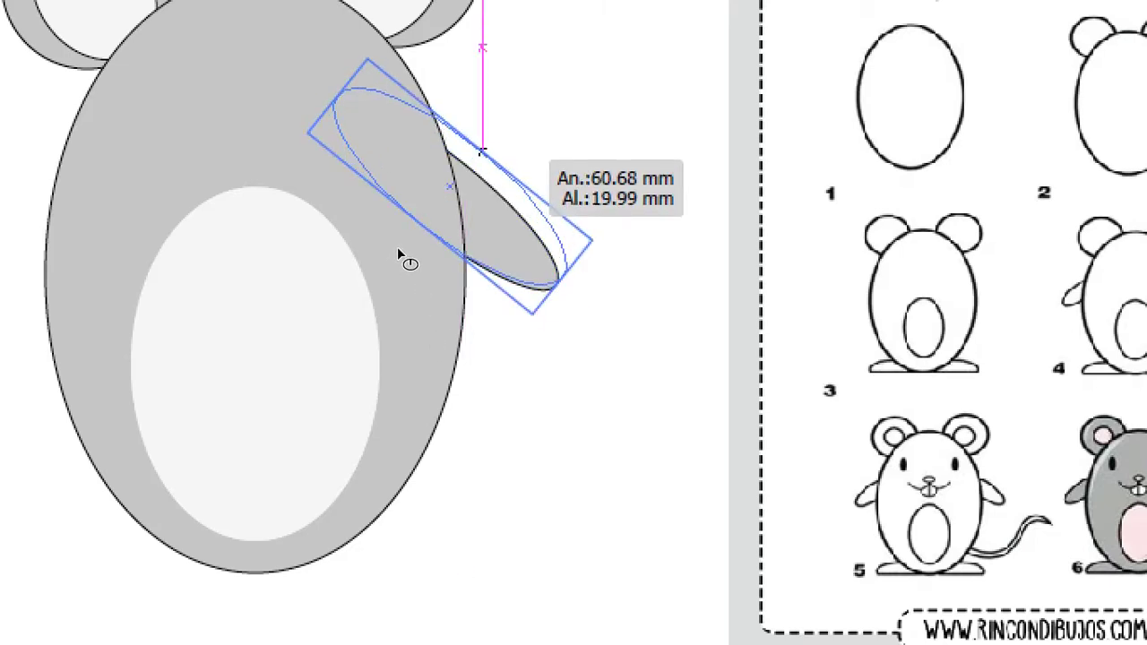
pyautogui.hotkey('ctrl', 'shift', 'a')
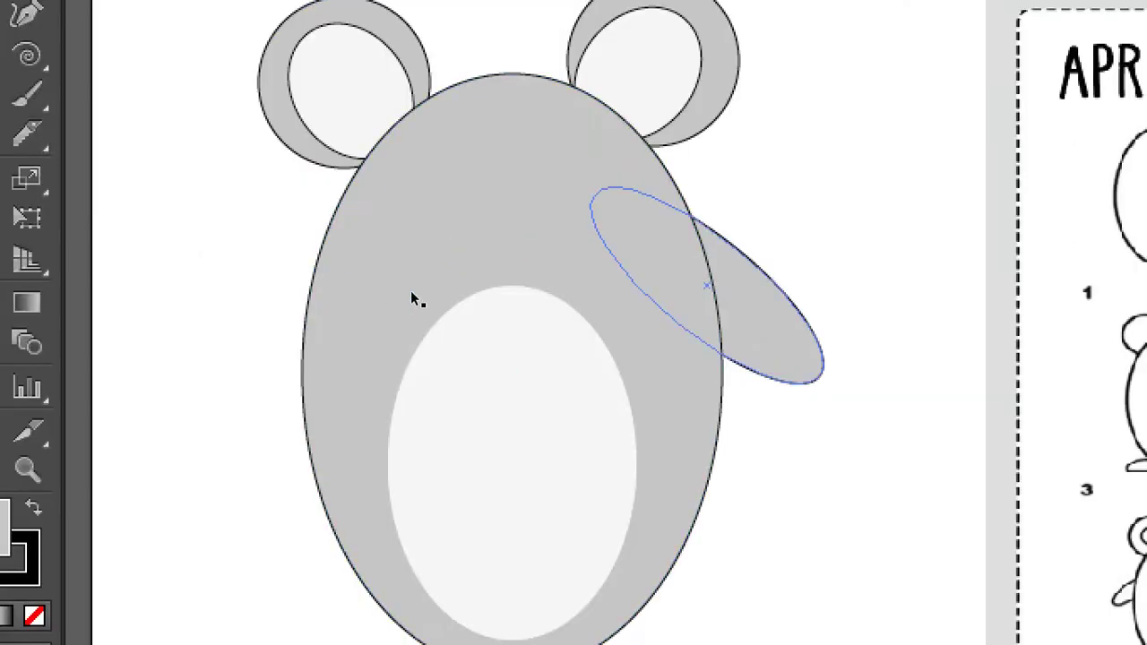
# - Alt-drag a copy of the arm to the body's left side, rotated to mirror the right arm
pyautogui.moveTo(412, 293); pyautogui.dragTo(215, 309)
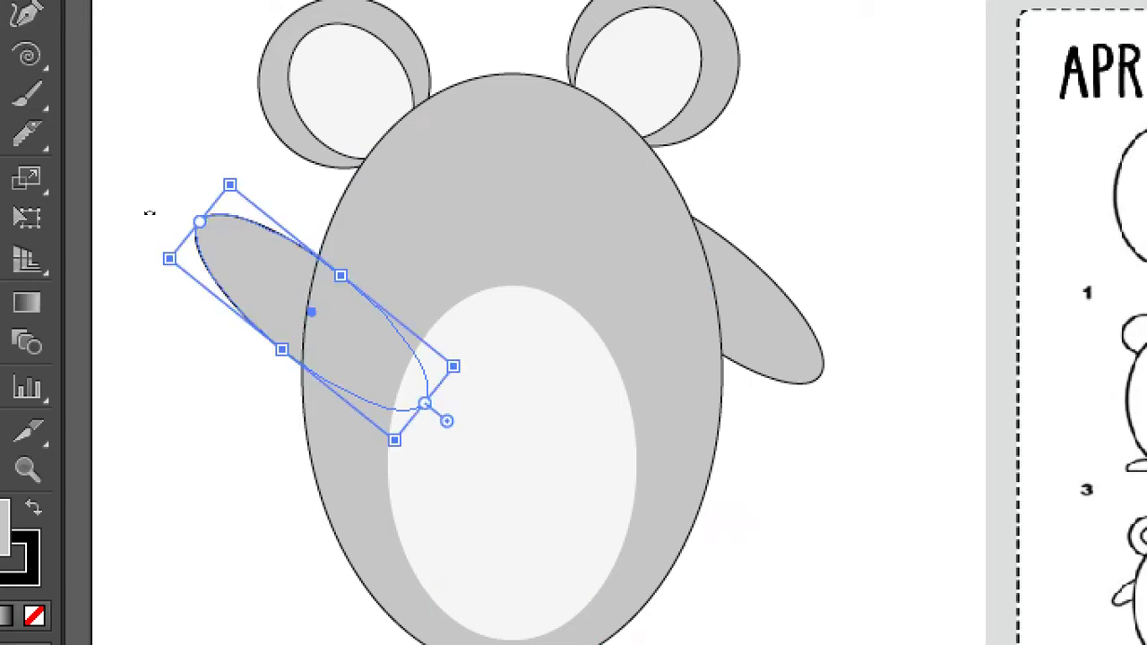
pyautogui.moveTo(152, 212); pyautogui.dragTo(92, 286)
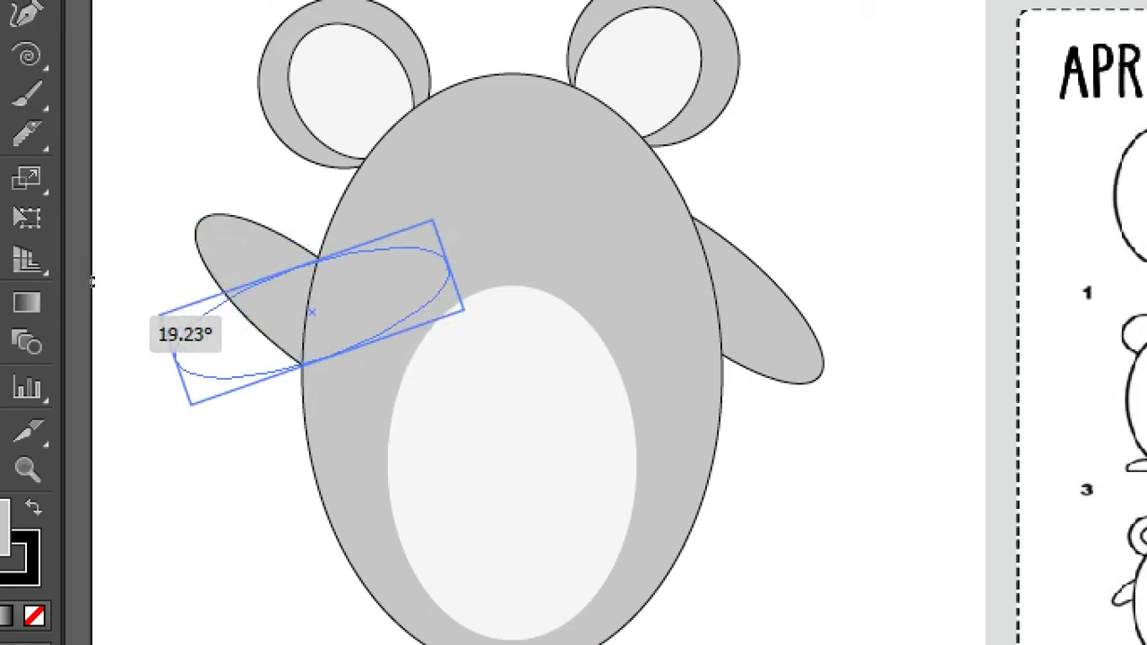
pyautogui.moveTo(92, 286); pyautogui.dragTo(120, 358)
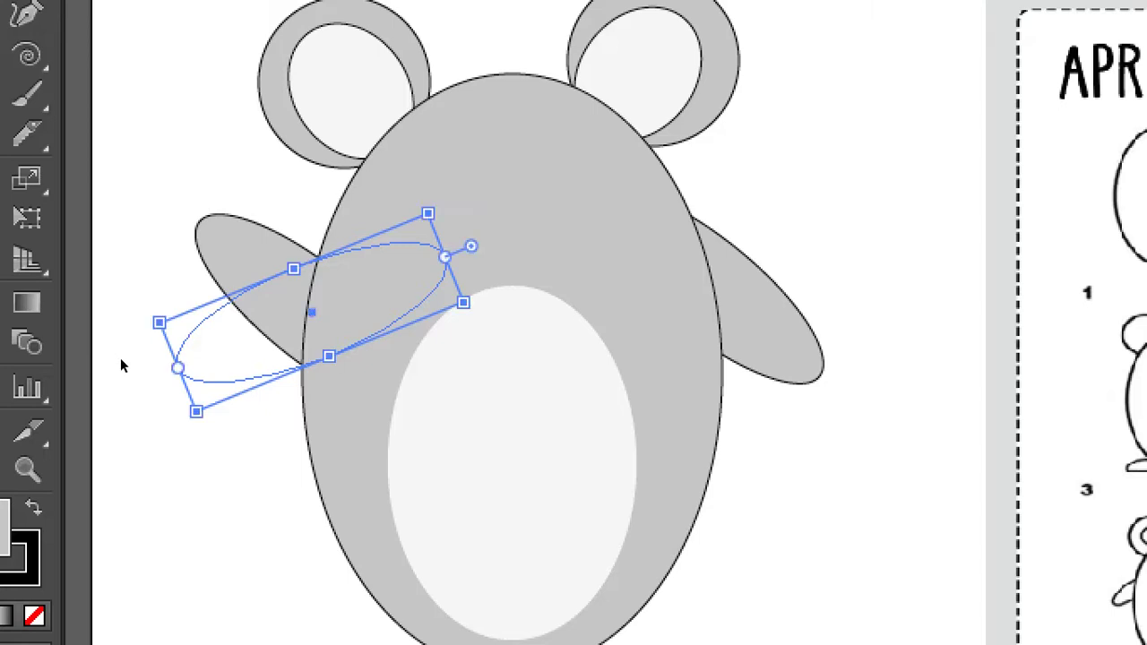
pyautogui.click(146, 305)
pyautogui.moveTo(146, 306); pyautogui.dragTo(155, 289)
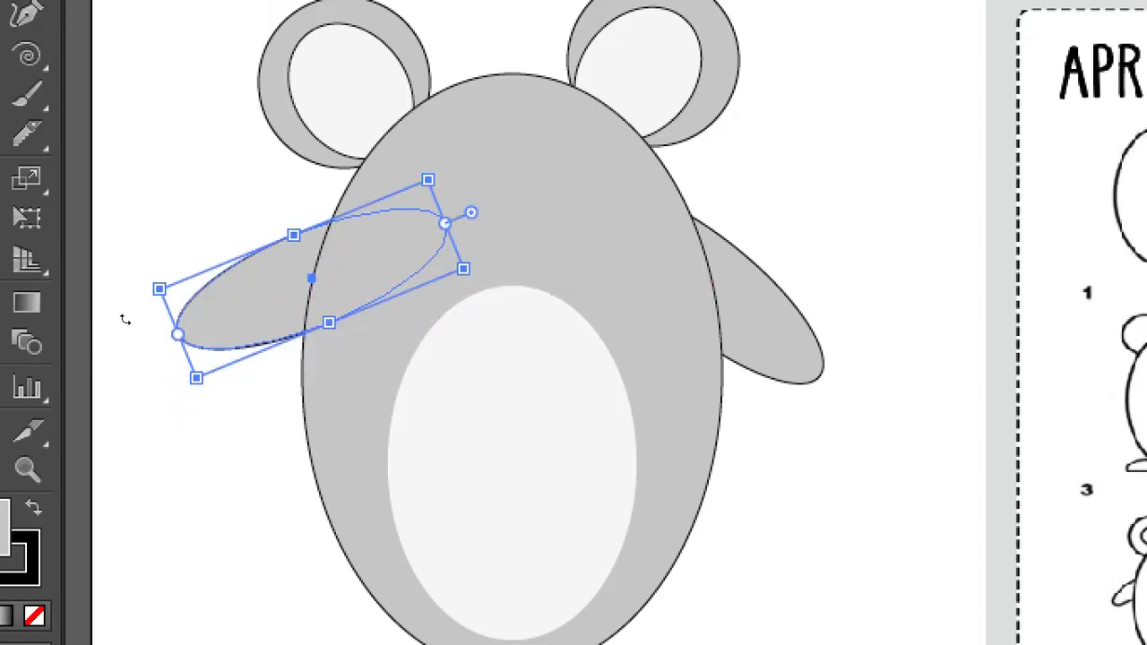
pyautogui.moveTo(133, 323); pyautogui.dragTo(169, 307)
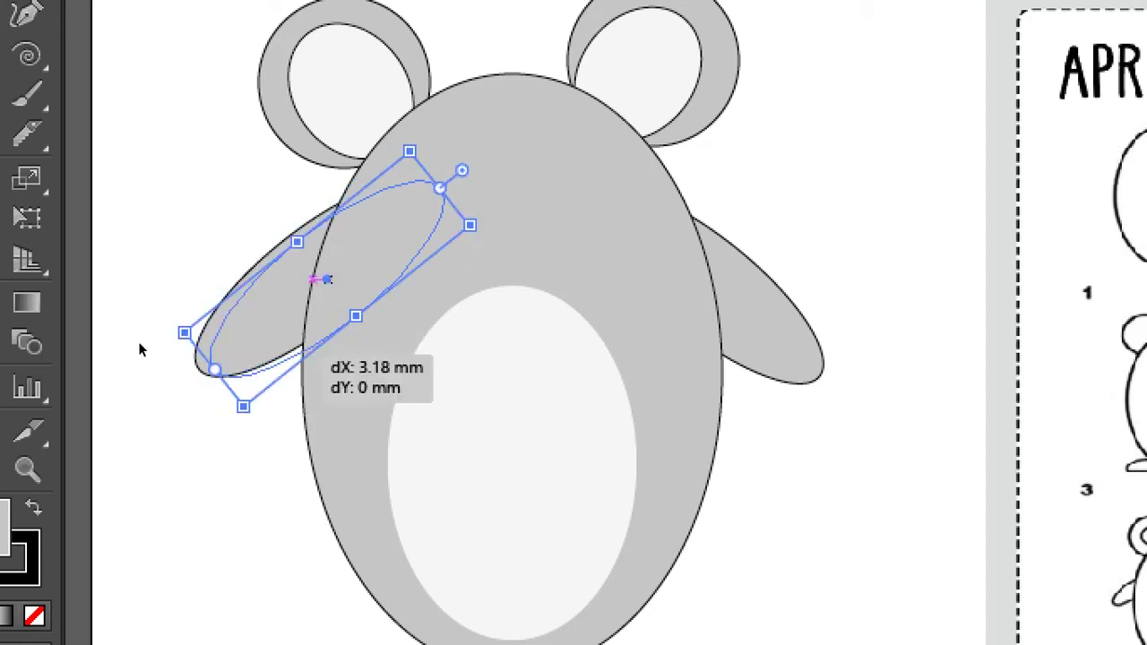
pyautogui.click(138, 341)
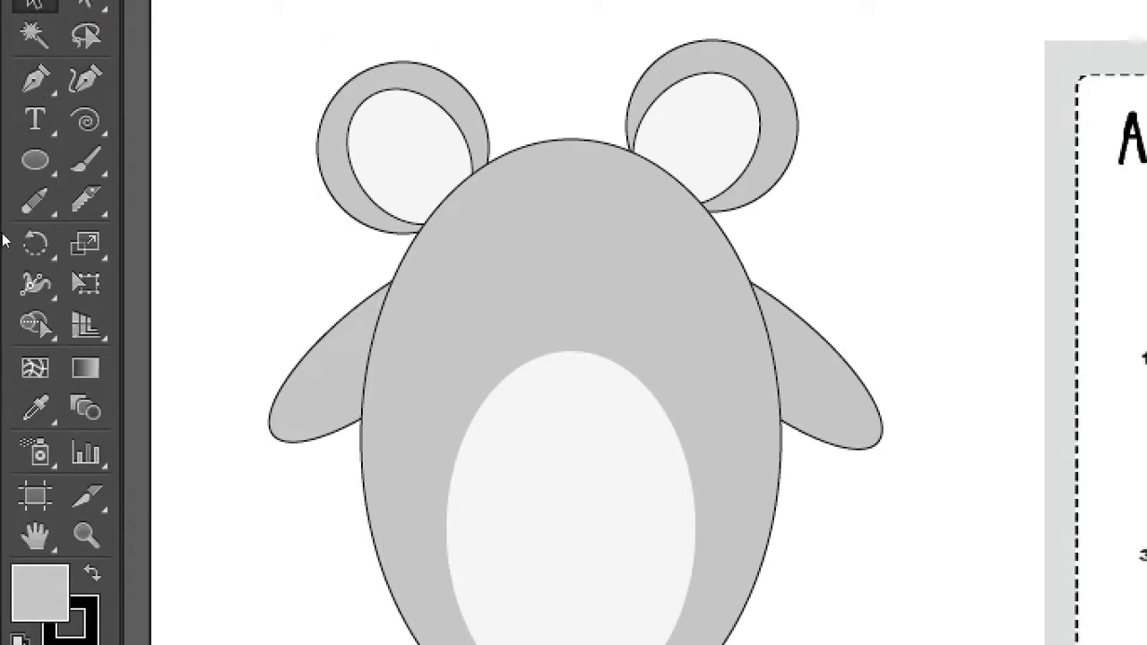
# - Draw a foot ellipse below the mouse, cover its lower half with a wide rectangle, and select both
pyautogui.click(35, 159)
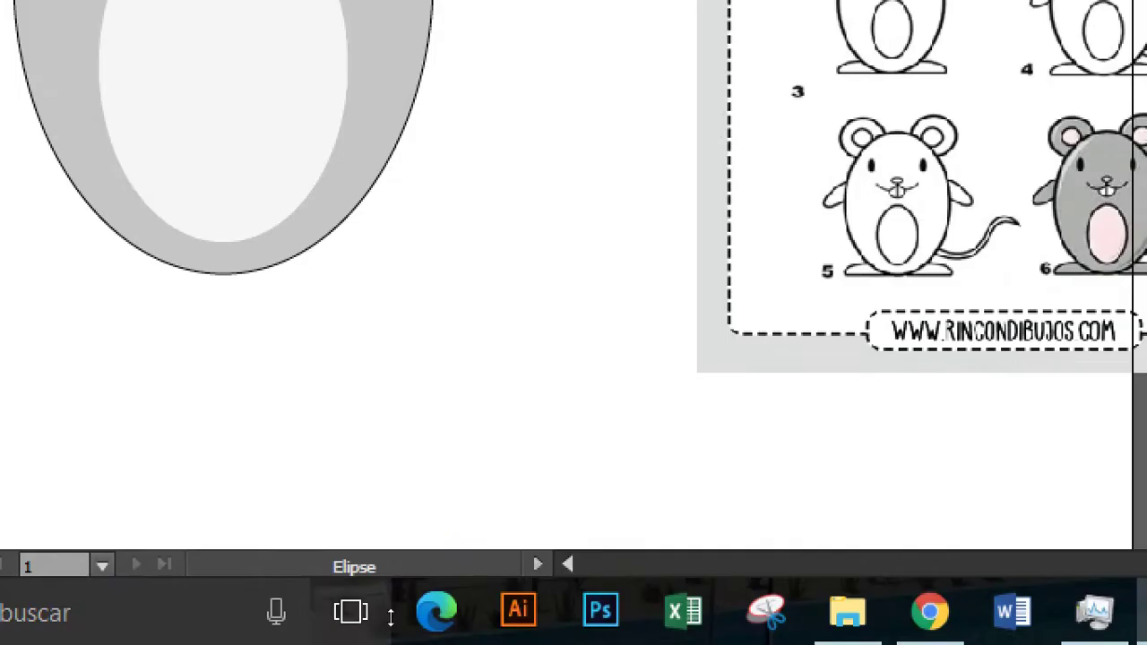
pyautogui.moveTo(290, 319)
pyautogui.mouseDown()
pyautogui.moveTo(364, 422)
pyautogui.moveTo(528, 485)
pyautogui.mouseUp()
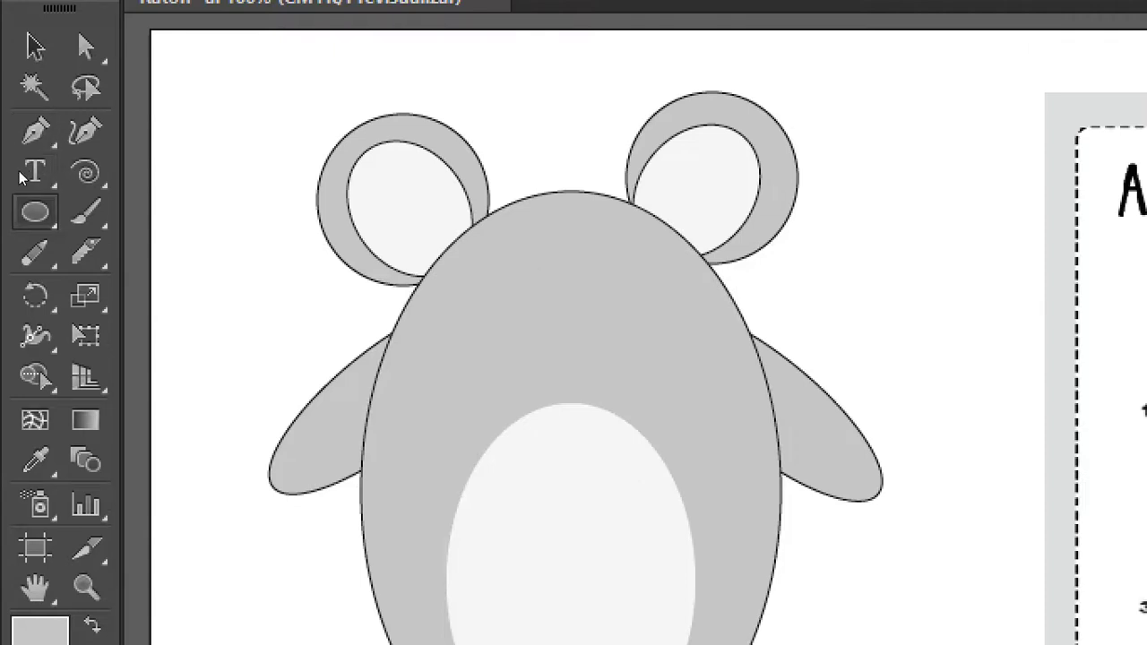
pyautogui.moveTo(34, 211); pyautogui.dragTo(179, 207)
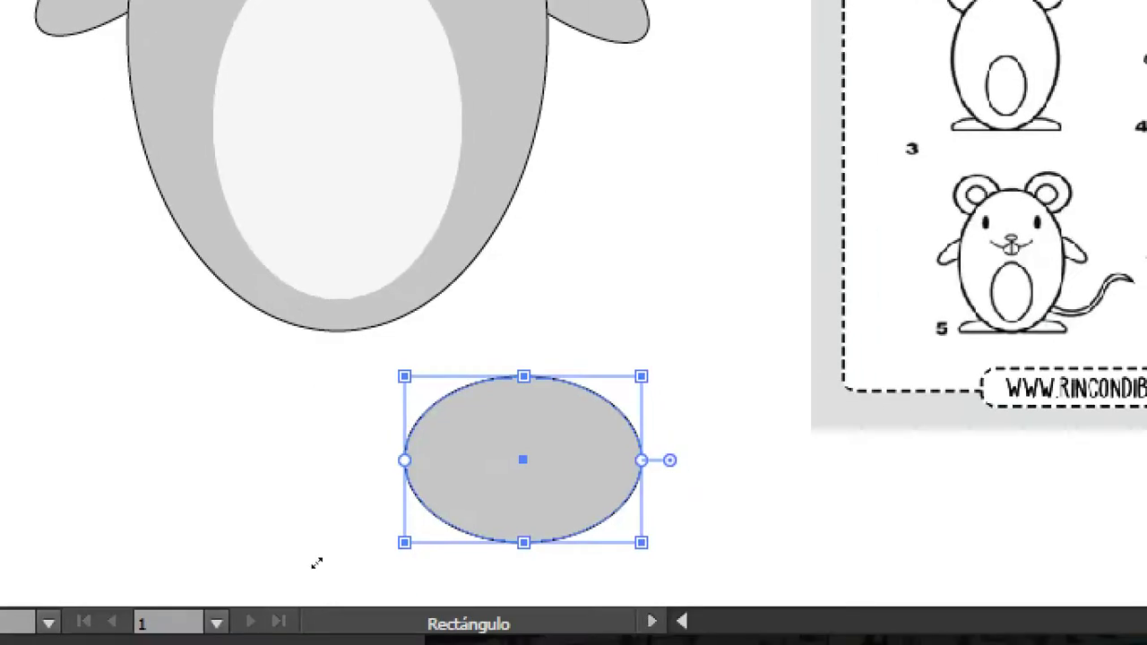
pyautogui.moveTo(355, 471); pyautogui.dragTo(394, 534)
pyautogui.moveTo(338, 559); pyautogui.dragTo(471, 573)
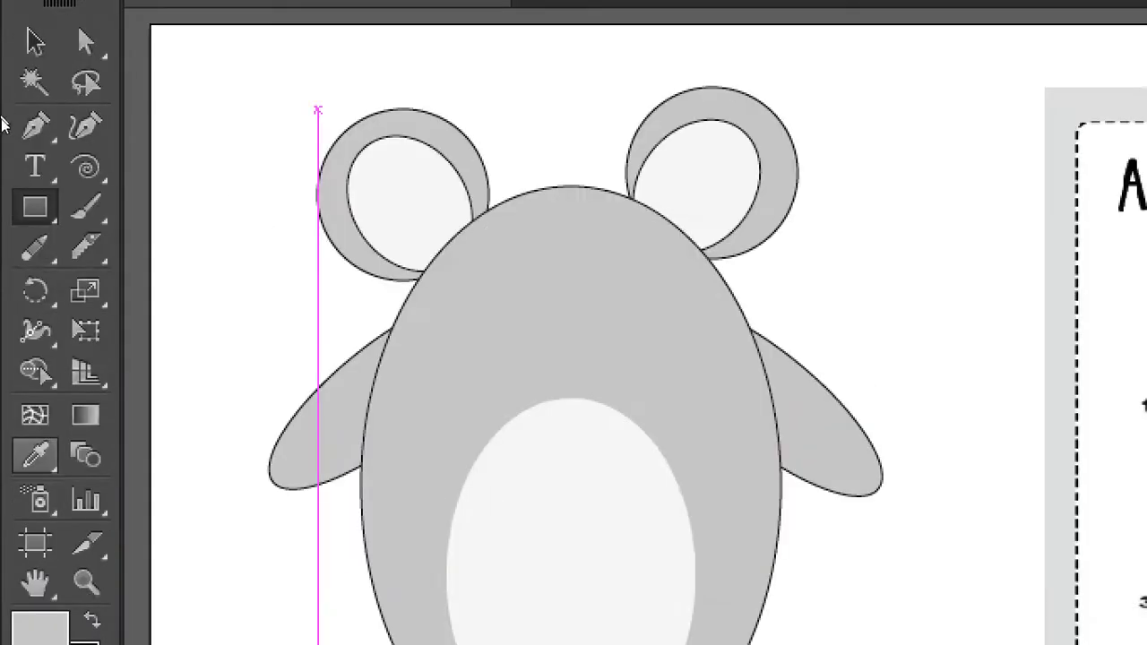
pyautogui.click(35, 41)
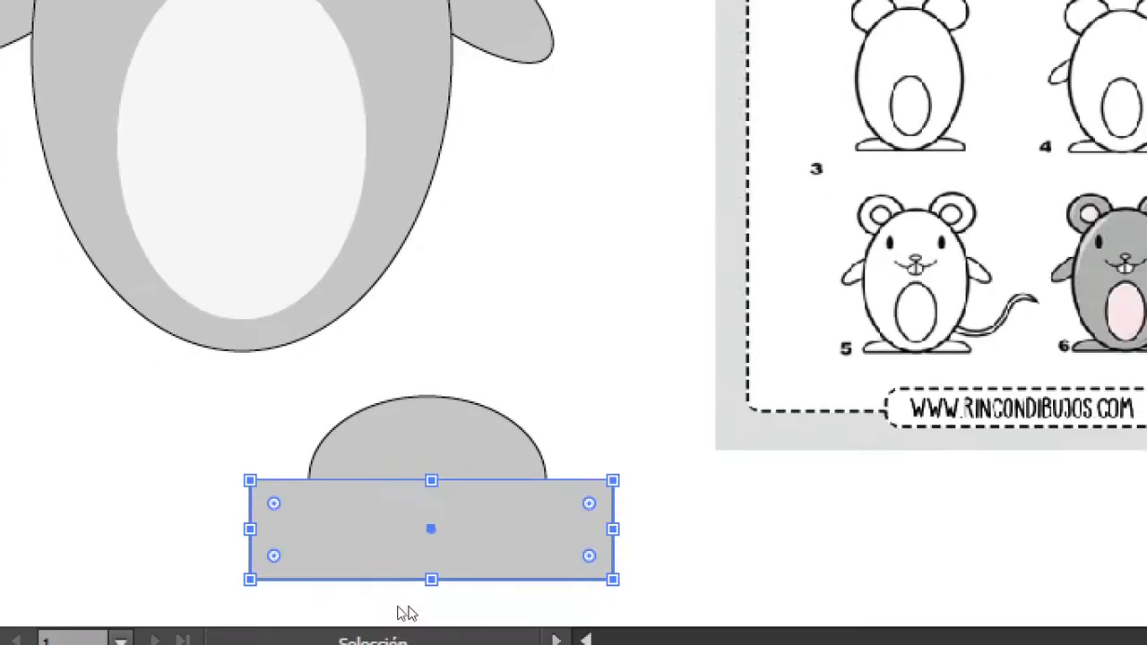
pyautogui.moveTo(235, 408); pyautogui.dragTo(385, 488)
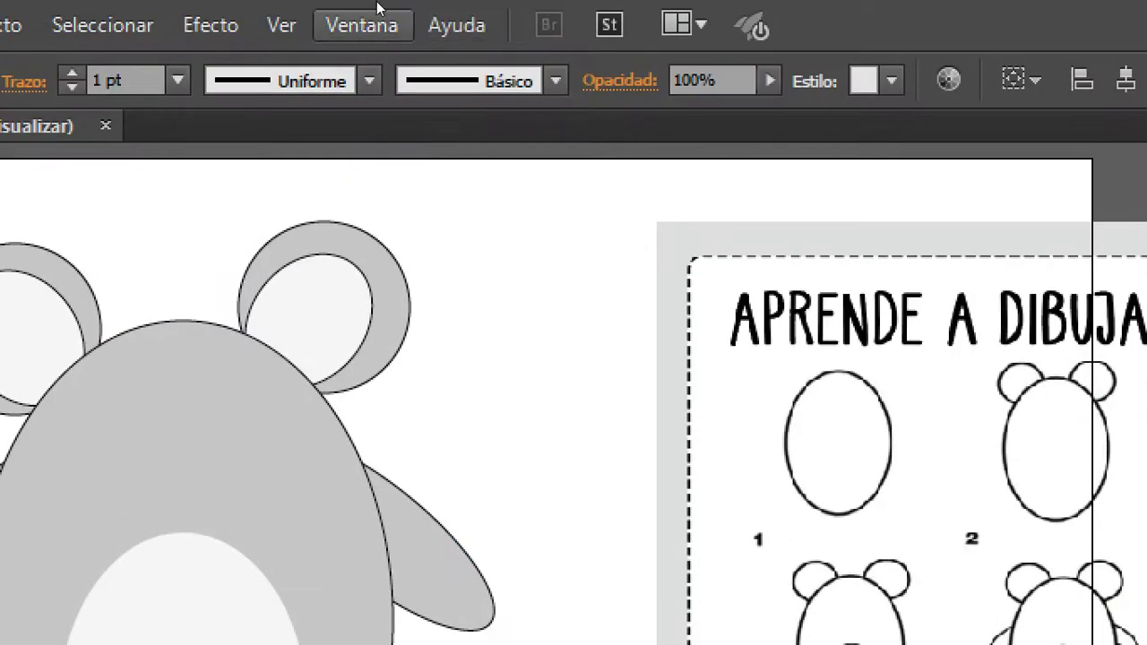
pyautogui.click(377, 7)
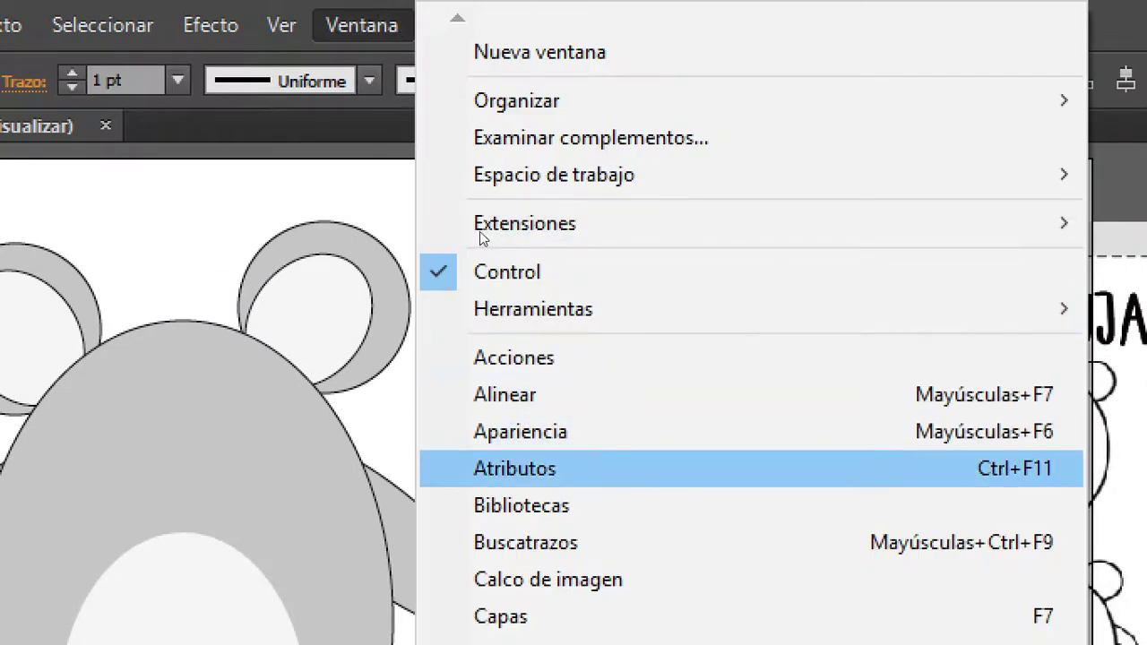
# - Cut the rectangle from the ellipse with Pathfinder (Buscatrazos), leaving a half-ellipse foot
pyautogui.press('Down')
pyautogui.press('Return')
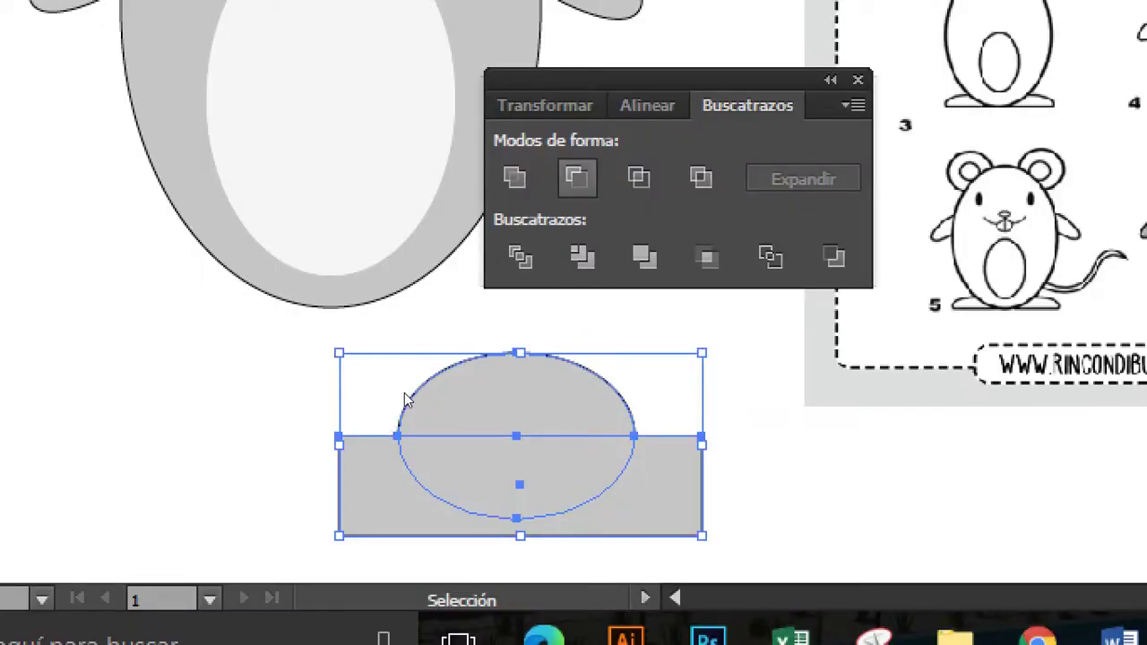
pyautogui.click(576, 176)
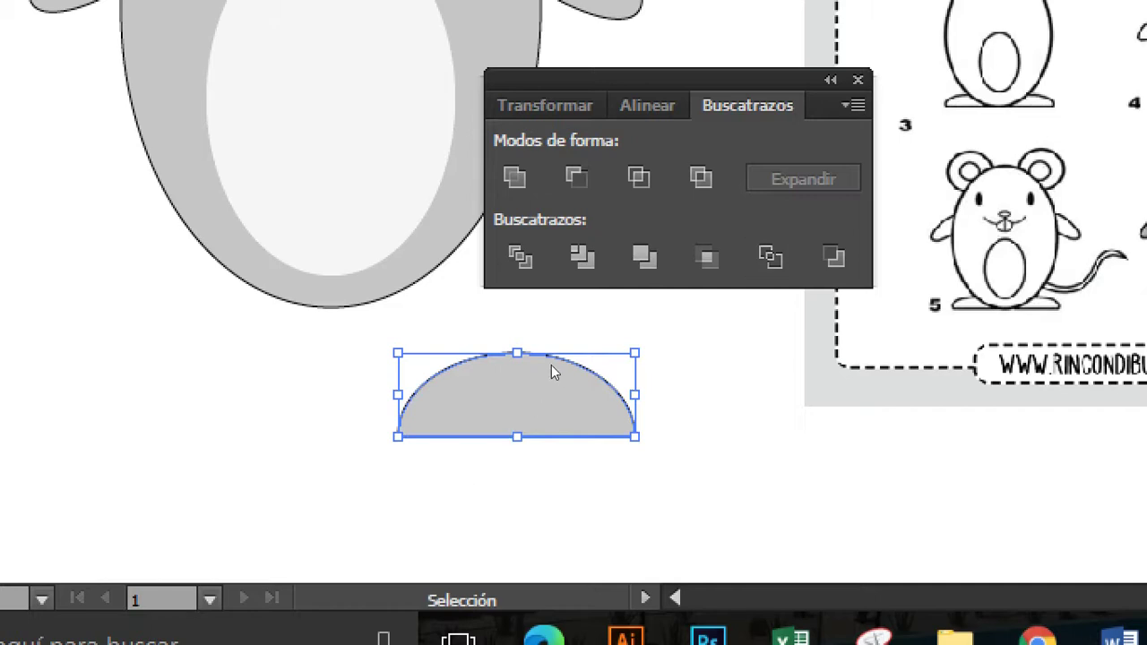
pyautogui.hotkey('ctrl', 'shift', 'F9')
# - Send the half-ellipse foot behind the body's lower right edge and flatten it slightly
pyautogui.moveTo(517, 392); pyautogui.dragTo(457, 257)
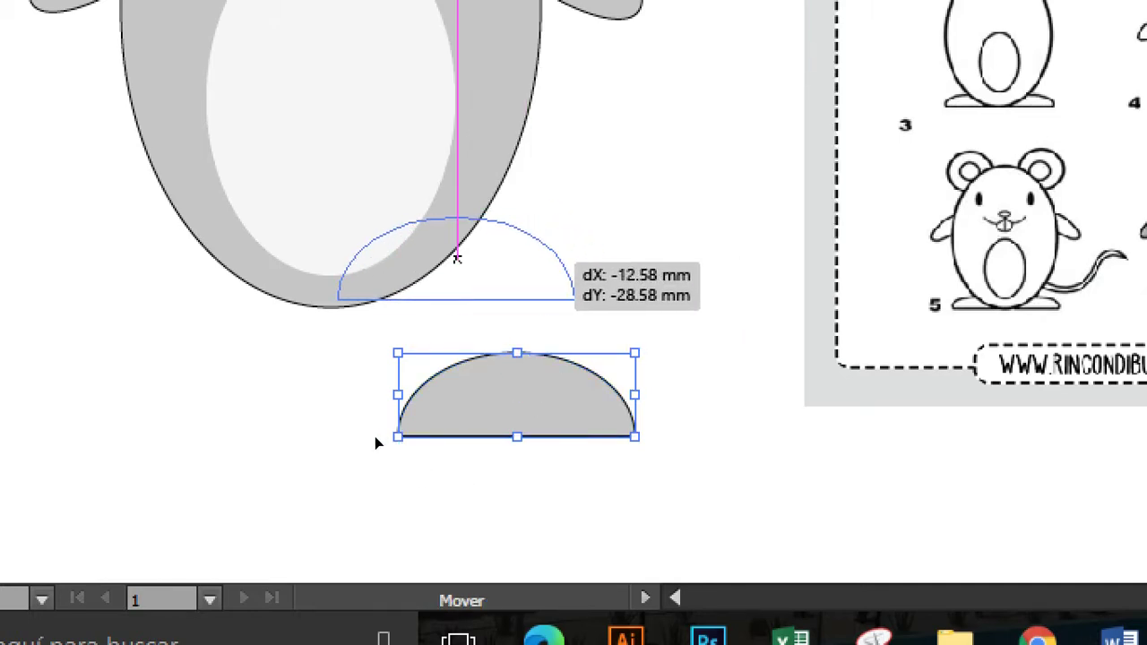
pyautogui.moveTo(457, 257); pyautogui.dragTo(456, 262)
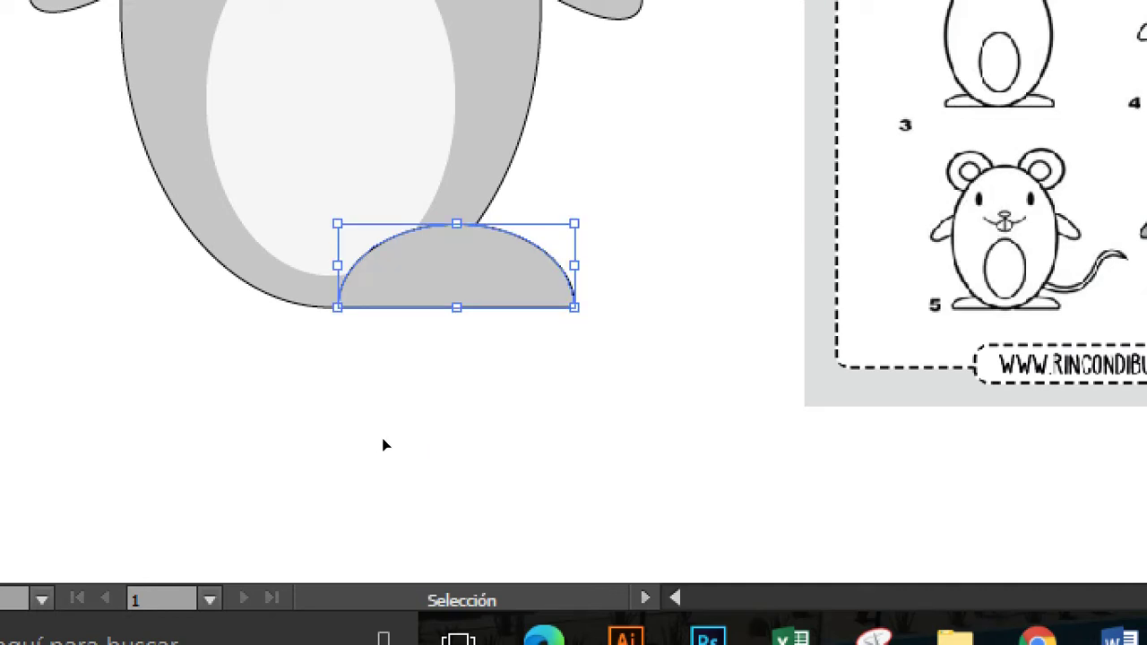
pyautogui.rightClick(384, 445)
pyautogui.moveTo(627, 133)
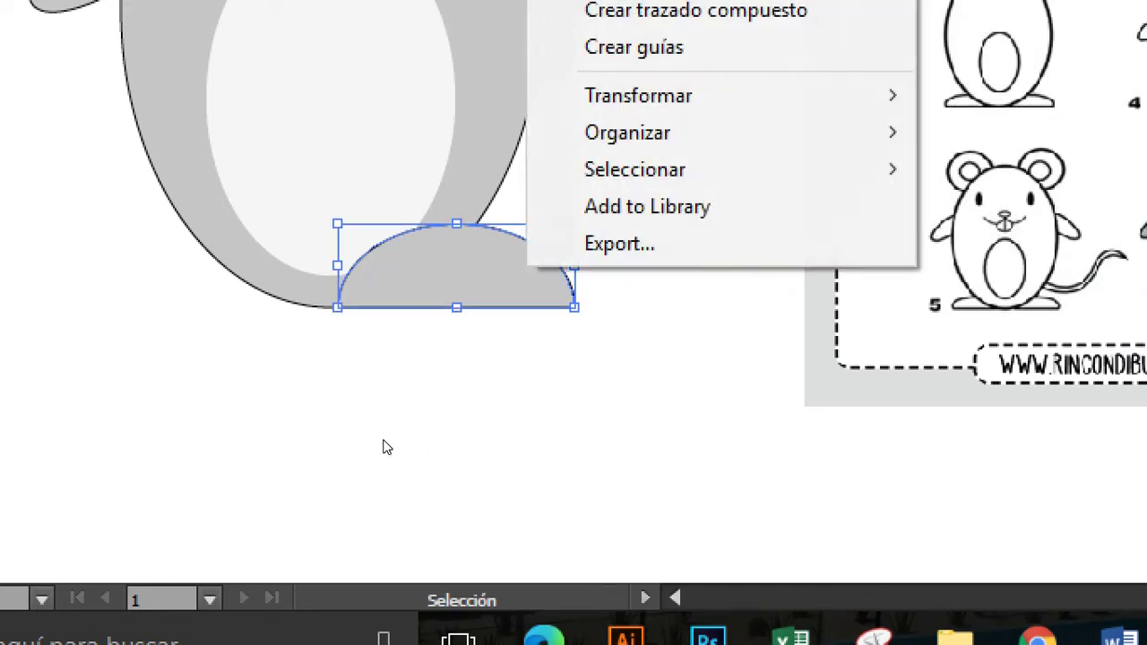
pyautogui.press('Down')
pyautogui.press('Down')
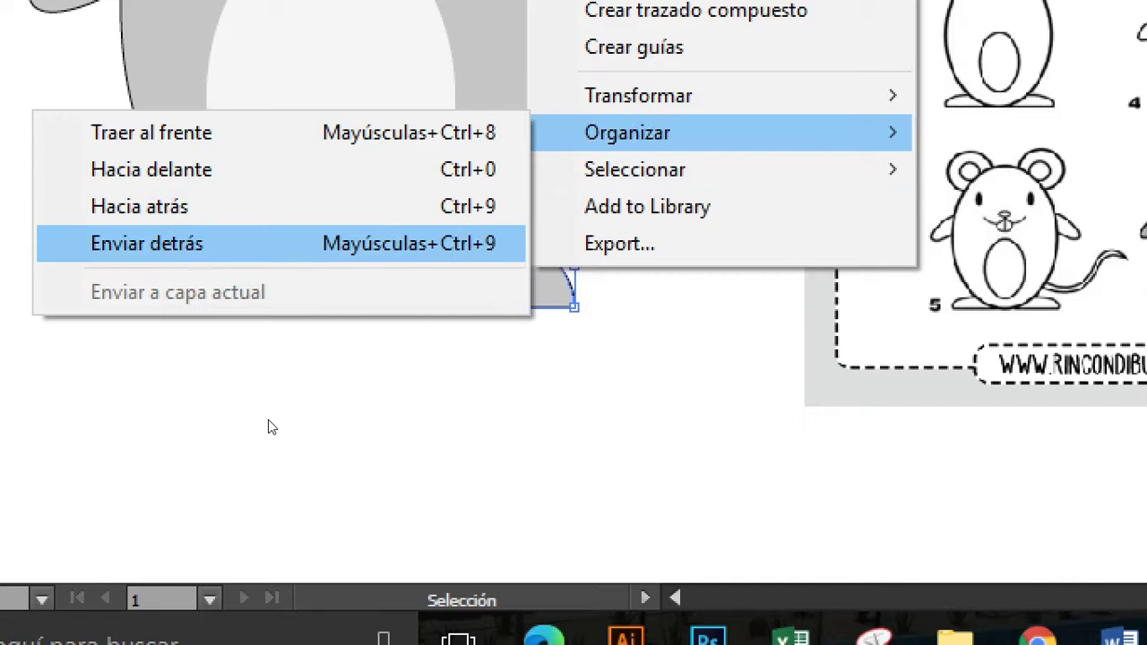
pyautogui.press('Return')
pyautogui.moveTo(457, 265); pyautogui.dragTo(488, 265)
pyautogui.moveTo(486, 224)
pyautogui.mouseDown()
pyautogui.moveTo(472, 269)
pyautogui.moveTo(442, 269)
pyautogui.mouseUp()
pyautogui.click(394, 473)
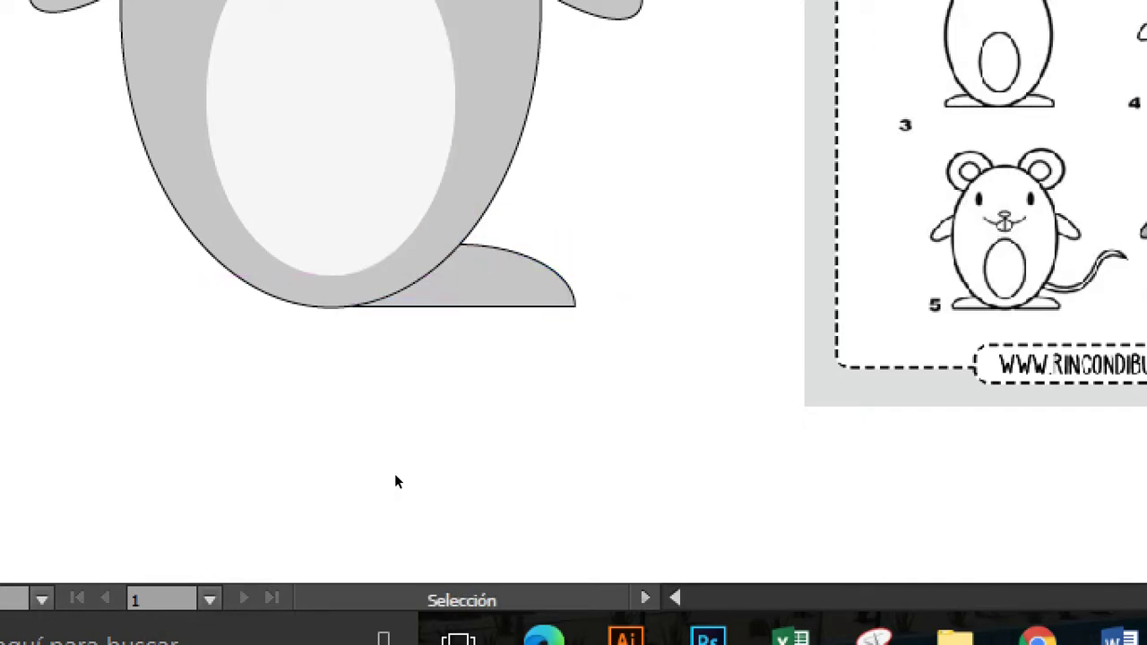
# - Alt-drag a copy of the foot to the left side as the second foot
pyautogui.moveTo(374, 457); pyautogui.dragTo(267, 459)
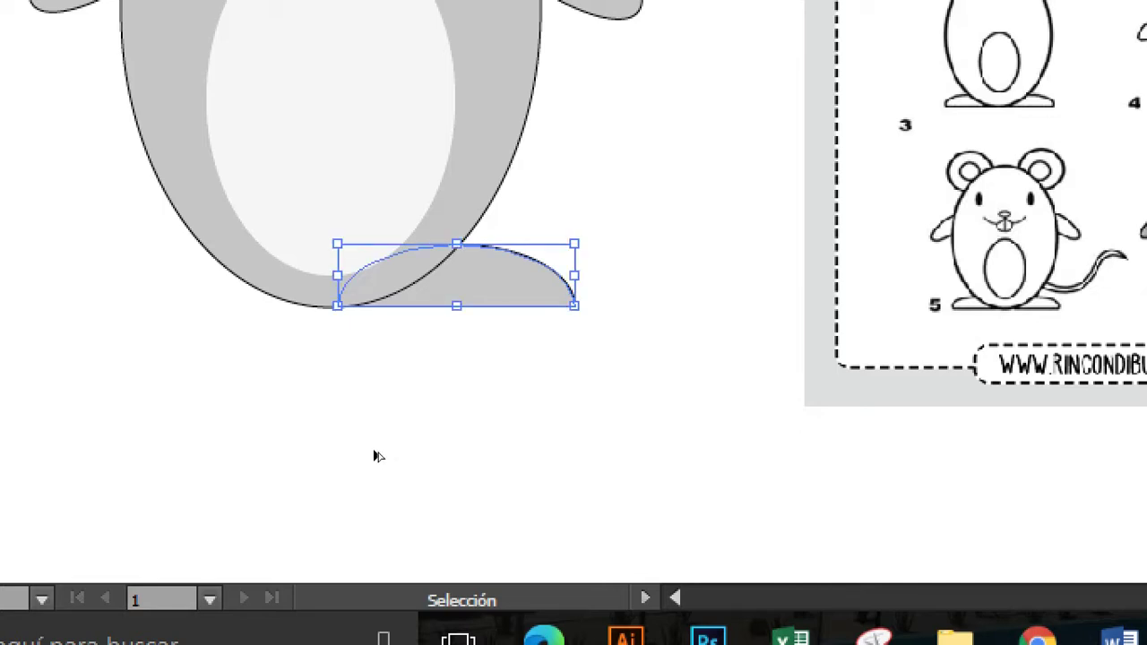
pyautogui.moveTo(266, 458)
pyautogui.mouseDown()
pyautogui.moveTo(299, 474)
pyautogui.moveTo(256, 503)
pyautogui.mouseUp()
pyautogui.click(275, 470)
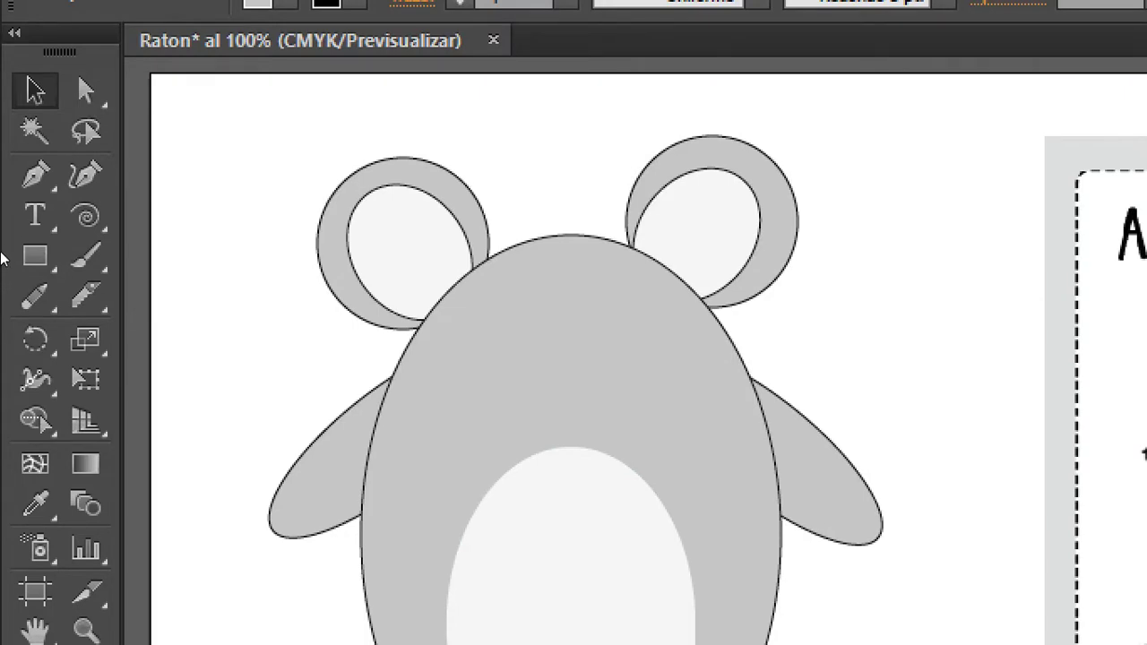
# - Draw a small narrow 7.76 × 15.52 mm ellipse on the head for an eye
pyautogui.click(35, 256)
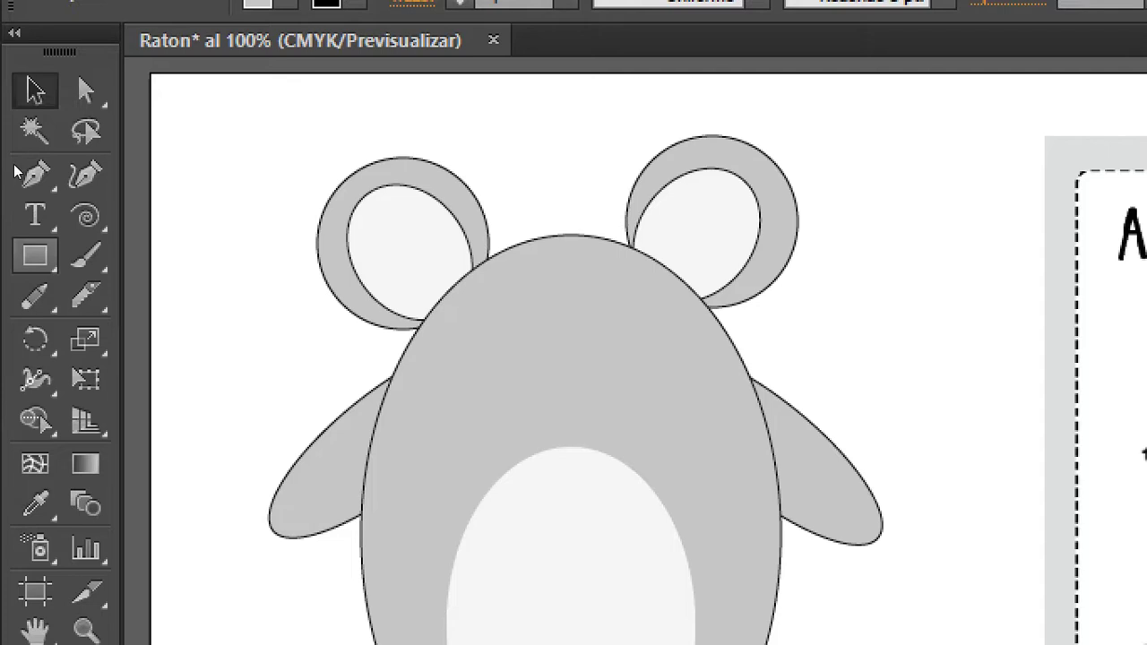
pyautogui.moveTo(34, 257); pyautogui.dragTo(126, 335)
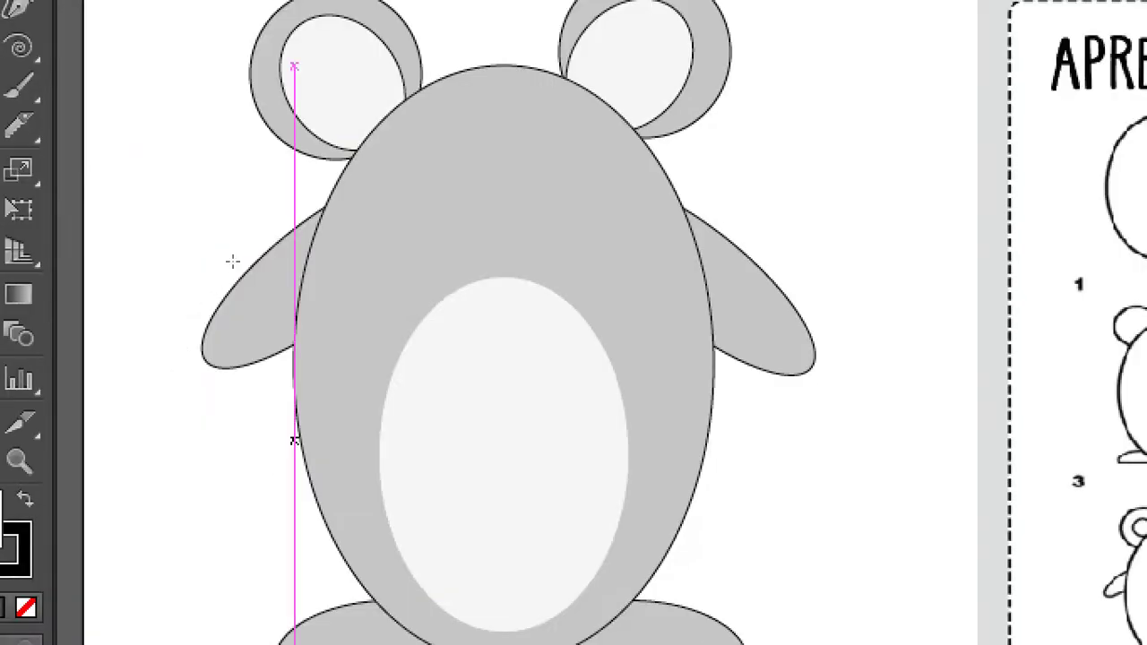
pyautogui.moveTo(422, 161); pyautogui.dragTo(458, 235)
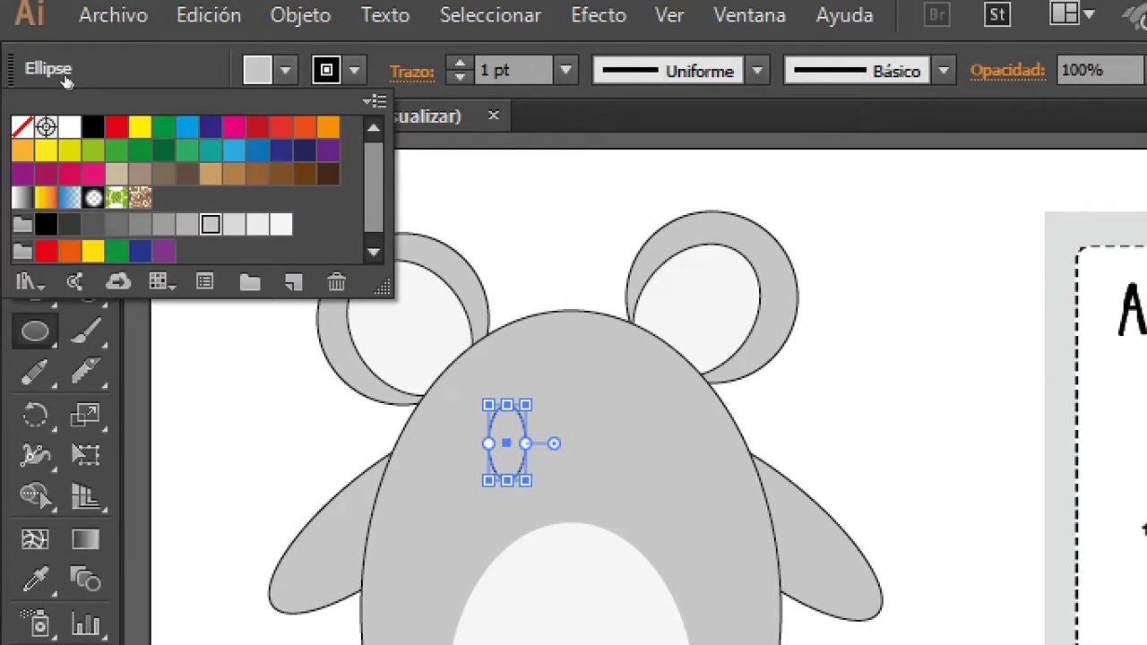
# - Fill the eye ellipse with black, shrink it, and move it higher on the head
pyautogui.click(93, 126)
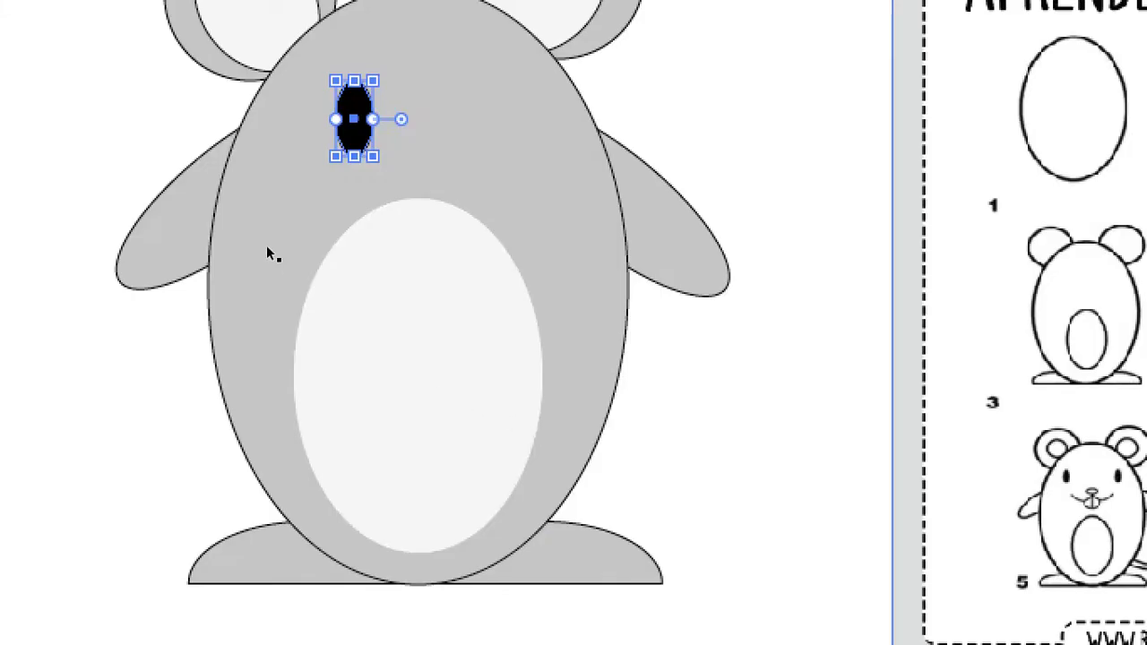
pyautogui.moveTo(373, 156); pyautogui.dragTo(370, 140)
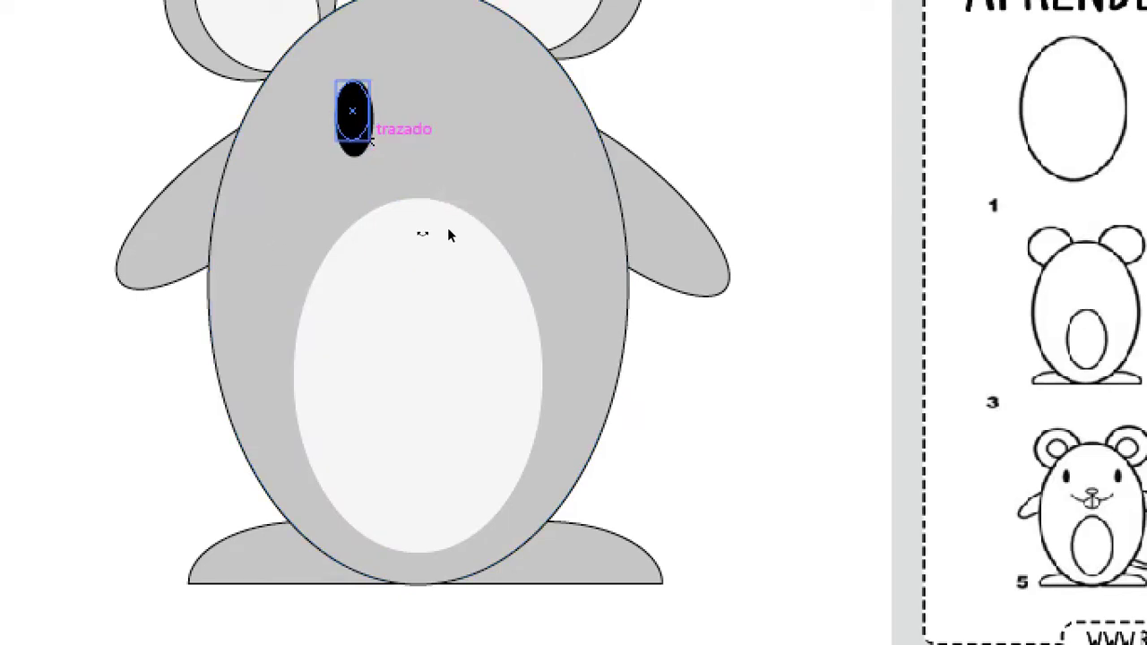
pyautogui.press('Escape')
pyautogui.scroll(2, 377, 179)
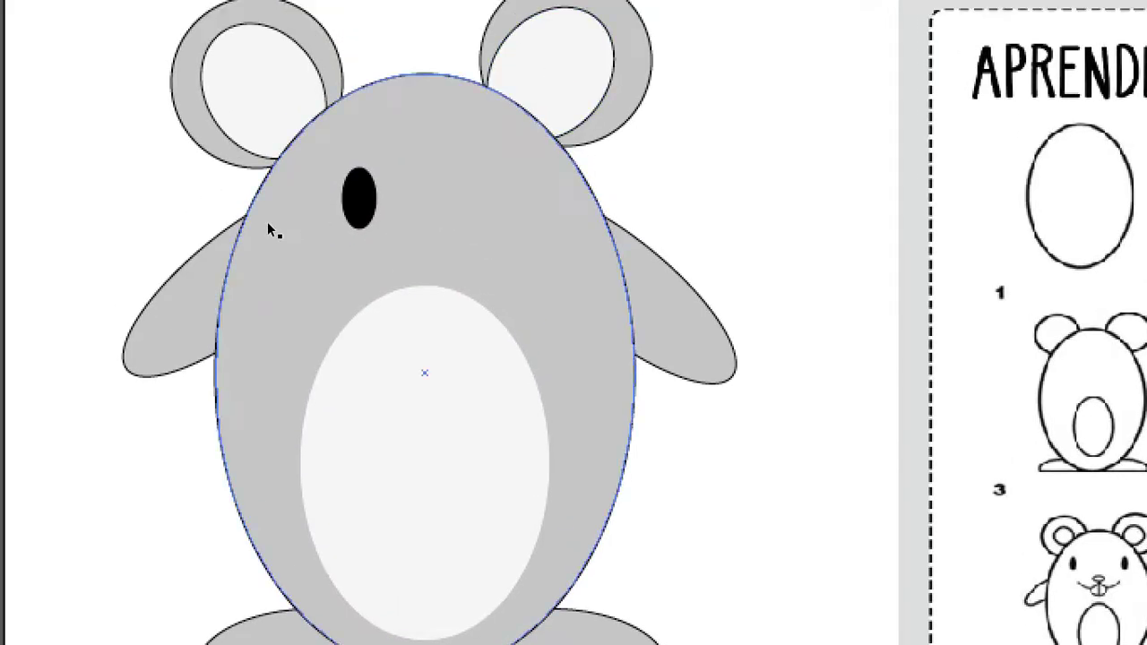
pyautogui.moveTo(358, 197)
pyautogui.mouseDown()
pyautogui.moveTo(359, 167)
pyautogui.moveTo(474, 167)
pyautogui.mouseUp()
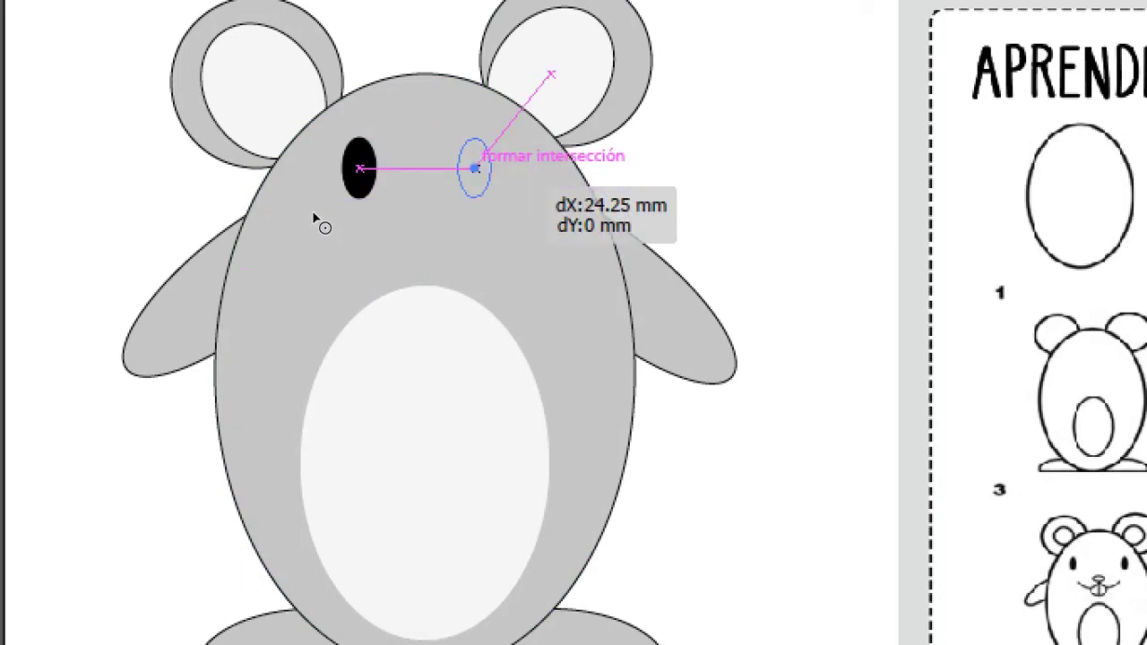
# - Alt-drag copies of the eye for the right eye and a nose between them
pyautogui.moveTo(475, 168); pyautogui.dragTo(488, 168)
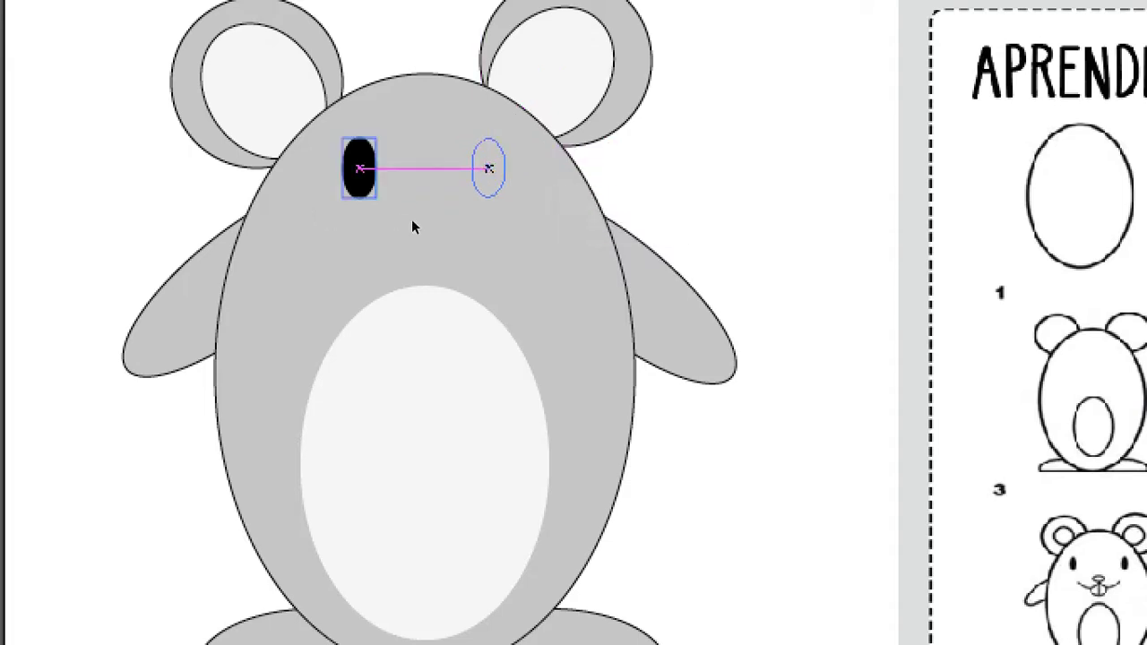
pyautogui.press('Escape')
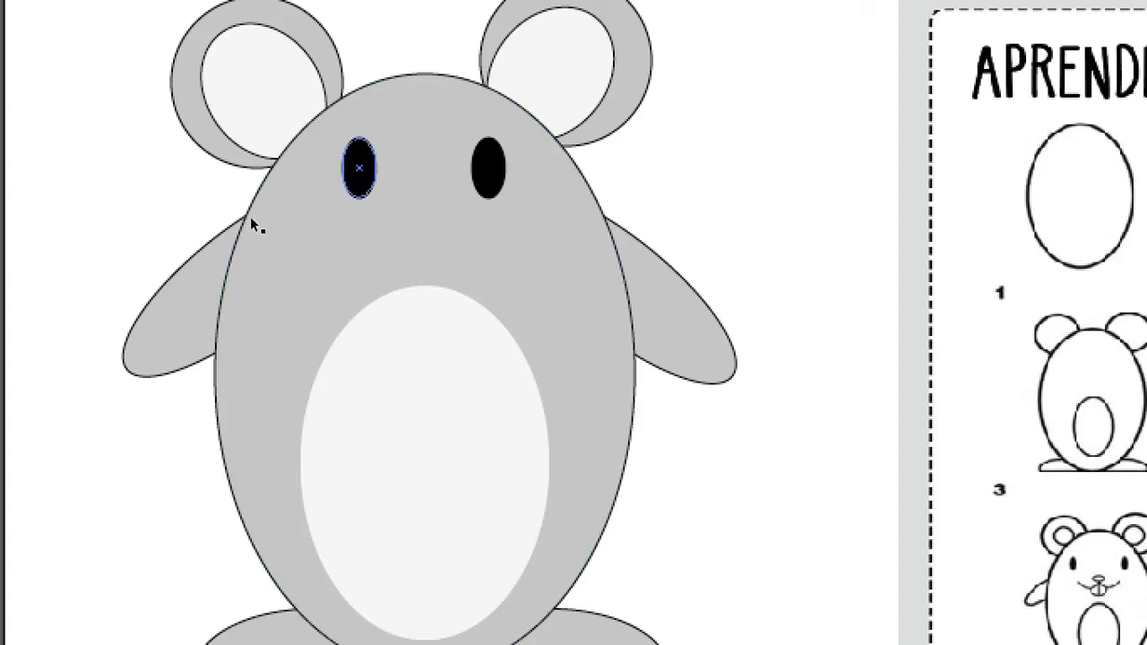
pyautogui.moveTo(359, 167); pyautogui.dragTo(414, 197)
pyautogui.moveTo(299, 234); pyautogui.dragTo(299, 223)
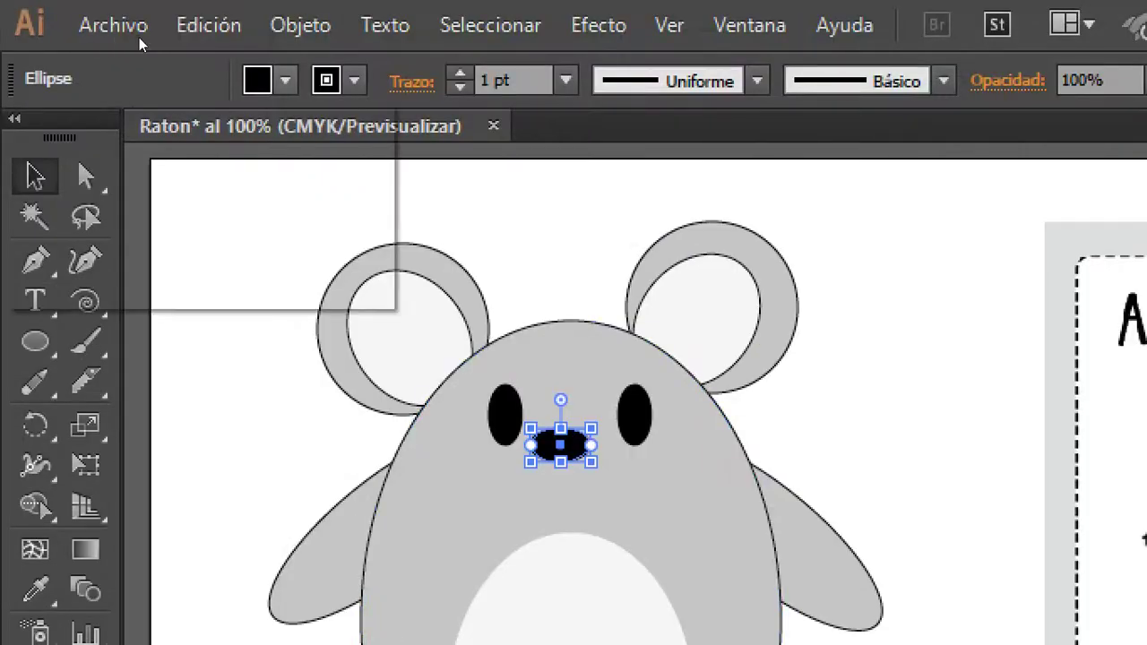
# - Change the nose fill from black to a near-white light grey swatch
pyautogui.click(227, 181)
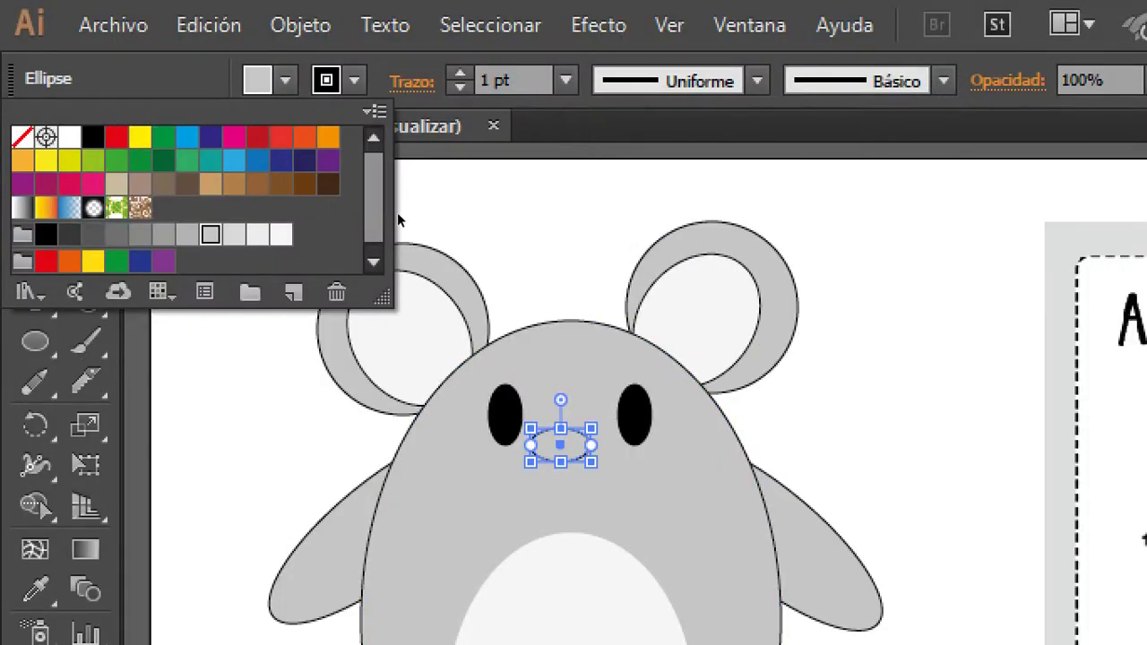
pyautogui.click(412, 209)
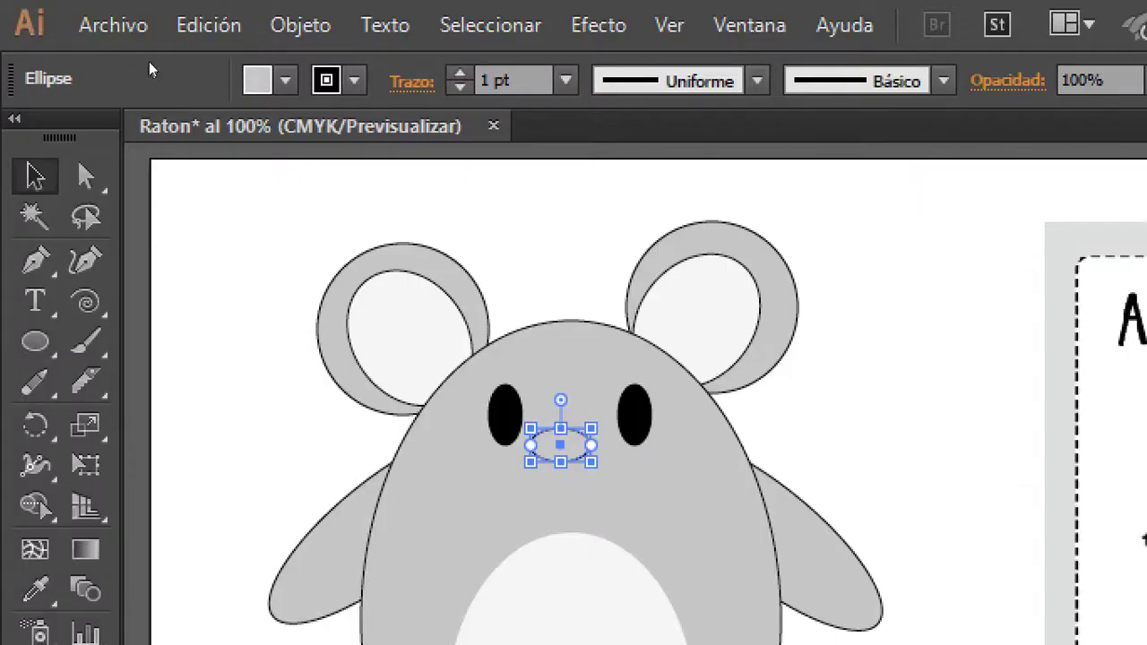
pyautogui.click(257, 234)
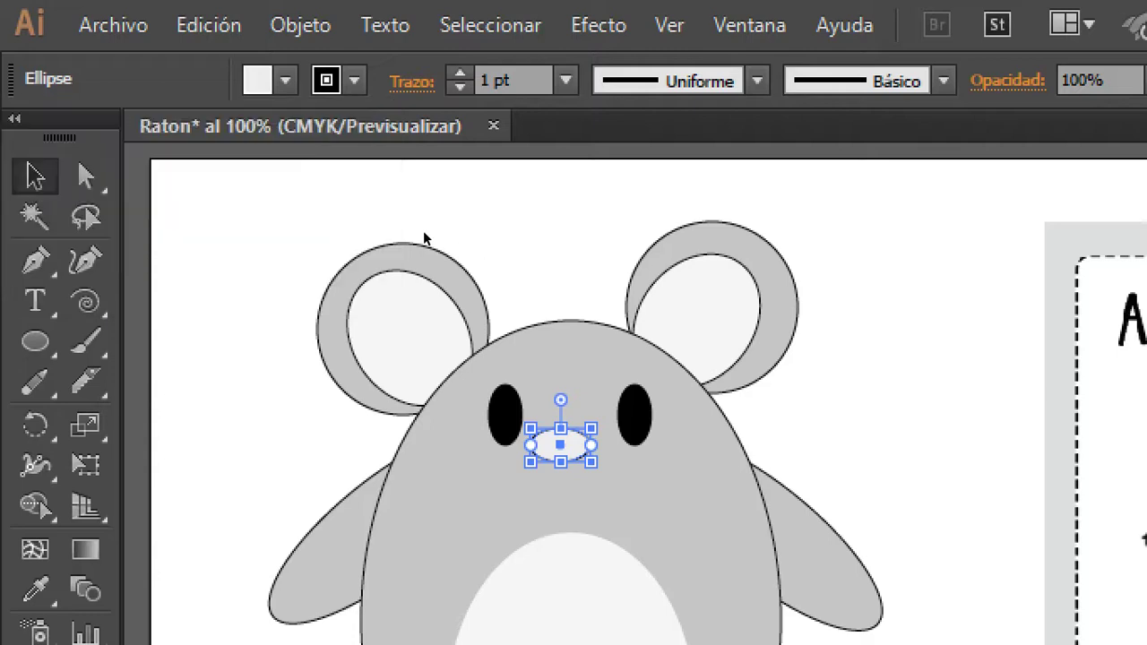
pyautogui.click(423, 234)
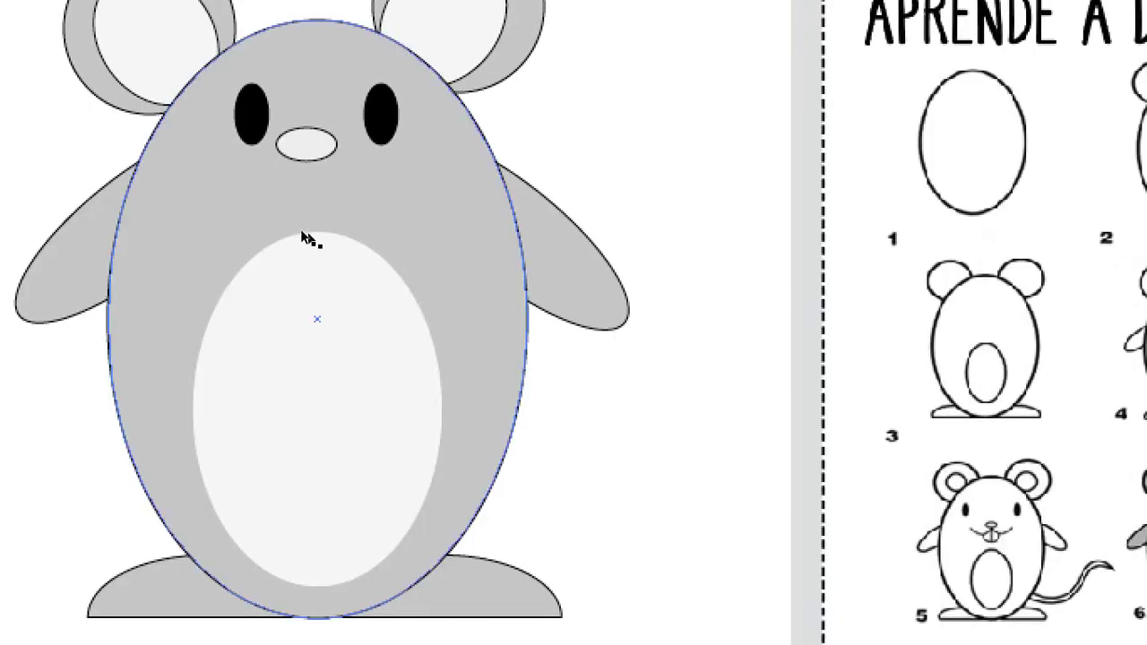
# - Shrink the nose oval and centre it below the eyes
pyautogui.moveTo(307, 144); pyautogui.dragTo(324, 144)
pyautogui.moveTo(283, 241); pyautogui.dragTo(301, 224)
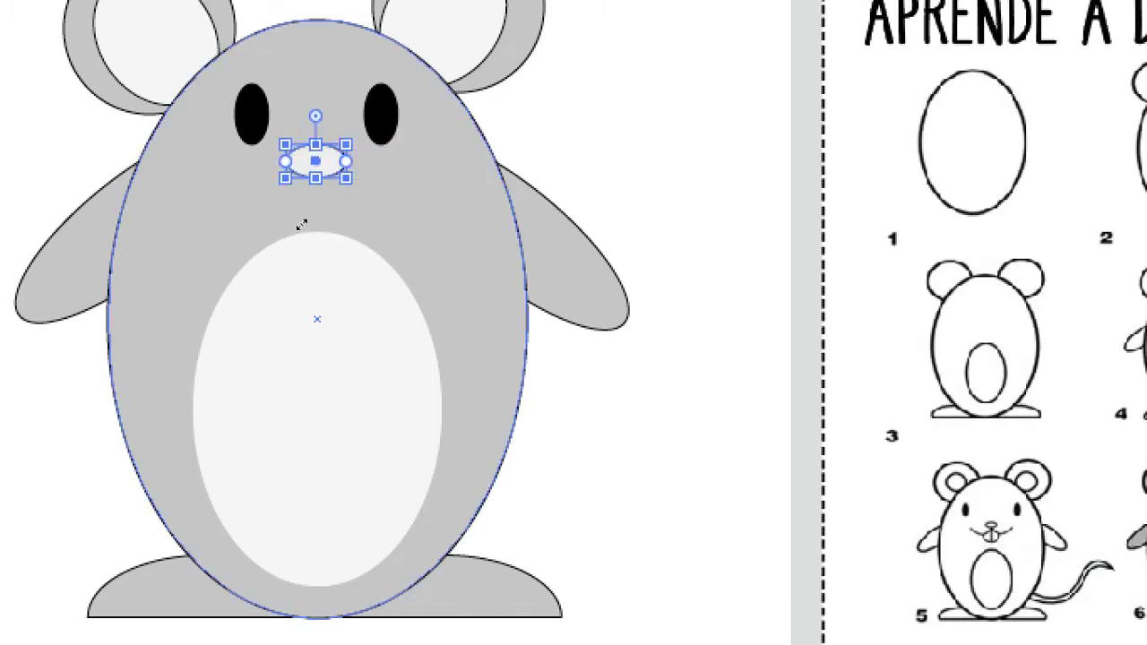
pyautogui.moveTo(345, 144); pyautogui.dragTo(345, 145)
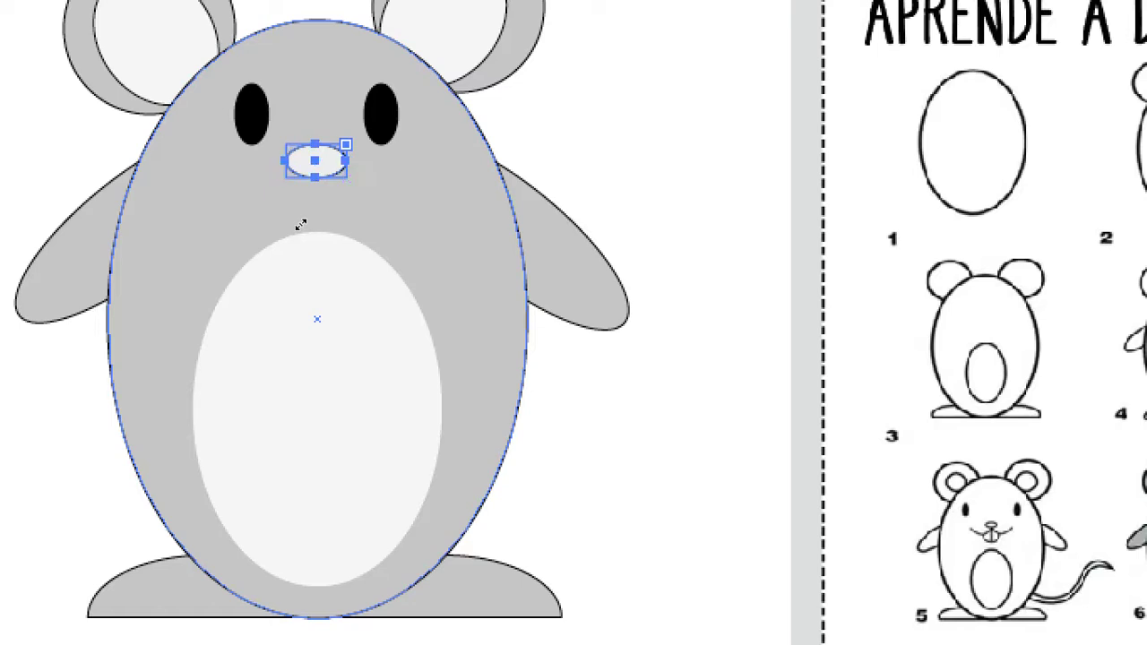
pyautogui.moveTo(298, 227); pyautogui.dragTo(280, 235)
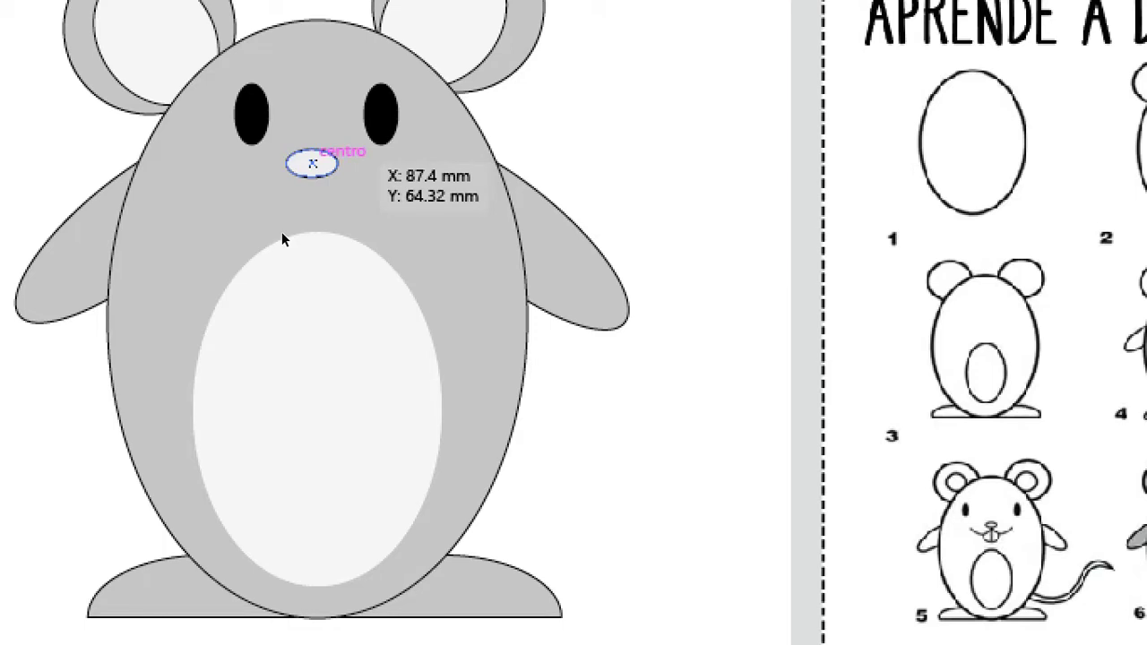
pyautogui.moveTo(281, 233); pyautogui.dragTo(281, 236)
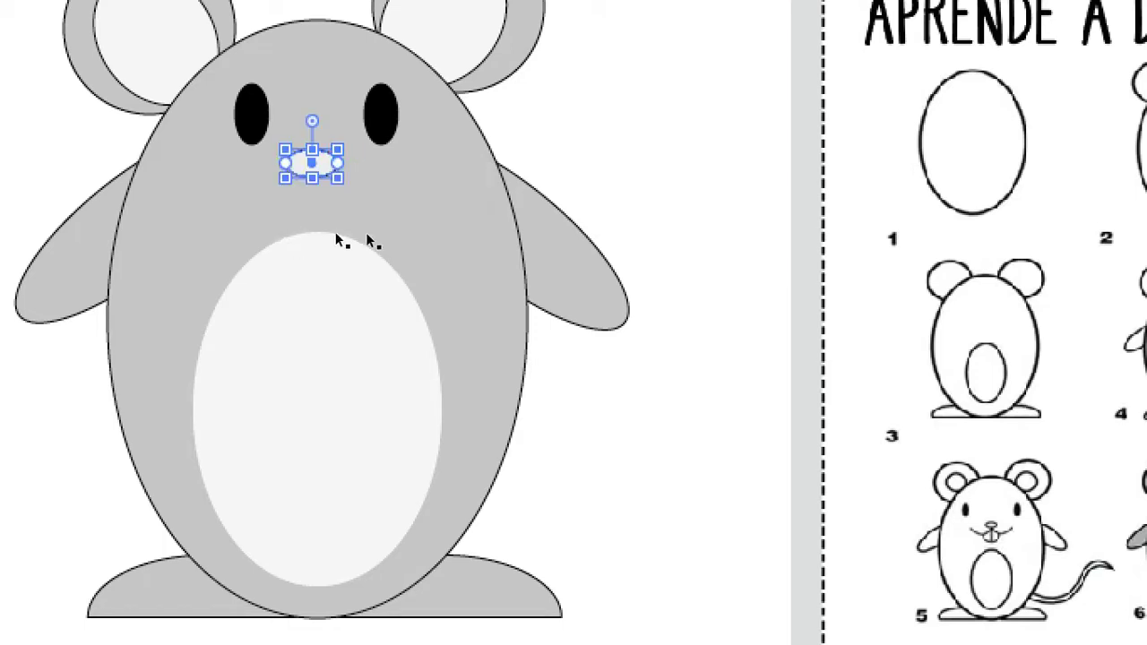
pyautogui.hotkey('ctrl', 'shift', 'a')
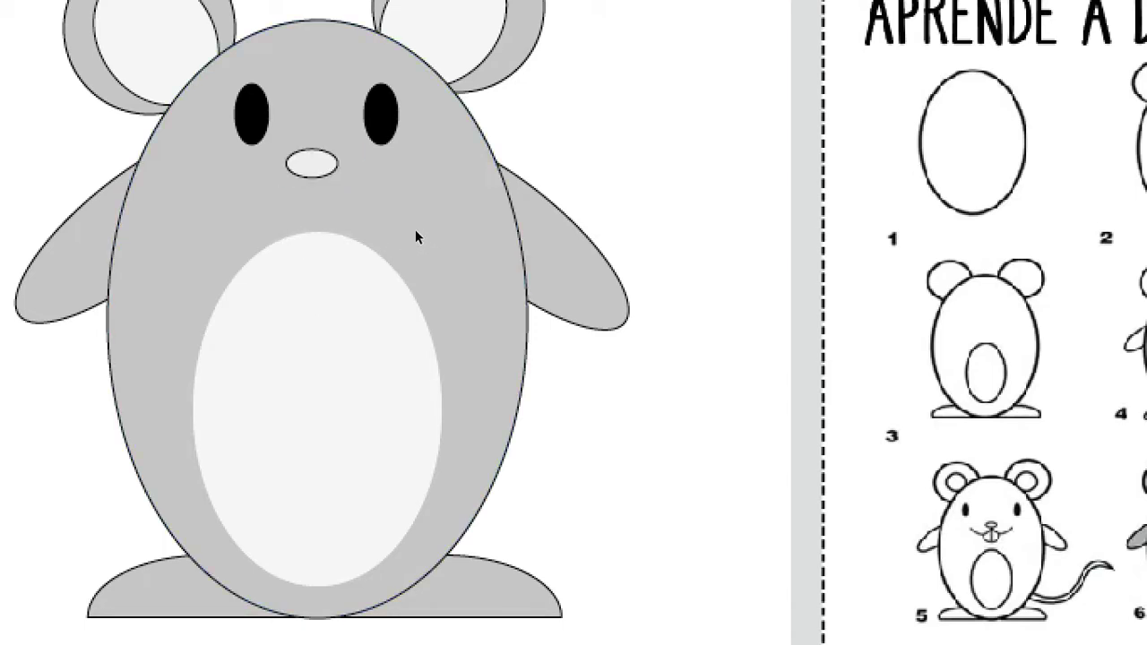
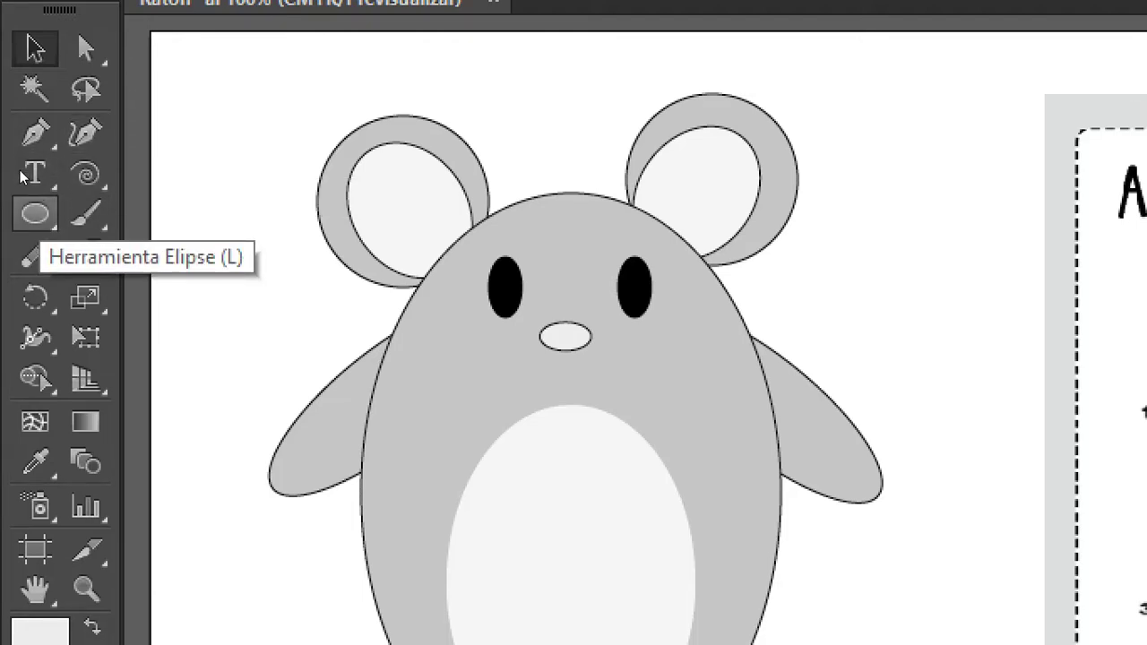
# - Draw a small circle right of the mouse's head with default stroke and no fill
pyautogui.press('l')
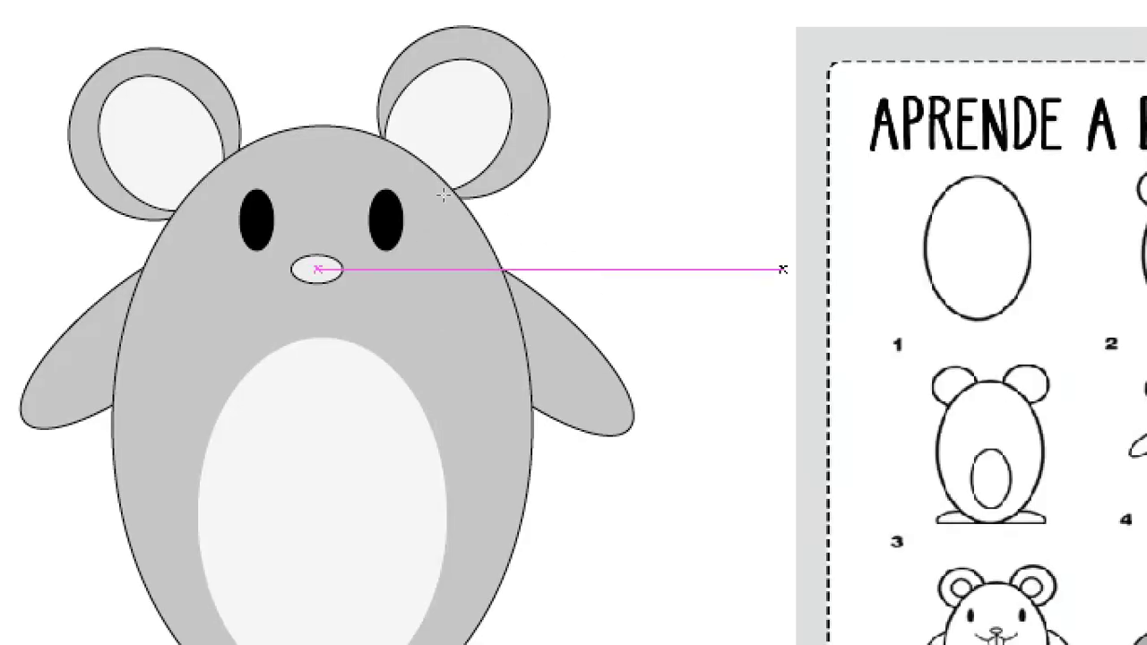
pyautogui.moveTo(617, 169)
pyautogui.mouseDown()
pyautogui.moveTo(640, 207)
pyautogui.moveTo(724, 276)
pyautogui.mouseUp()
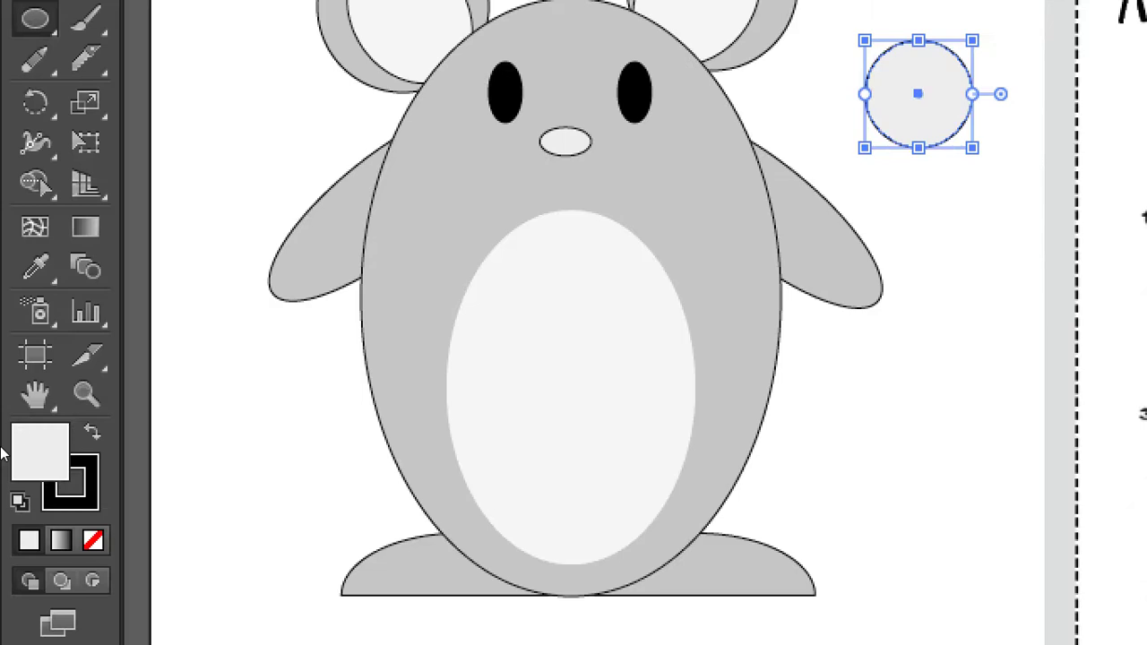
pyautogui.click(20, 501)
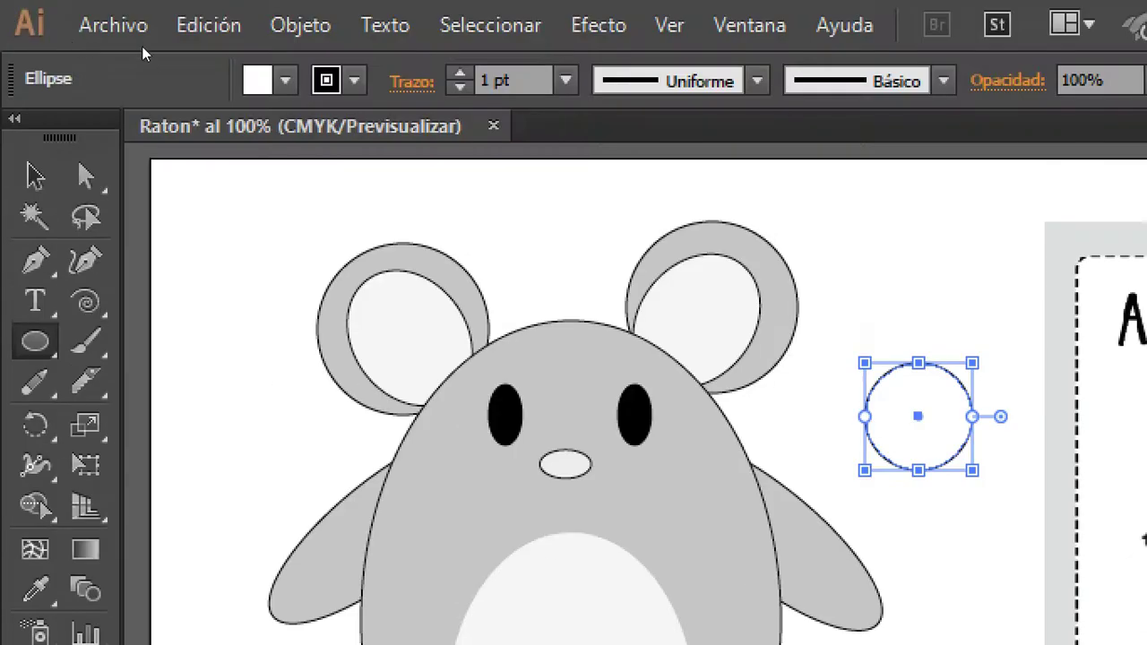
pyautogui.click(285, 80)
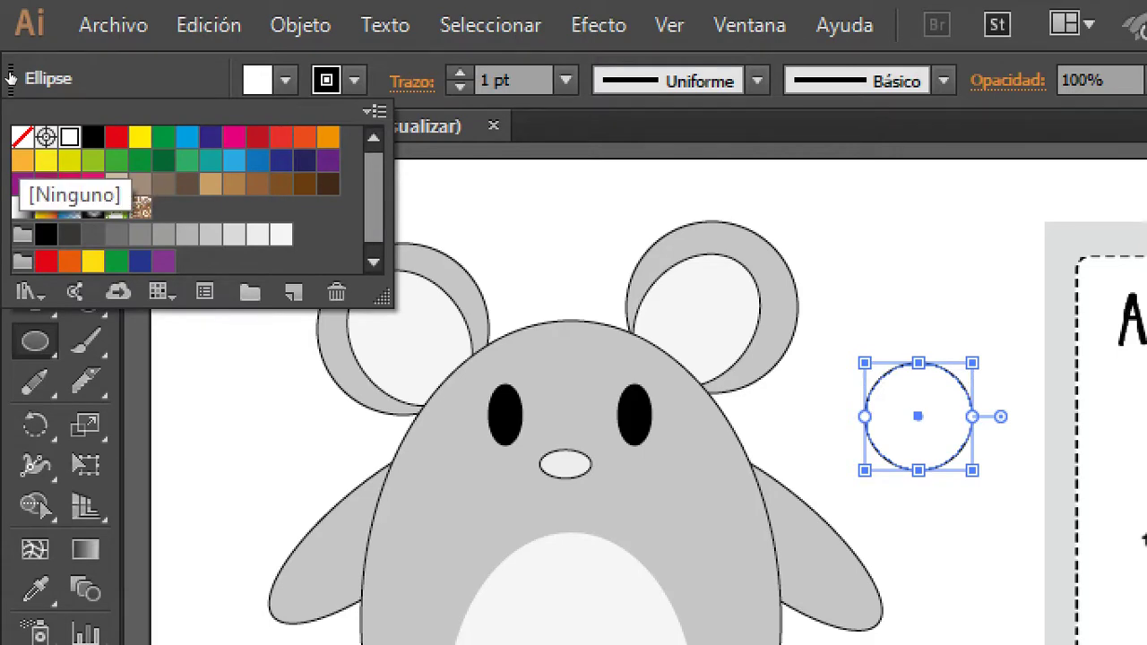
pyautogui.click(22, 136)
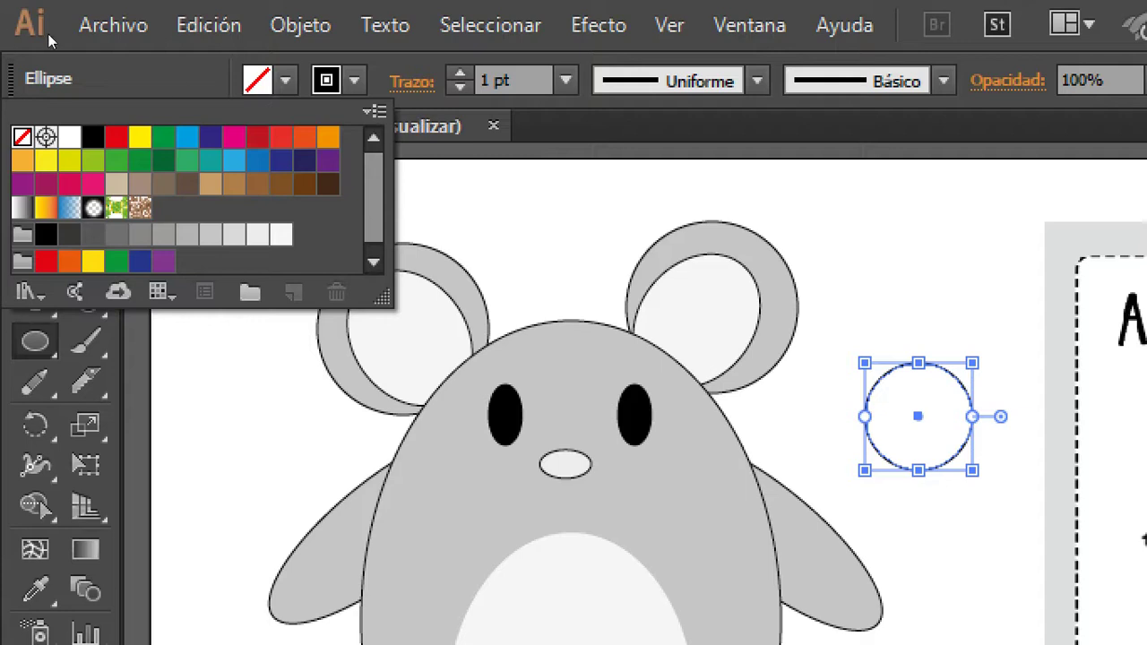
pyautogui.click(49, 34)
pyautogui.press('v')
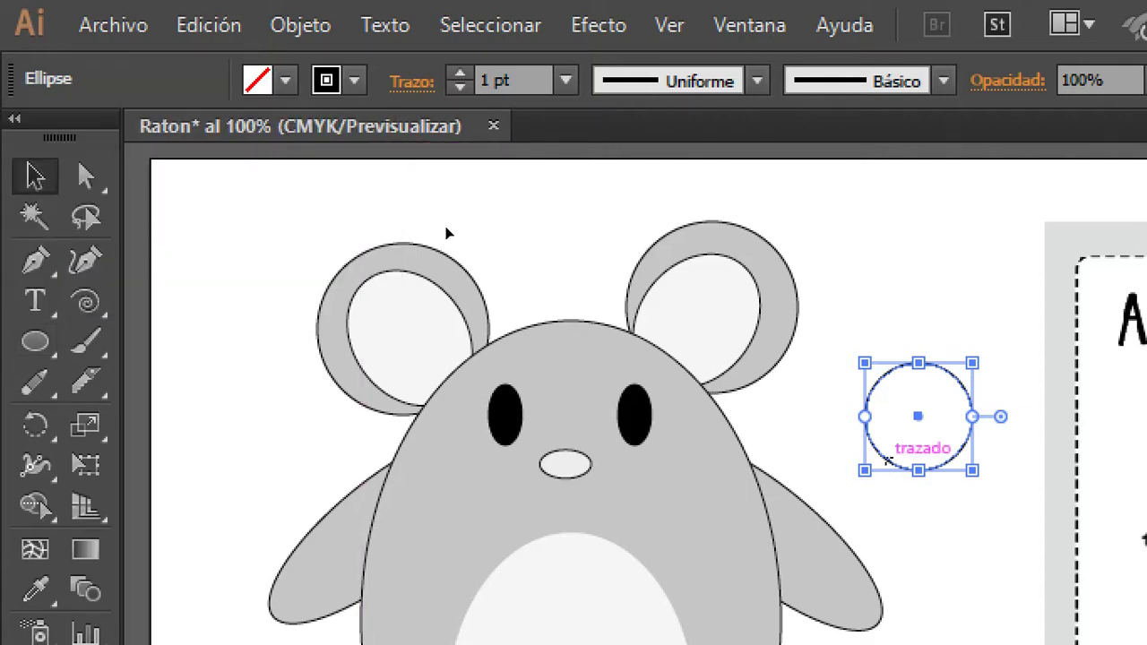
# - Place the circle beside the head and cut it at its left and right points
pyautogui.moveTo(917, 469); pyautogui.dragTo(738, 499)
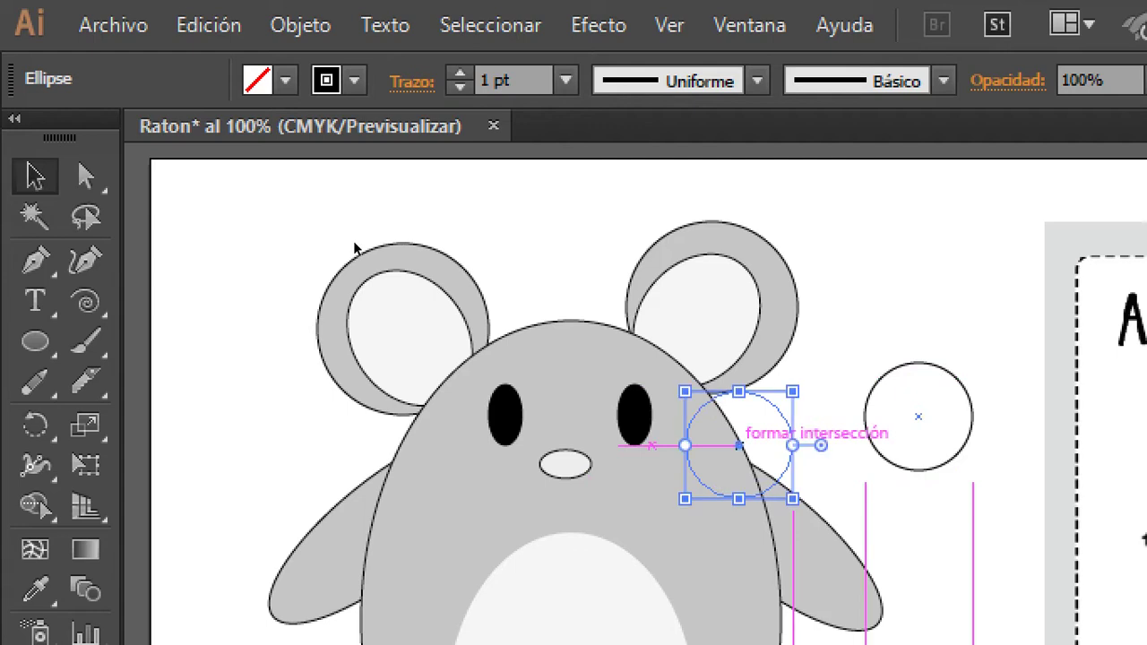
pyautogui.click(456, 213)
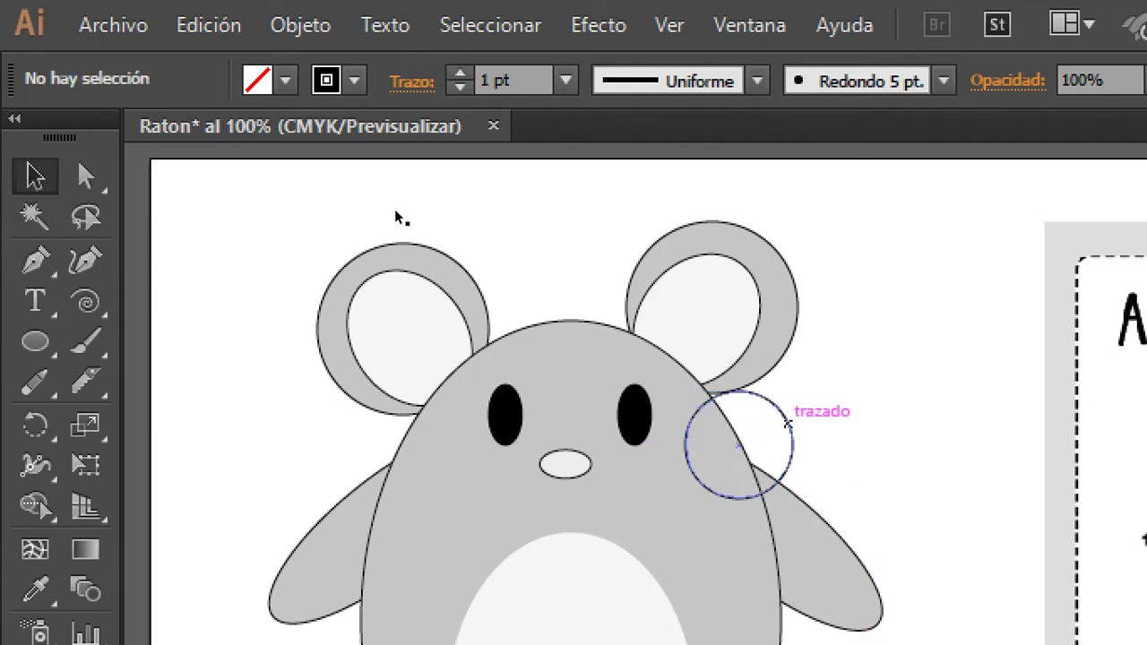
pyautogui.moveTo(684, 445); pyautogui.dragTo(792, 414)
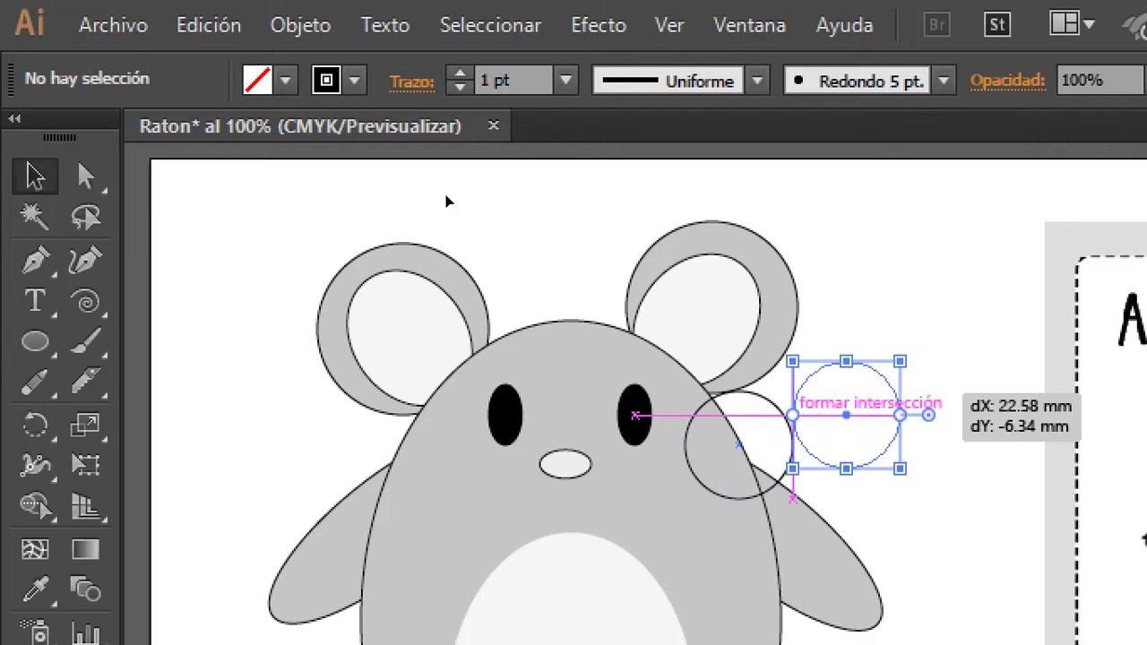
pyautogui.moveTo(86, 381); pyautogui.dragTo(168, 417)
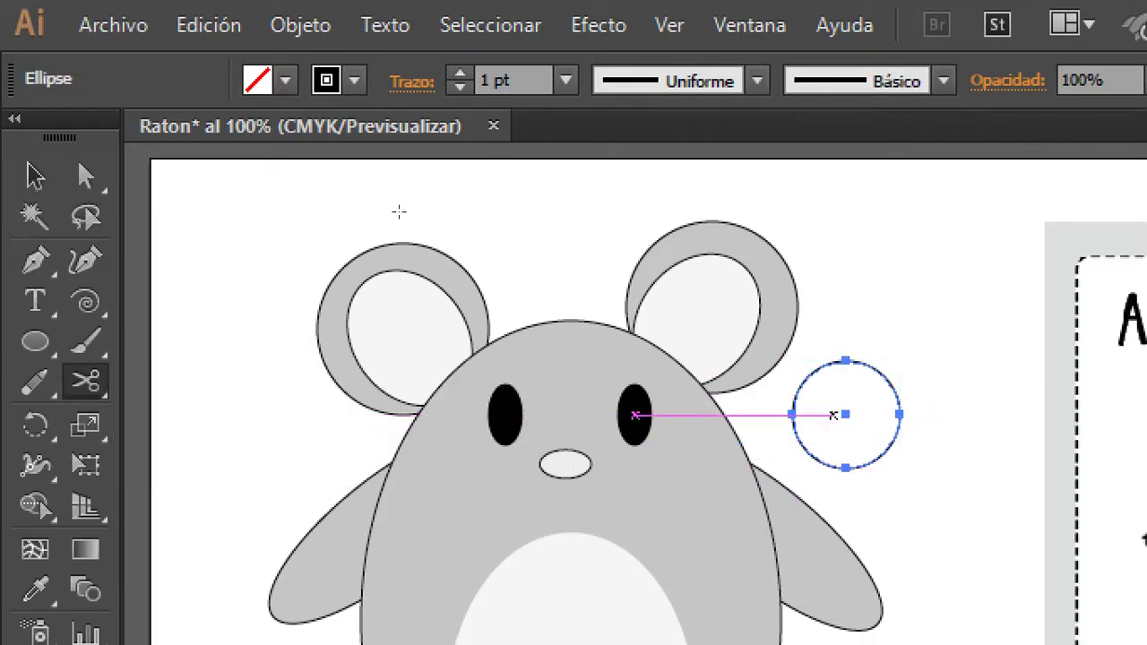
pyautogui.click(792, 415)
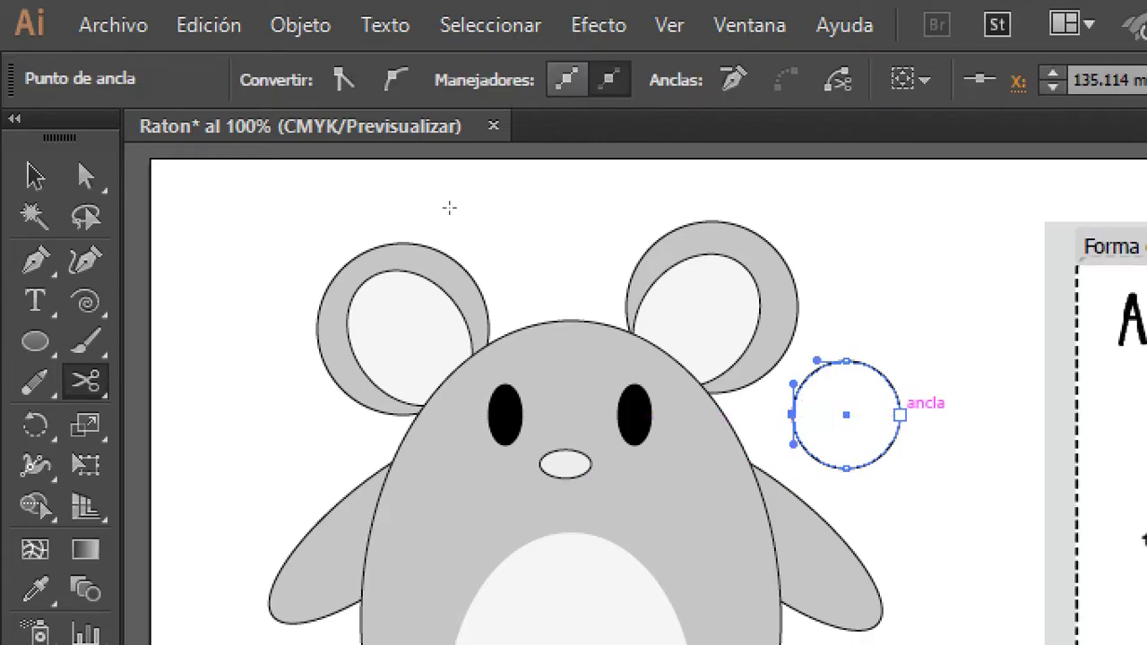
pyautogui.click(899, 415)
pyautogui.press('v')
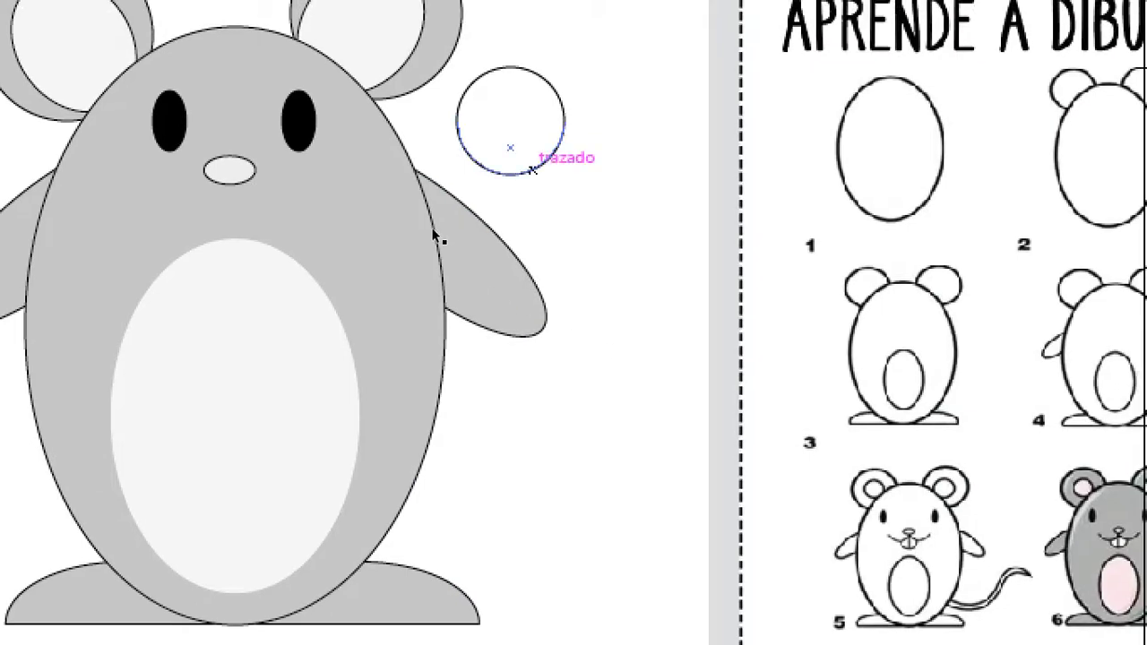
# - Pull the lower half-circle apart, slightly below the upper half
pyautogui.moveTo(512, 147); pyautogui.dragTo(511, 169)
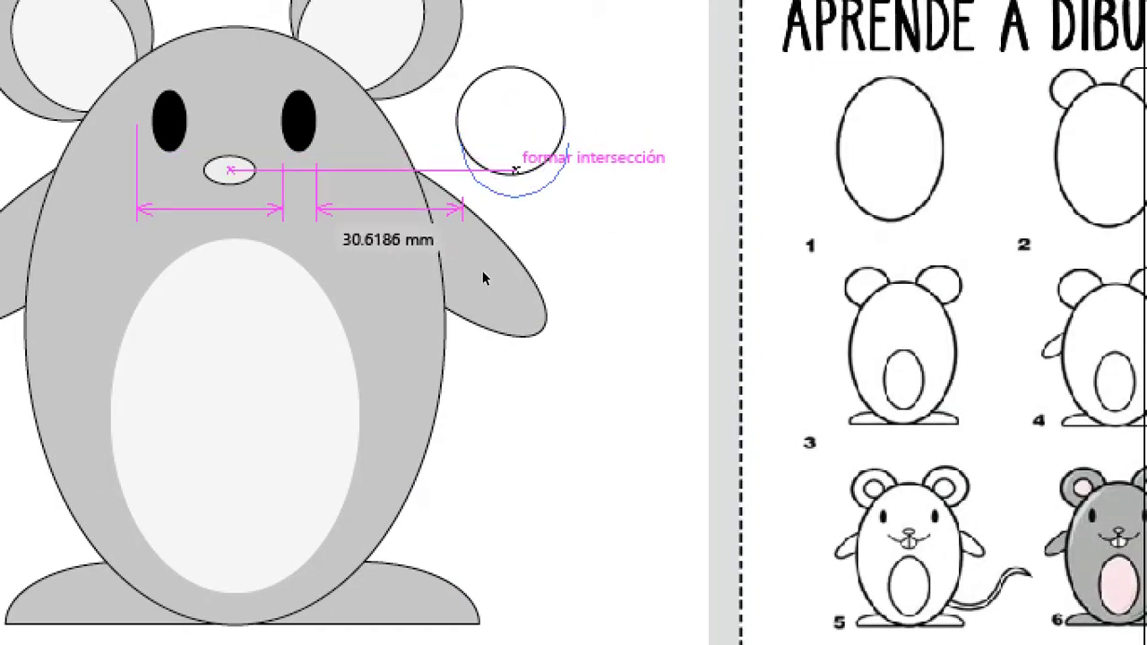
pyautogui.moveTo(436, 242); pyautogui.dragTo(482, 268)
pyautogui.press('l')
pyautogui.press('n')
pyautogui.press('l')
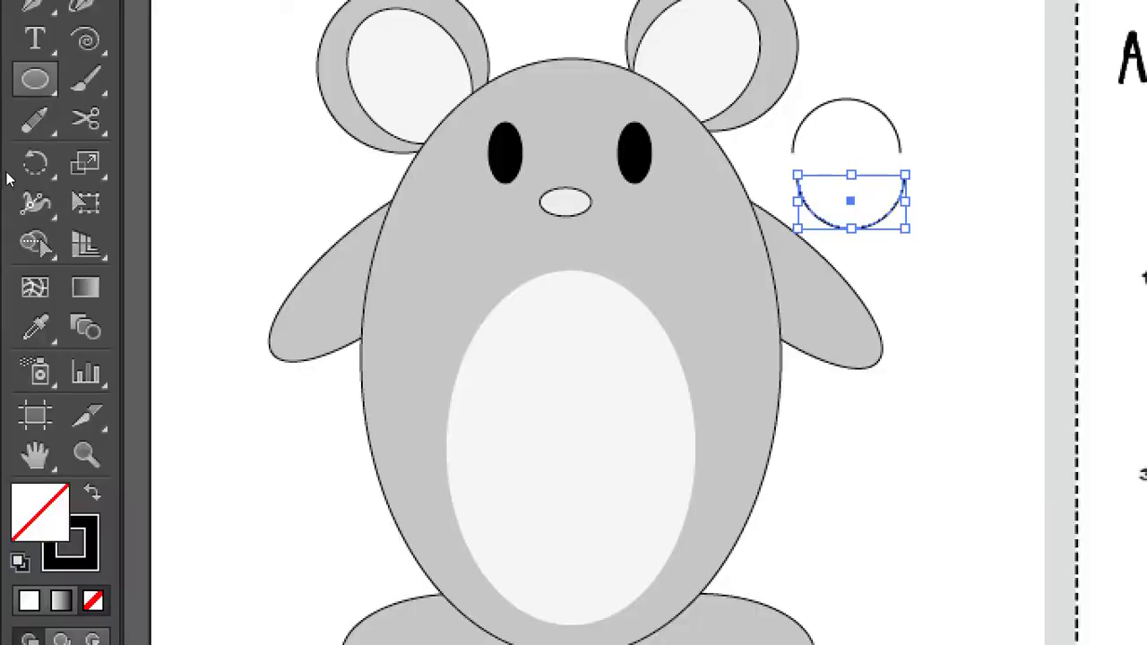
pyautogui.press('n')
pyautogui.press('c')
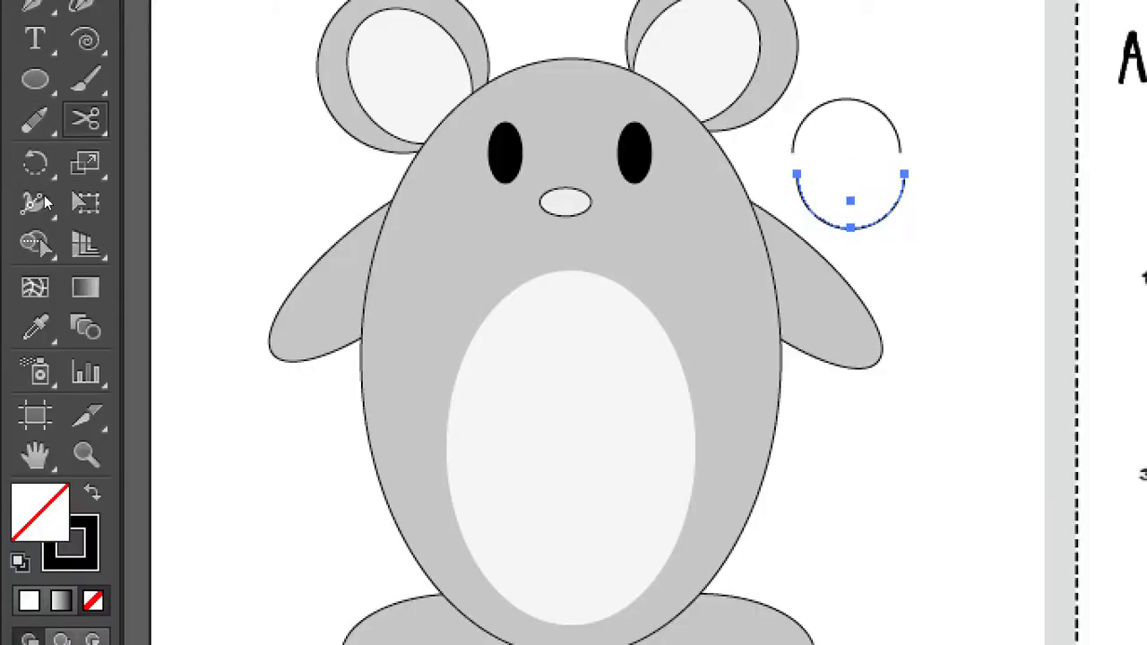
# - Erase the lower arc's right end and delete the upper half-circle
pyautogui.hotkey('shift', 'e')
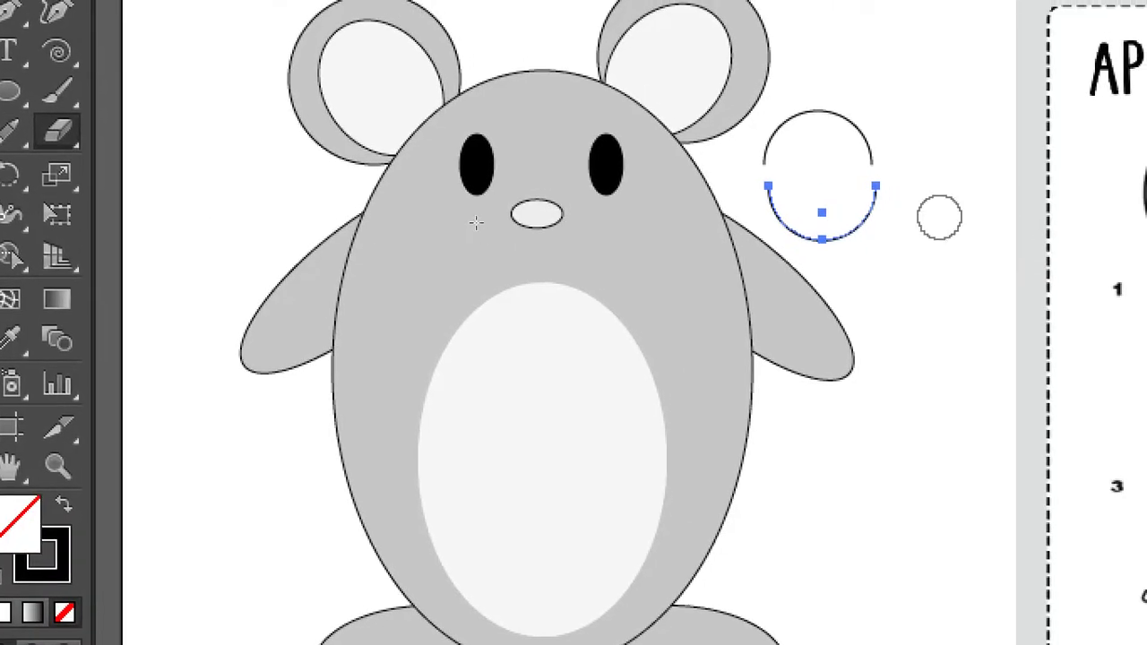
pyautogui.moveTo(881, 188); pyautogui.dragTo(870, 211)
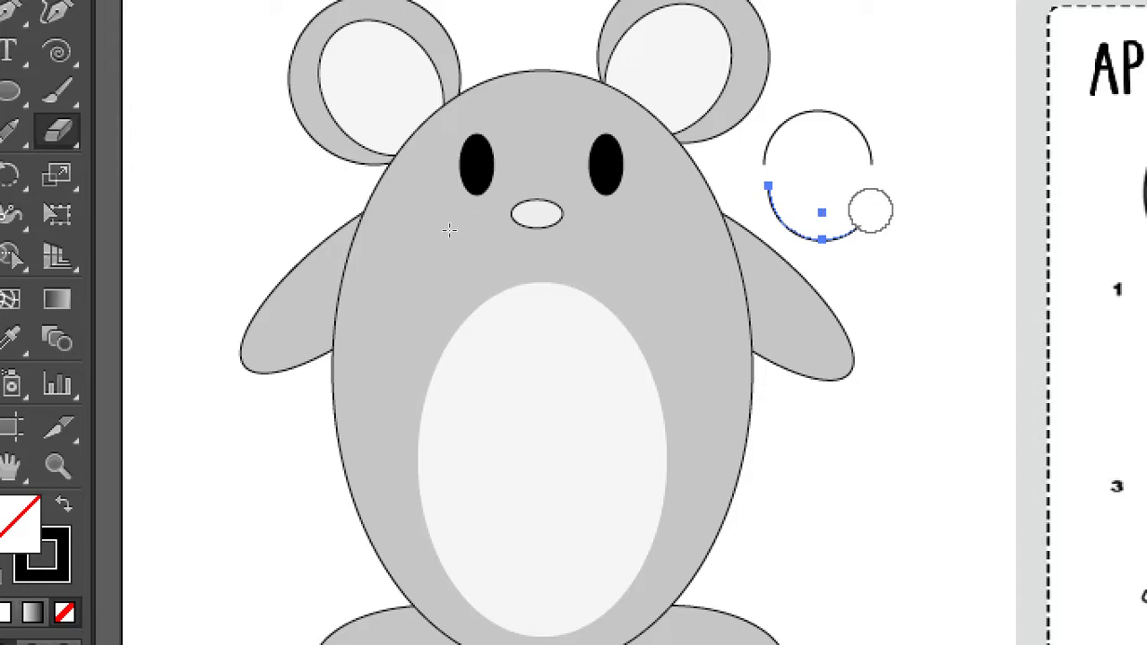
pyautogui.moveTo(869, 210); pyautogui.dragTo(858, 224)
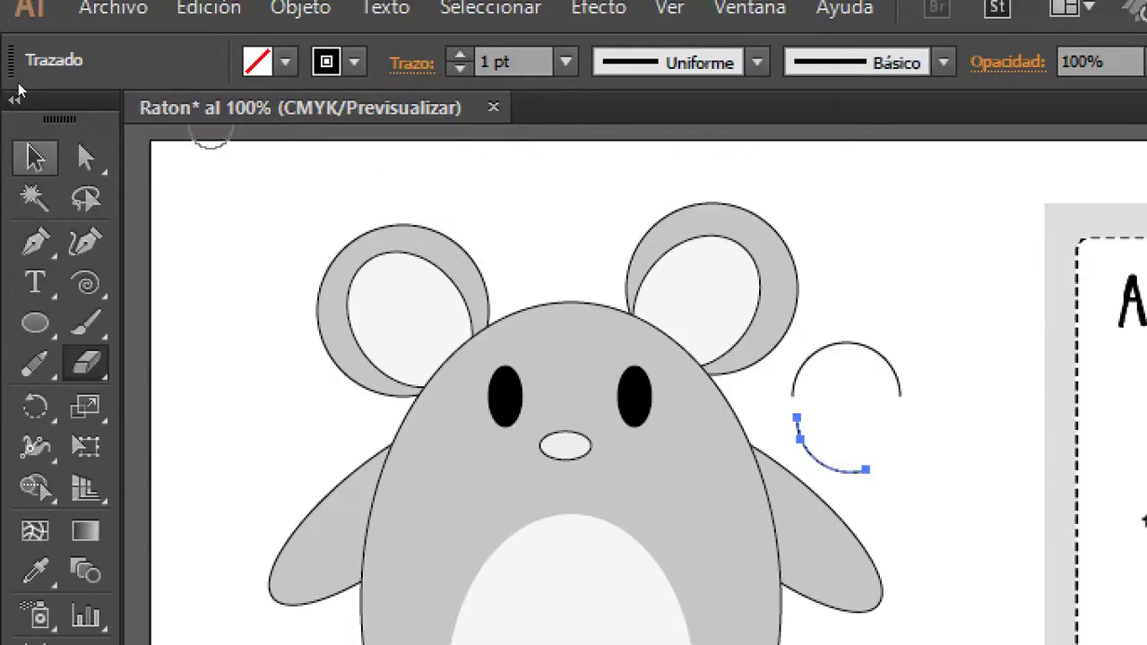
pyautogui.click(36, 158)
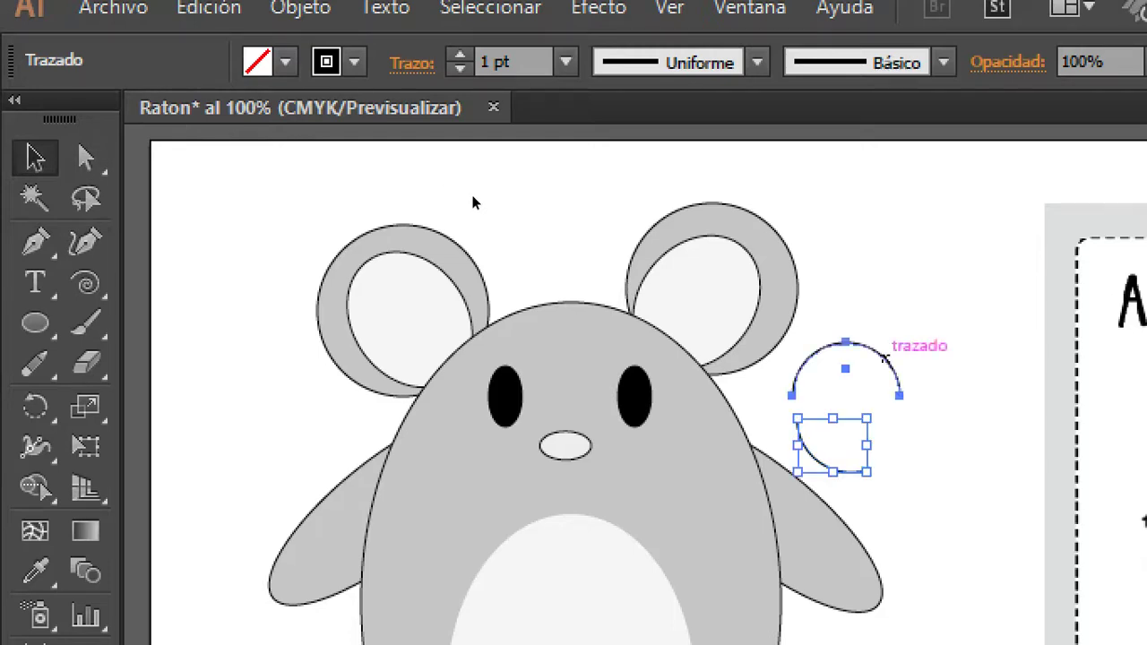
pyautogui.click(874, 350)
pyautogui.press('Delete')
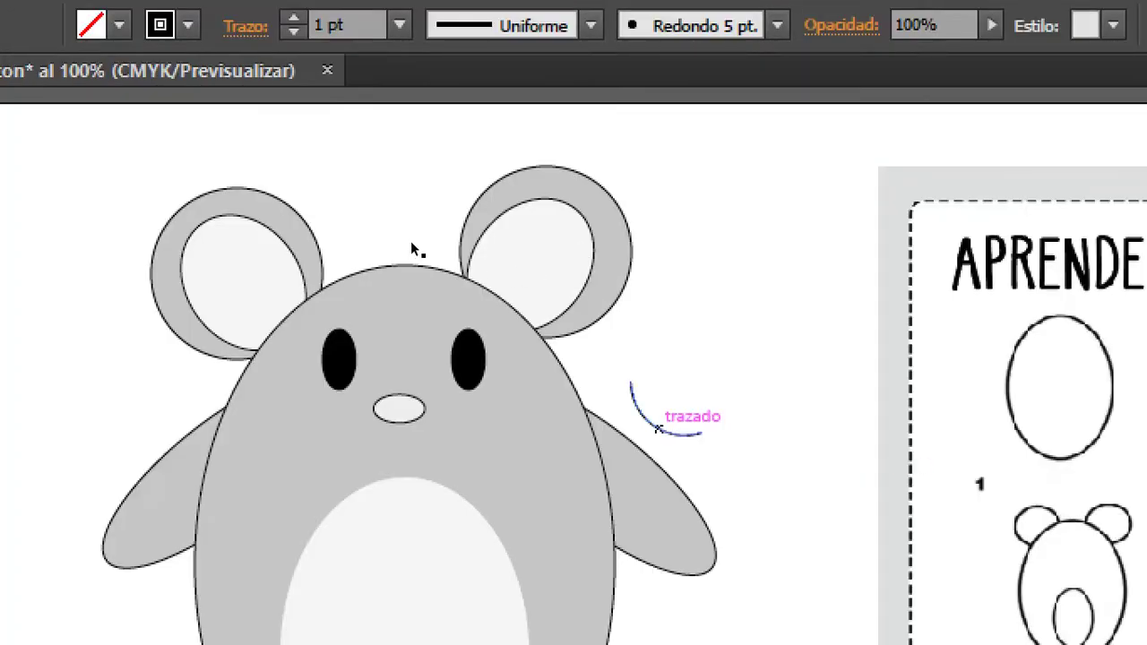
# - Move the arc under the nose, rotate it into a smile, and set a 2 pt stroke
pyautogui.moveTo(657, 428); pyautogui.dragTo(412, 419)
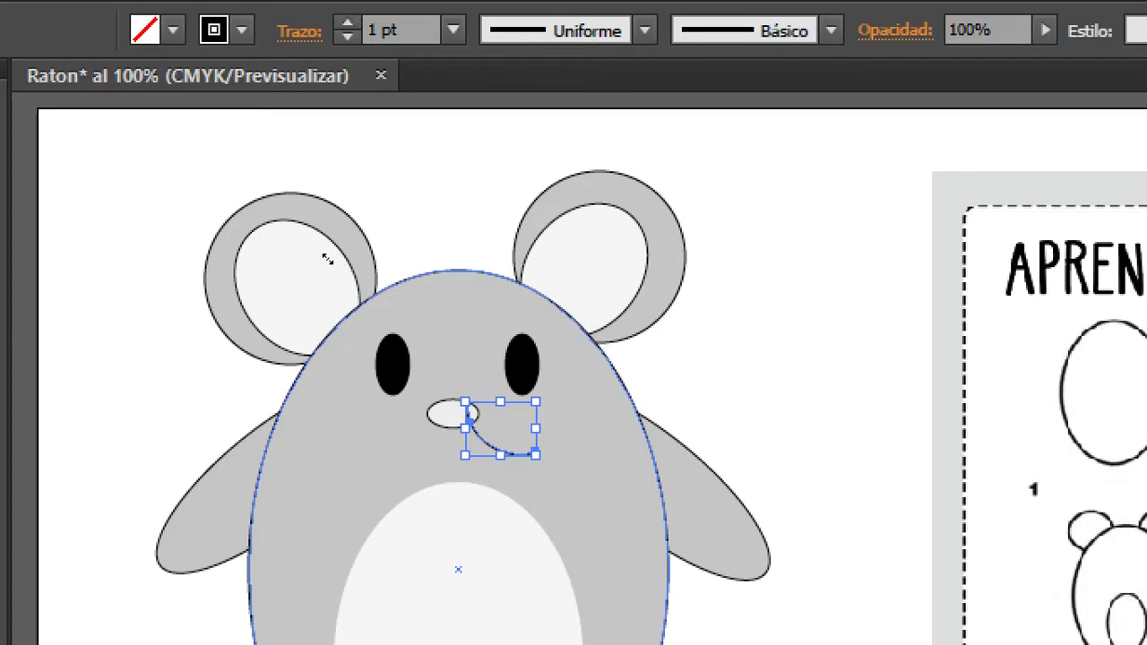
pyautogui.moveTo(330, 254); pyautogui.dragTo(401, 234)
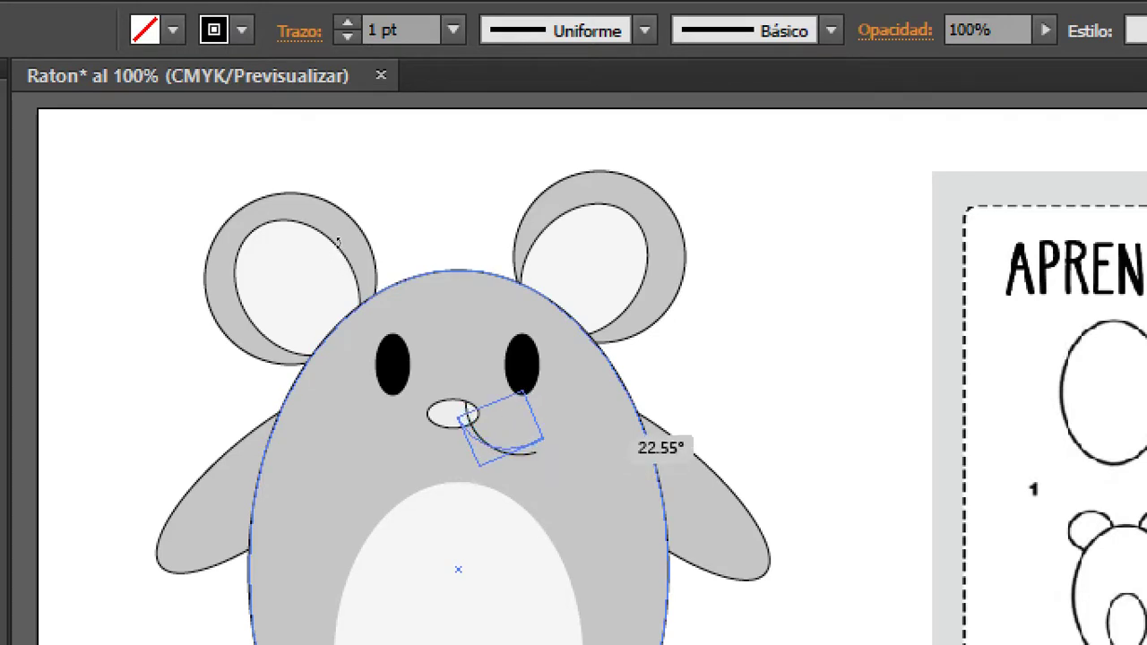
pyautogui.click(409, 235)
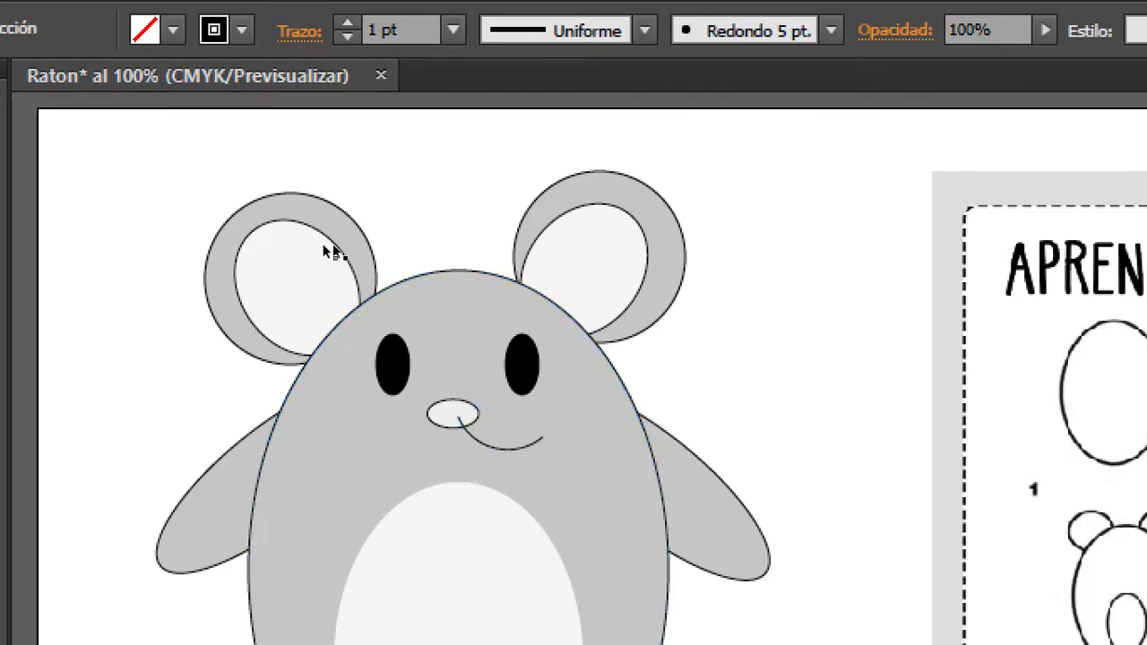
pyautogui.moveTo(529, 445); pyautogui.dragTo(457, 413)
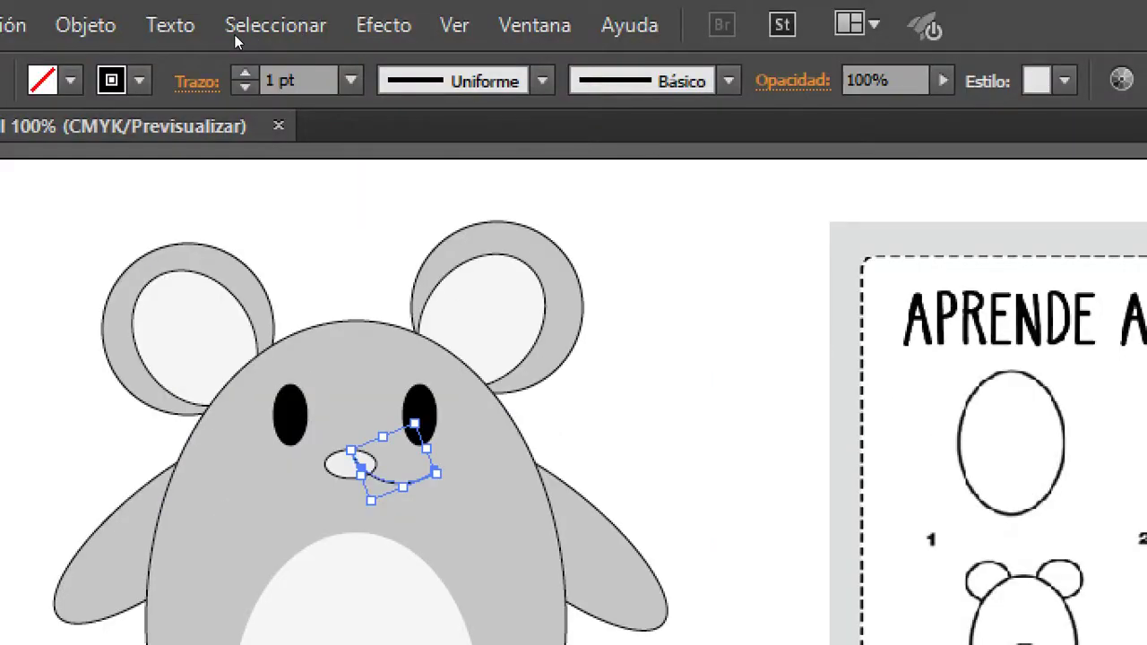
pyautogui.click(244, 74)
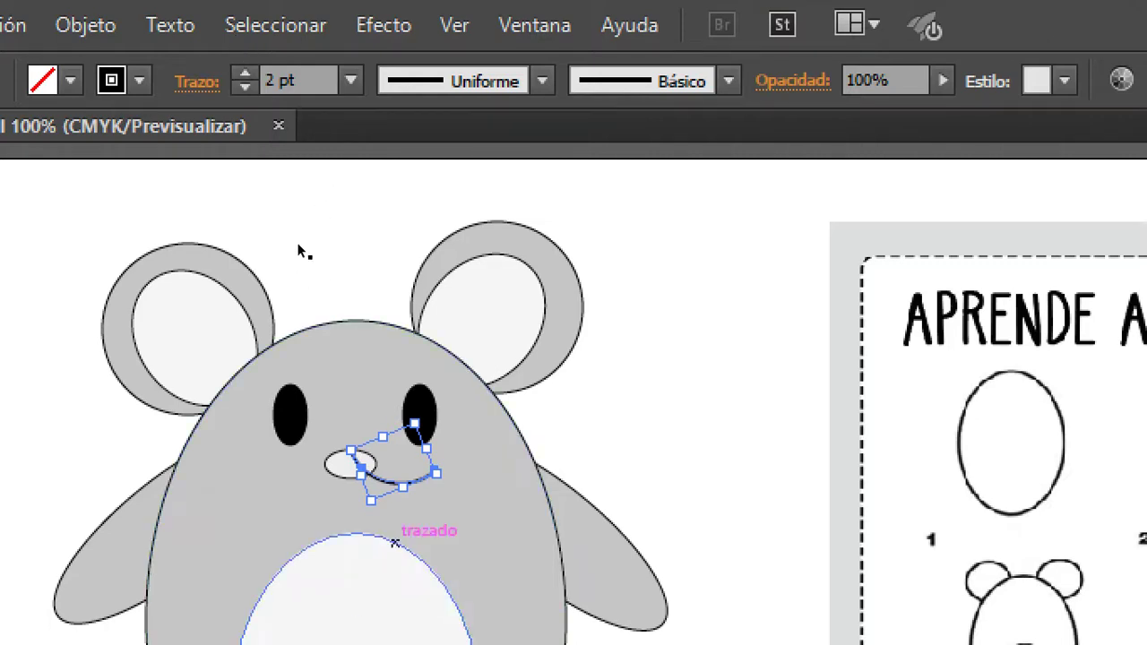
# - Position the left smile curve beside the nose, undoing an unwanted move and rotation
pyautogui.moveTo(383, 479); pyautogui.dragTo(307, 468)
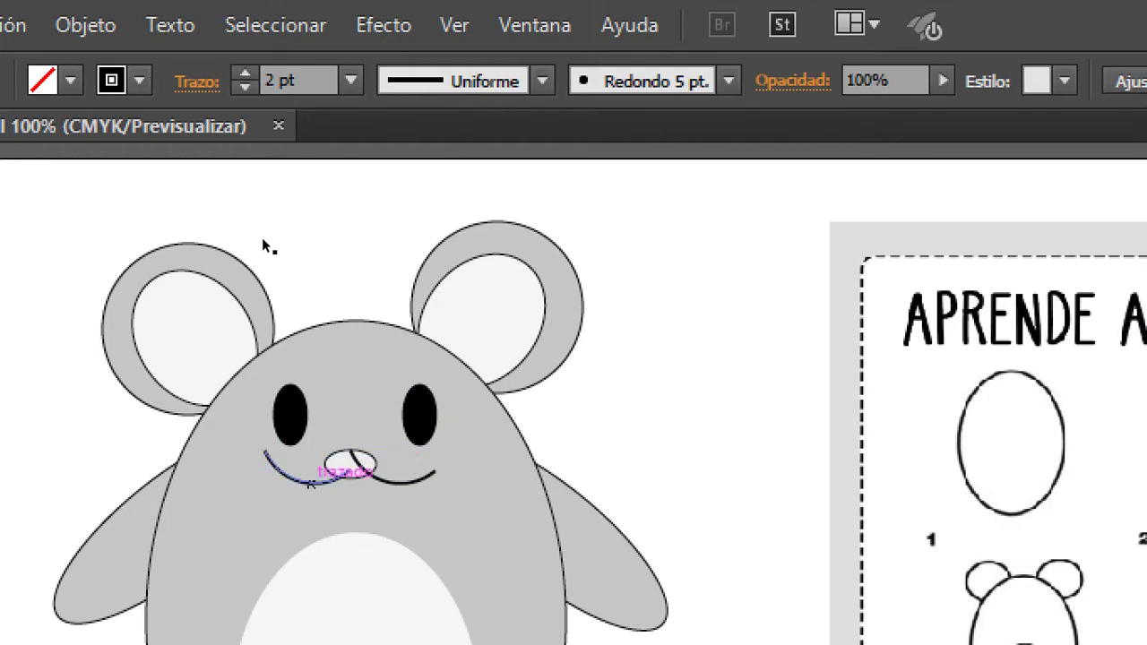
pyautogui.moveTo(267, 455); pyautogui.dragTo(273, 453)
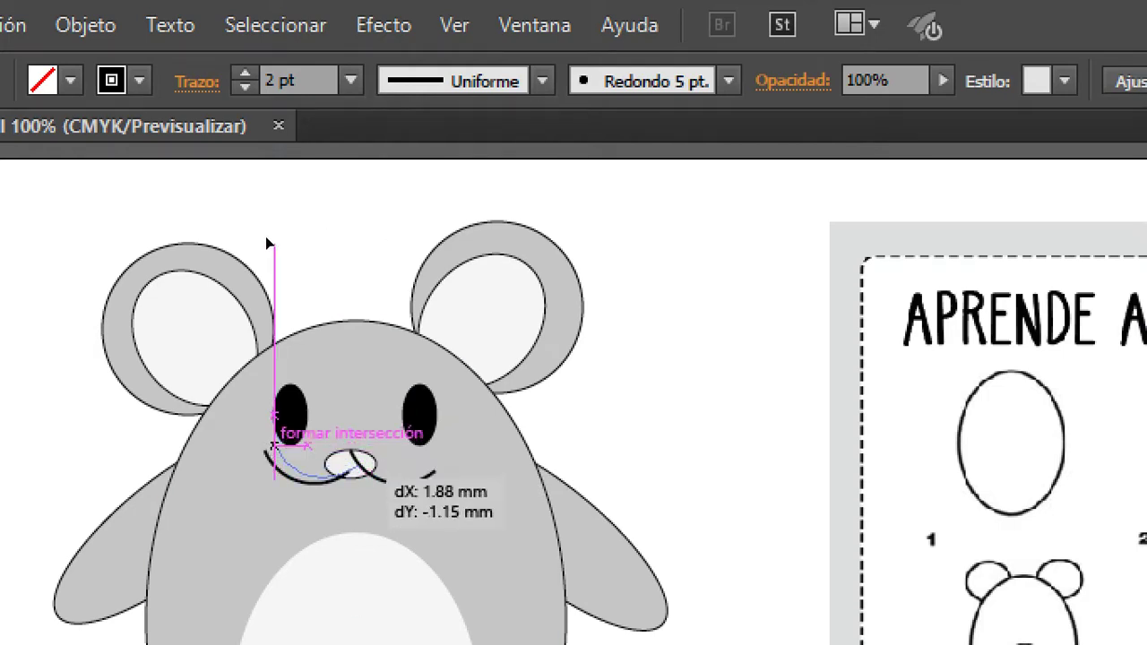
pyautogui.moveTo(268, 242); pyautogui.dragTo(235, 228)
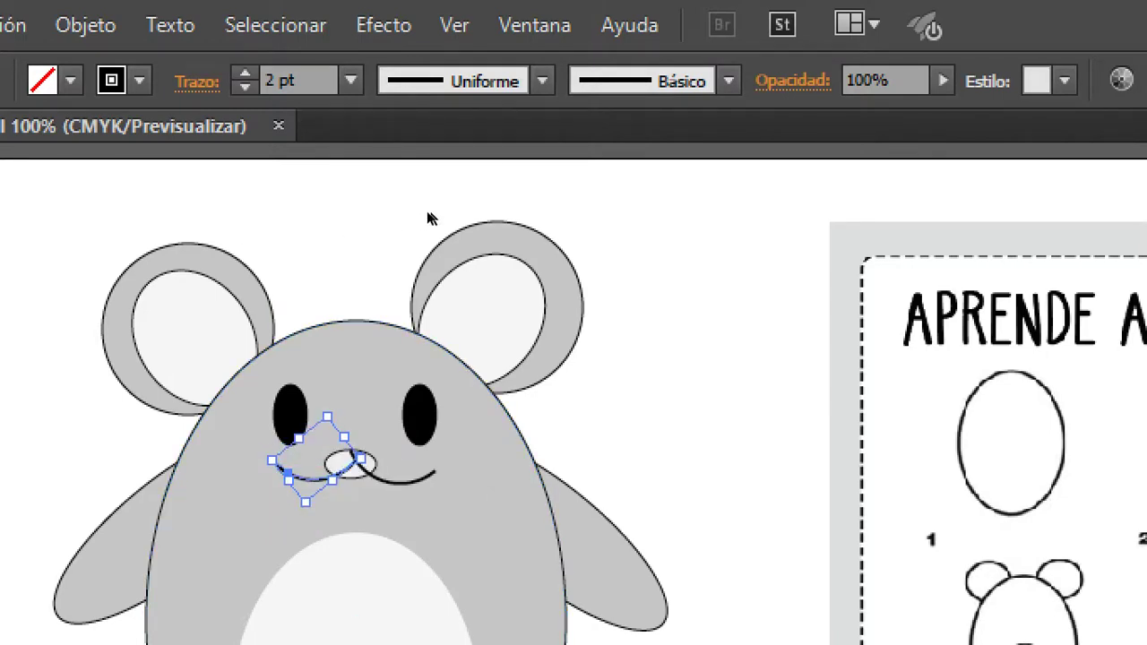
pyautogui.hotkey('ctrl', 'z')
pyautogui.hotkey('ctrl', 'z')
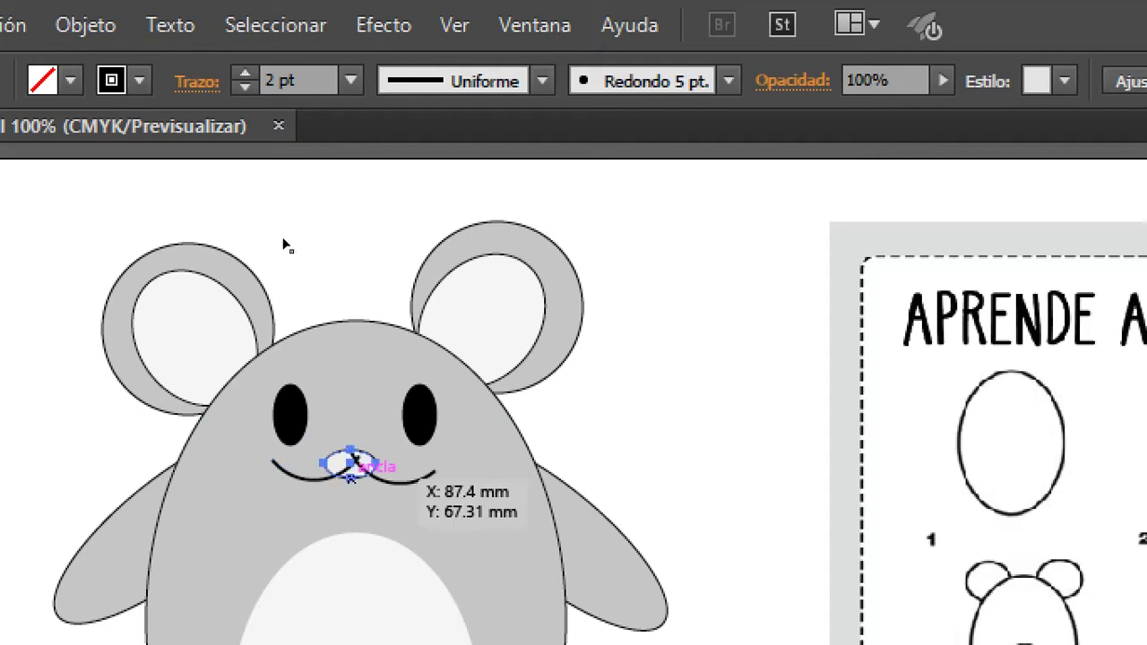
pyautogui.hotkey('ctrl', 'z')
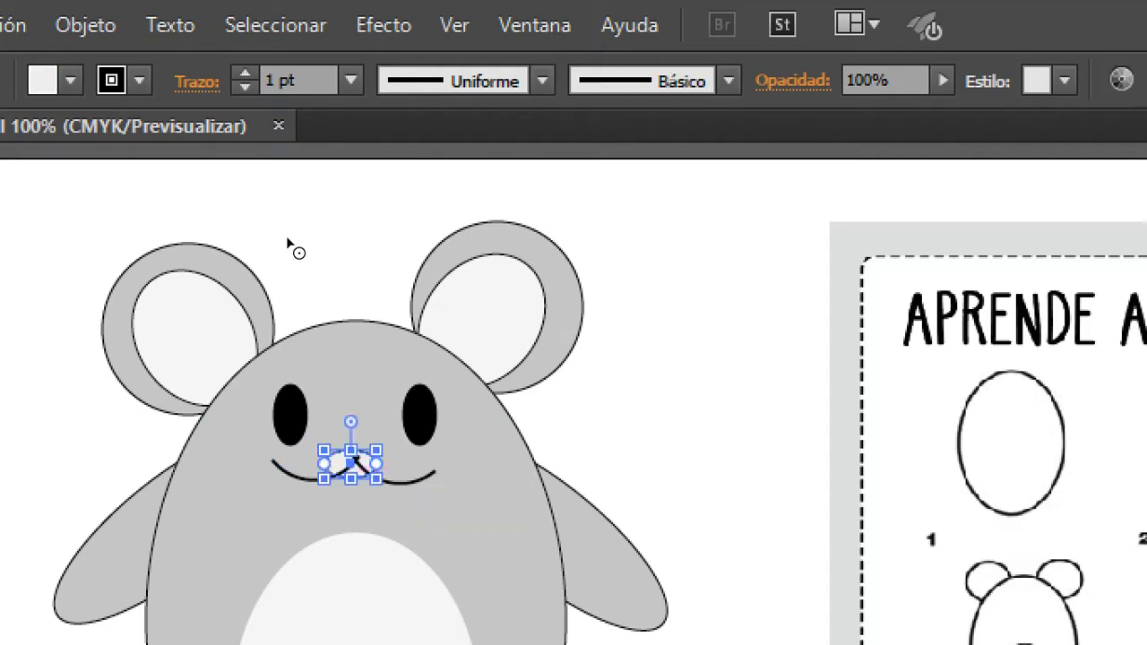
# - Bring the nose in front of the smile curves with Organizar > Traer al frente
pyautogui.rightClick(358, 474)
pyautogui.moveTo(647, 507)
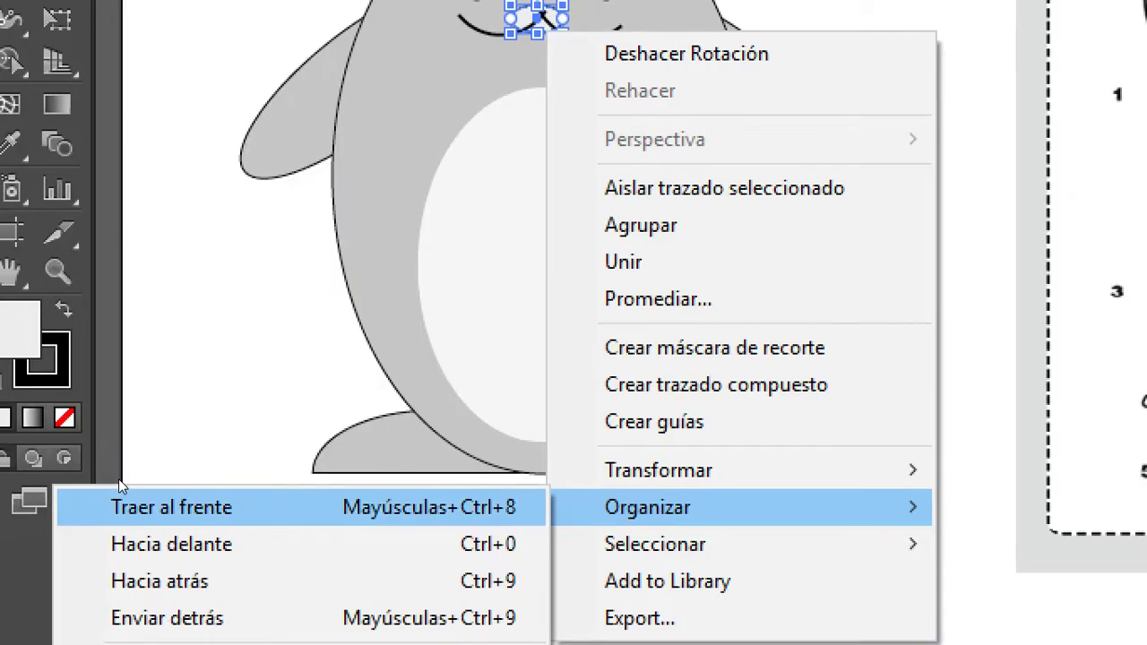
pyautogui.click(121, 502)
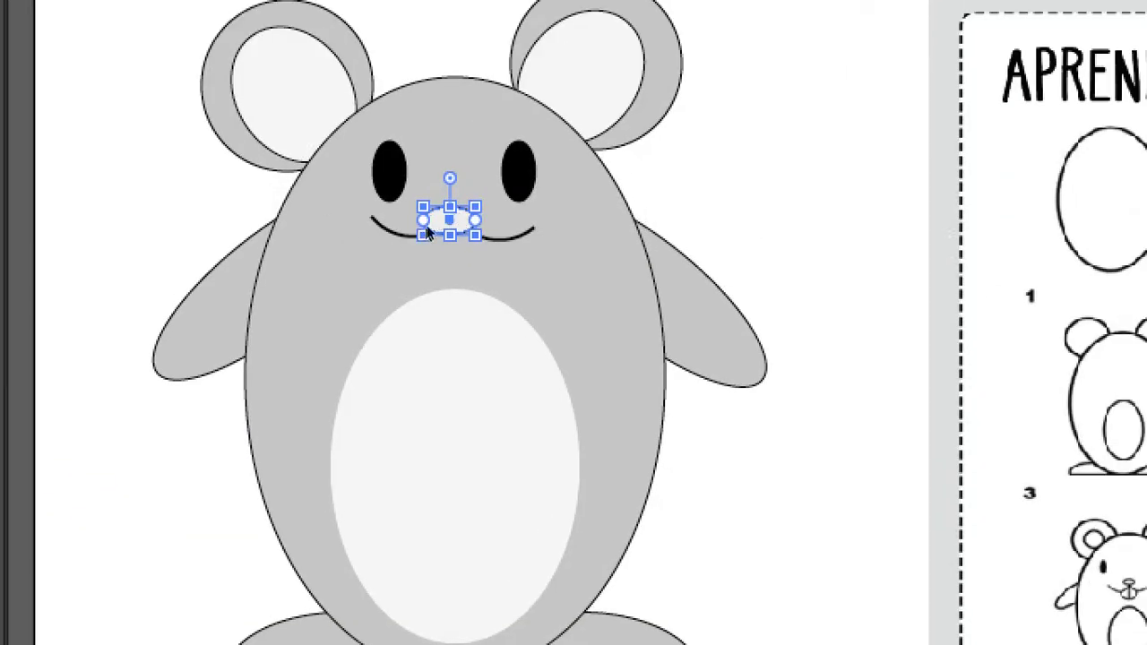
pyautogui.hotkey('ctrl', 'shift', 'a')
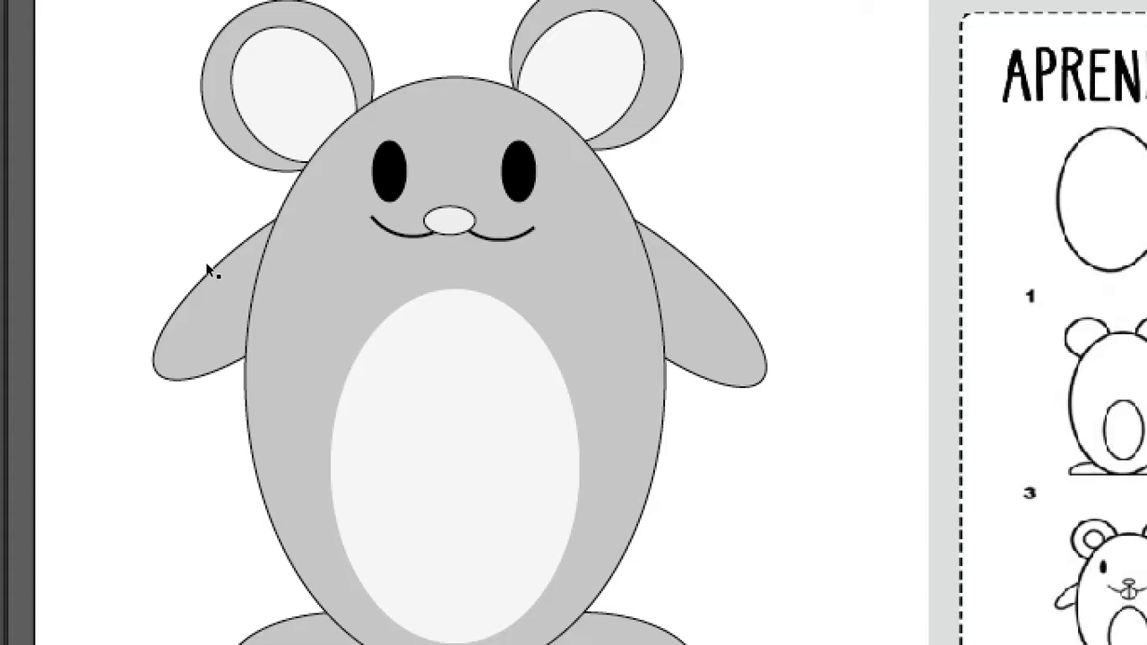
# - Reposition and resize the left mouth curve under the nose to match the right one
pyautogui.click(399, 231)
pyautogui.moveTo(241, 233); pyautogui.dragTo(243, 238)
pyautogui.moveTo(370, 224); pyautogui.dragTo(328, 236)
pyautogui.moveTo(535, 229); pyautogui.dragTo(518, 235)
pyautogui.press('Escape')
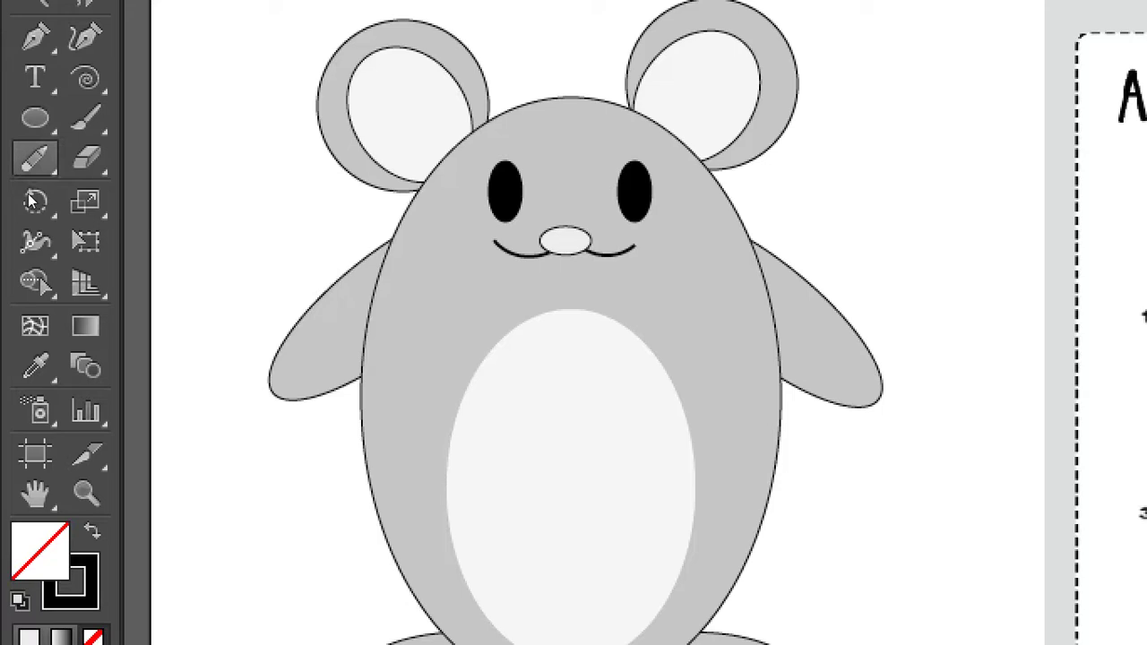
pyautogui.click(34, 117)
# - Draw a small tall rounded rectangle and move it under the nose as a tooth
pyautogui.click(34, 118)
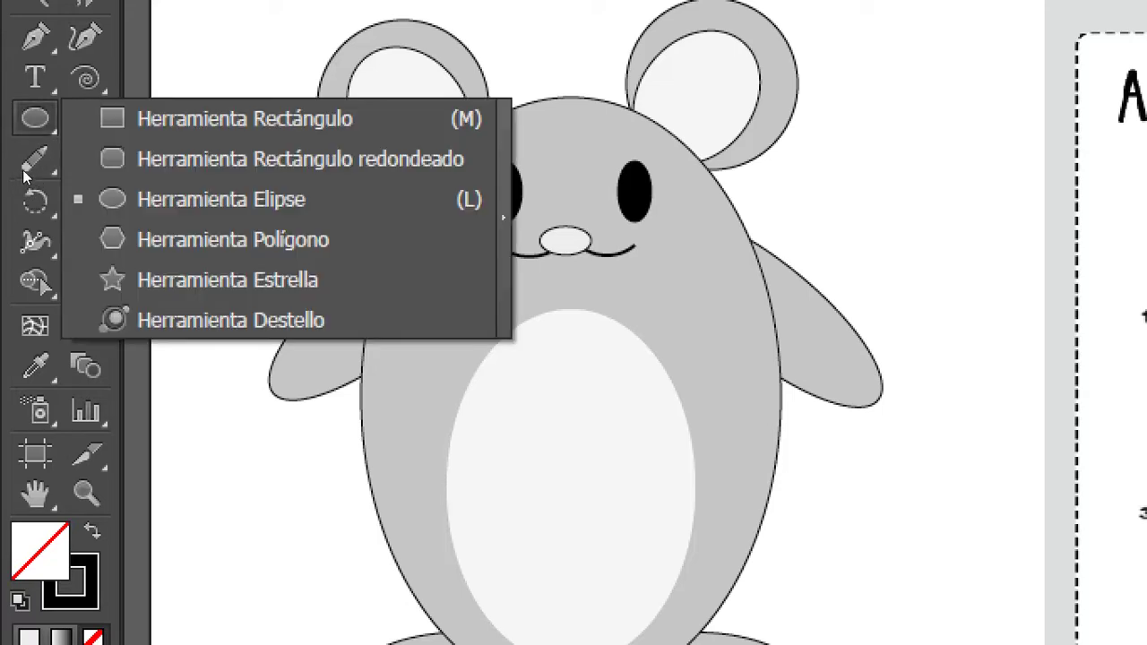
pyautogui.click(76, 180)
pyautogui.moveTo(202, 140)
pyautogui.mouseDown()
pyautogui.moveTo(216, 203)
pyautogui.moveTo(230, 191)
pyautogui.mouseUp()
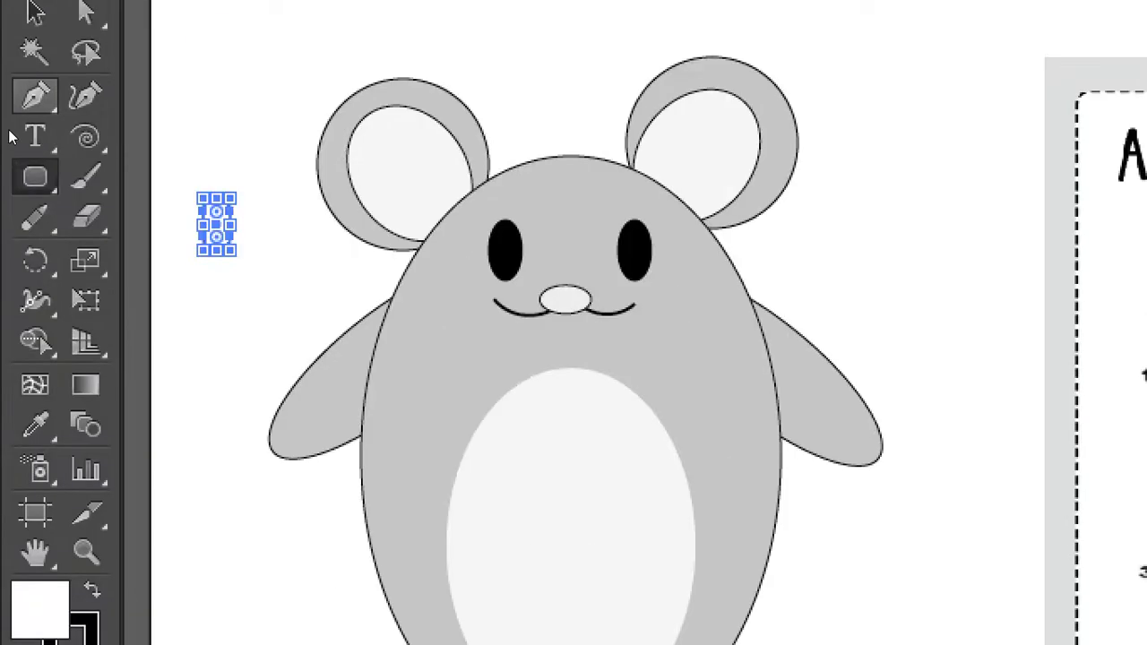
pyautogui.press('v')
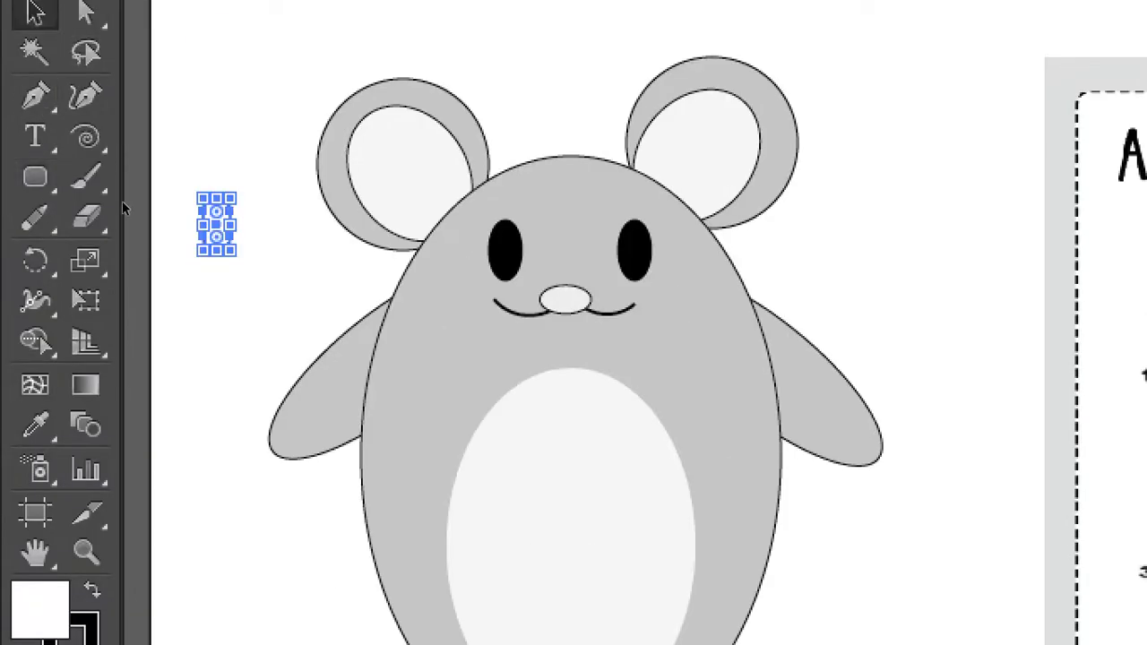
pyautogui.hotkey('ctrl', 'shift', 'a')
pyautogui.moveTo(216, 224)
pyautogui.mouseDown()
pyautogui.moveTo(534, 316)
pyautogui.moveTo(578, 315)
pyautogui.mouseUp()
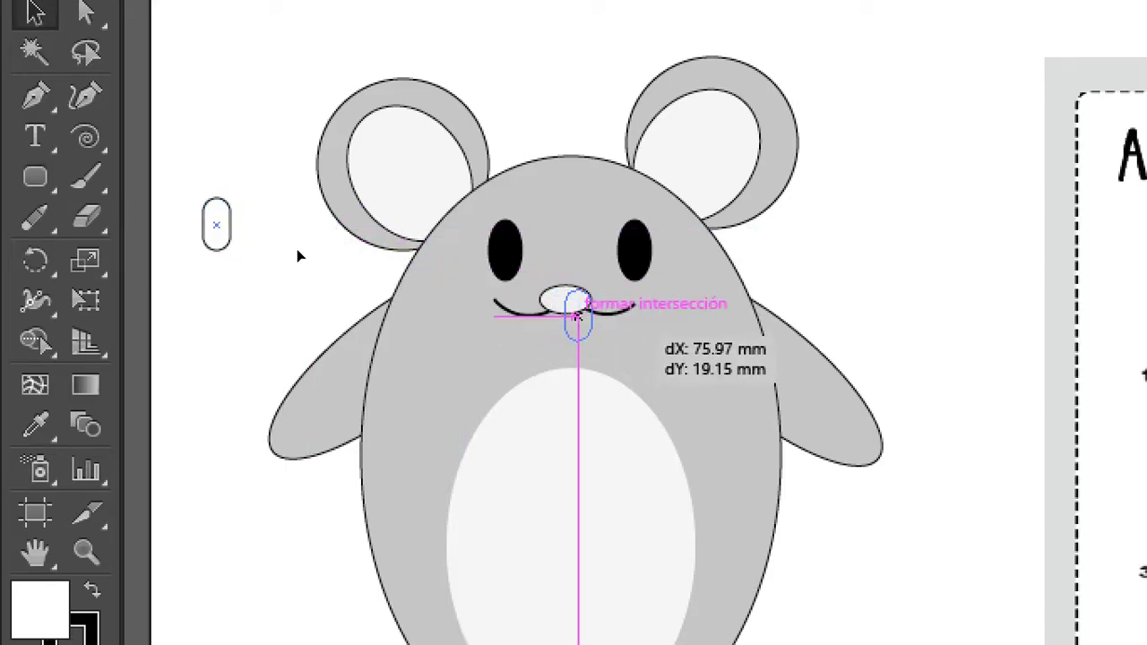
pyautogui.moveTo(578, 315); pyautogui.dragTo(578, 315)
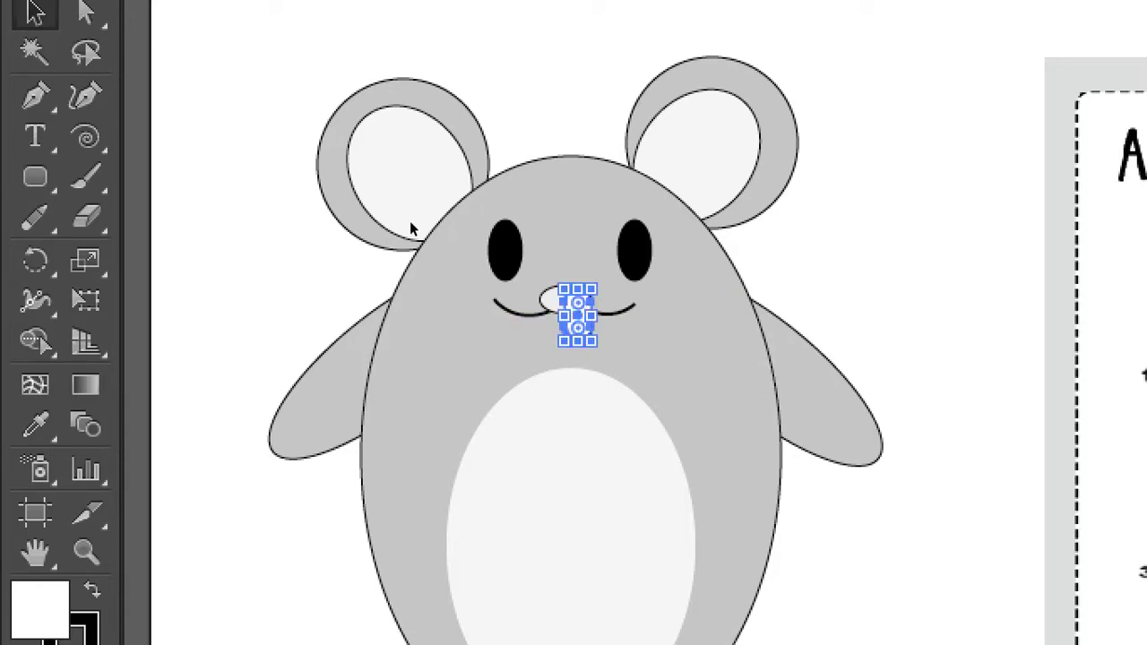
pyautogui.click(285, 258)
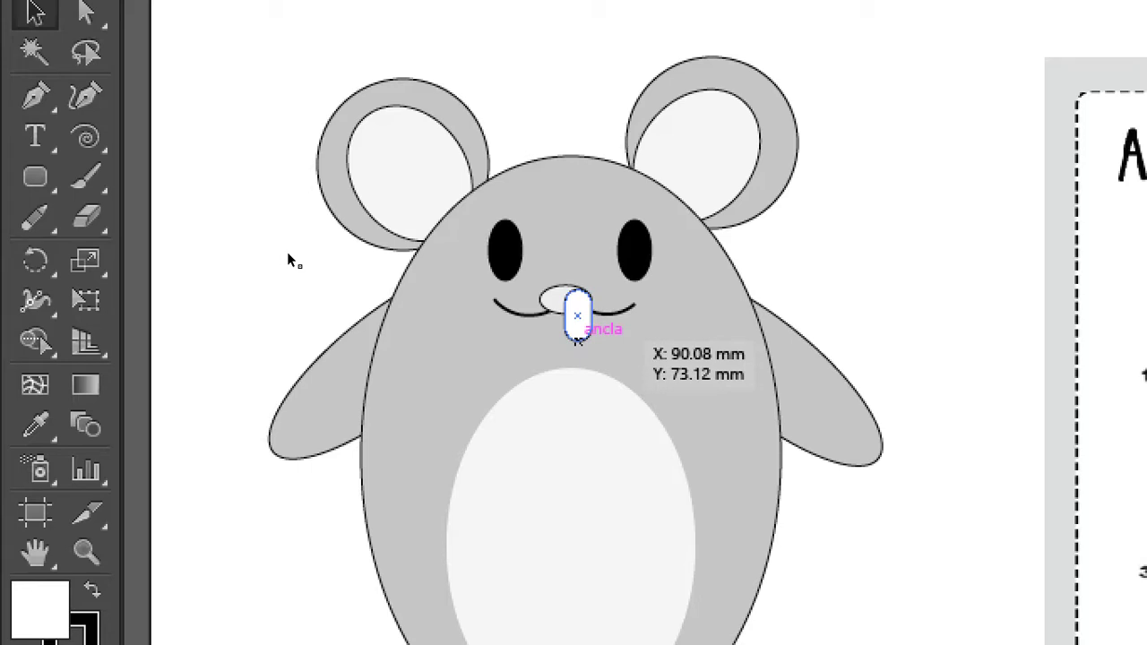
# - Shorten the tooth and settle it just below the nose
pyautogui.hotkey('ctrl', '+')
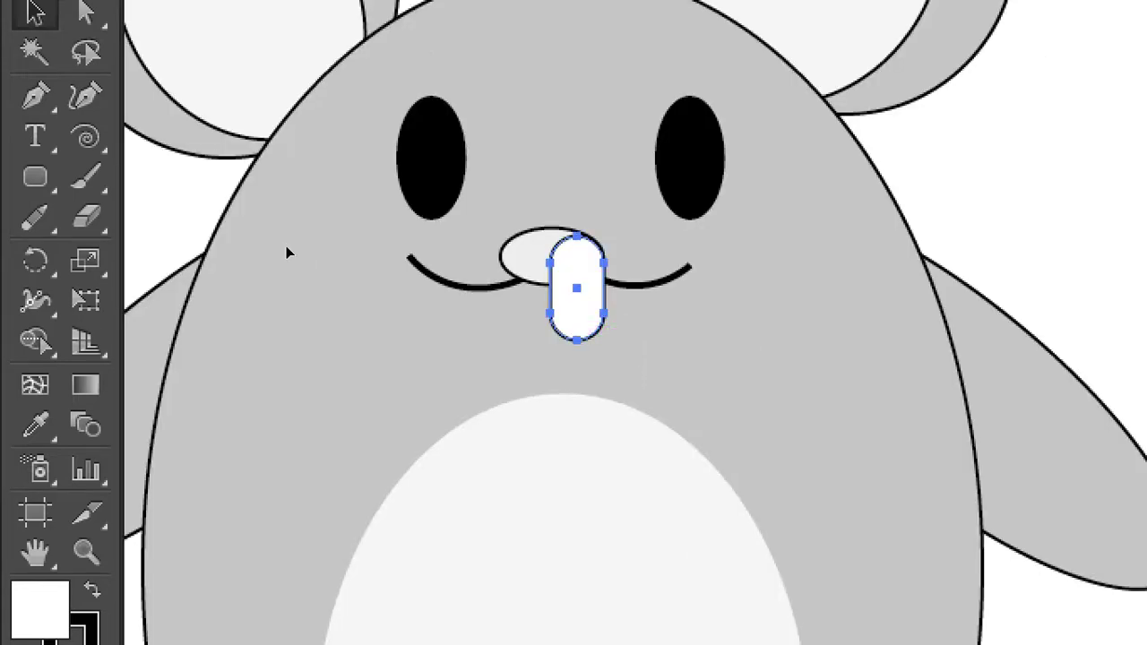
pyautogui.moveTo(577, 340); pyautogui.dragTo(577, 326)
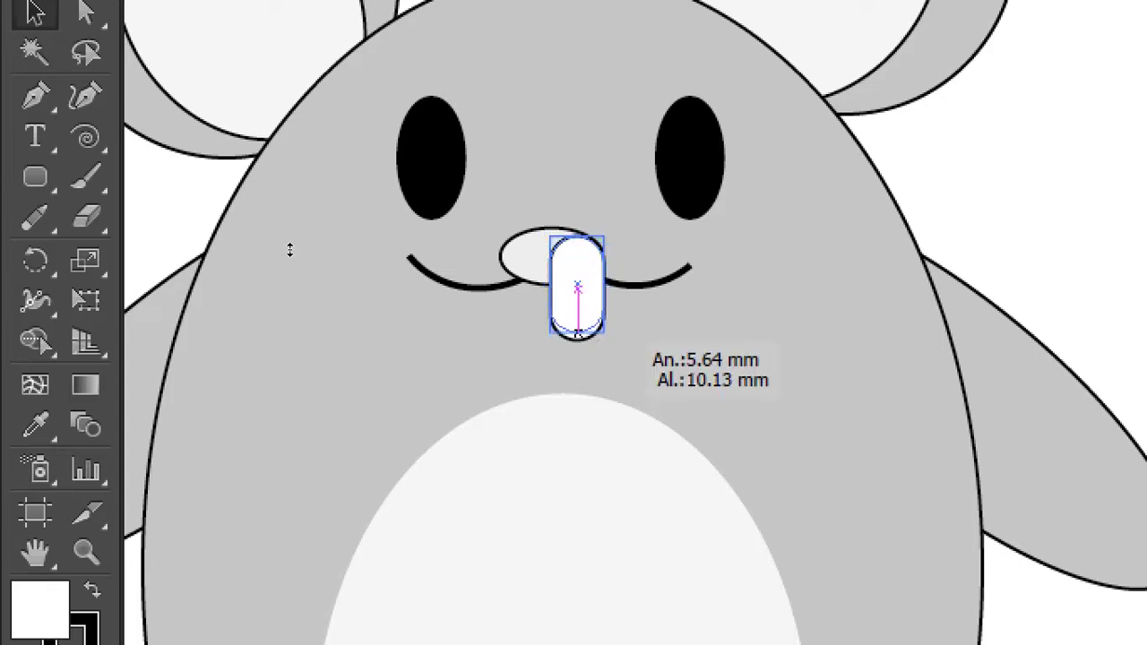
pyautogui.moveTo(577, 326); pyautogui.dragTo(577, 324)
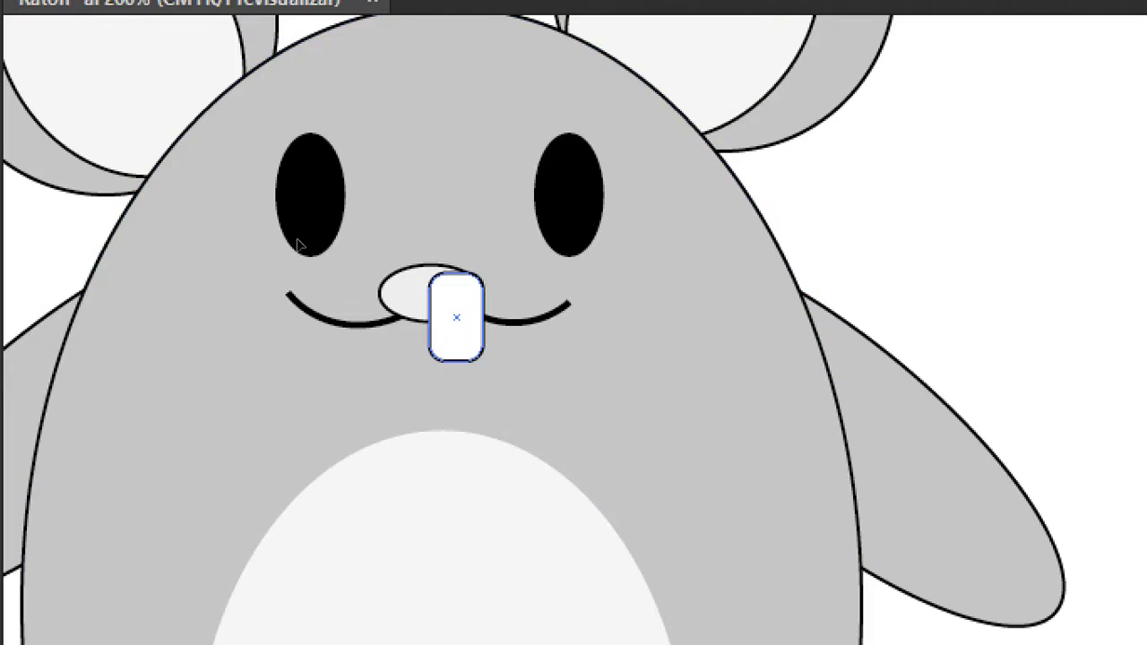
pyautogui.moveTo(456, 317); pyautogui.dragTo(455, 324)
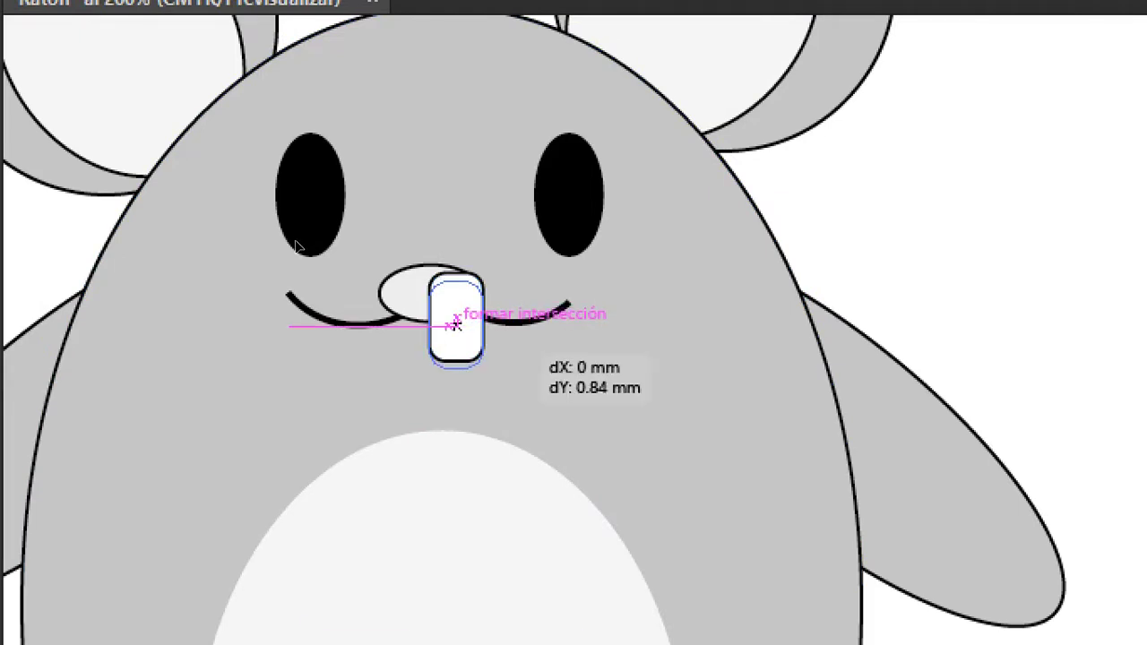
pyautogui.moveTo(455, 325); pyautogui.dragTo(450, 325)
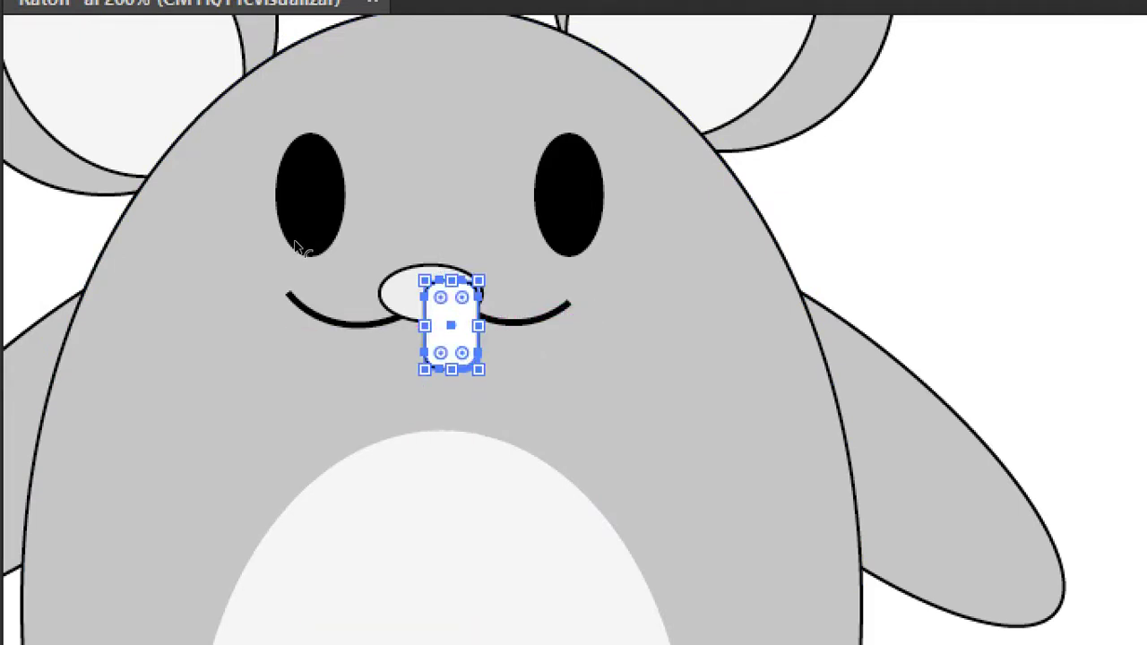
# - Duplicate the tooth to its left to form a second front tooth
pyautogui.moveTo(450, 324); pyautogui.dragTo(406, 324)
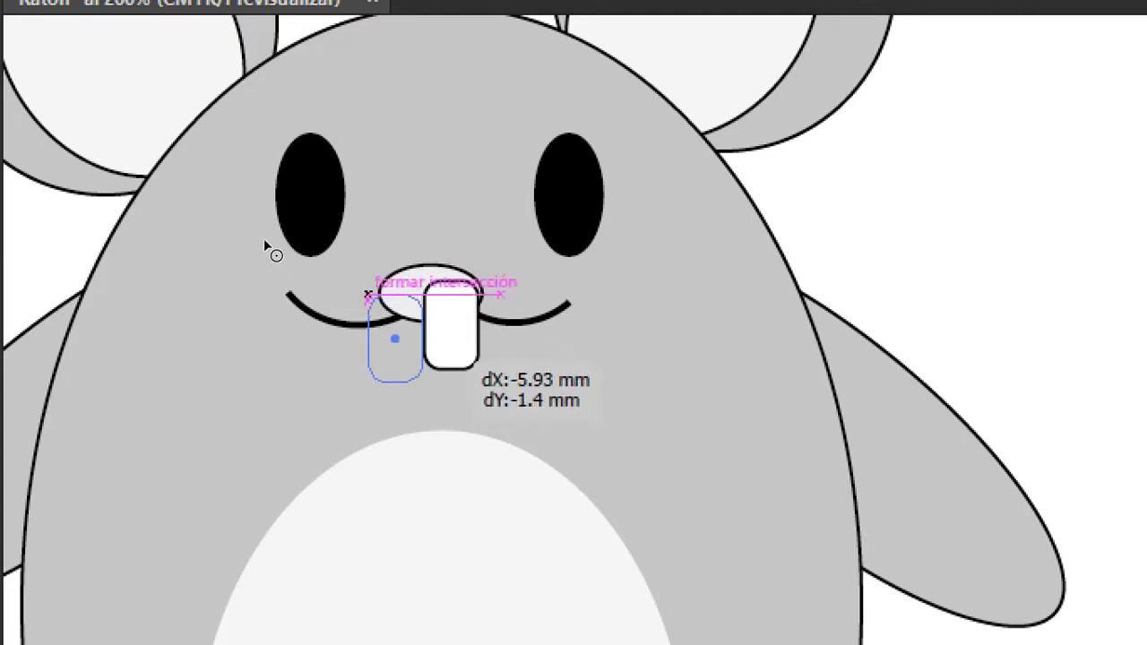
pyautogui.moveTo(271, 238); pyautogui.dragTo(271, 238)
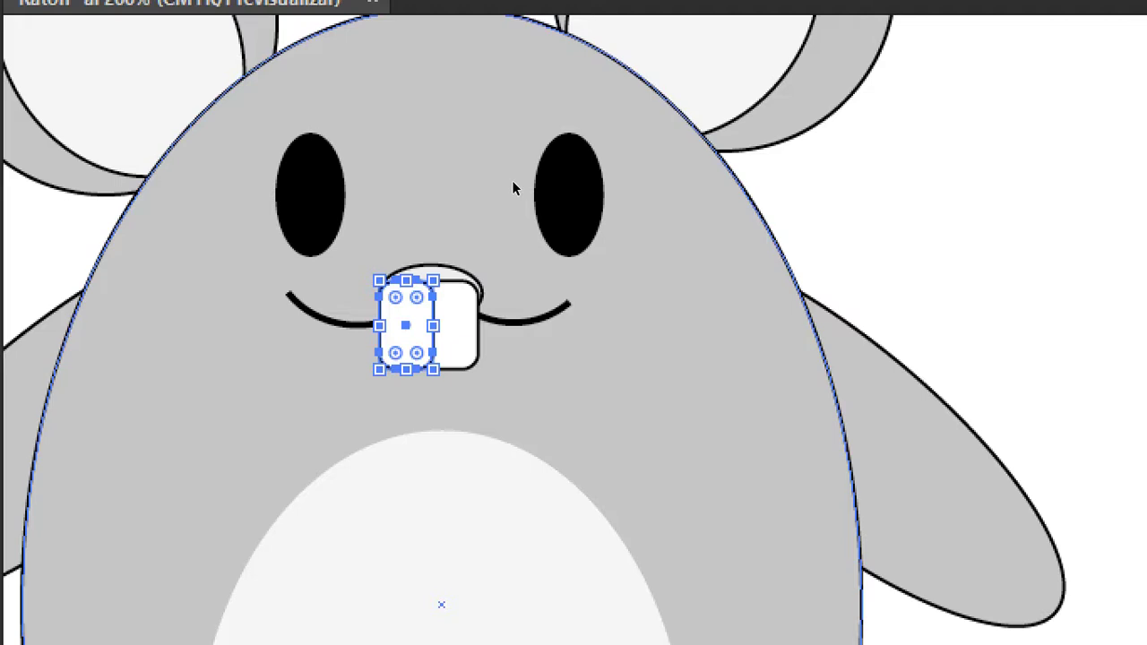
pyautogui.hotkey('ctrl', 'shift', 'a')
pyautogui.click(451, 324)
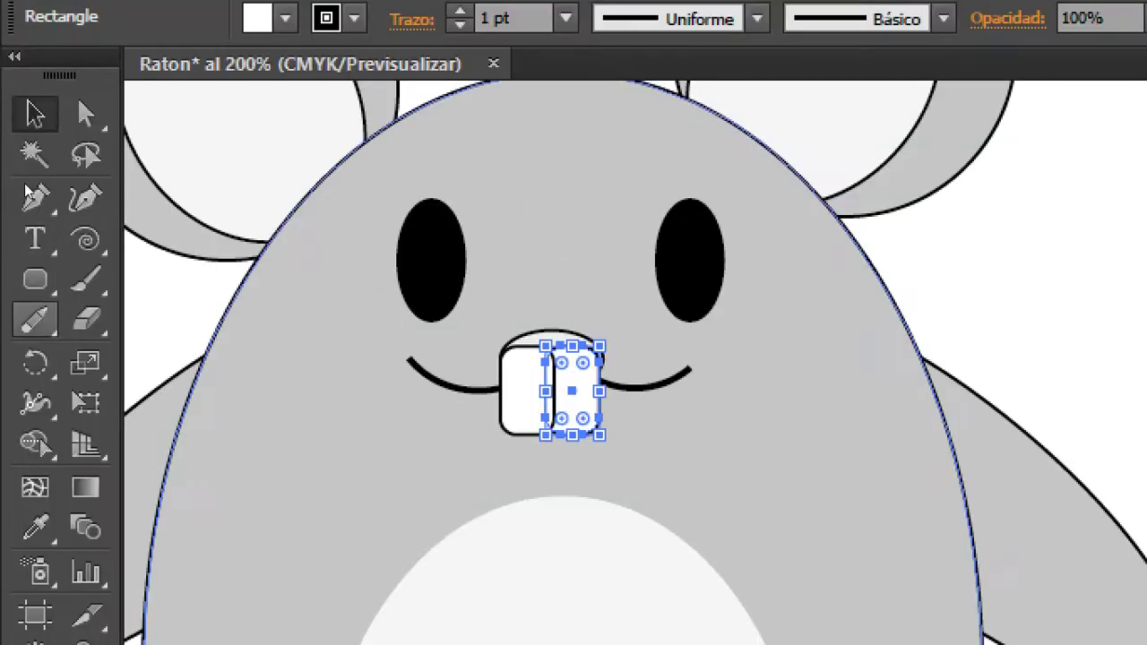
pyautogui.click(85, 320)
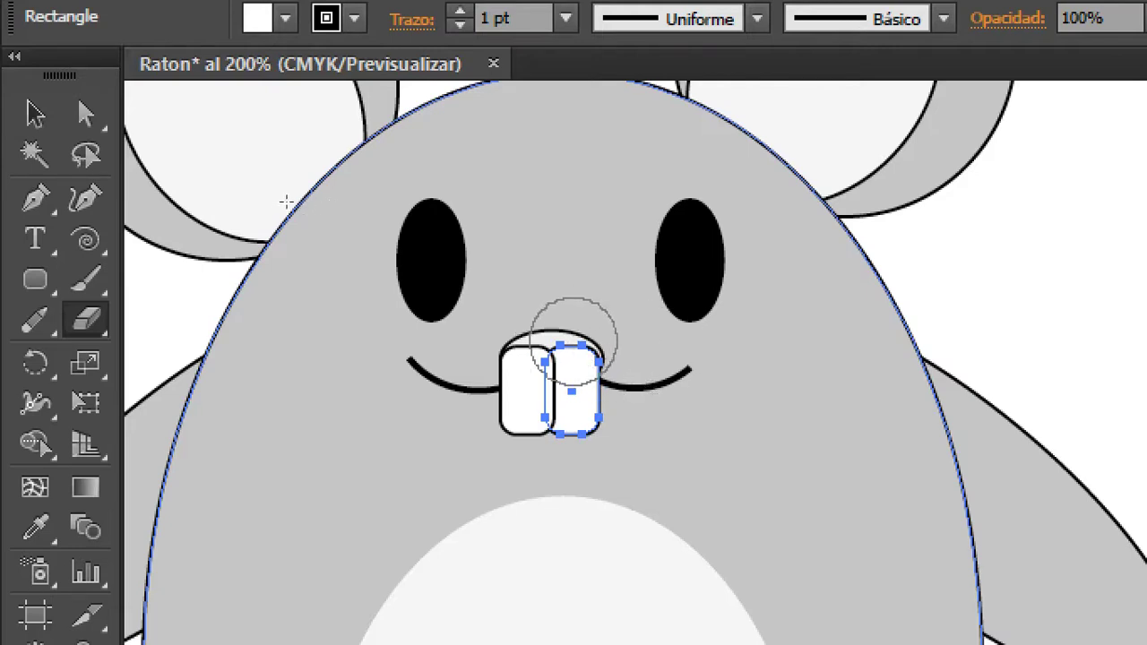
# - Erase the tops of the right and left teeth where they overlap the nose
pyautogui.moveTo(573, 341); pyautogui.dragTo(574, 330)
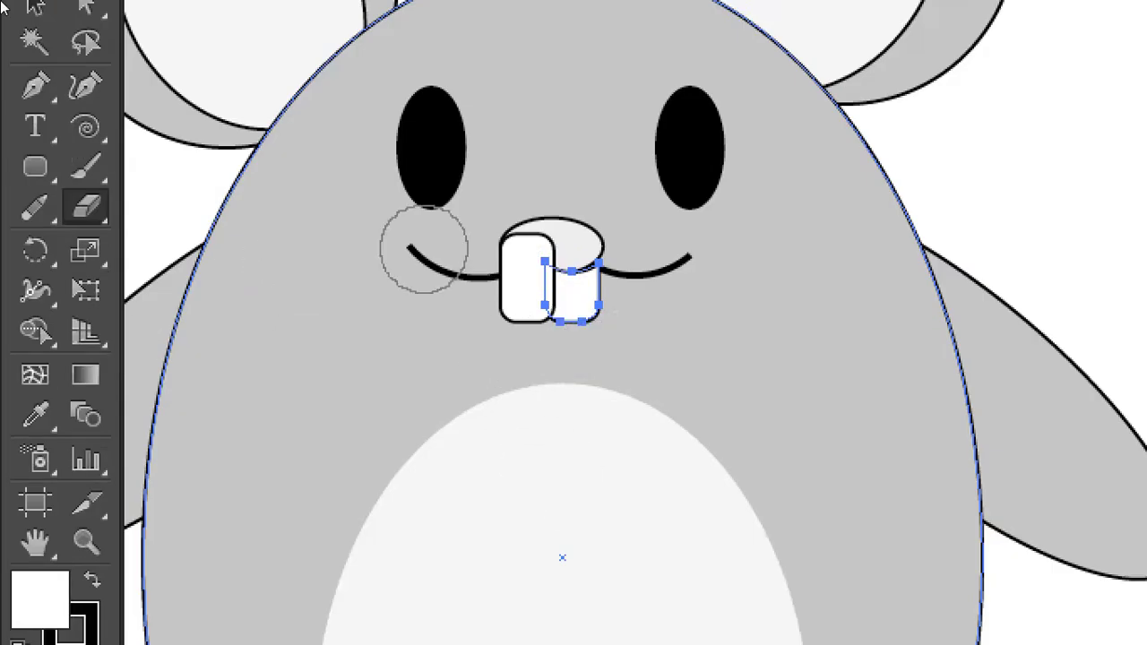
pyautogui.press('v')
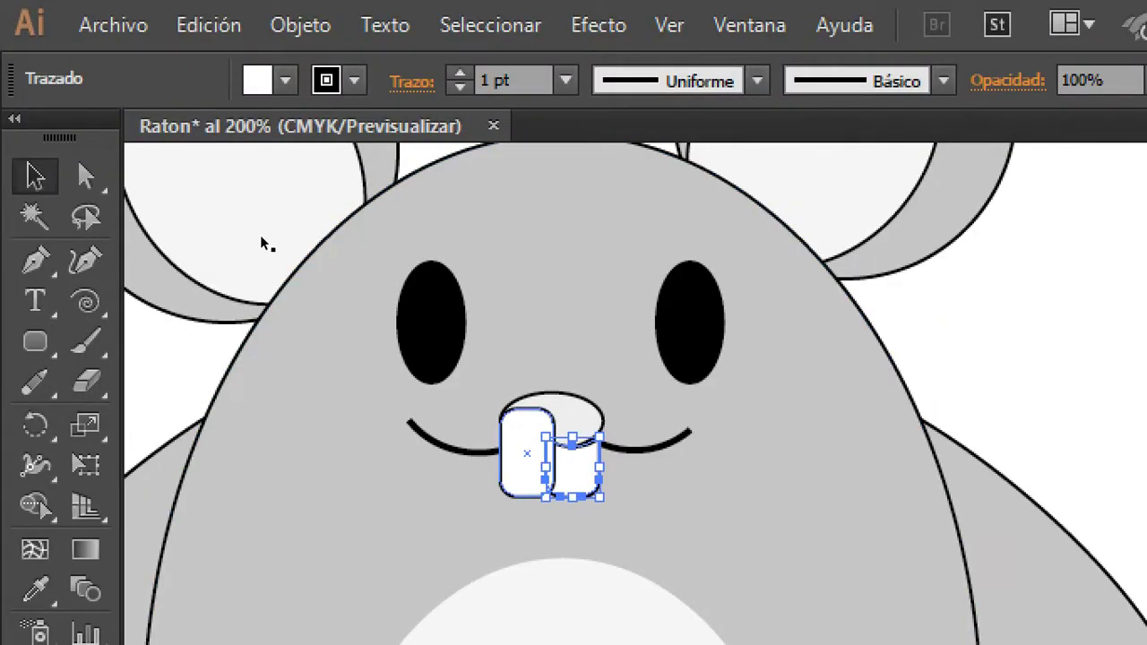
pyautogui.click(527, 452)
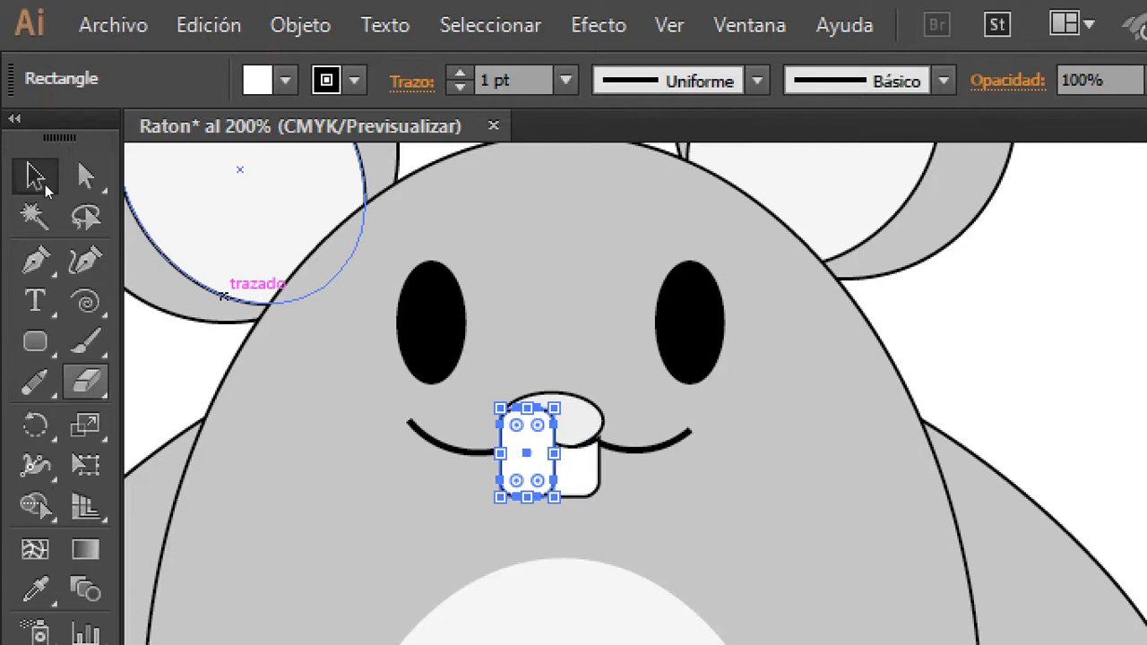
pyautogui.click(85, 380)
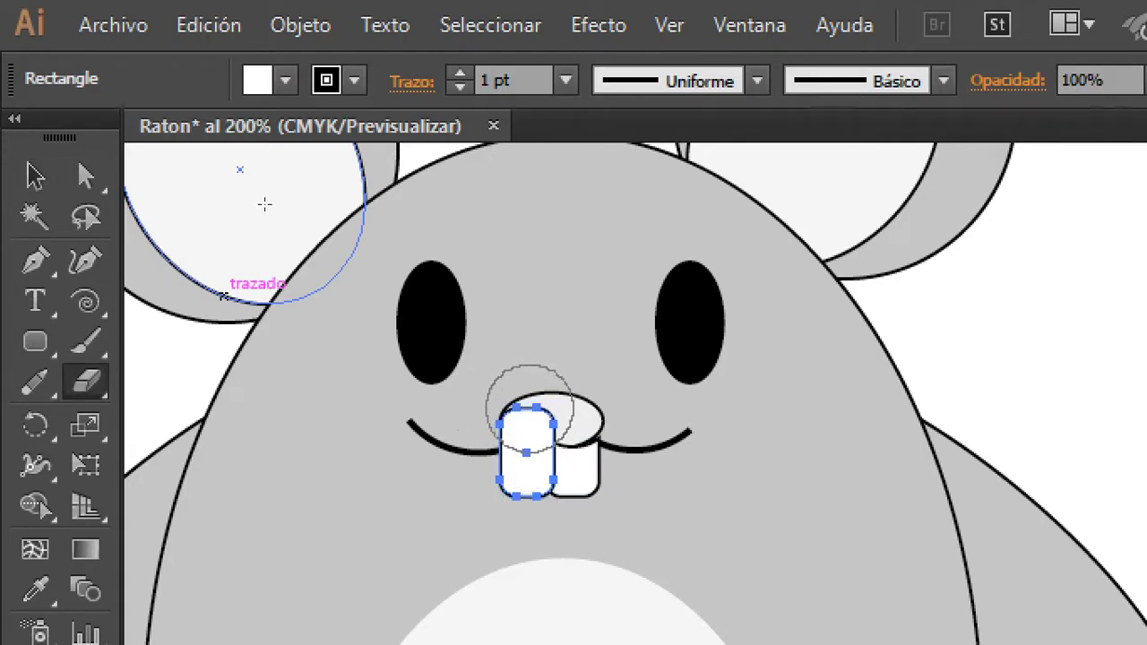
pyautogui.moveTo(538, 410); pyautogui.dragTo(529, 408)
pyautogui.hotkey('ctrl', 'z')
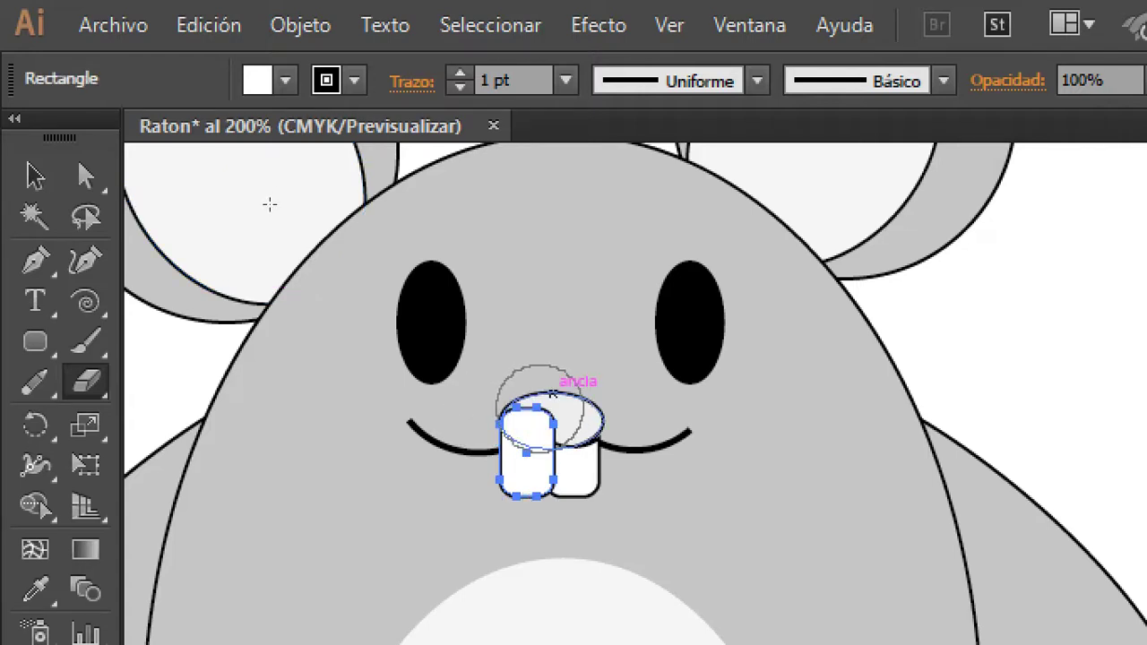
pyautogui.click(538, 407)
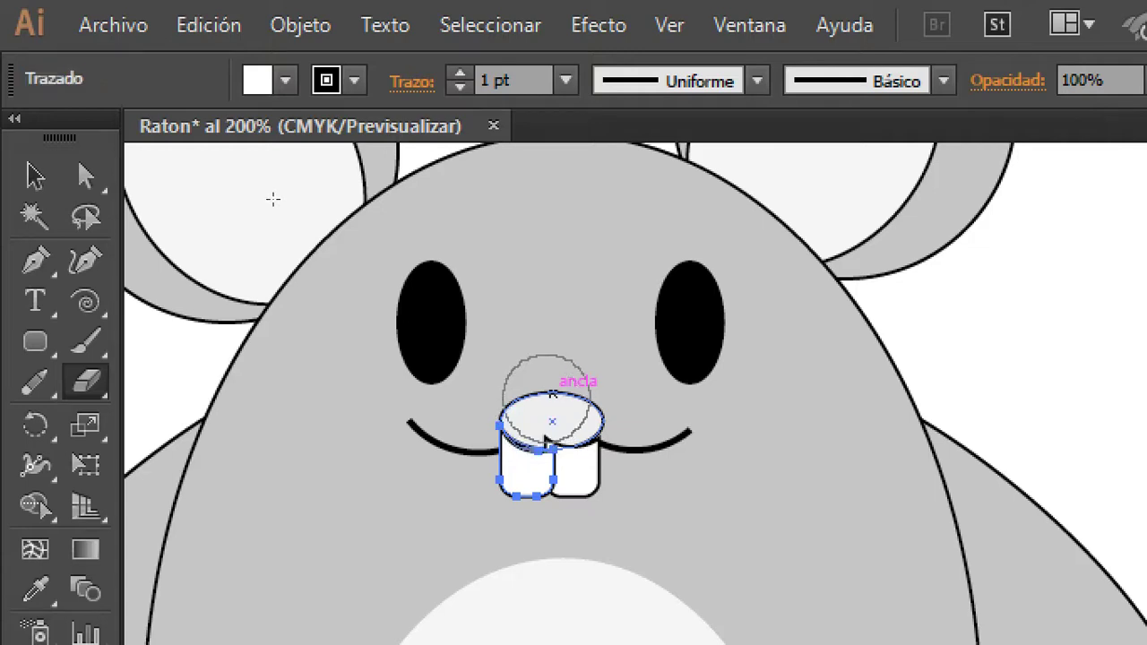
pyautogui.keyDown('ctrl'); pyautogui.click(573, 466); pyautogui.keyUp('ctrl')
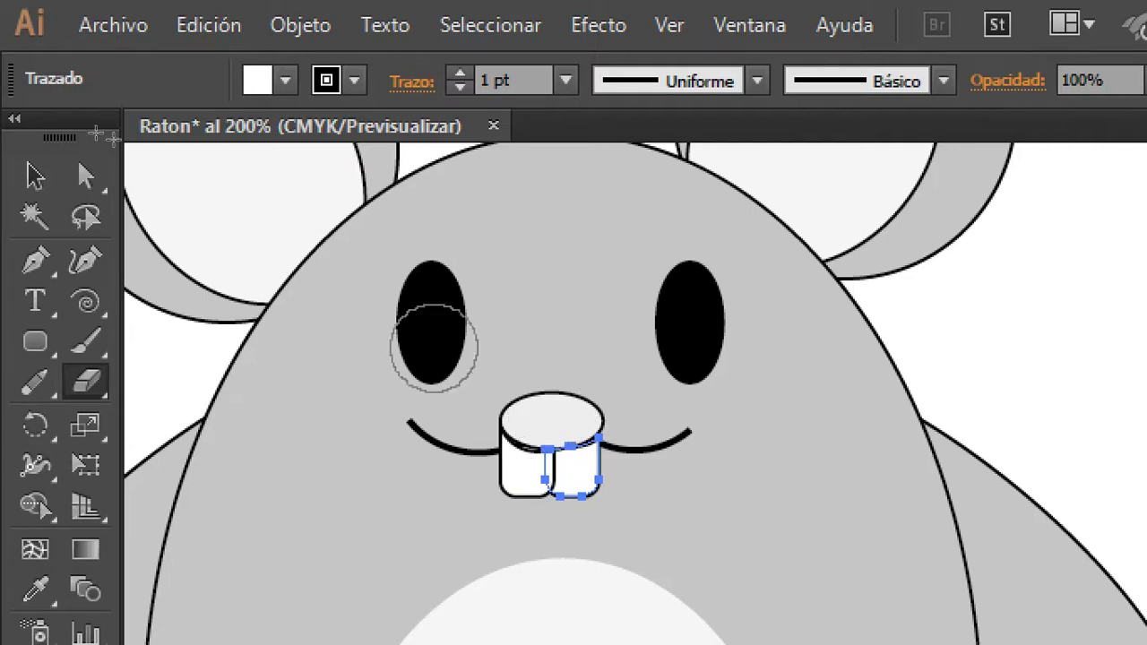
pyautogui.press('v')
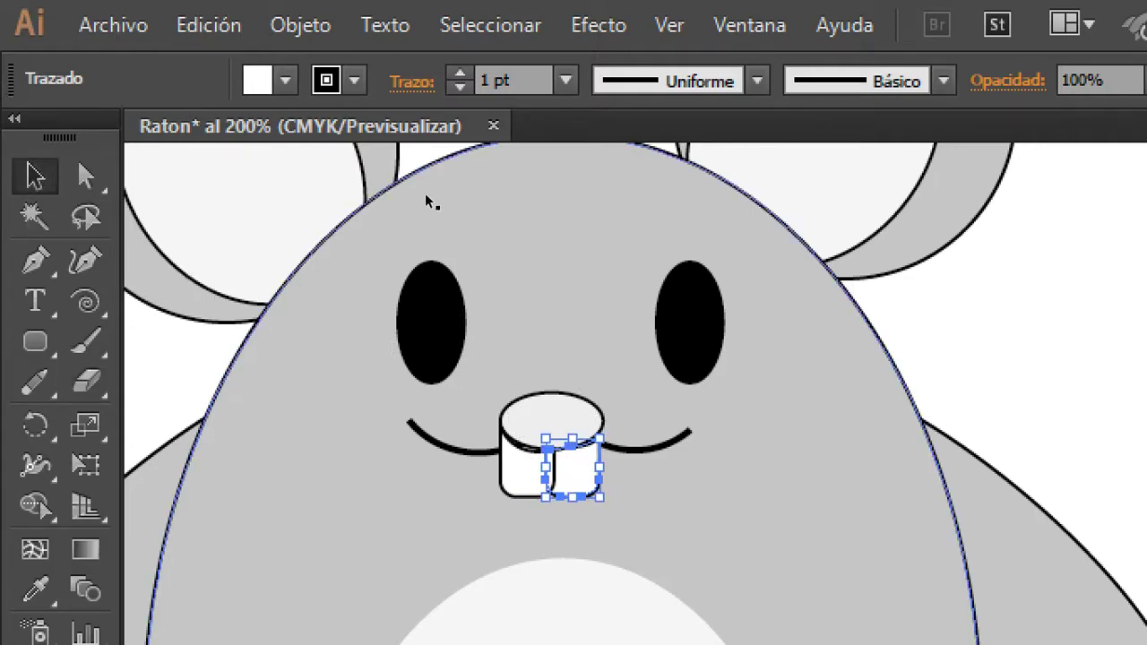
pyautogui.hotkey('ctrl', 'shift', 'a')
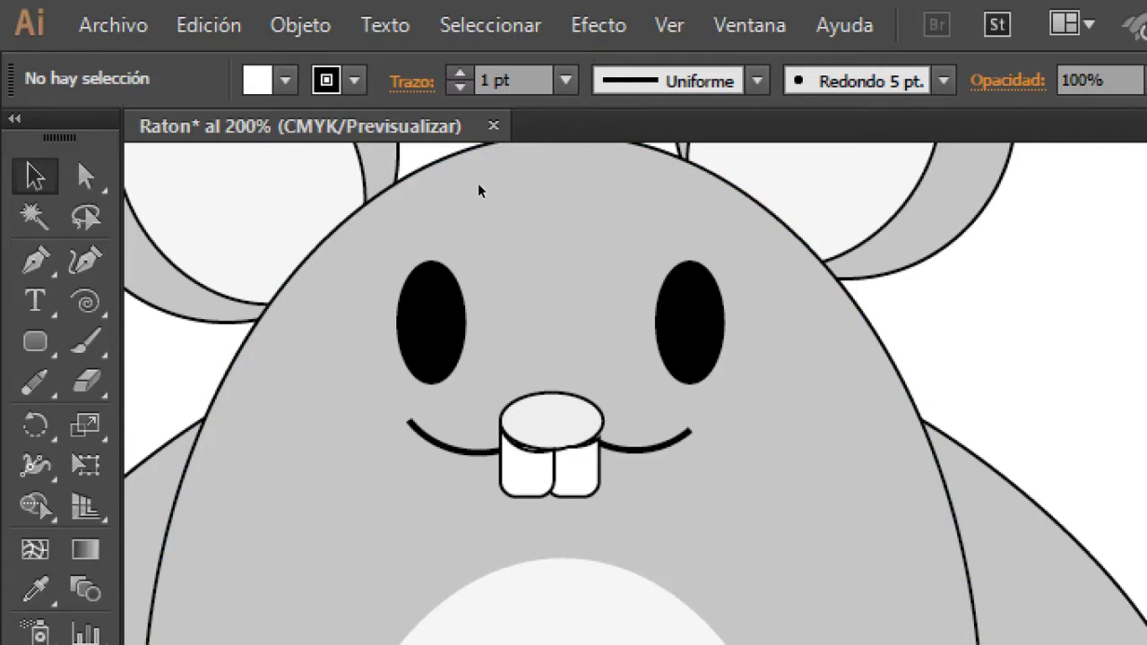
pyautogui.hotkey('ctrl', '-')
pyautogui.hotkey('ctrl', '-')
pyautogui.hotkey('ctrl', '-')
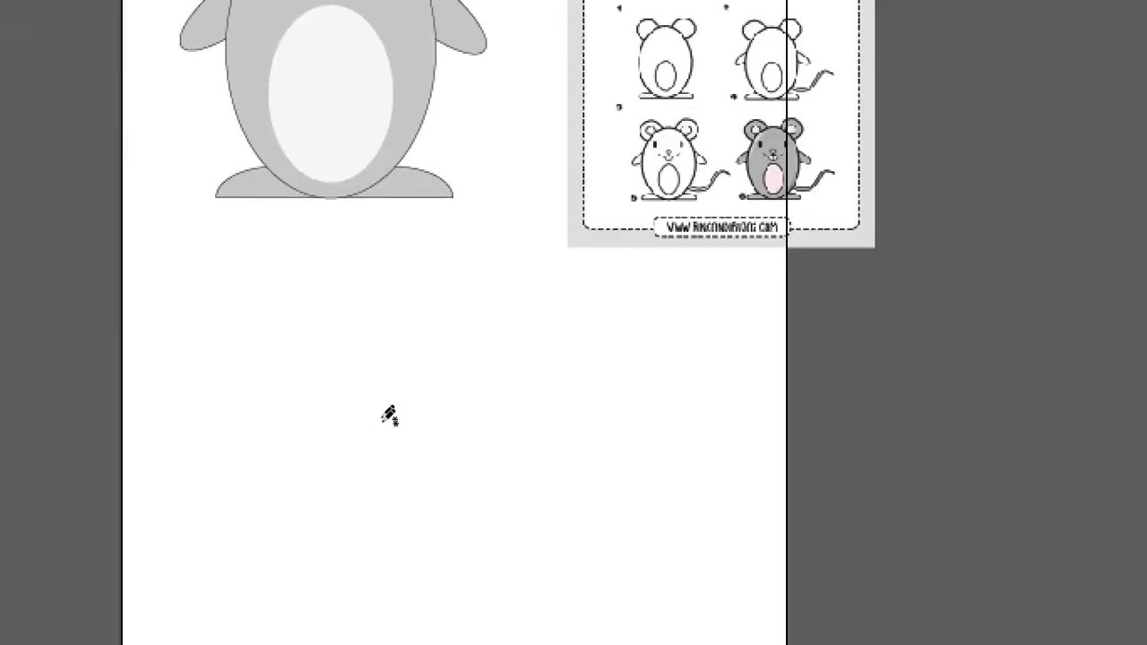
# - Draw a closed S-shaped tail freehand and fill it light grey
pyautogui.moveTo(398, 415); pyautogui.dragTo(464, 354)
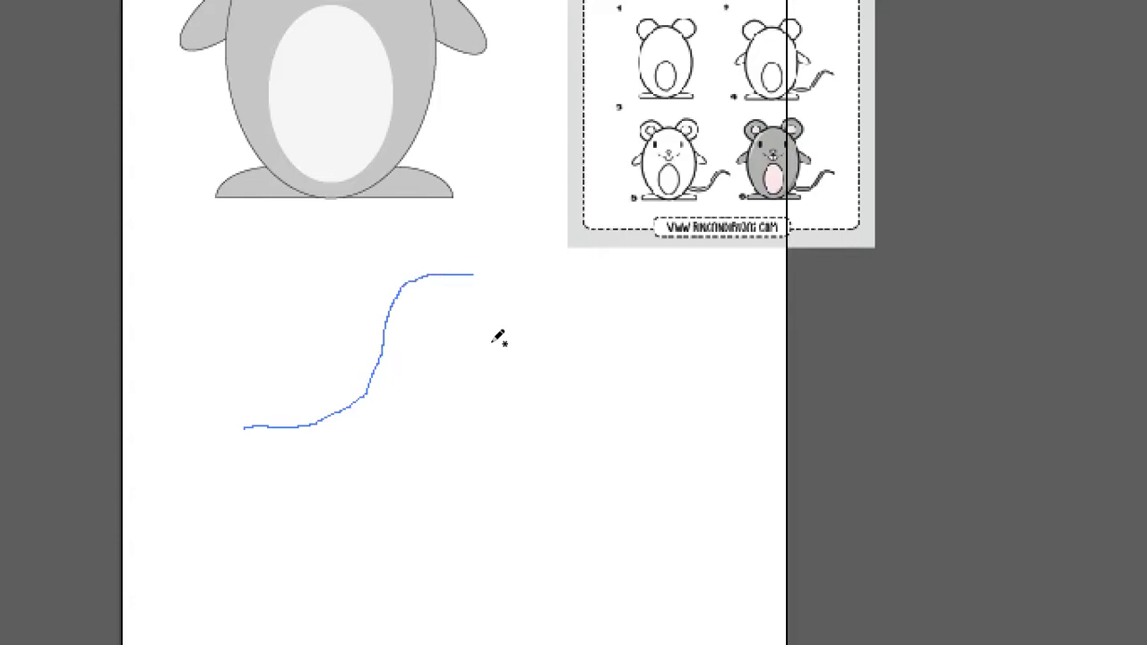
pyautogui.moveTo(464, 372)
pyautogui.mouseDown()
pyautogui.moveTo(435, 418)
pyautogui.moveTo(412, 422)
pyautogui.mouseUp()
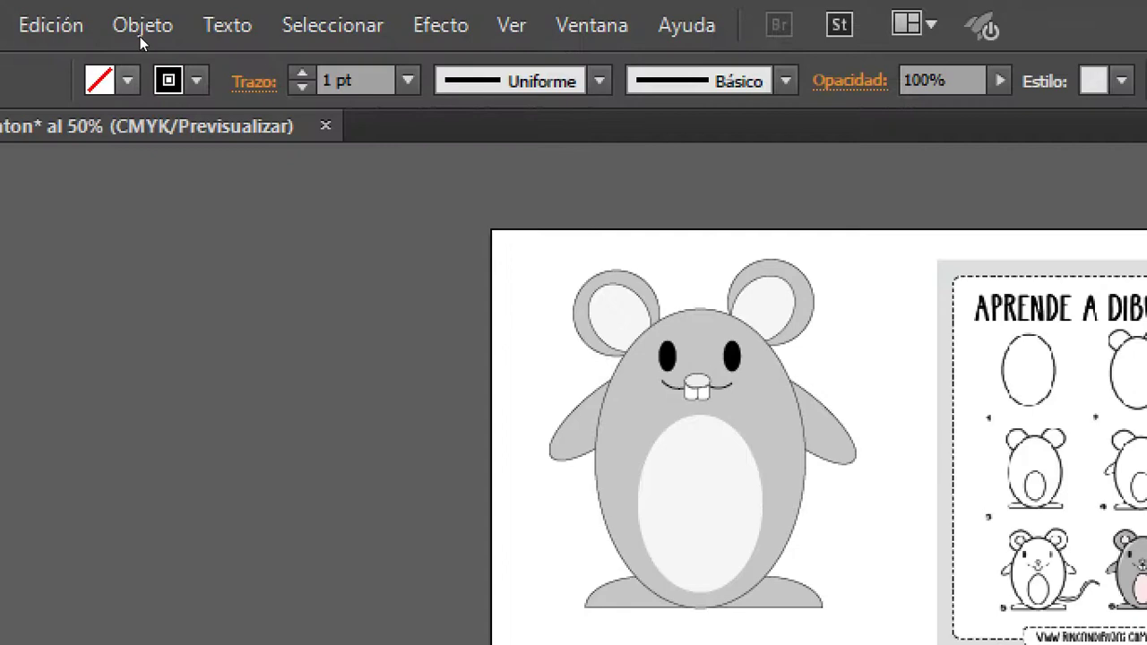
pyautogui.click(127, 80)
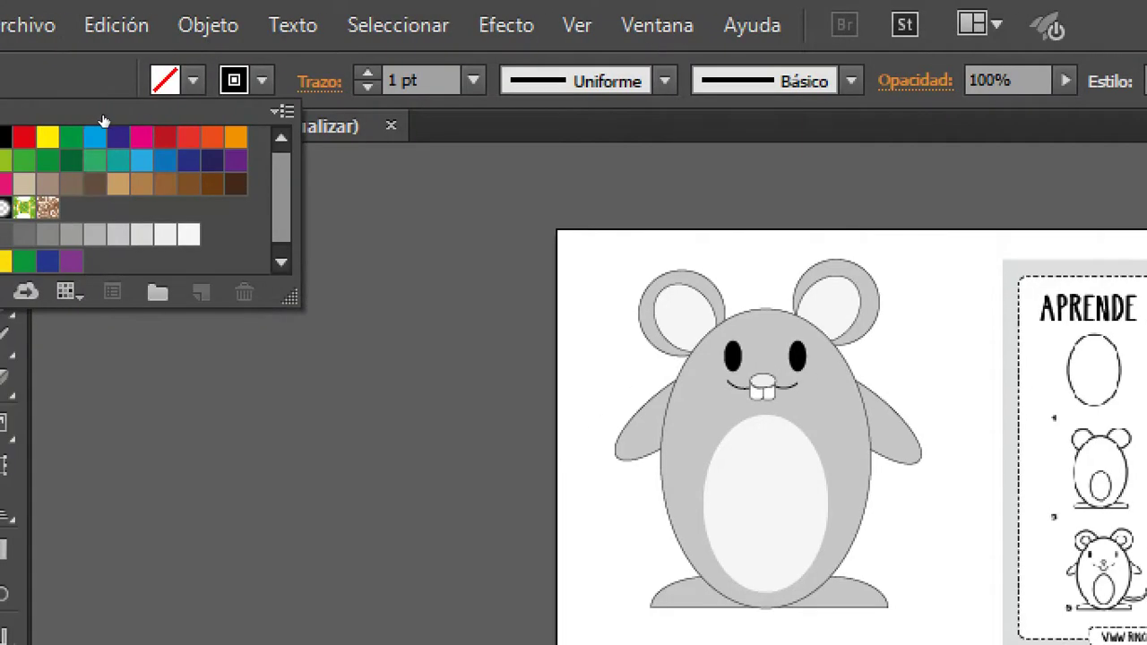
pyautogui.click(117, 235)
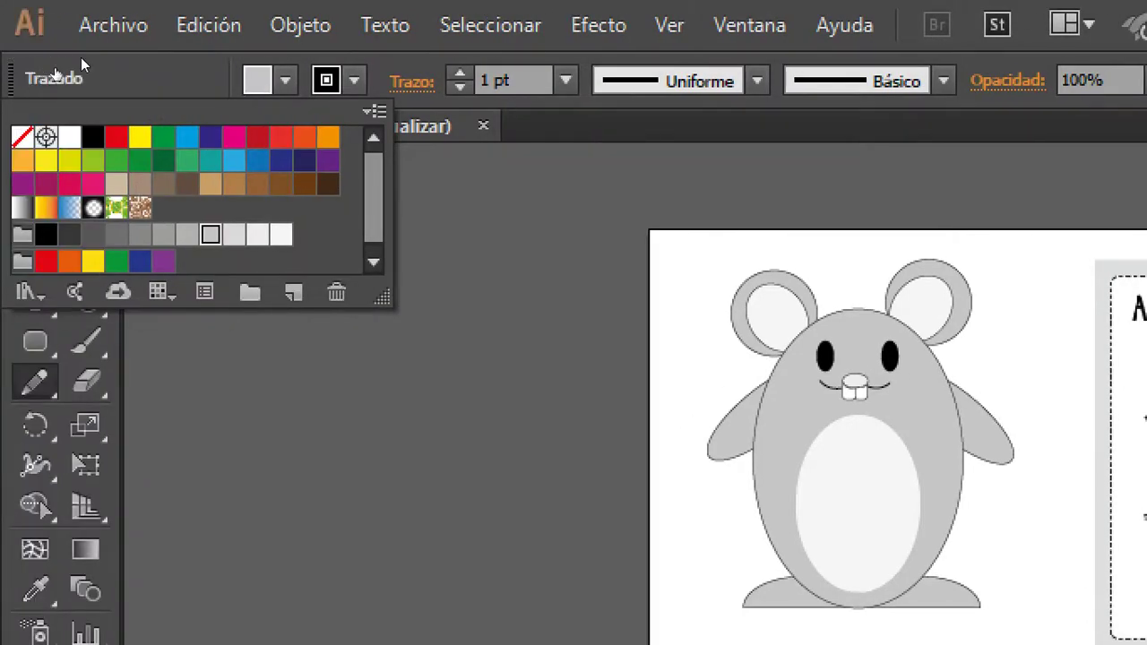
pyautogui.click(52, 69)
# - Move the tail against the body's right side and shrink it
pyautogui.press('v')
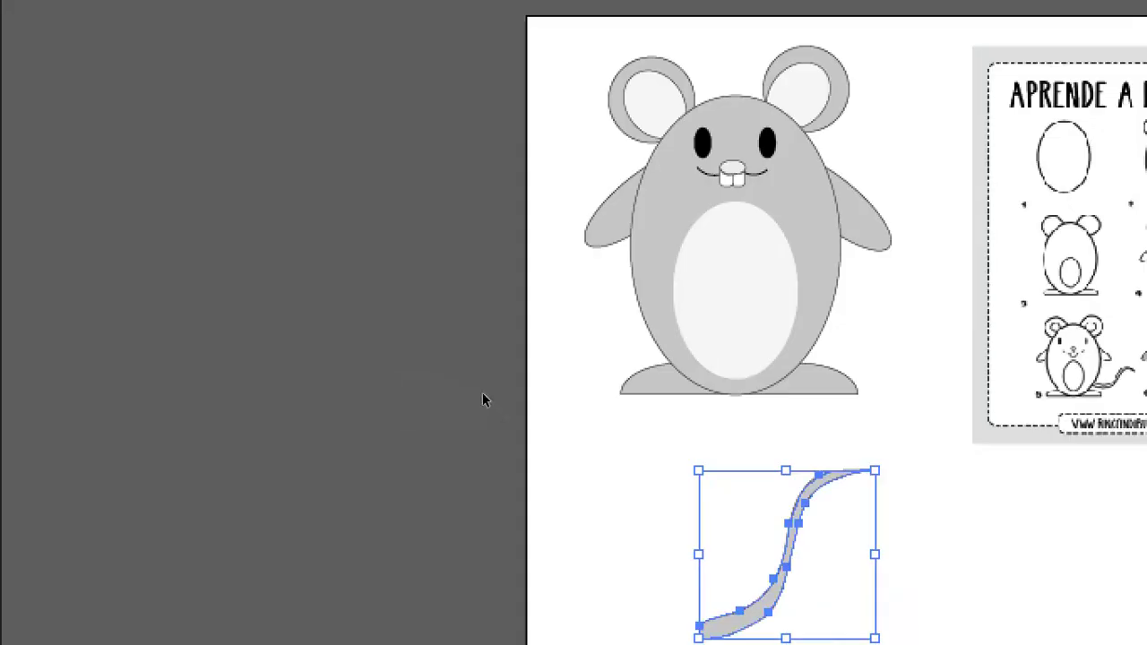
pyautogui.moveTo(679, 509); pyautogui.dragTo(781, 215)
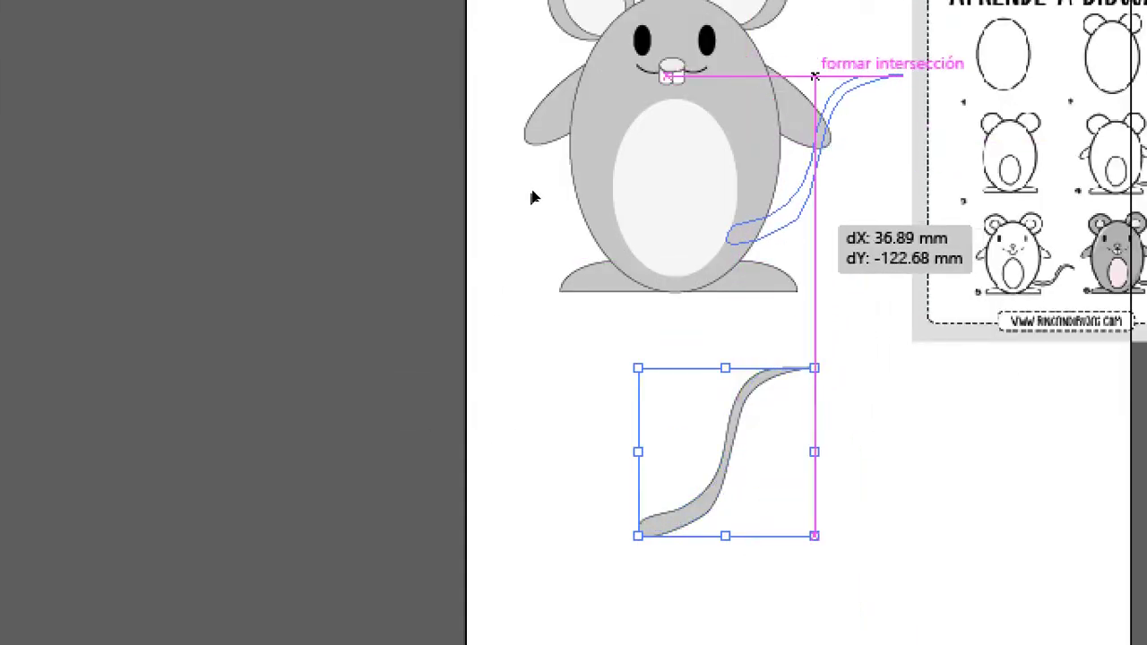
pyautogui.moveTo(481, 276); pyautogui.dragTo(533, 194)
pyautogui.moveTo(901, 75); pyautogui.dragTo(845, 142)
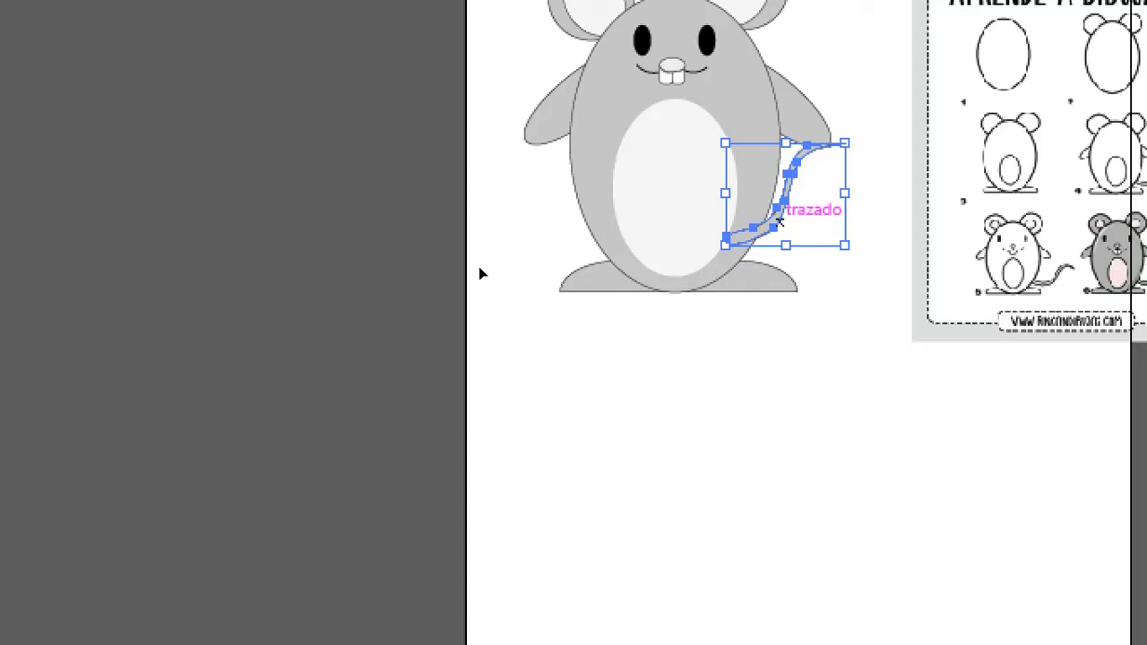
pyautogui.rightClick(776, 218)
pyautogui.moveTo(615, 383)
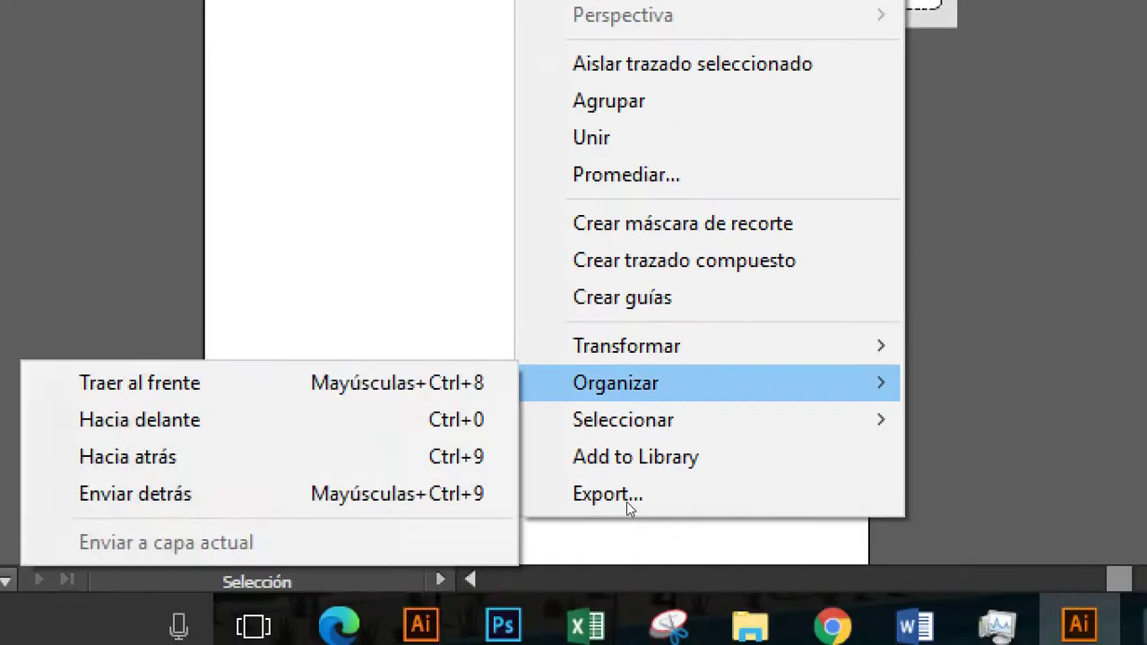
# - Send the tail behind the mouse's body with Organizar > Enviar detrás
pyautogui.click(143, 493)
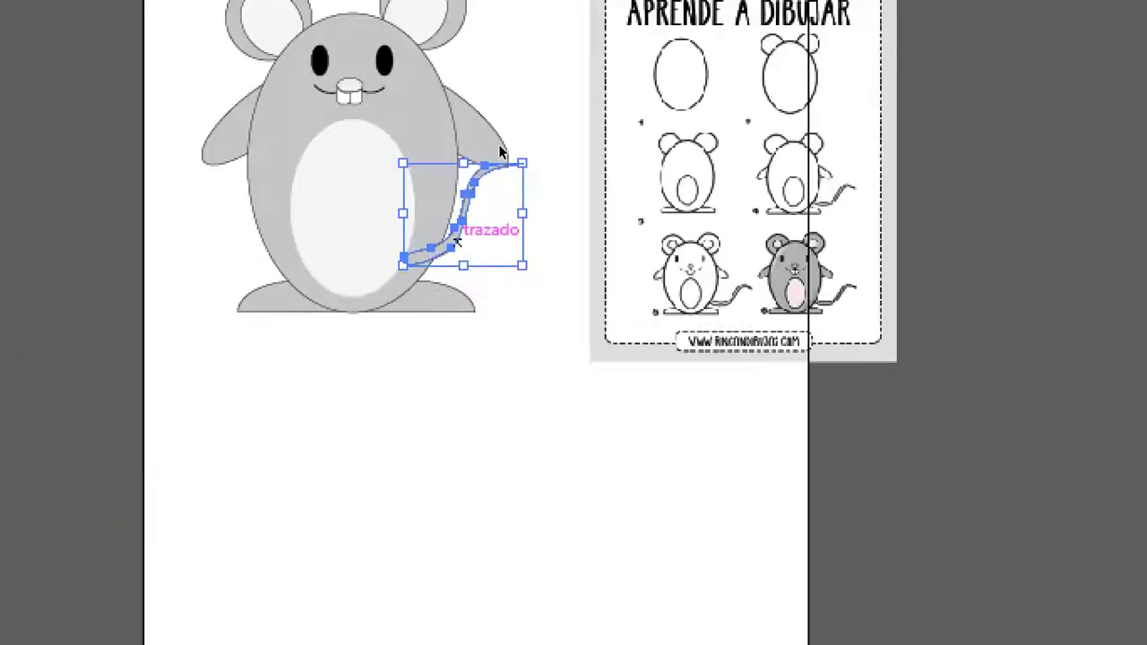
pyautogui.click(464, 349)
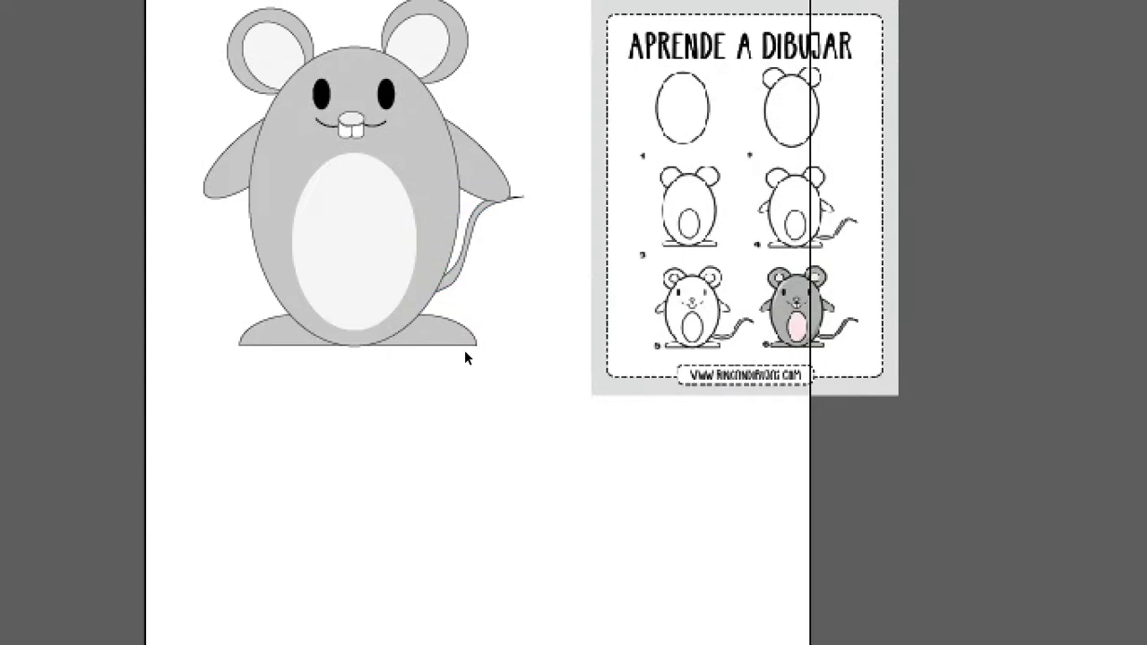
pyautogui.click(486, 246)
# - Rotate the tail about 20° clockwise and shift it down and right
pyautogui.moveTo(521, 230); pyautogui.dragTo(523, 250)
pyautogui.click(525, 290)
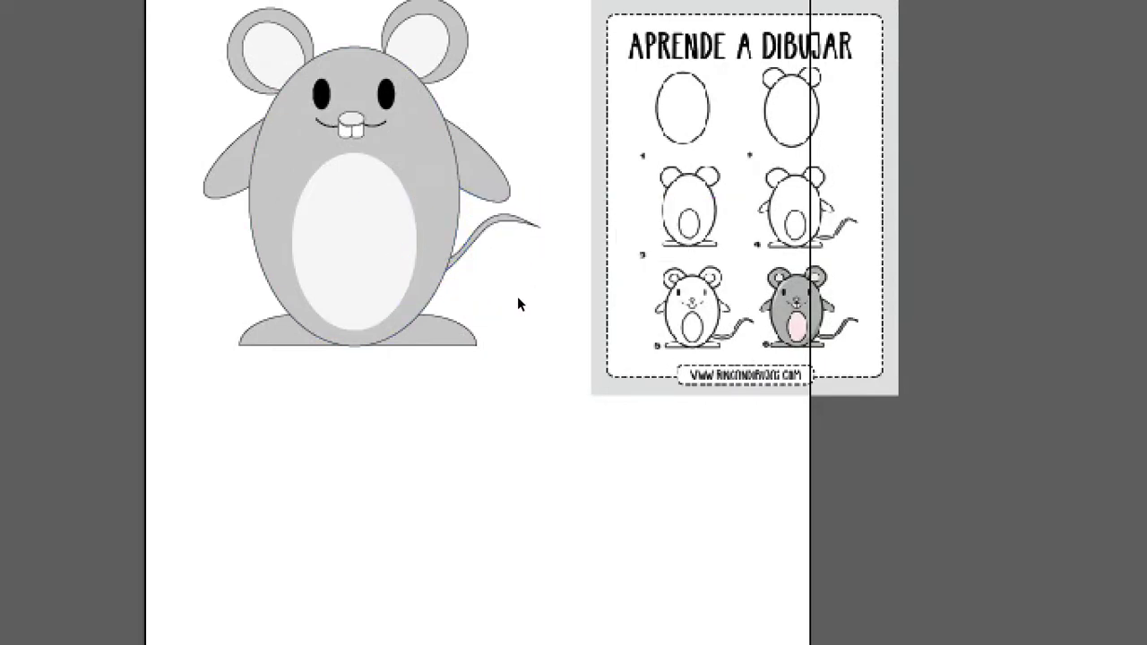
pyautogui.moveTo(495, 242); pyautogui.dragTo(501, 257)
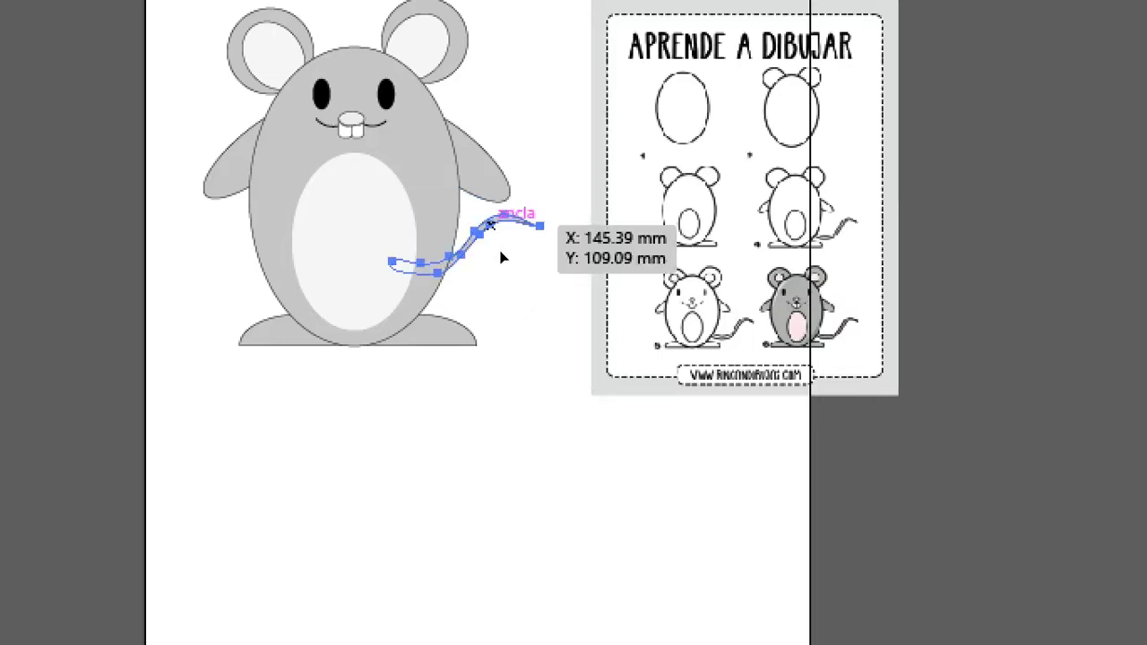
pyautogui.moveTo(492, 324); pyautogui.dragTo(491, 322)
pyautogui.click(492, 322)
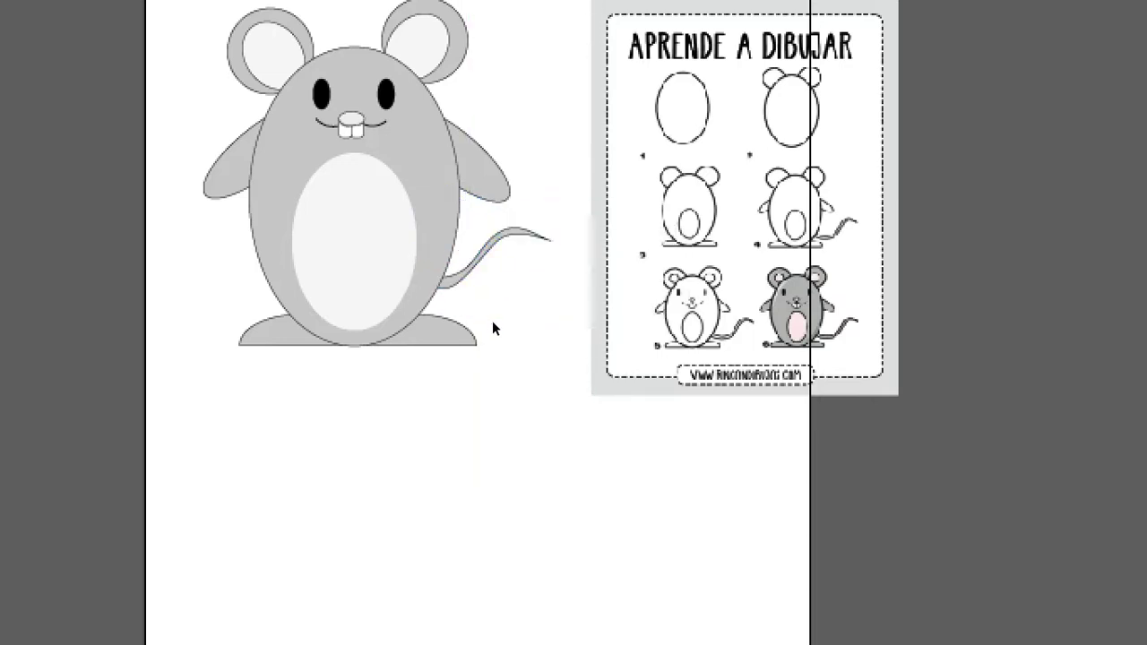
pyautogui.click(489, 267)
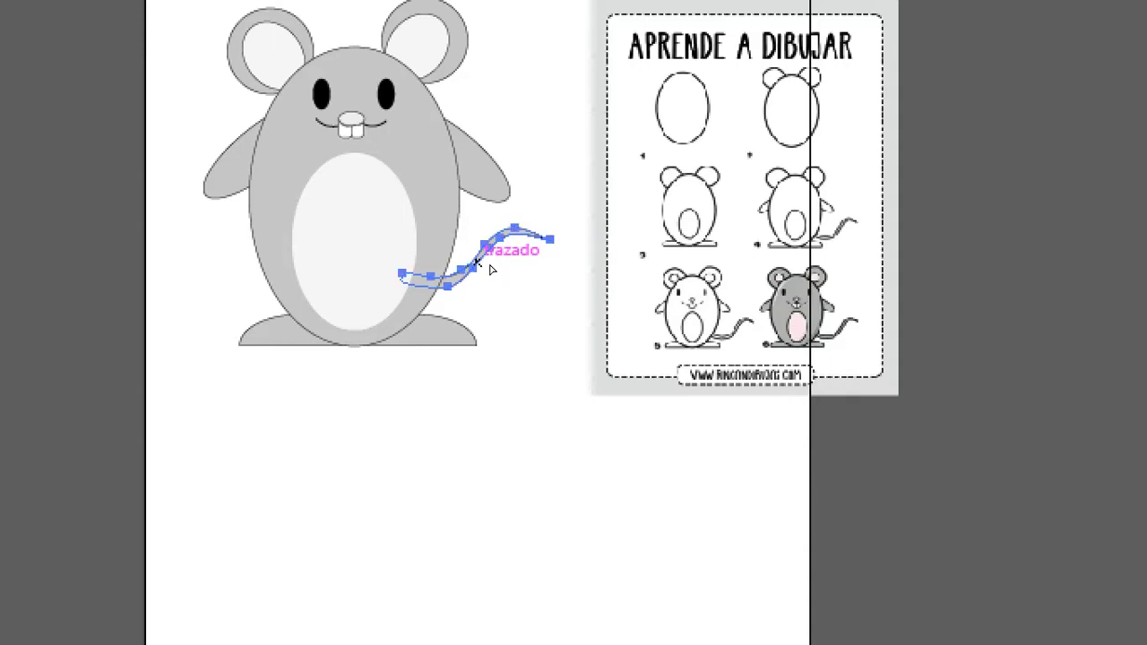
pyautogui.press('v')
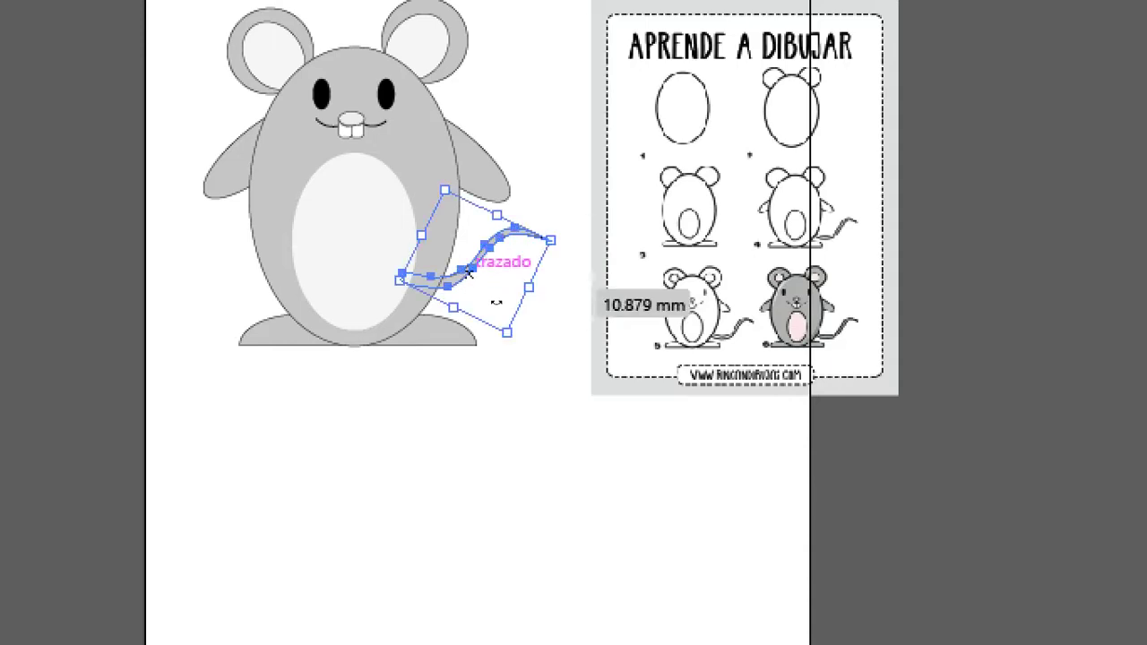
pyautogui.click(496, 329)
pyautogui.scroll(2, 523, 264)
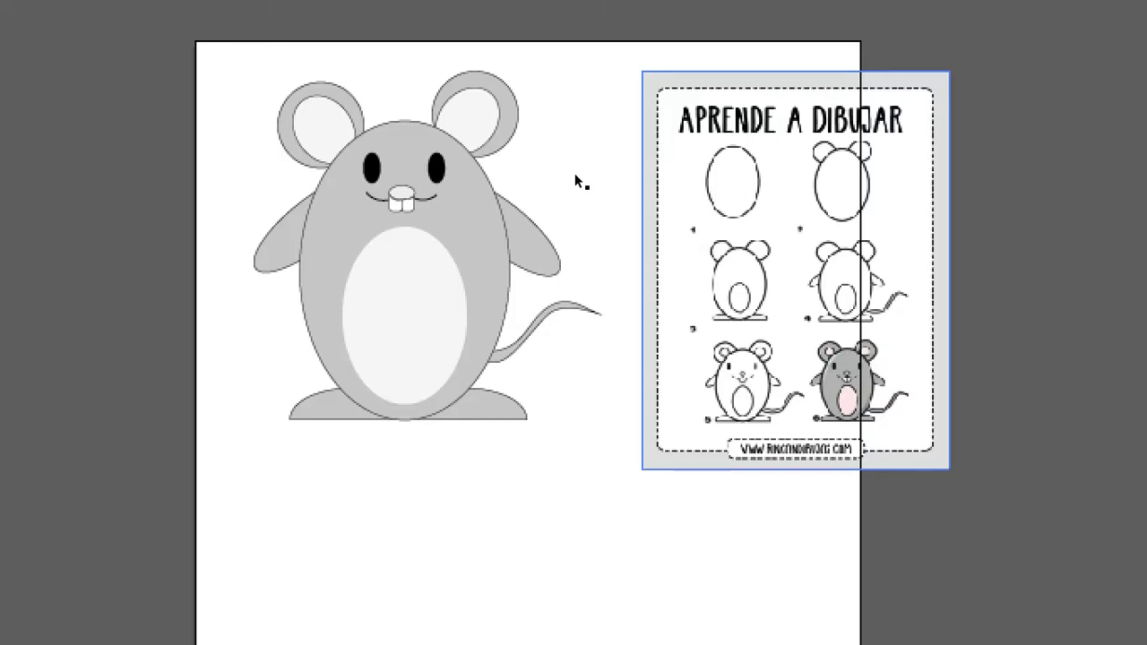
# - Reflect a copy of the right arm onto the mouse's left side against the body
pyautogui.hotkey('ctrl', 'shift', 'a')
pyautogui.moveTo(493, 224)
pyautogui.mouseDown()
pyautogui.moveTo(487, 237)
pyautogui.moveTo(472, 230)
pyautogui.moveTo(485, 207)
pyautogui.moveTo(497, 233)
pyautogui.mouseUp()
pyautogui.press('o')
pyautogui.moveTo(372, 223); pyautogui.dragTo(369, 215)
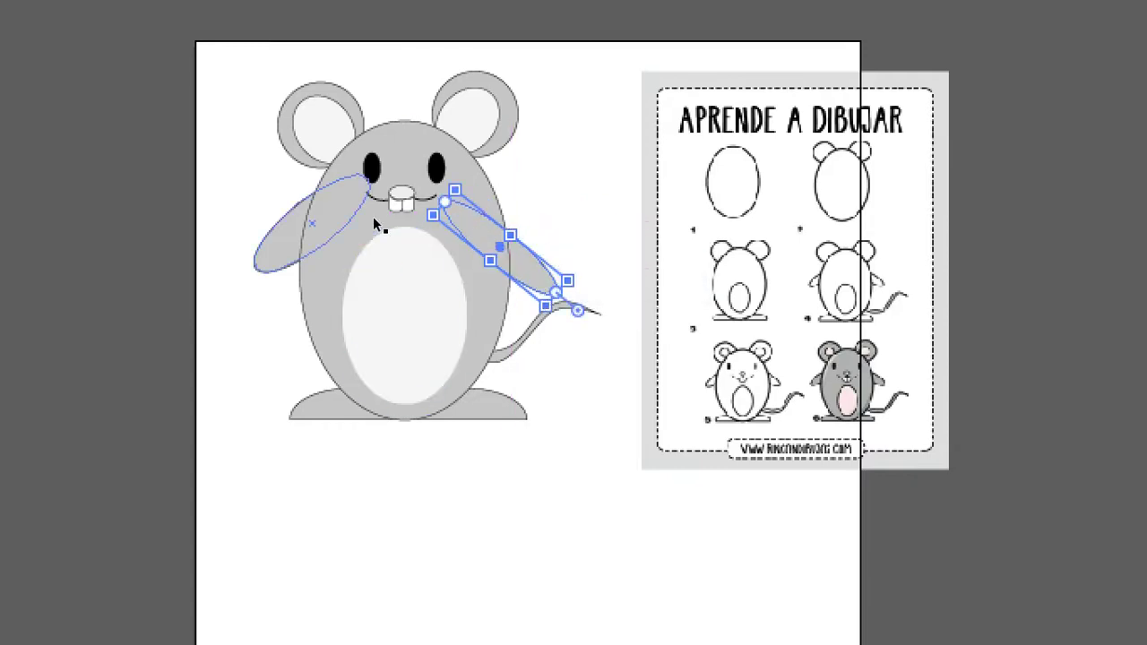
pyautogui.moveTo(370, 217)
pyautogui.mouseDown()
pyautogui.moveTo(392, 232)
pyautogui.moveTo(368, 230)
pyautogui.mouseUp()
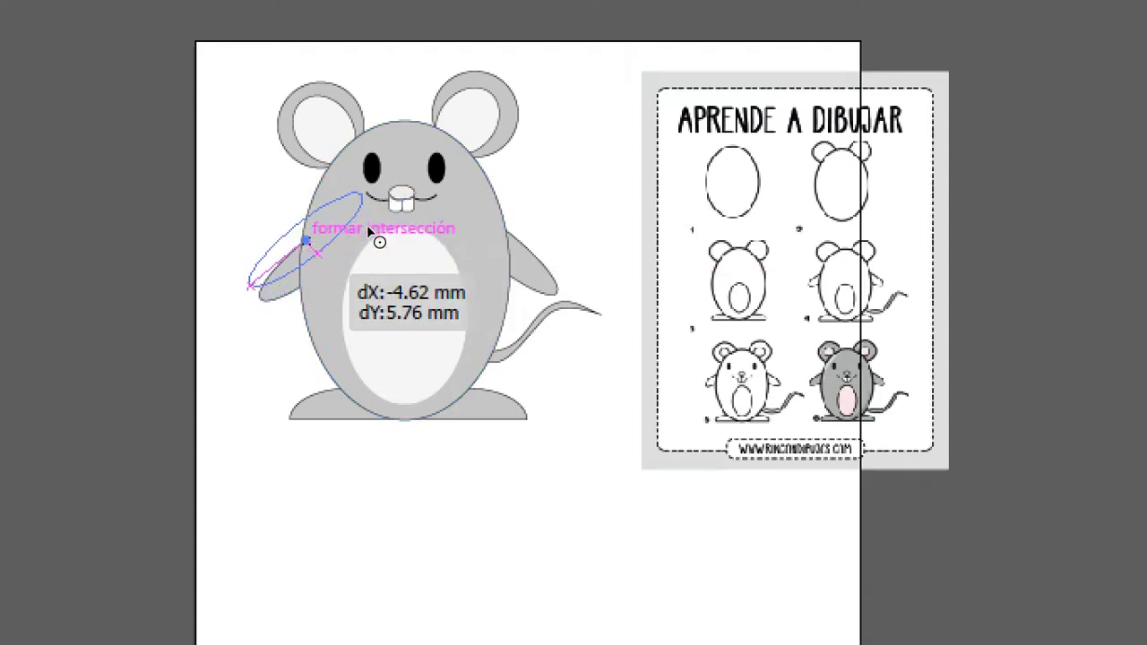
pyautogui.moveTo(366, 225); pyautogui.dragTo(367, 225)
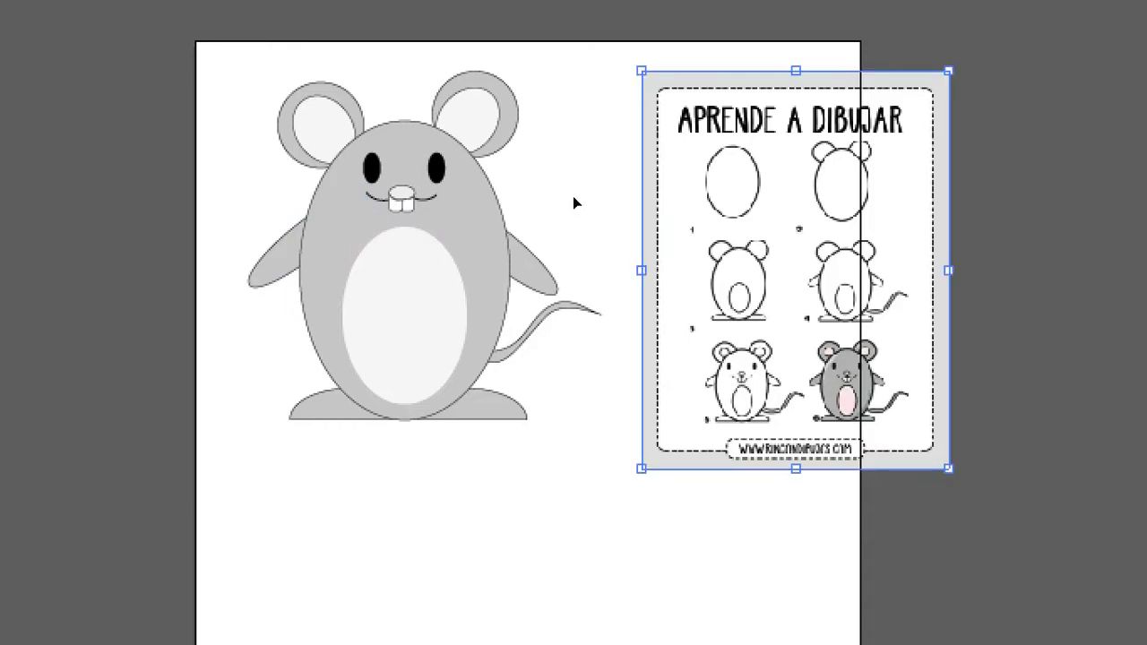
# - Delete the reference sheet, scale the mouse to about 215 × 213 mm, and move it down-right
pyautogui.press('Delete')
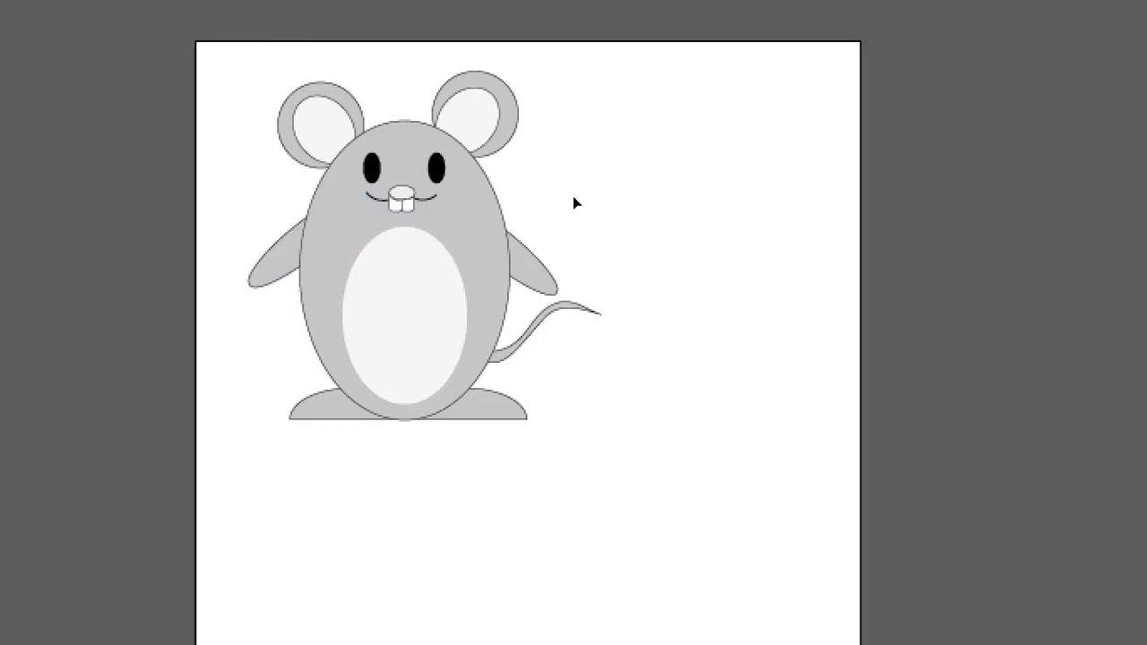
pyautogui.hotkey('ctrl', 'a')
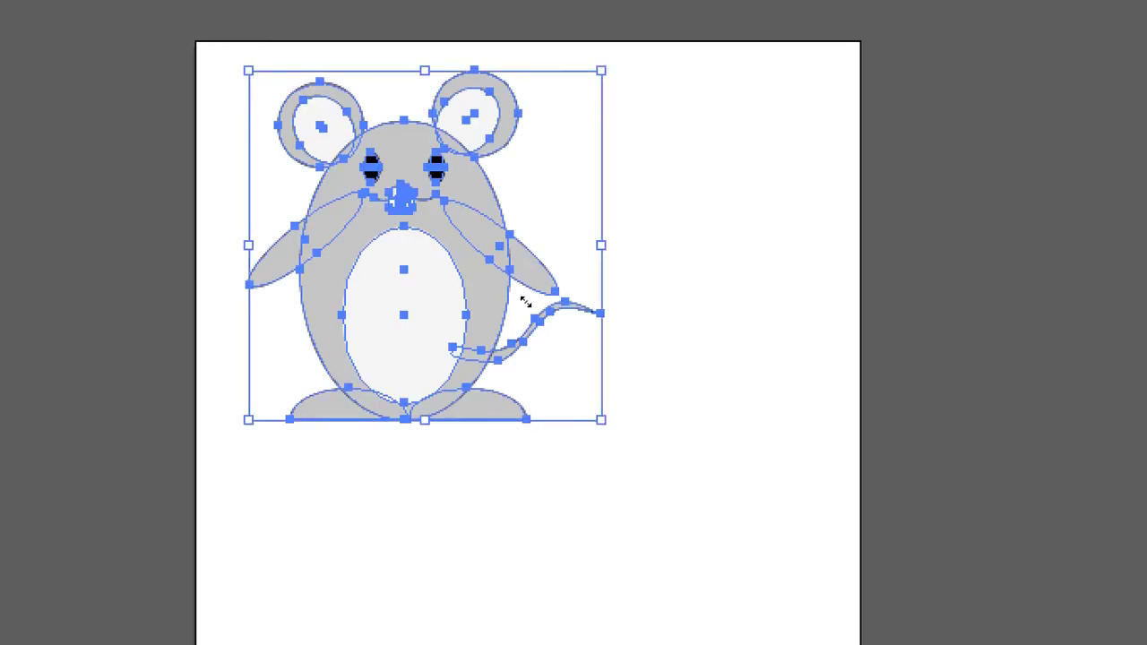
pyautogui.moveTo(525, 302); pyautogui.dragTo(617, 380)
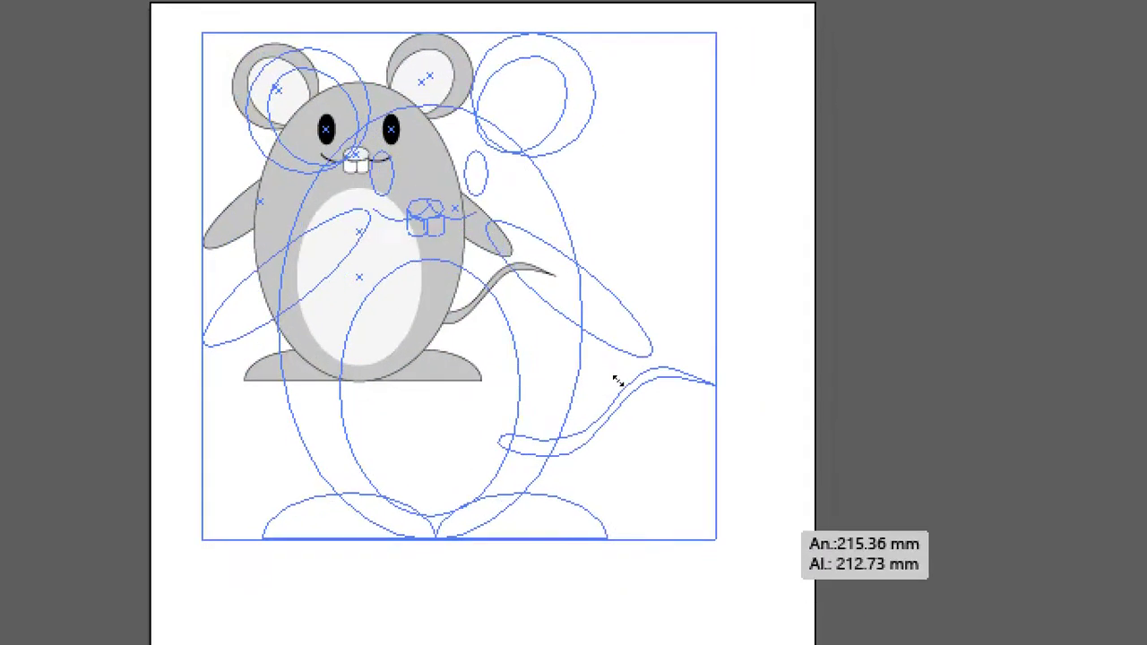
pyautogui.moveTo(599, 332); pyautogui.dragTo(598, 332)
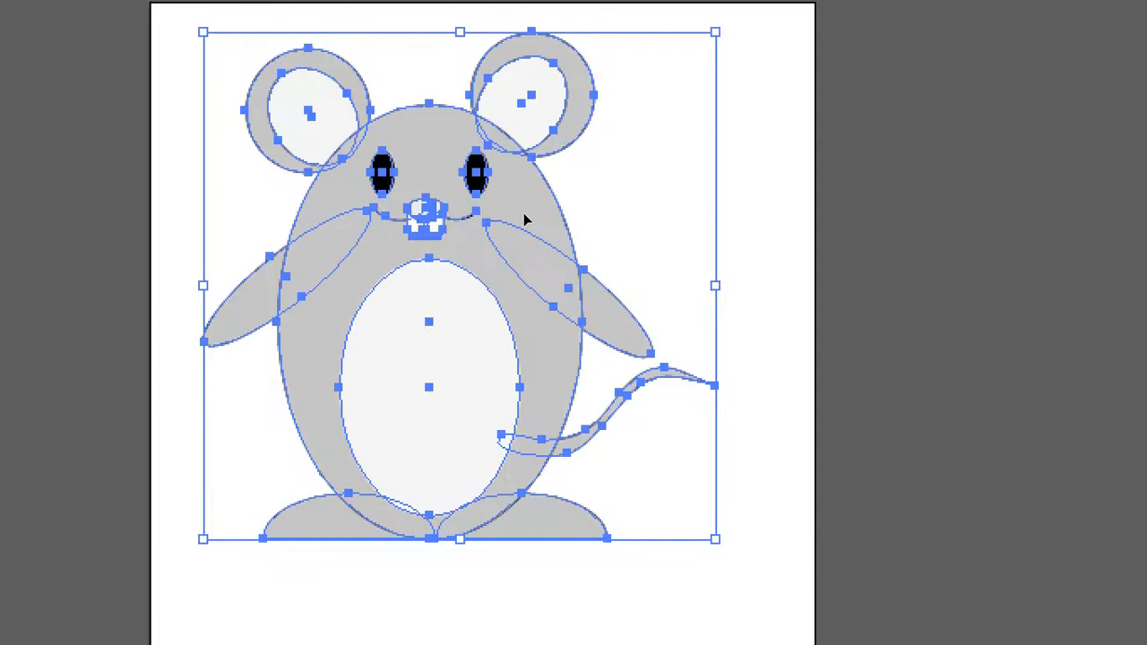
pyautogui.moveTo(525, 220); pyautogui.dragTo(544, 243)
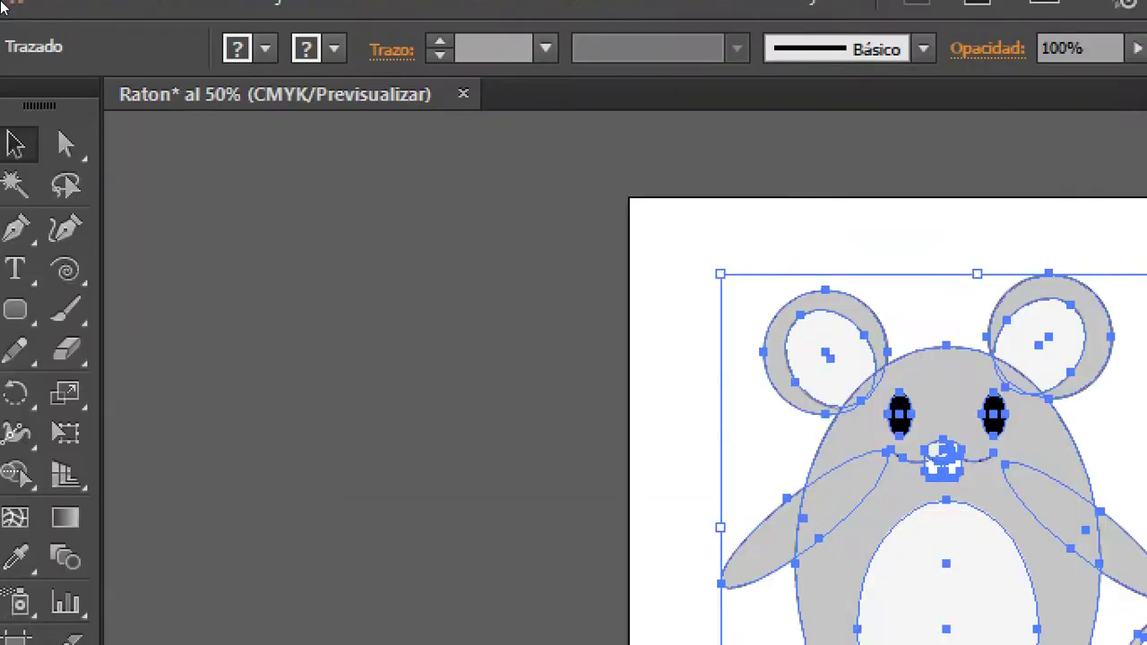
# - Save the drawing as Raton.ai, accepting the PDF-compatible Illustrator options
pyautogui.press('alt')
pyautogui.press('Down')
pyautogui.press('Down')
pyautogui.press('Down')
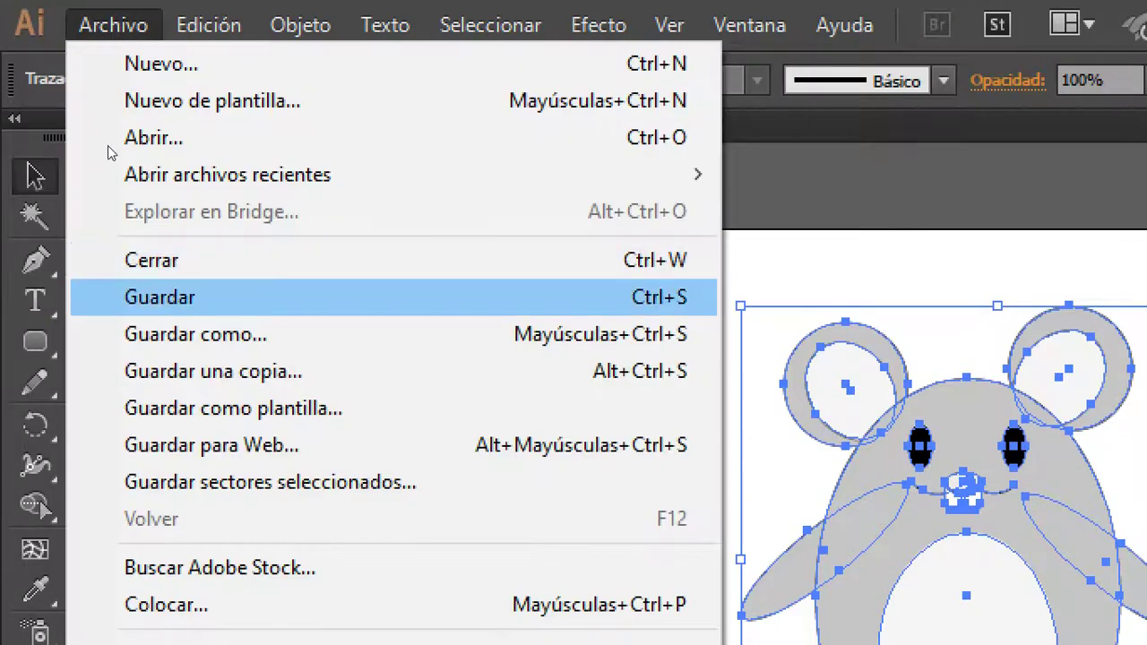
pyautogui.press('Return')
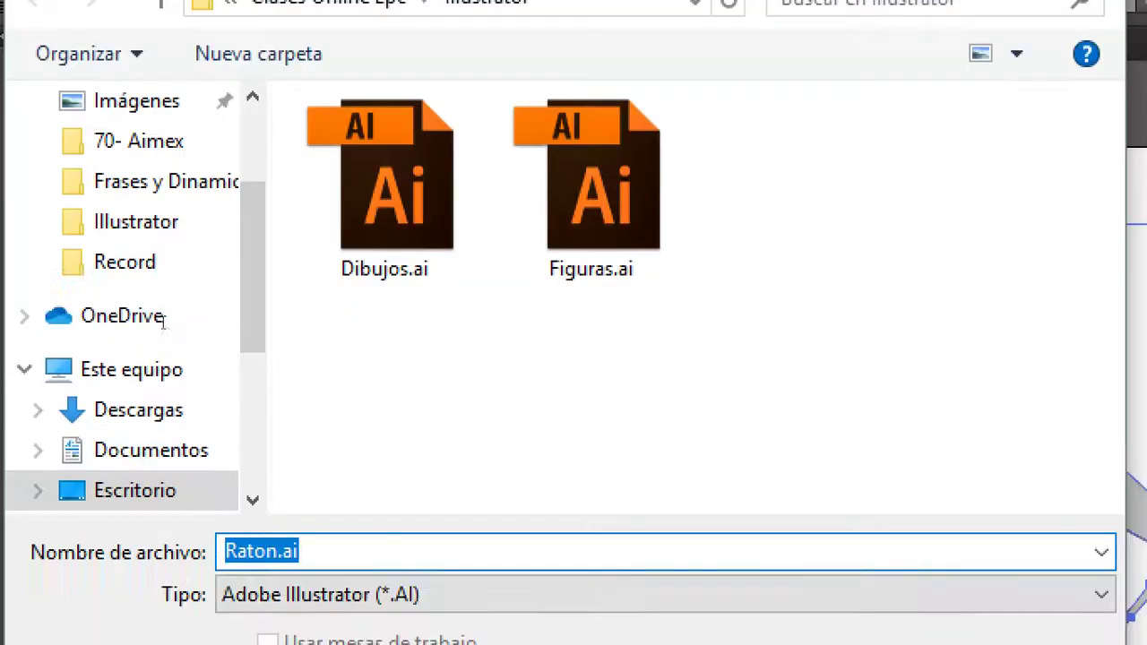
pyautogui.press('Return')
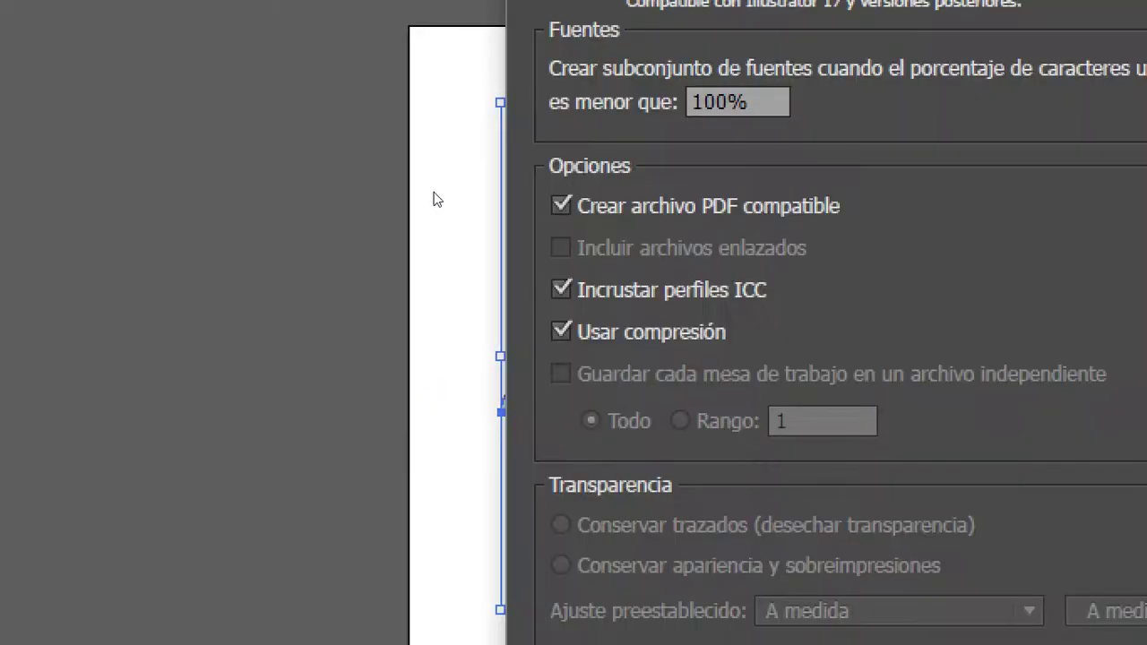
pyautogui.press('Return')
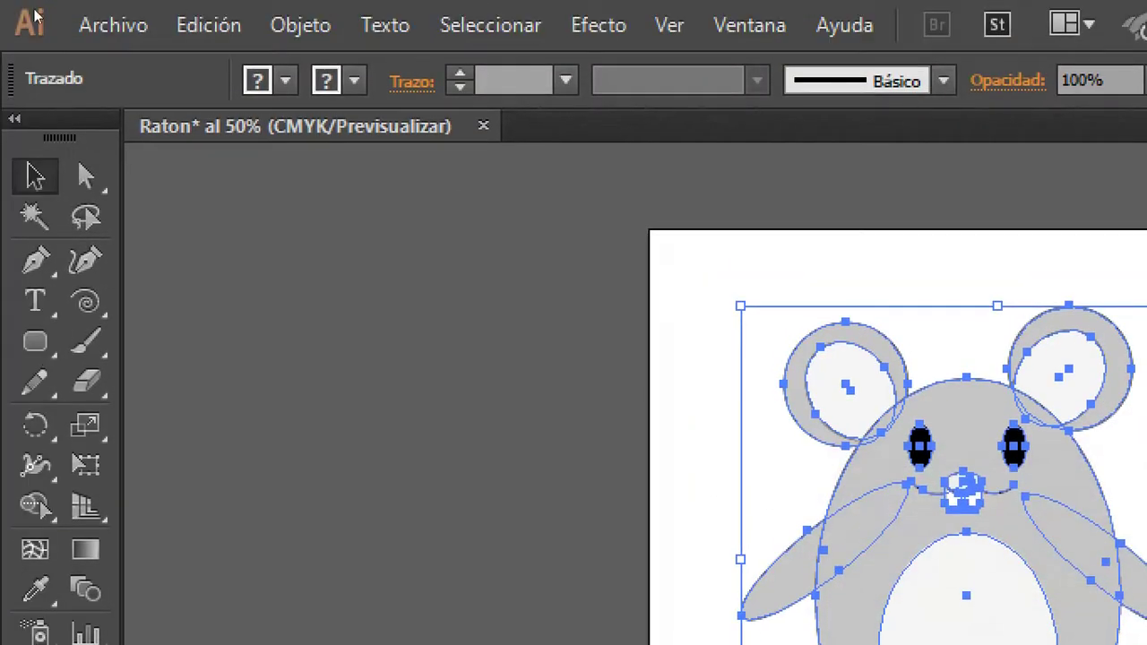
# - Start an export from the Archivo menu and set the file type to JPEG (*.JPG)
pyautogui.click(70, 18)
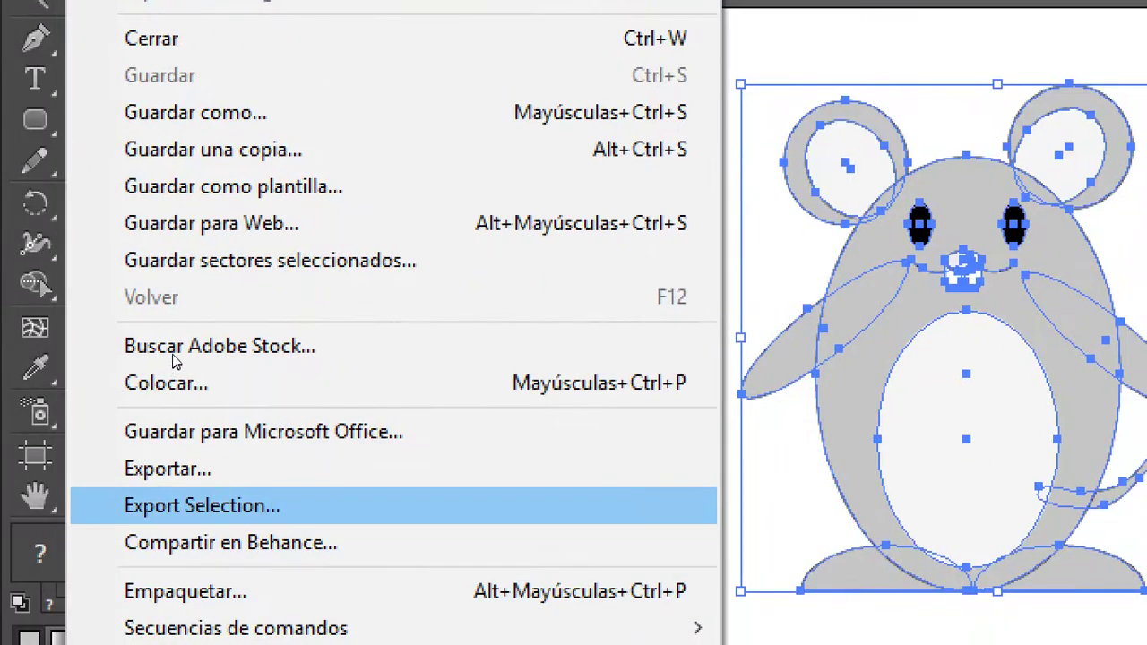
pyautogui.click(172, 354)
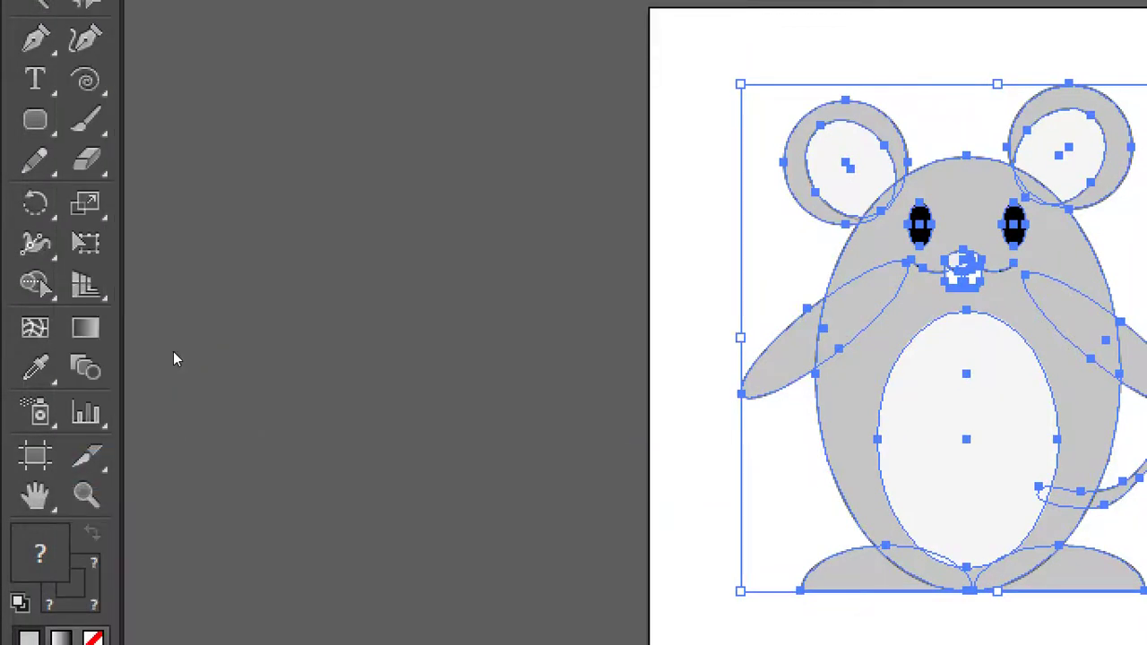
pyautogui.press('Tab')
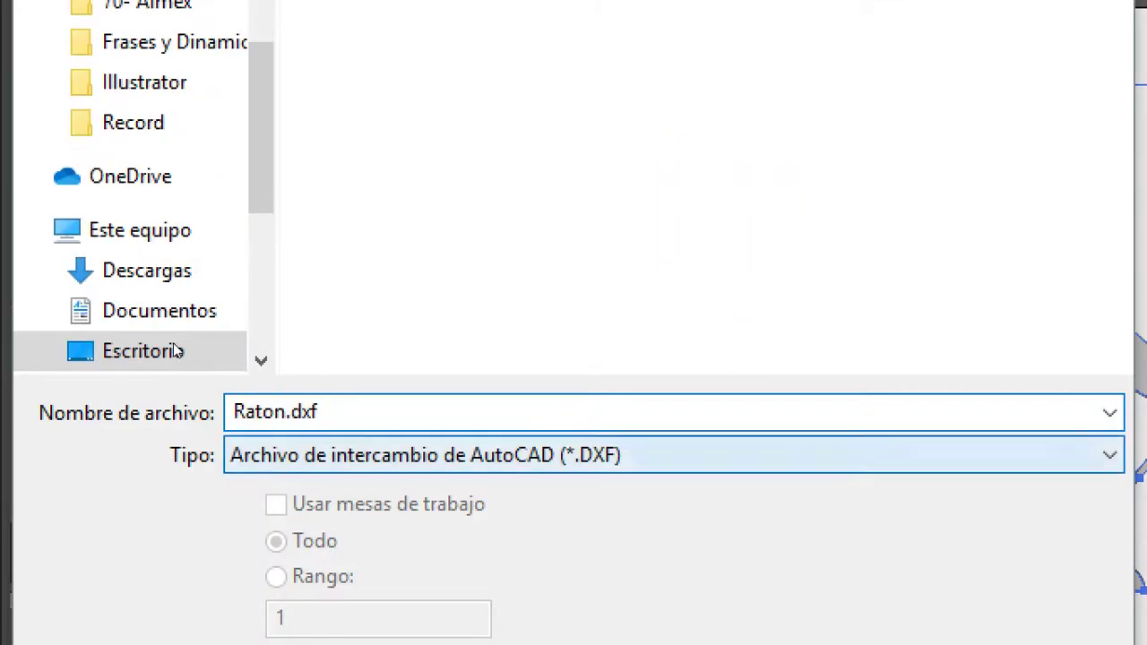
pyautogui.hotkey('alt', 'Down')
pyautogui.press('Down')
pyautogui.press('Down')
pyautogui.press('Down')
pyautogui.press('Up')
pyautogui.press('Down')
pyautogui.press('Down')
pyautogui.press('Down')
pyautogui.press('Up')
pyautogui.press('Up')
pyautogui.press('Up')
pyautogui.press('Up')
pyautogui.press('Return')
# - Export Raton.jpg at maximum quality and 72 ppi, then open a file browser window
pyautogui.press('Tab')
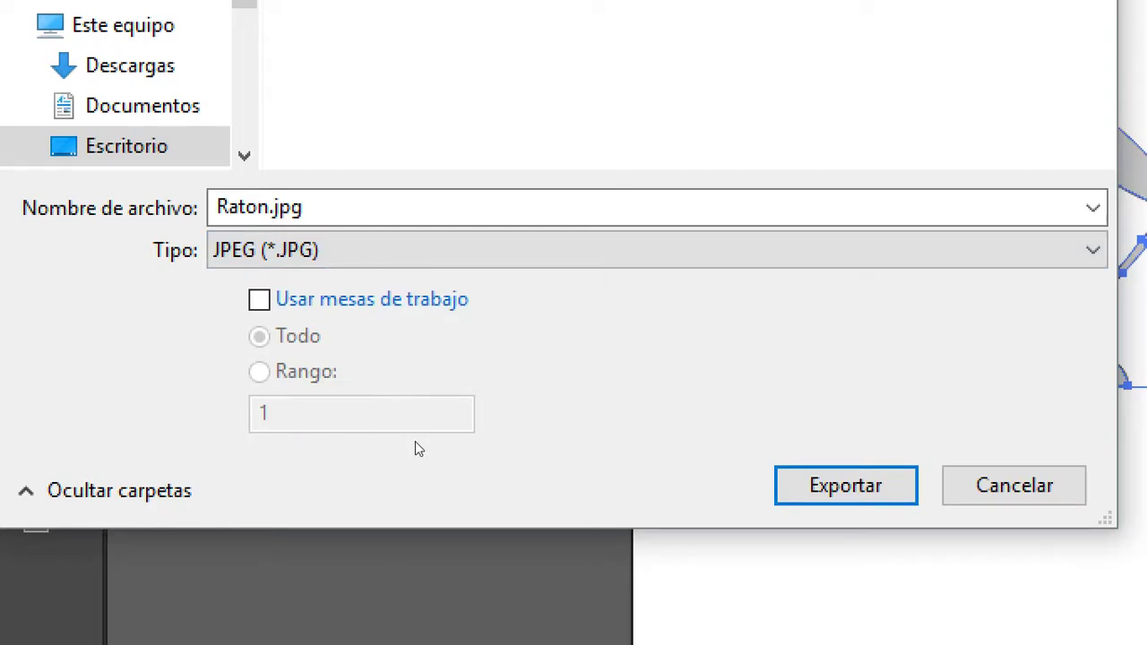
pyautogui.press('Return')
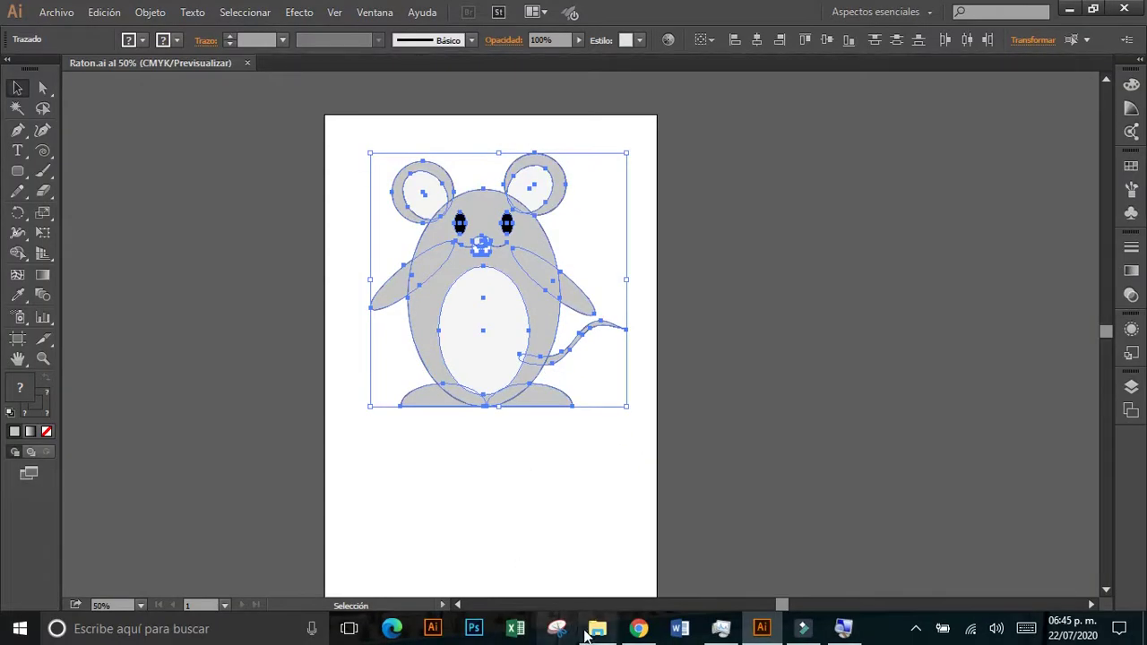
pyautogui.click(594, 630)
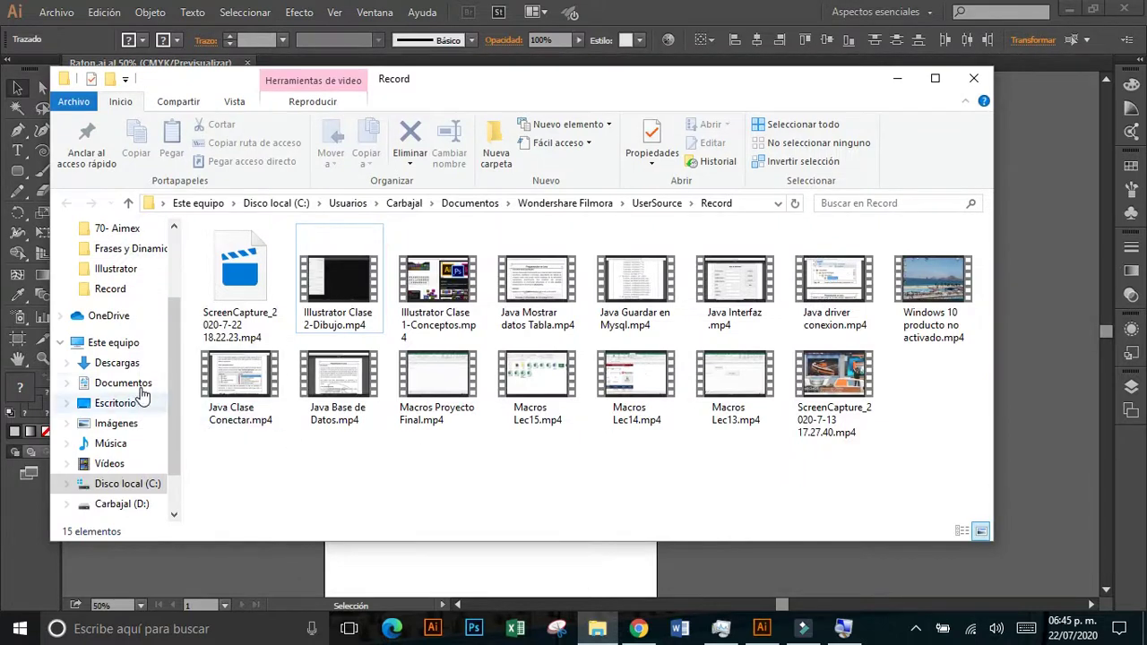
pyautogui.moveTo(134, 249)
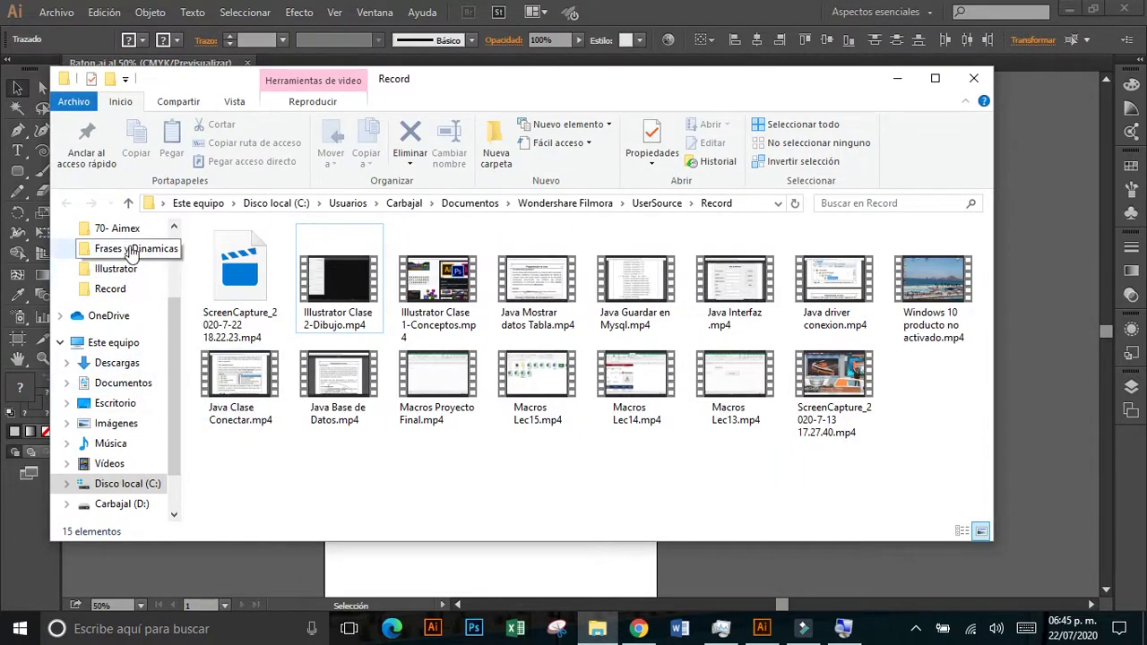
pyautogui.click(114, 269)
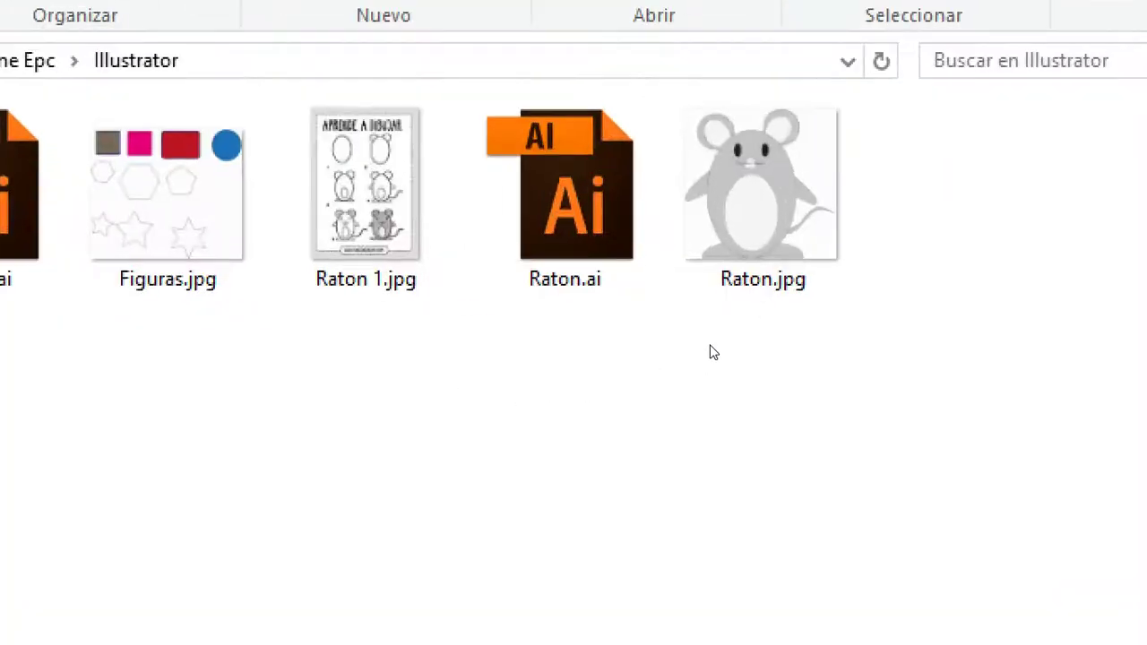
pyautogui.click(679, 319)
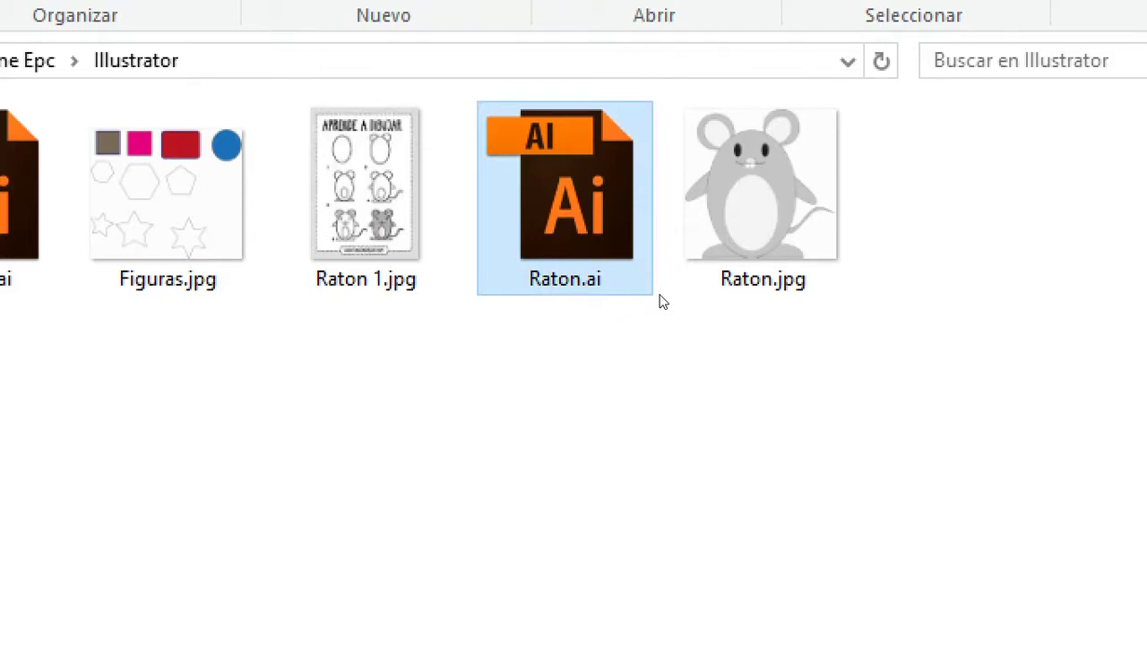
pyautogui.click(706, 296)
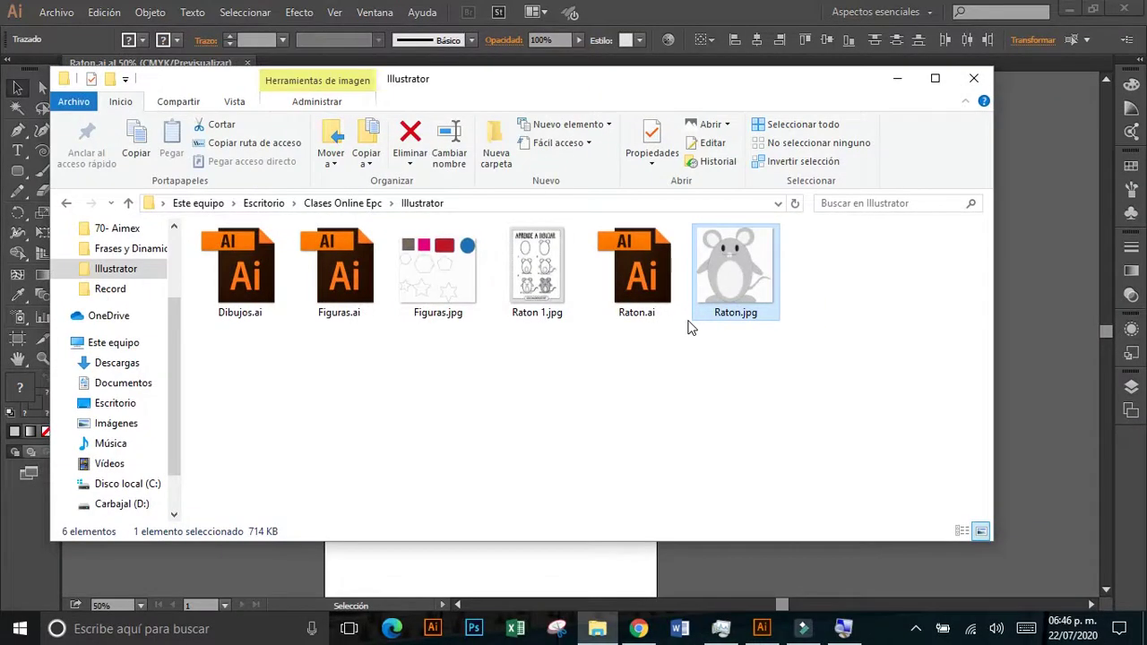
pyautogui.click(1040, 296)
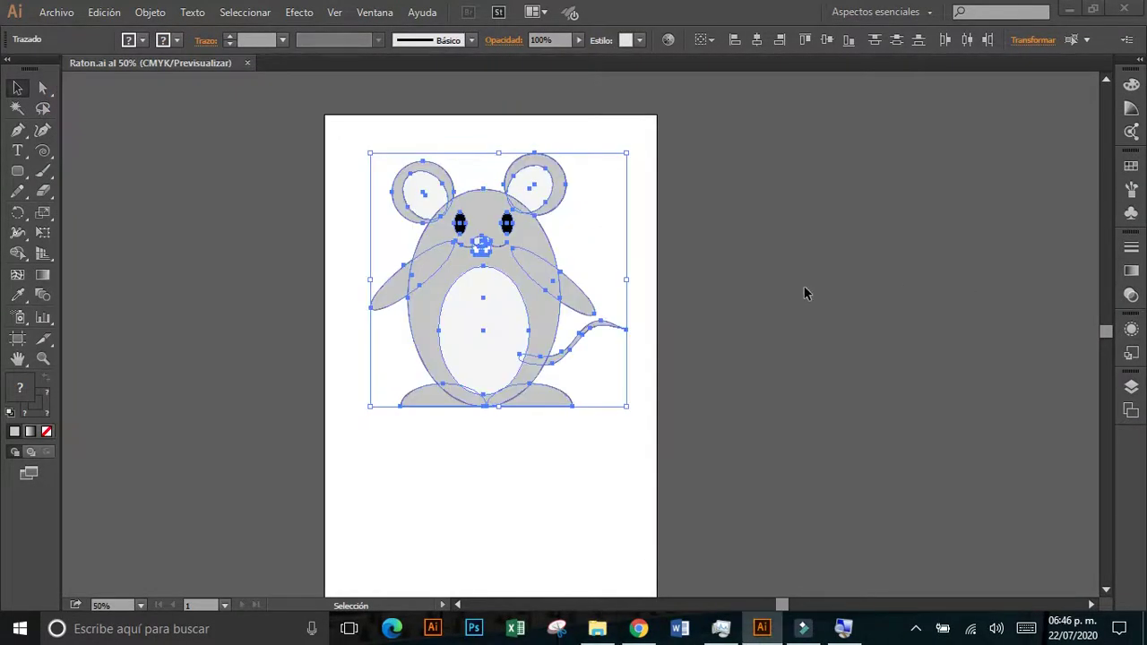
# - Deselect everything so the finished mouse sits clean on the artboard
pyautogui.click(751, 292)
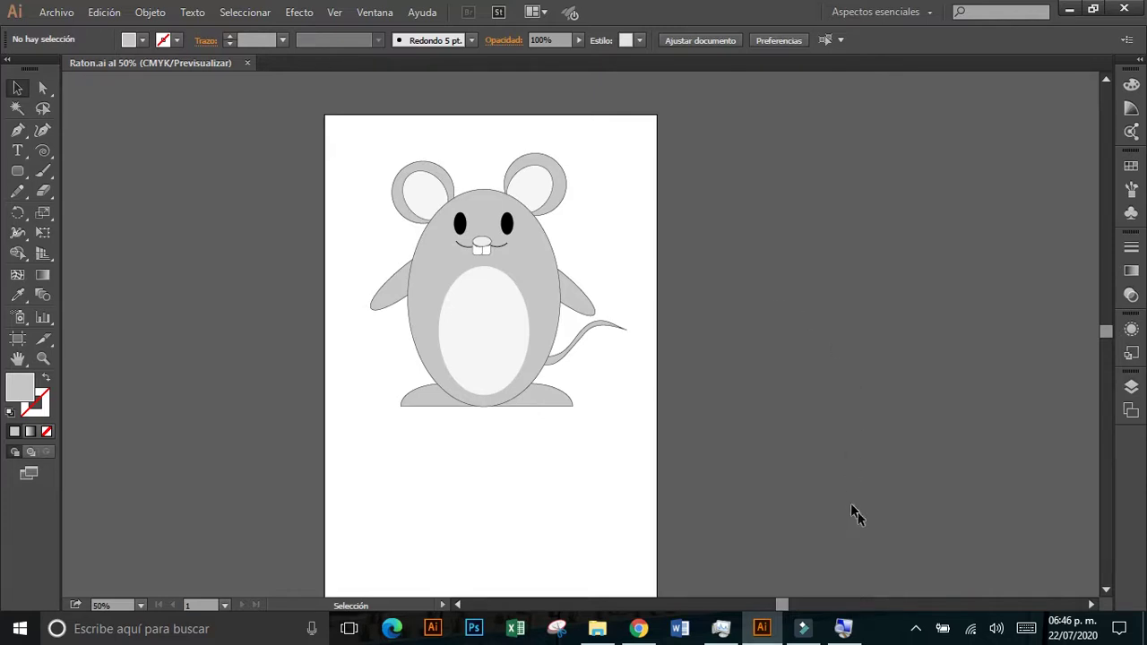
# - Show the hidden system-tray icons from the taskbar chevron
pyautogui.click(916, 631)
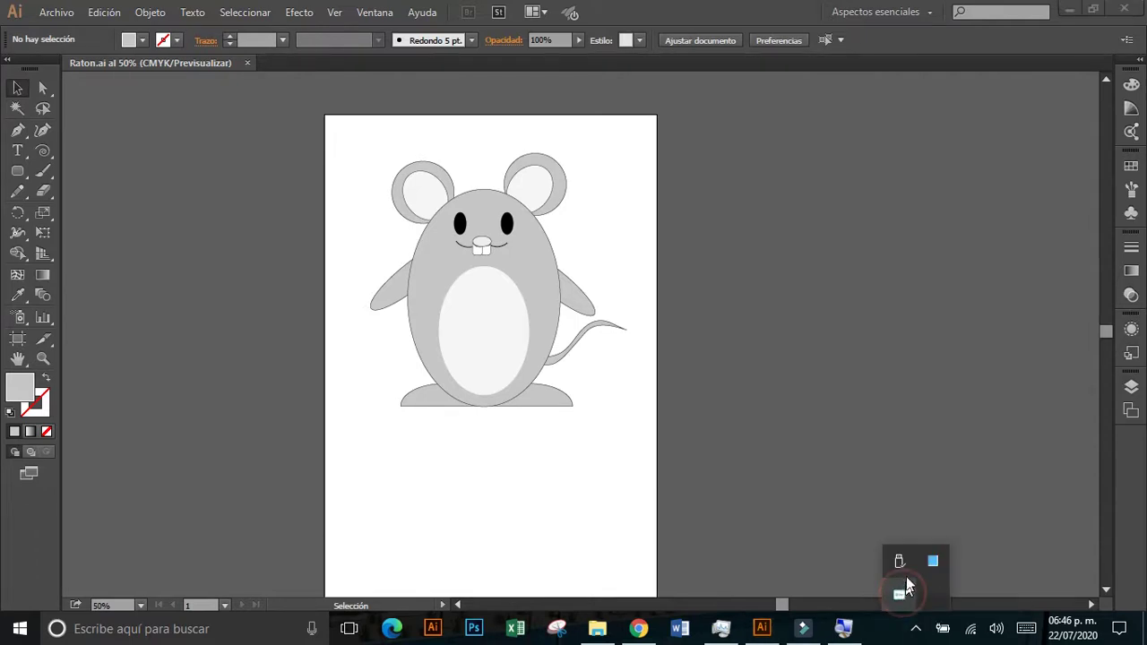